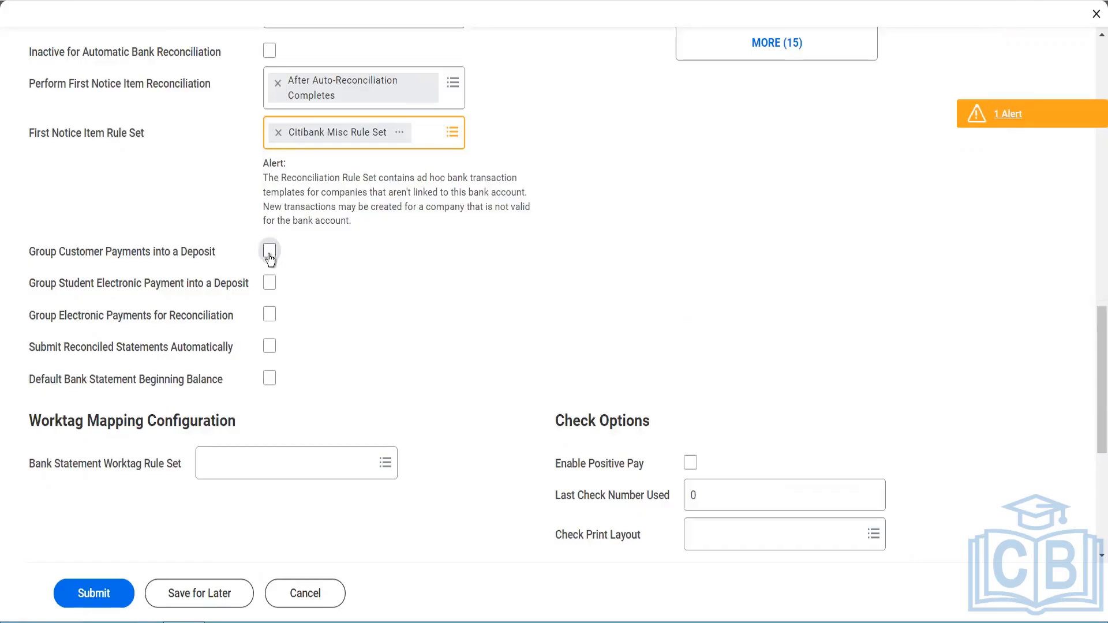
# Step: Turn on Group Customer Payments into a Deposit, Submit Reconciled Statements Automatically, and Default Bank Statement Beginning Balance
pyautogui.click(269, 251)
pyautogui.click(270, 348)
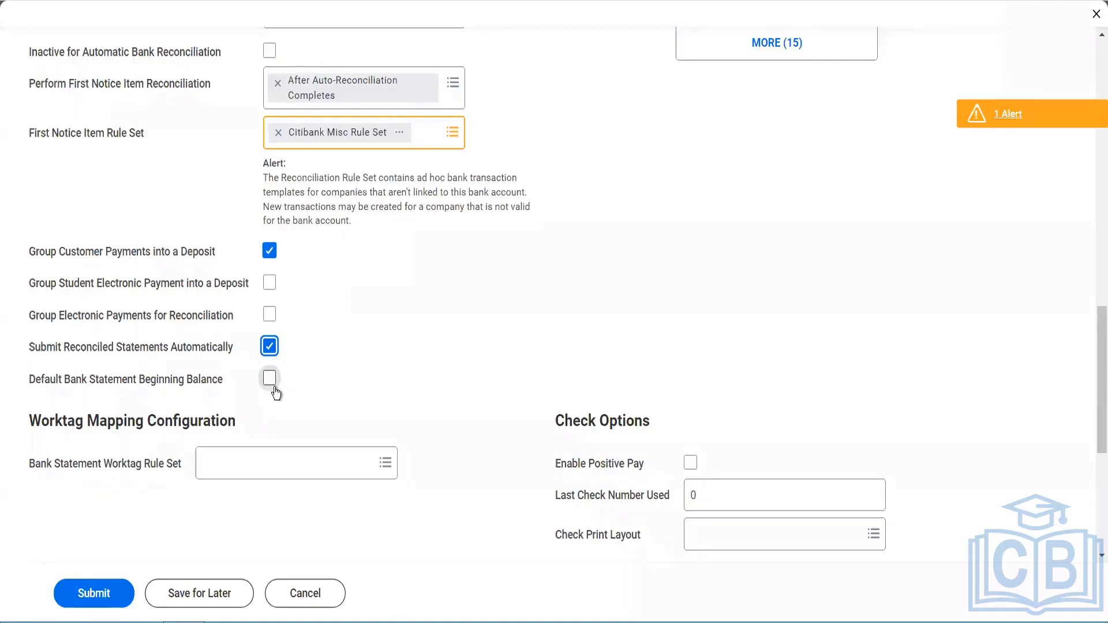
pyautogui.click(275, 388)
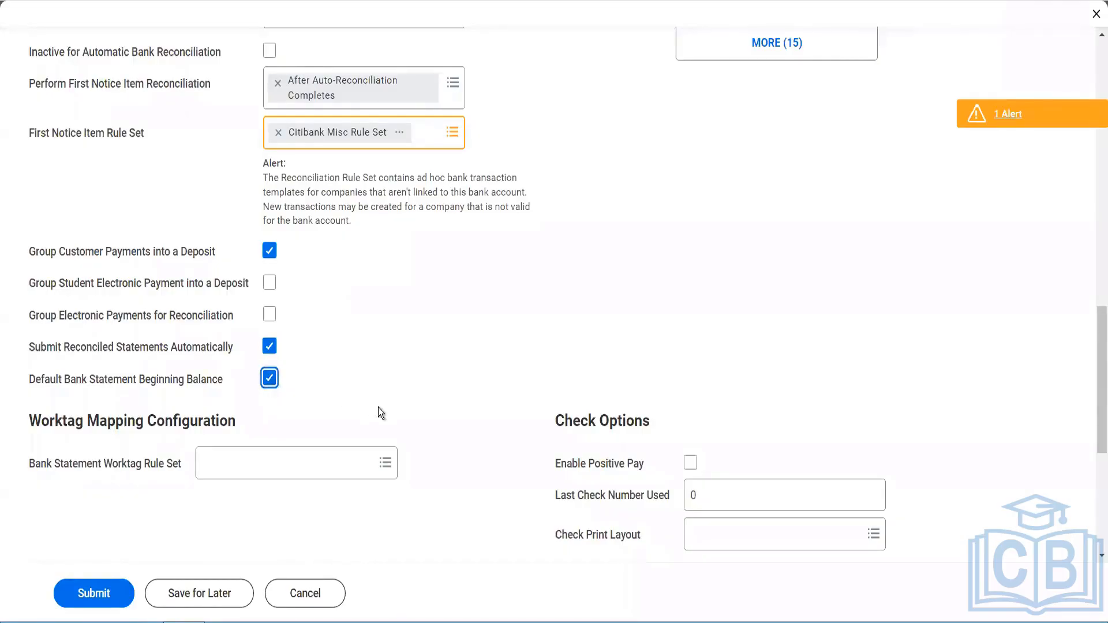
# Step: Enable Positive Pay and set the last check number used to 1
pyautogui.scroll(-3, 513, 413)
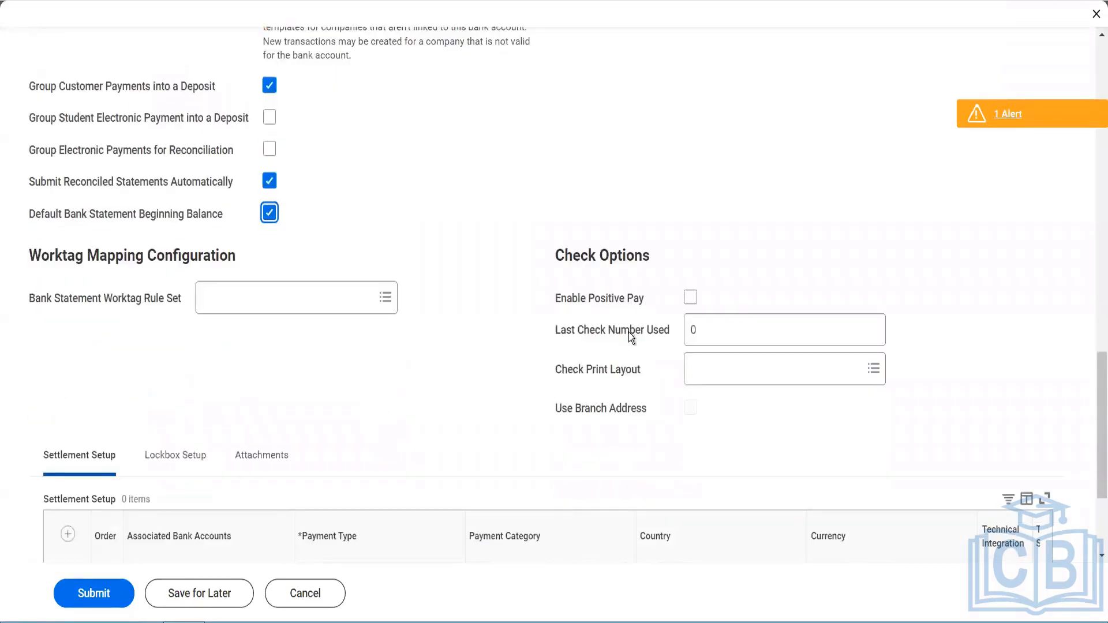
pyautogui.click(691, 297)
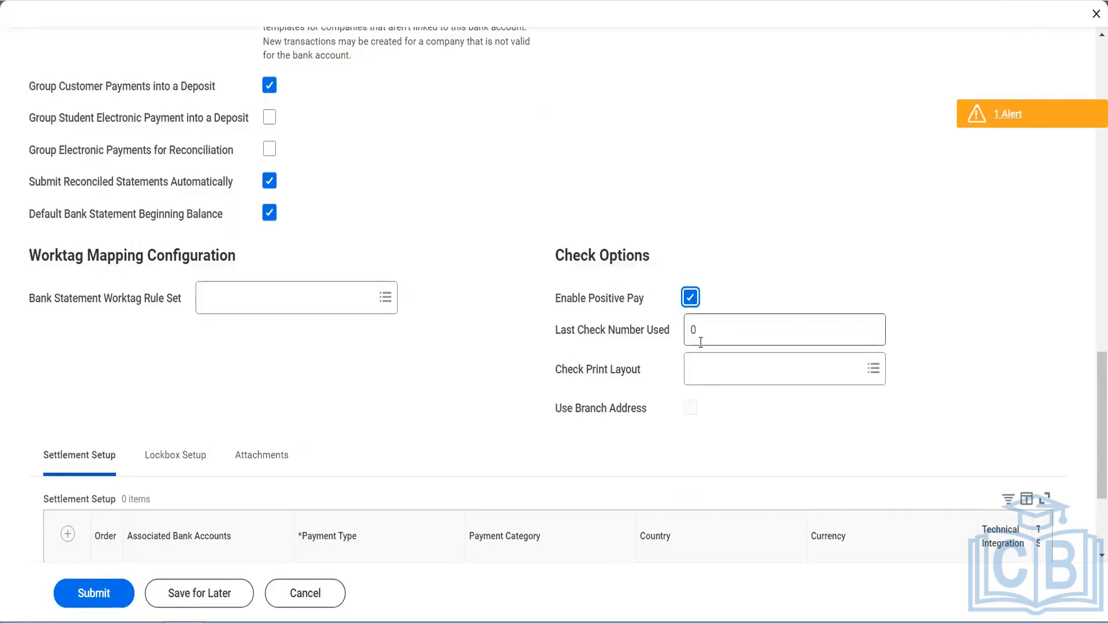
pyautogui.press('Tab')
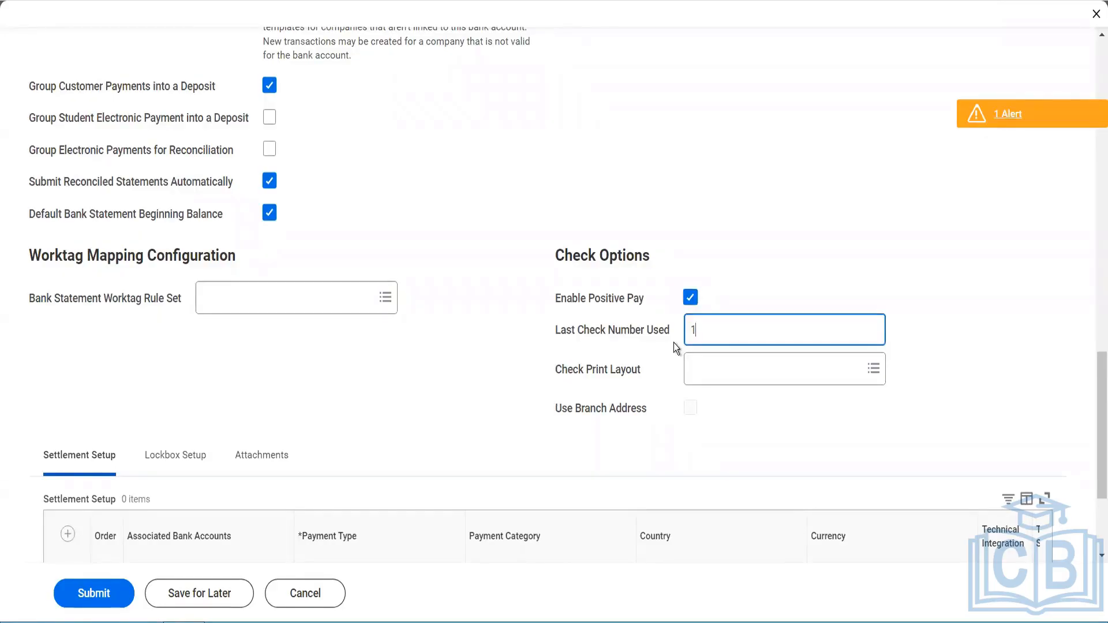
pyautogui.press('Tab')
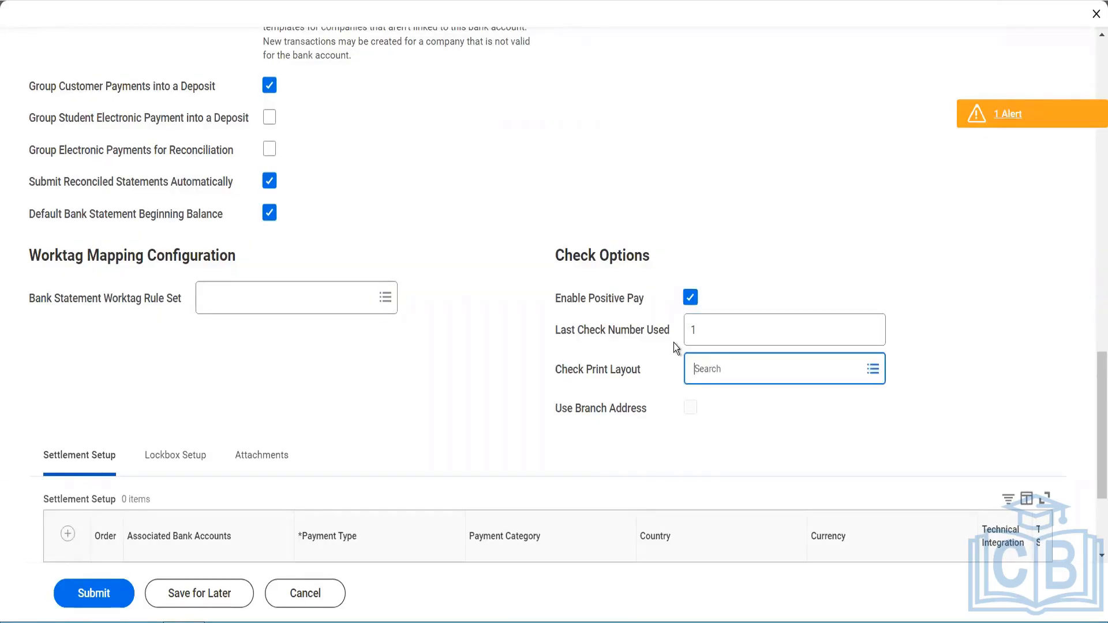
# Step: Set the check print layout to naren from the check print layouts using report designs
pyautogui.click(711, 370)
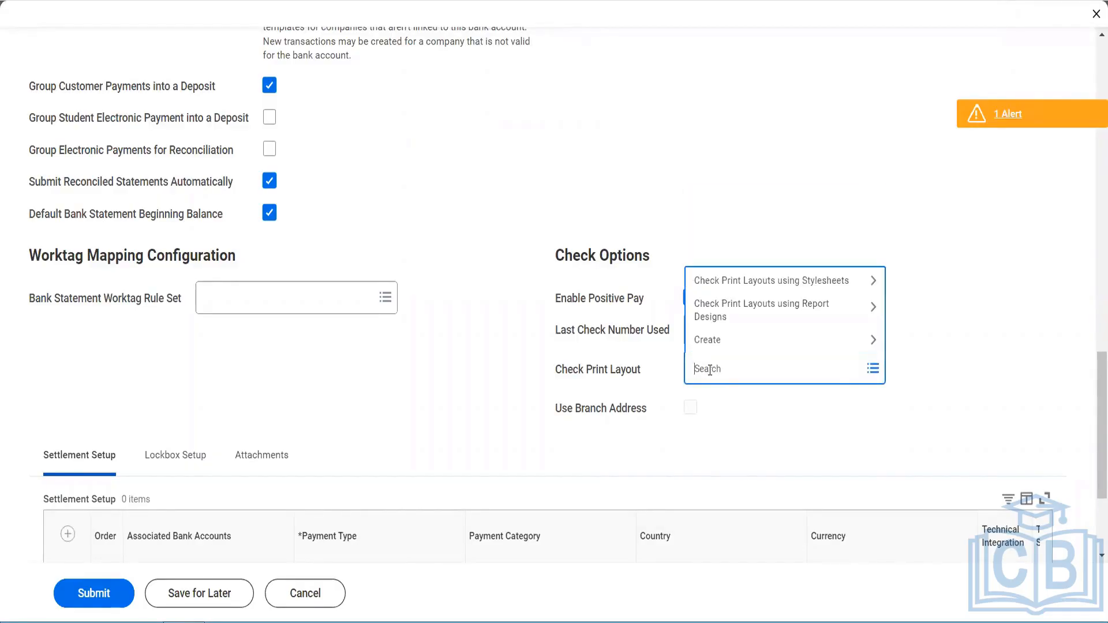
pyautogui.click(730, 311)
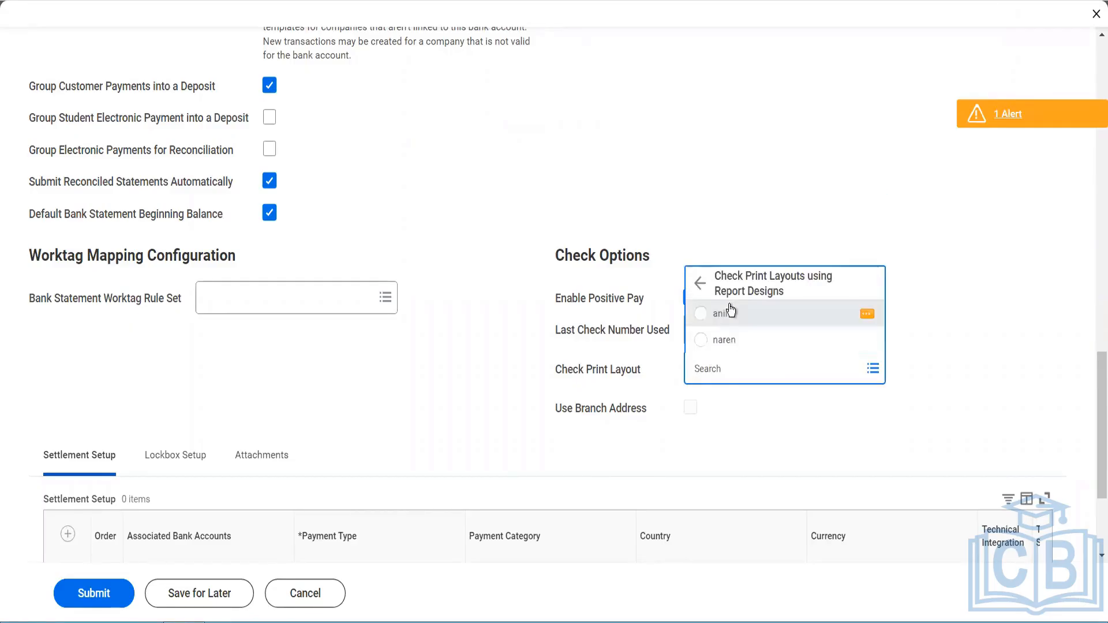
pyautogui.click(736, 343)
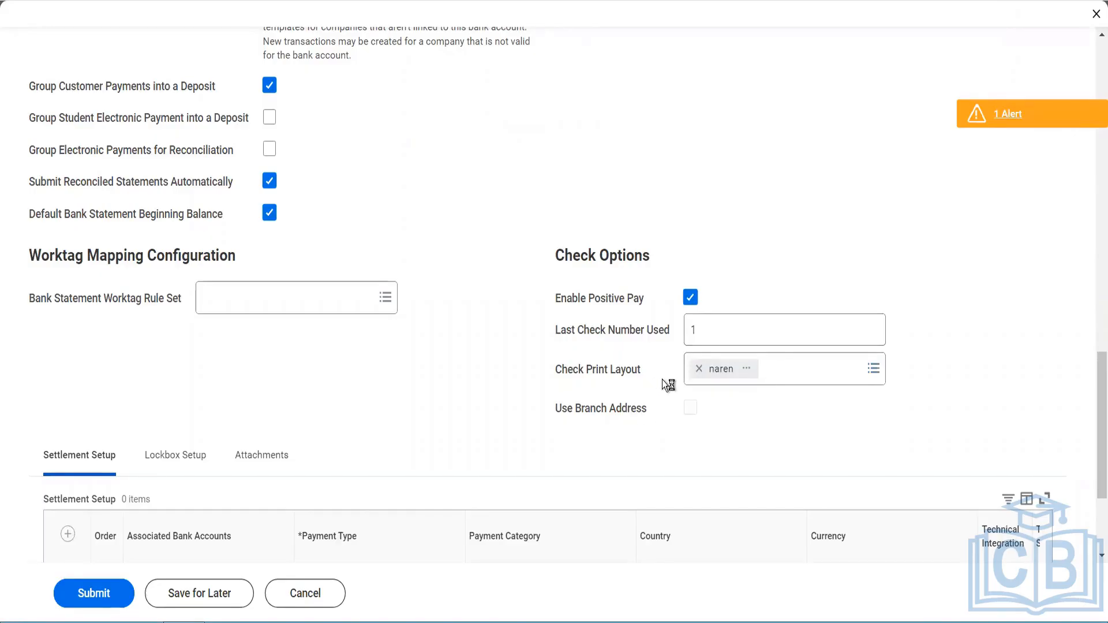
pyautogui.scroll(-3, 662, 380)
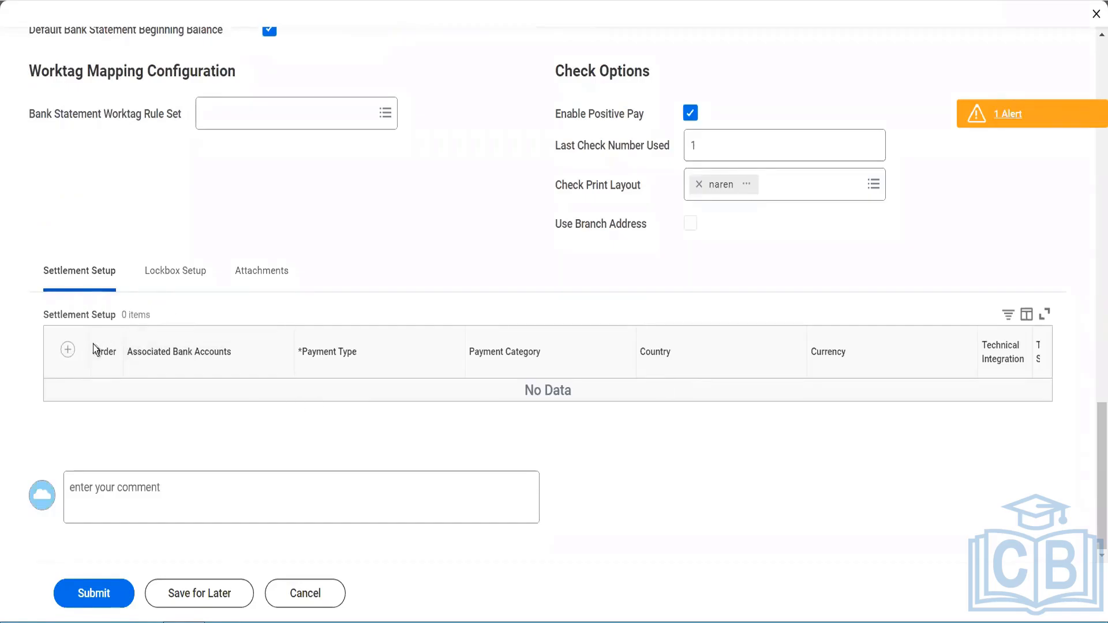
pyautogui.click(179, 282)
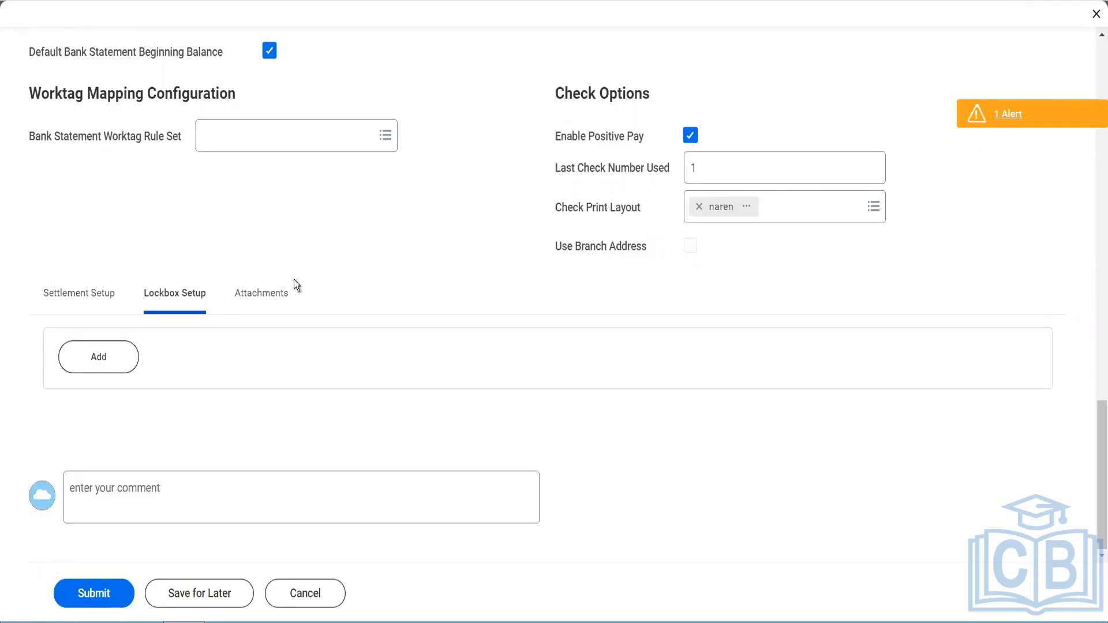
pyautogui.click(128, 358)
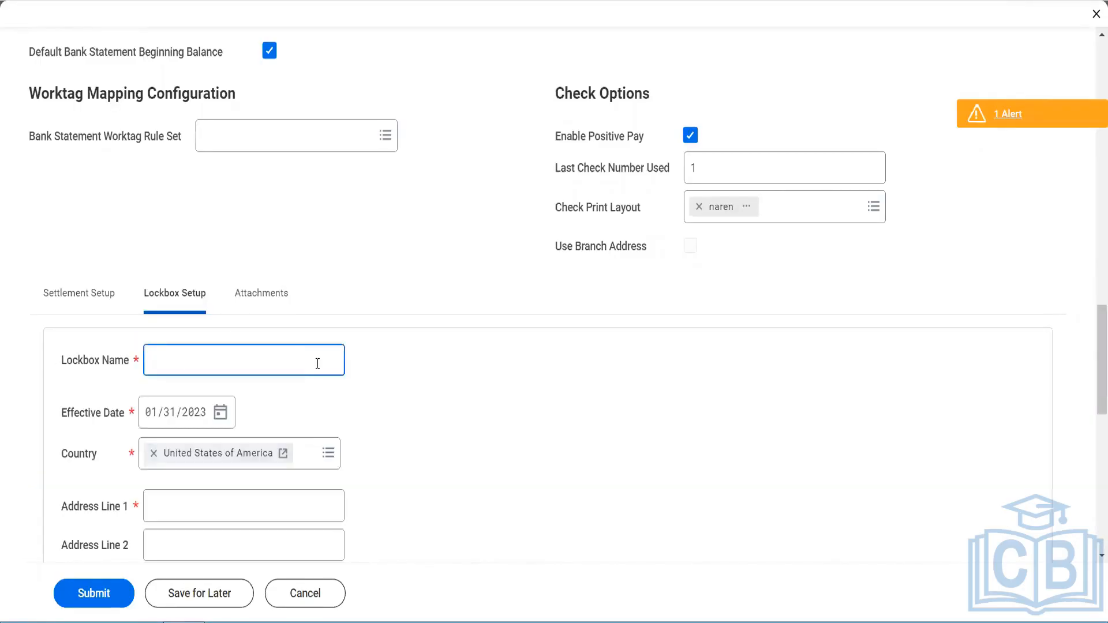
pyautogui.scroll(-6, 248, 358)
pyautogui.scroll(-3, 255, 381)
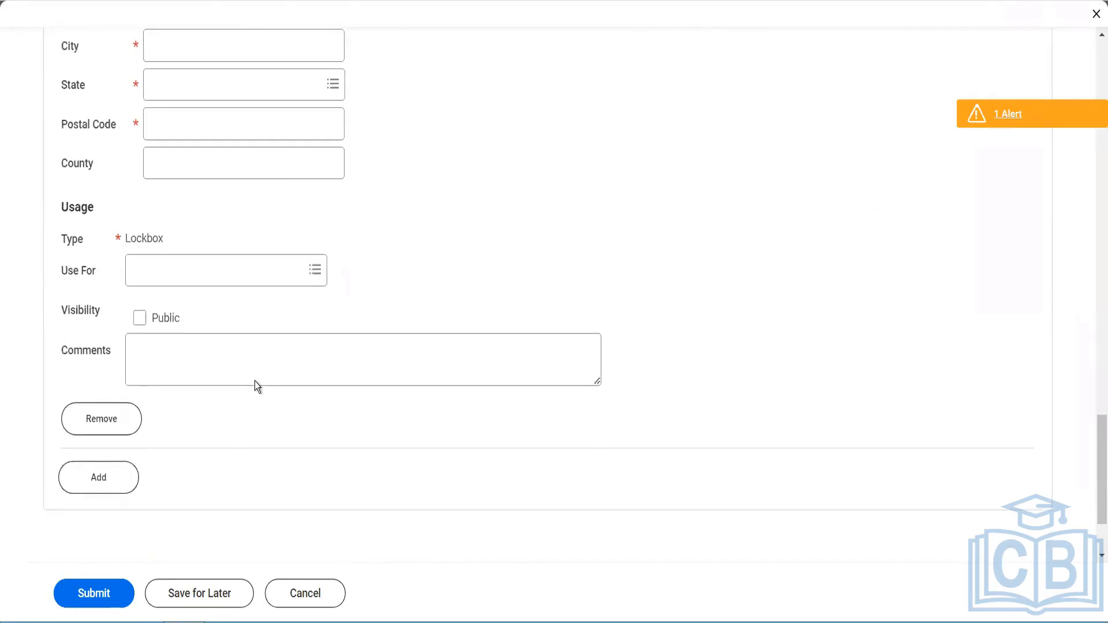
pyautogui.scroll(15, 265, 375)
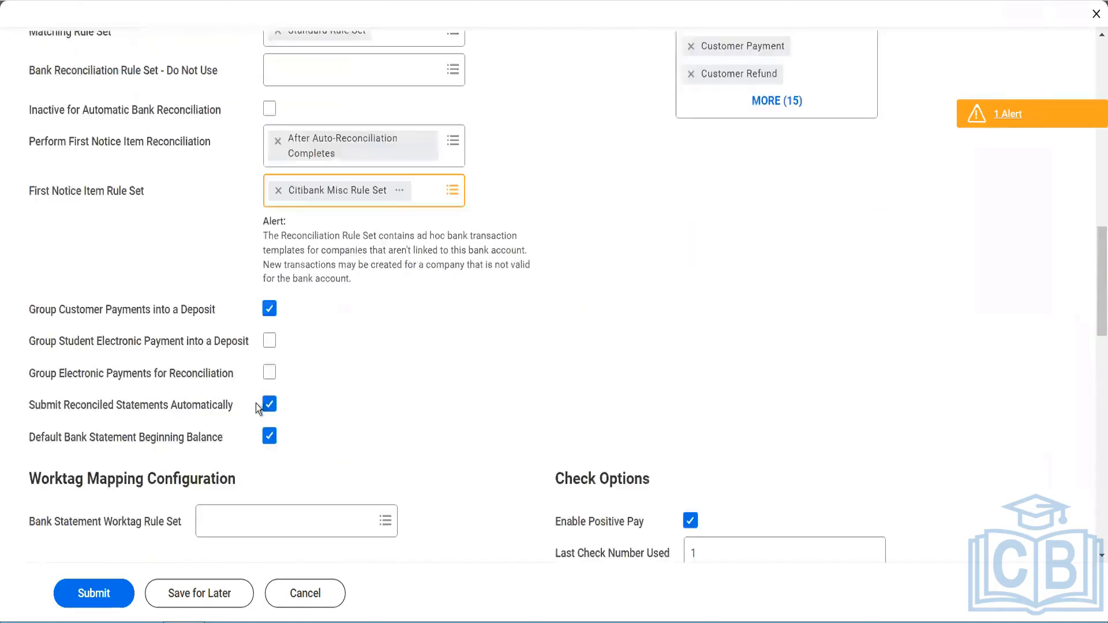
pyautogui.scroll(3, 255, 404)
pyautogui.scroll(-7, 254, 389)
pyautogui.scroll(-5, 254, 387)
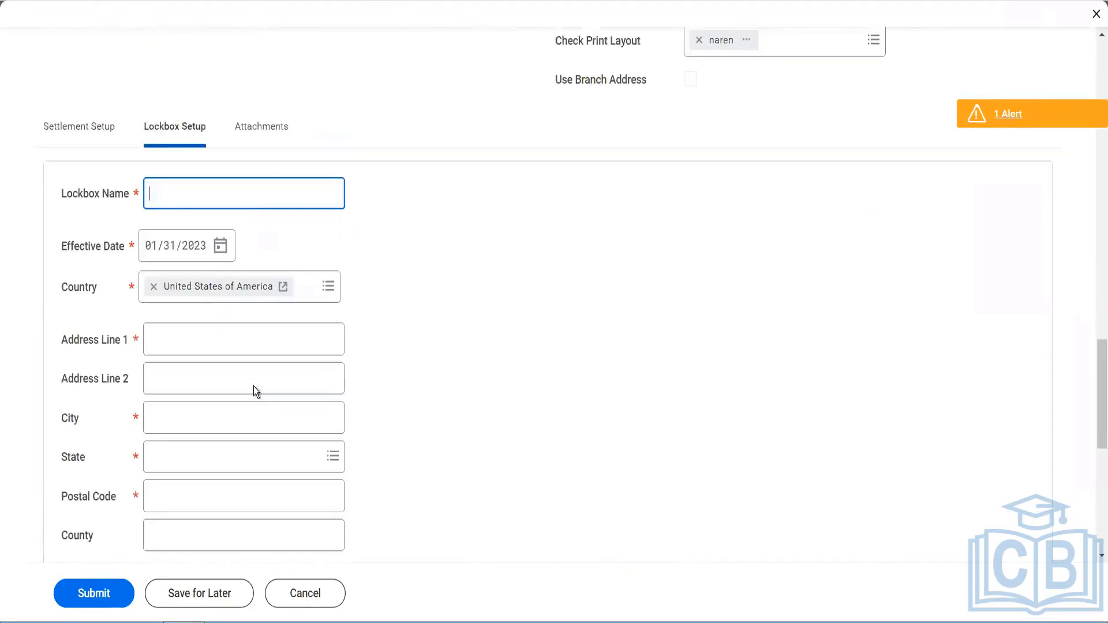
pyautogui.scroll(-5, 252, 389)
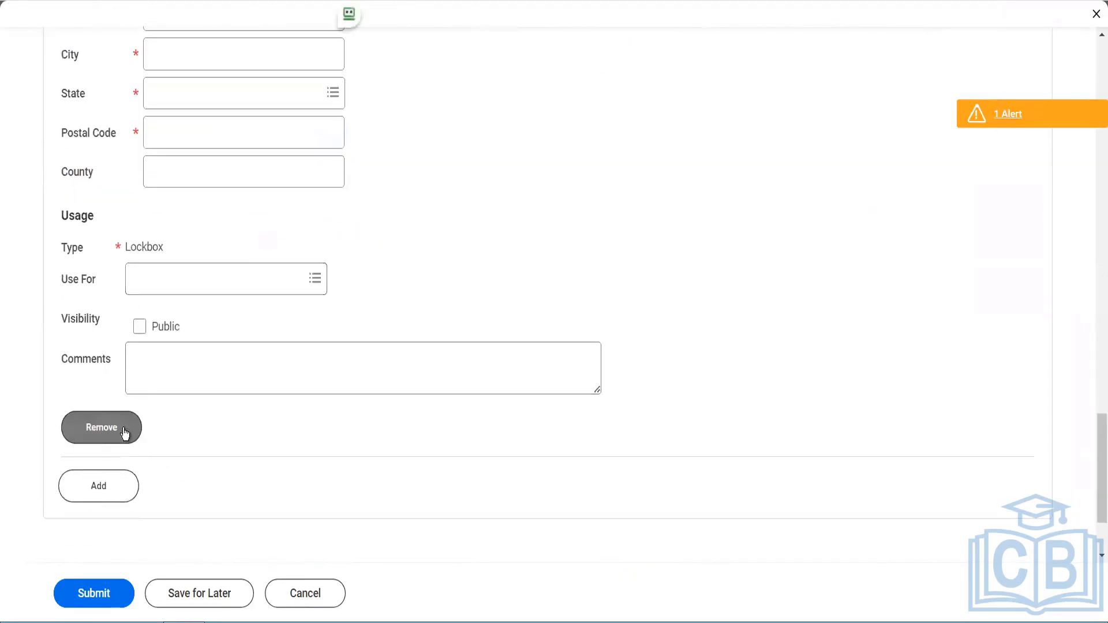
pyautogui.click(89, 434)
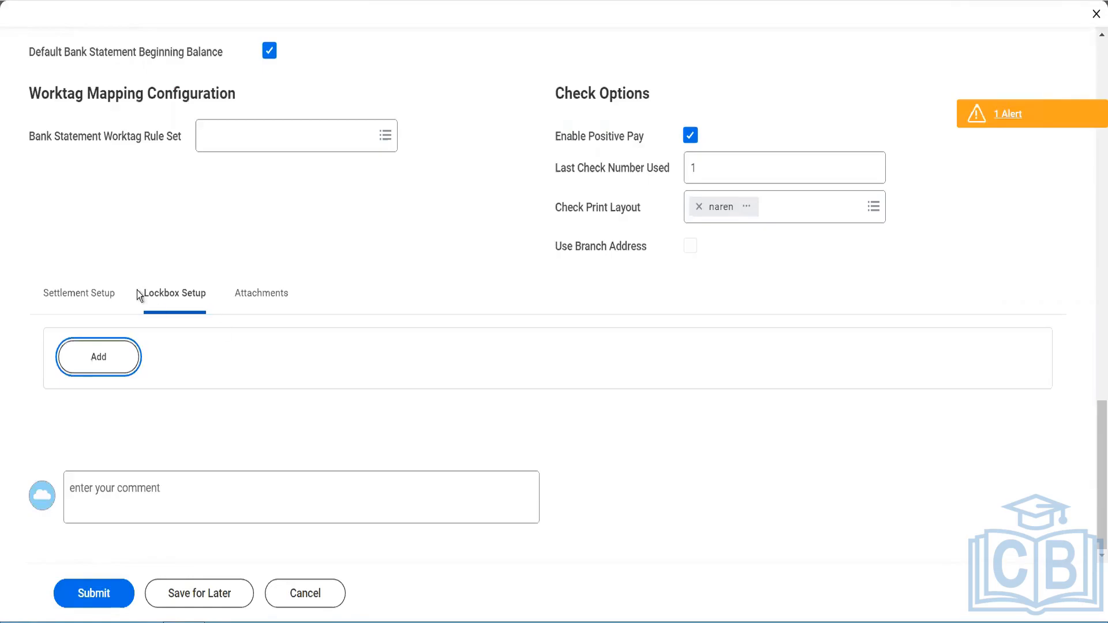
# Step: Add a settlement setup row associated with the Blinkit Current Account bank account
pyautogui.click(101, 285)
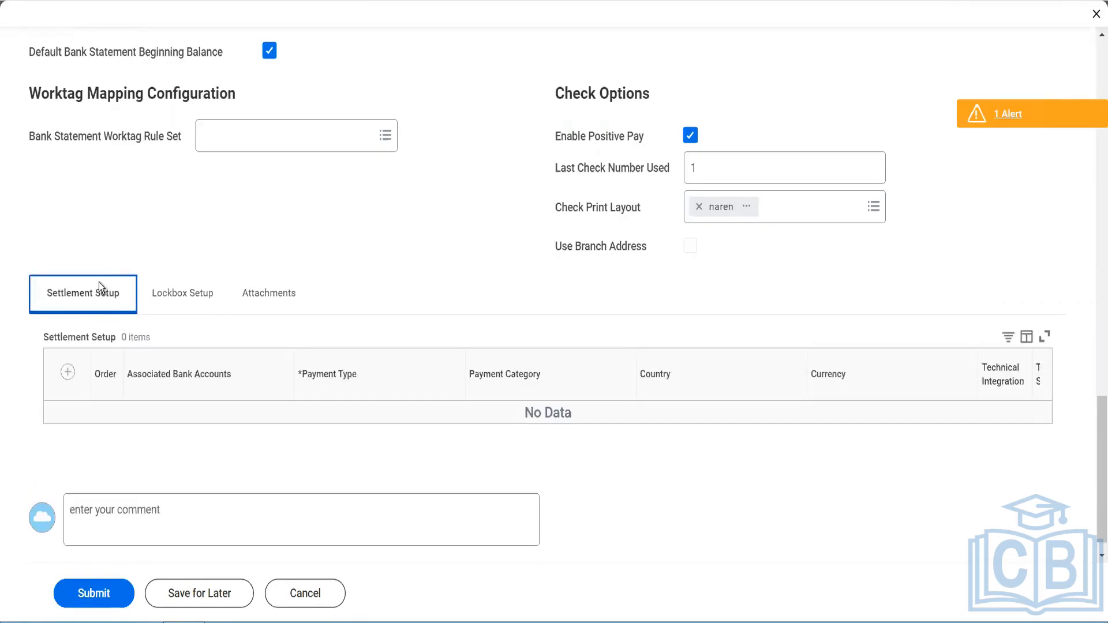
pyautogui.click(68, 372)
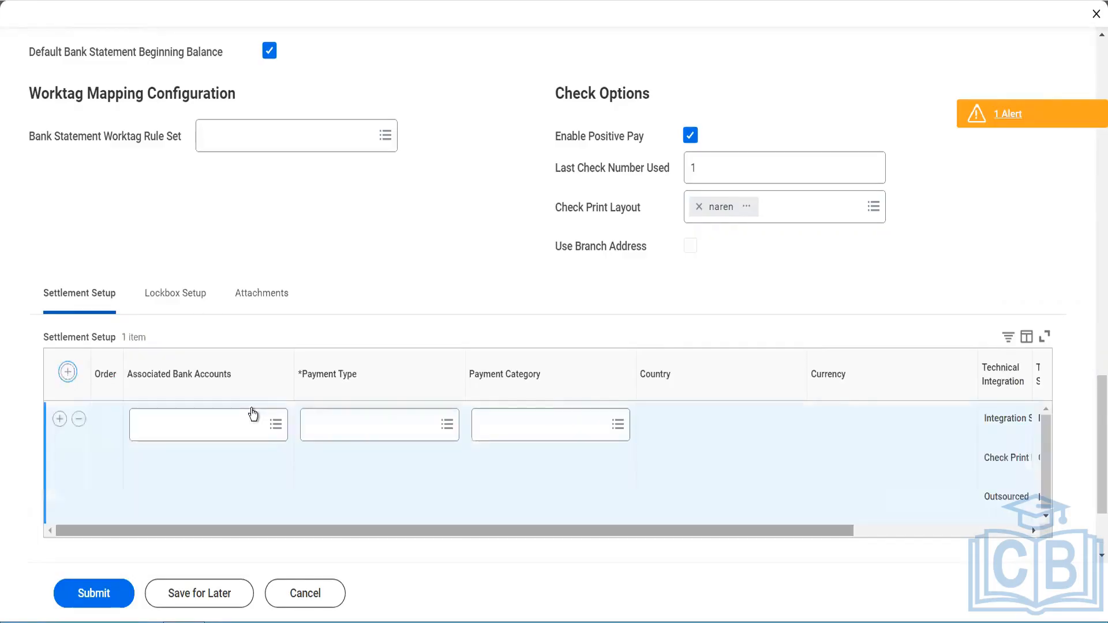
pyautogui.click(237, 427)
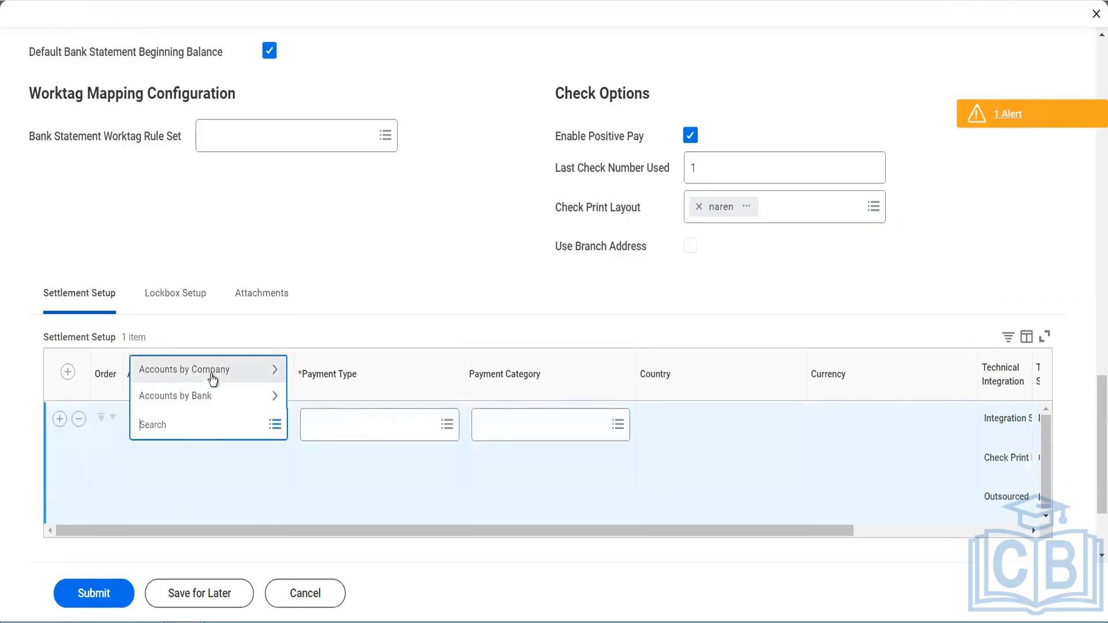
pyautogui.click(212, 375)
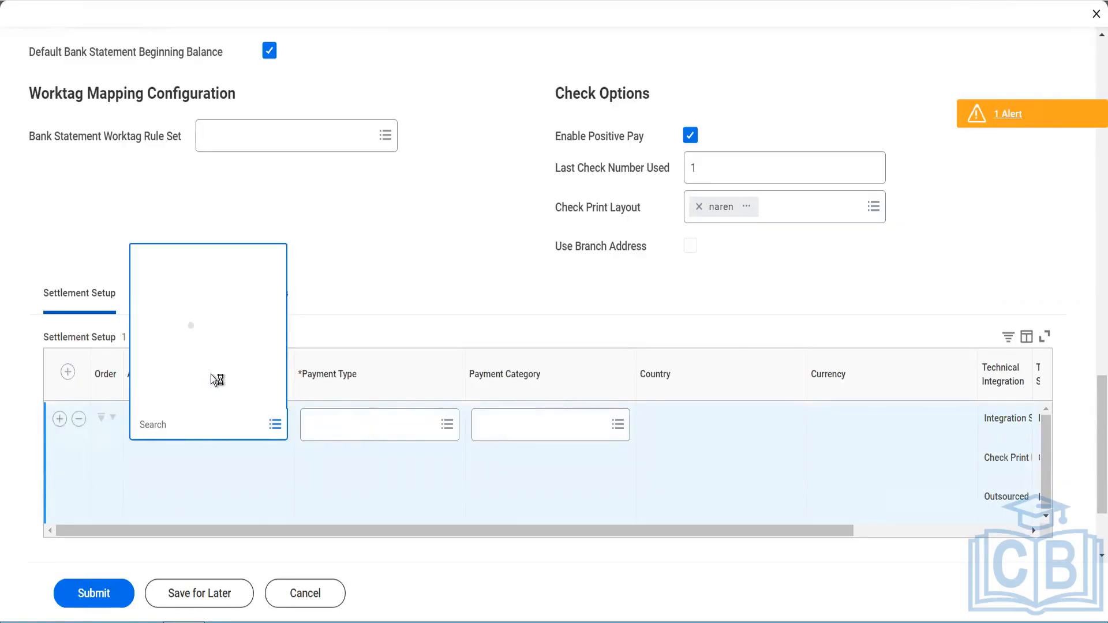
pyautogui.click(194, 436)
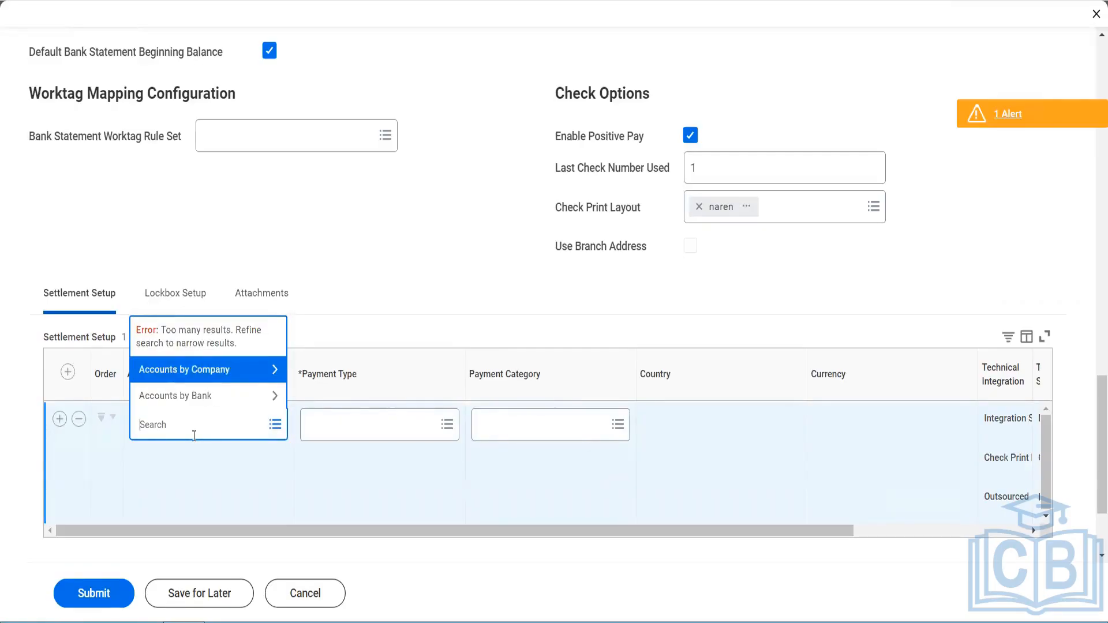
pyautogui.write('blinkit')
pyautogui.press('Return')
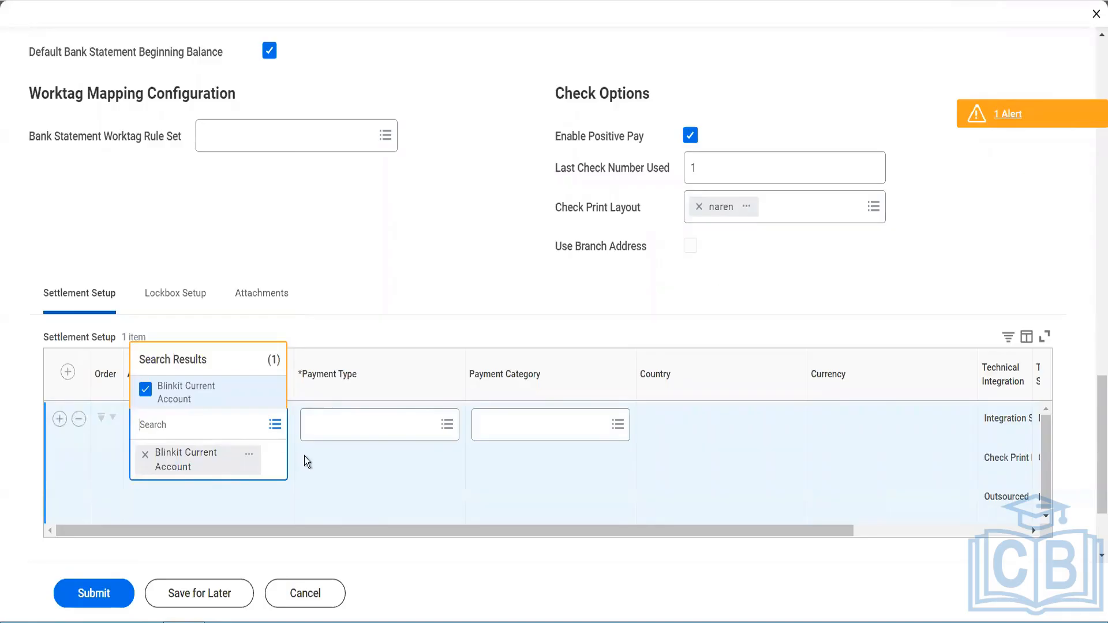
pyautogui.click(348, 464)
# Step: Select all payment types and all payment categories for the settlement row
pyautogui.click(359, 429)
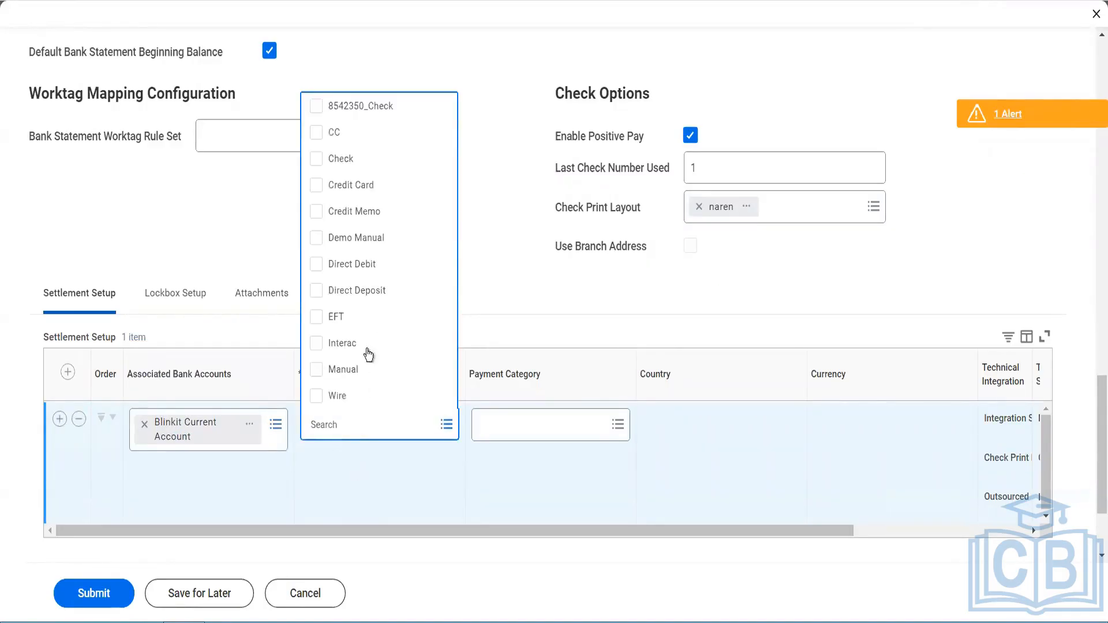
pyautogui.hotkey('ctrl', 'a')
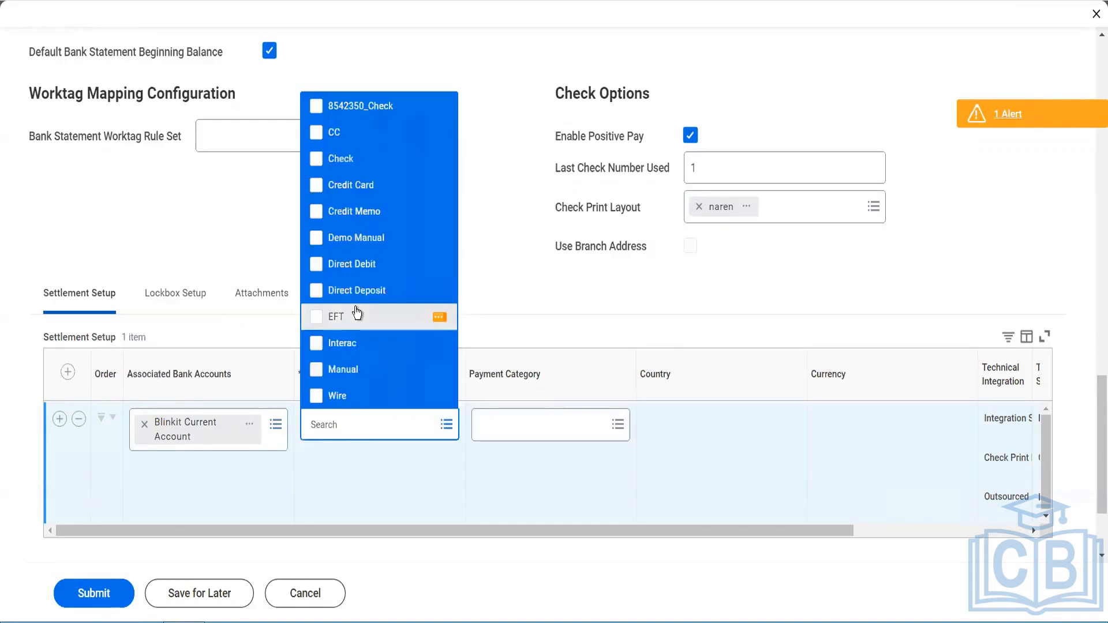
pyautogui.click(532, 431)
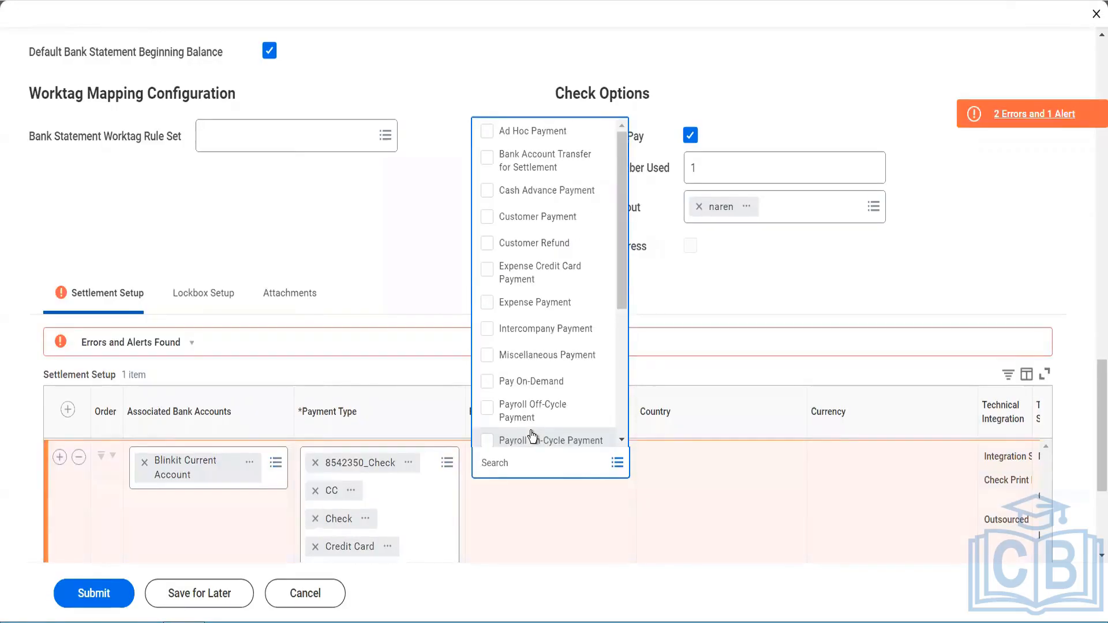
pyautogui.hotkey('ctrl', 'a')
pyautogui.press('Return')
pyautogui.click(785, 527)
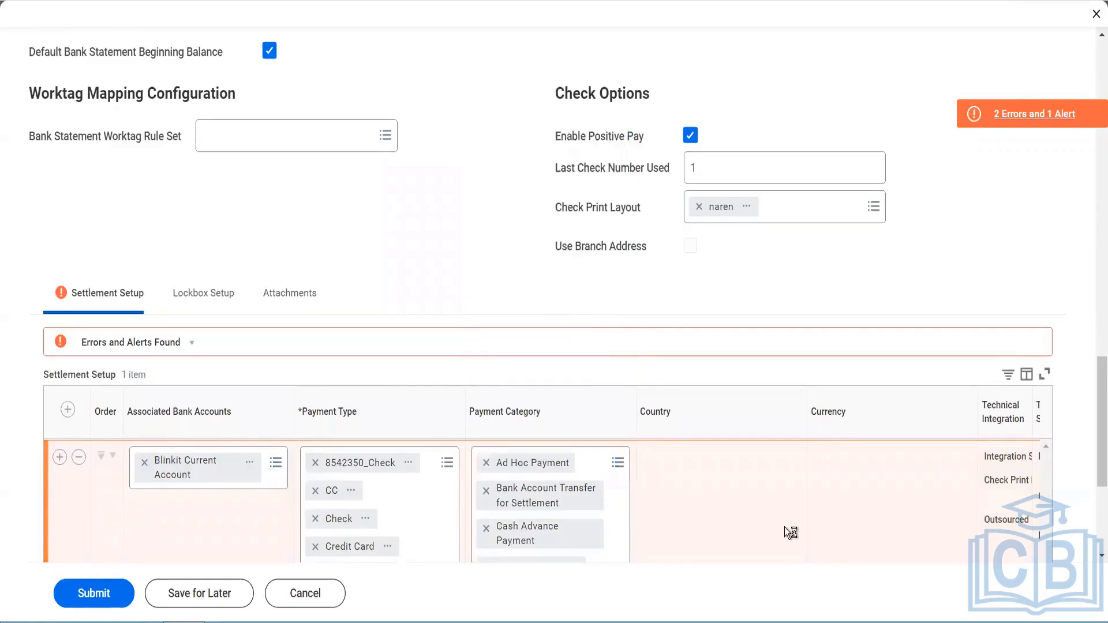
# Step: Review the listed errors and alerts, then delete the settlement row
pyautogui.scroll(-3, 785, 528)
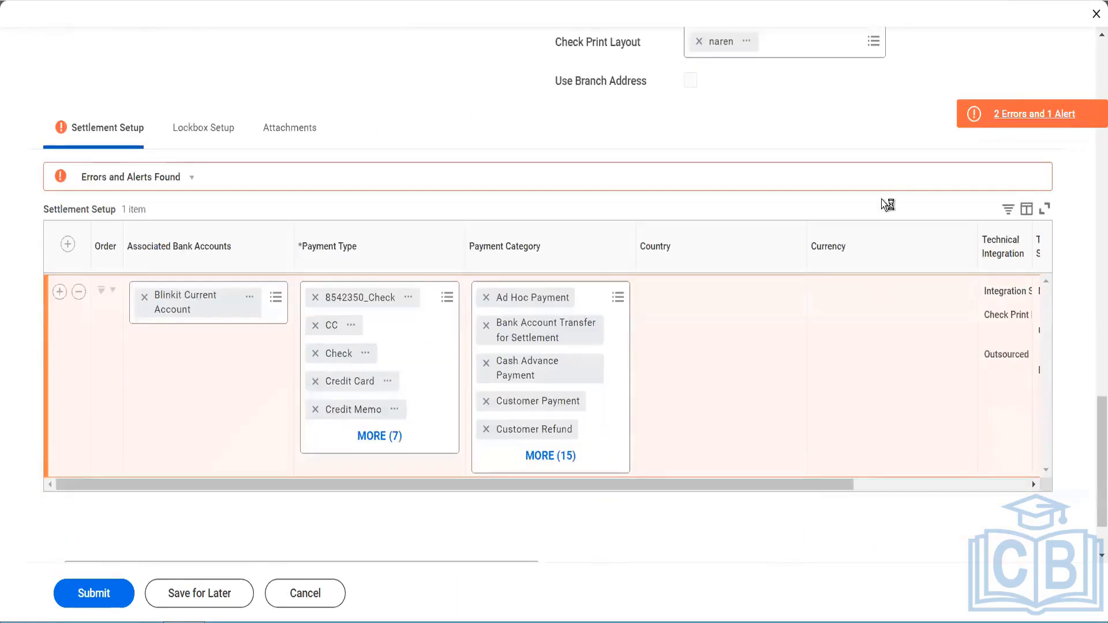
pyautogui.click(1005, 119)
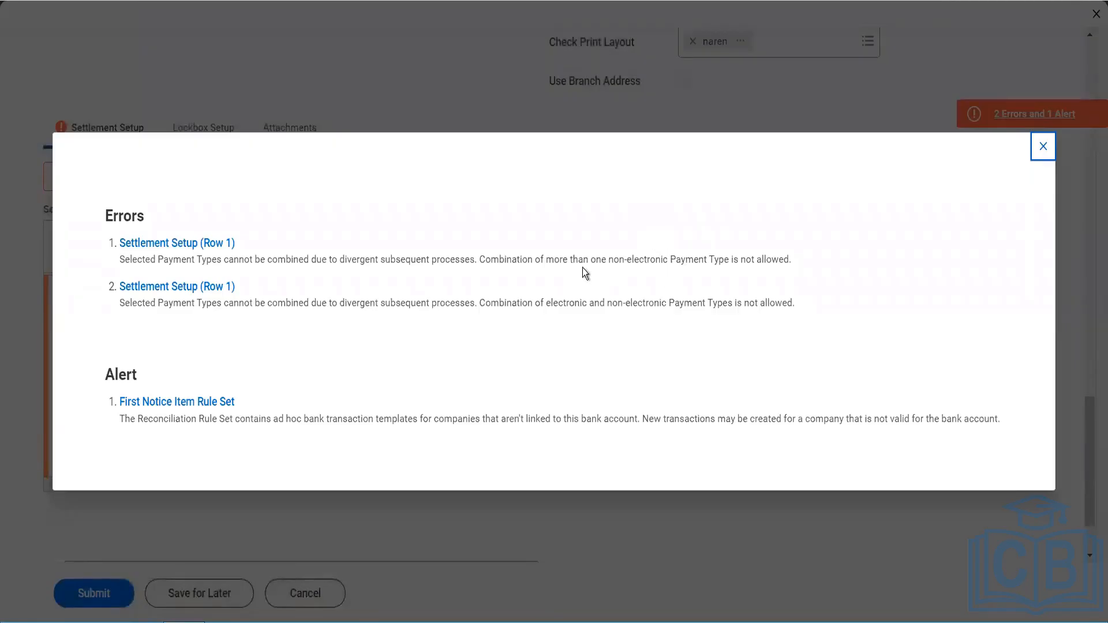
pyautogui.click(1042, 148)
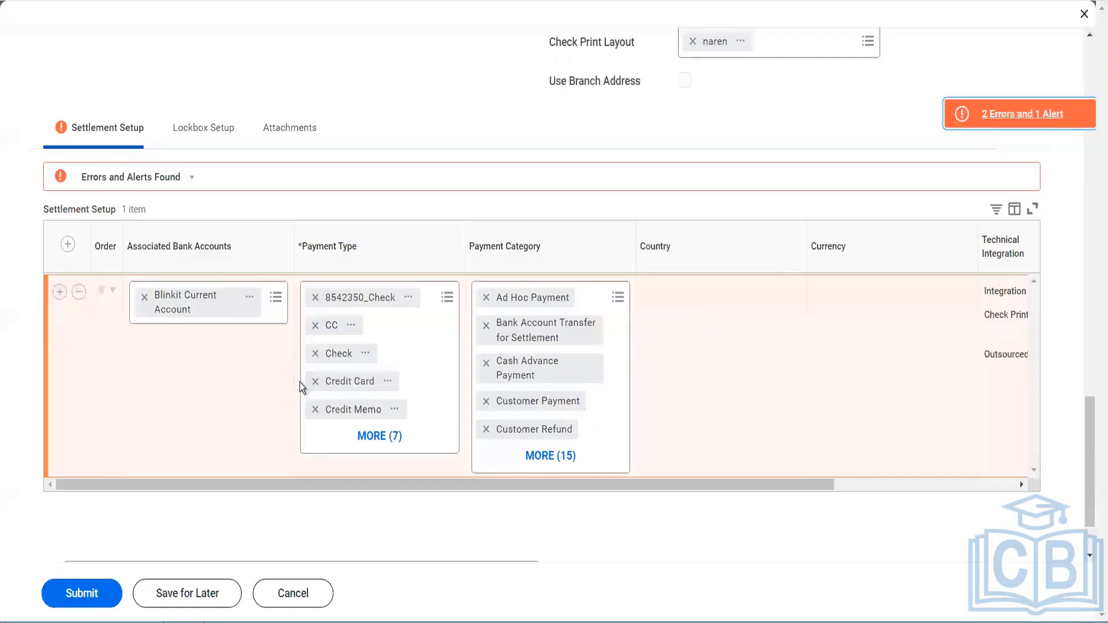
pyautogui.click(78, 292)
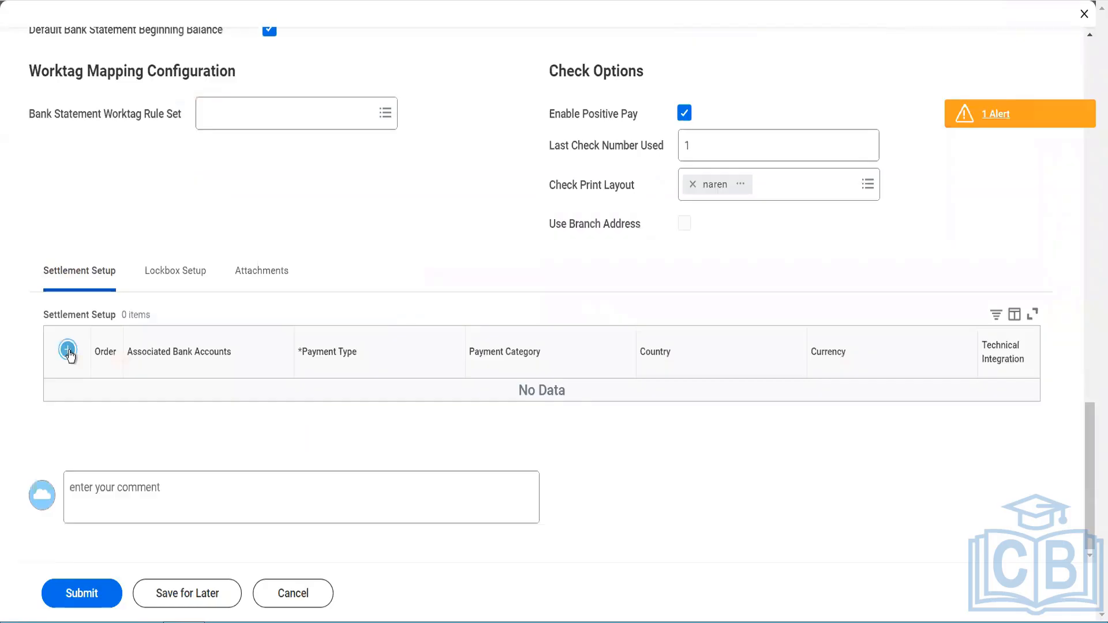
# Step: Add a settlement setup row for the Blinkit Current Account bank account with the Check payment type
pyautogui.click(68, 350)
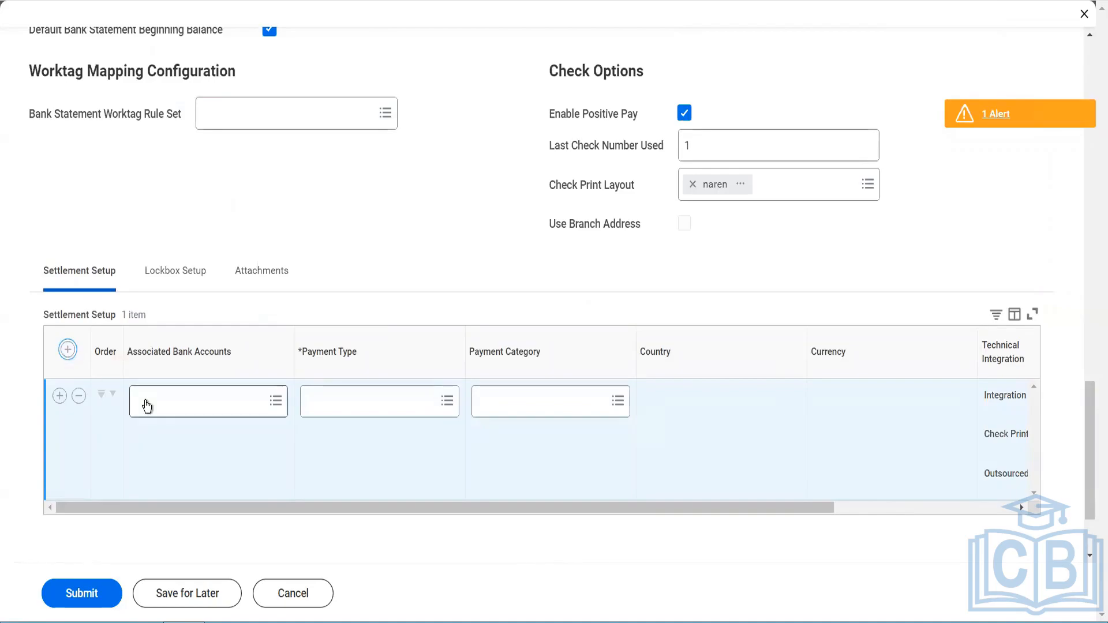
pyautogui.click(146, 400)
pyautogui.write('banki')
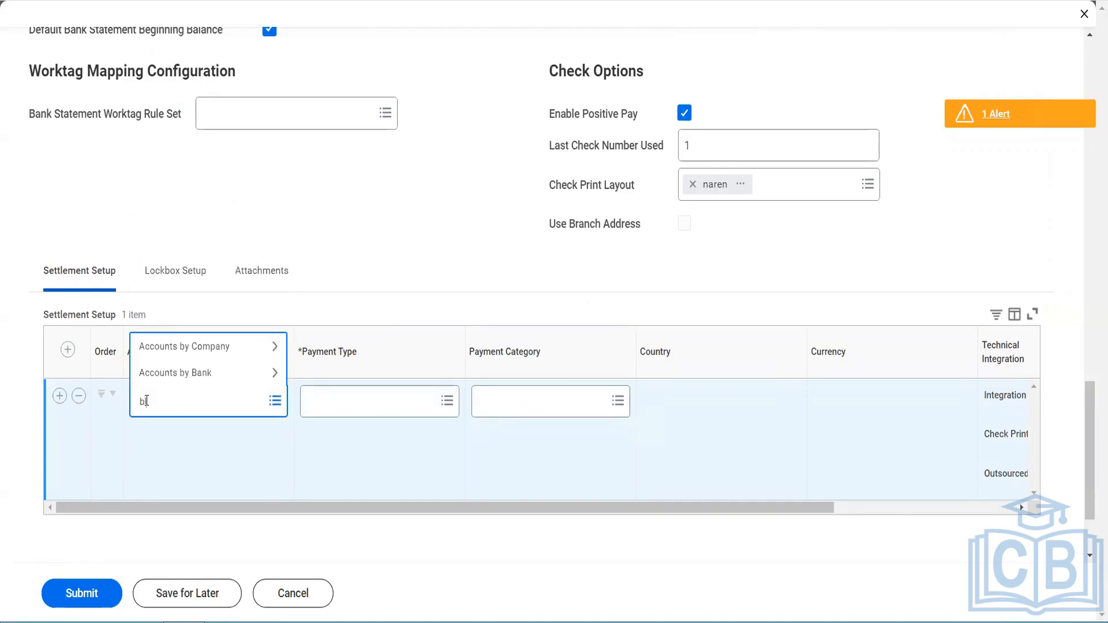
pyautogui.write('t')
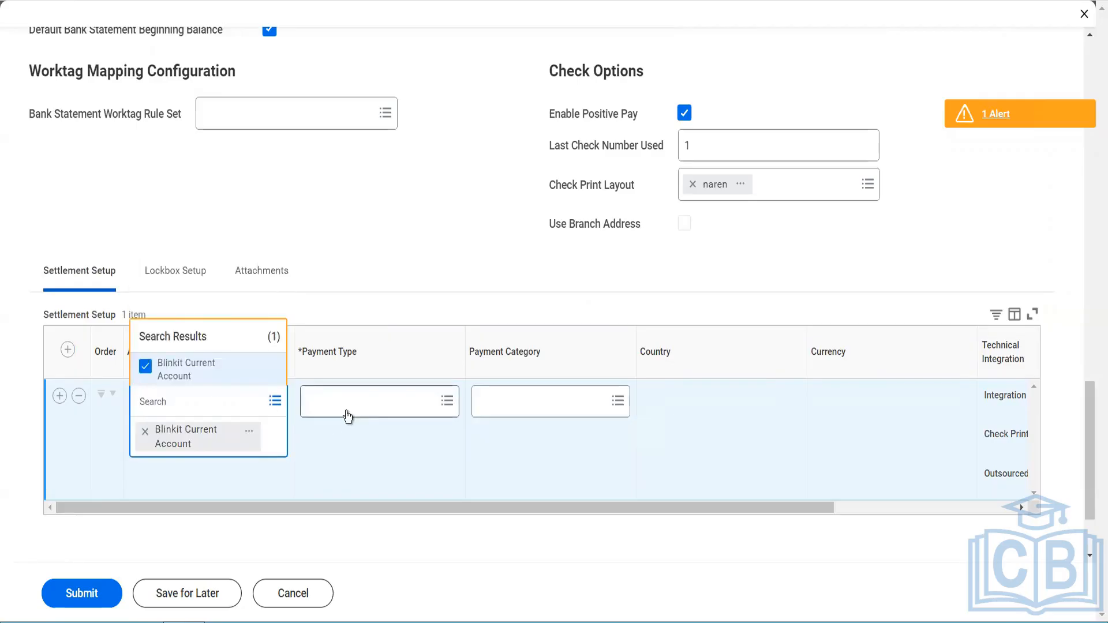
pyautogui.click(347, 417)
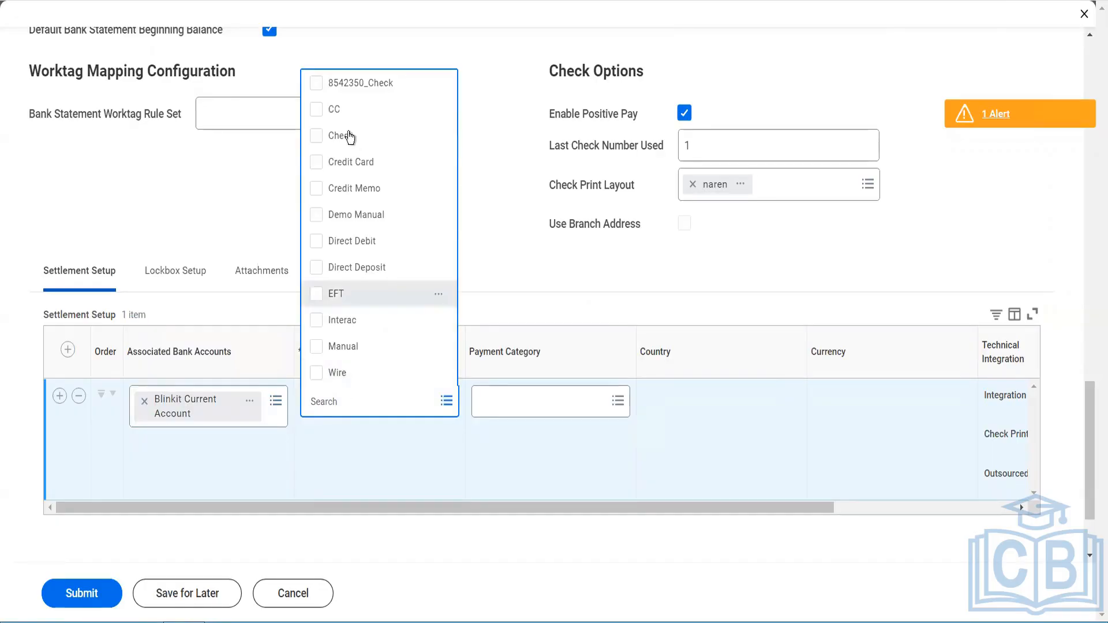
pyautogui.click(357, 137)
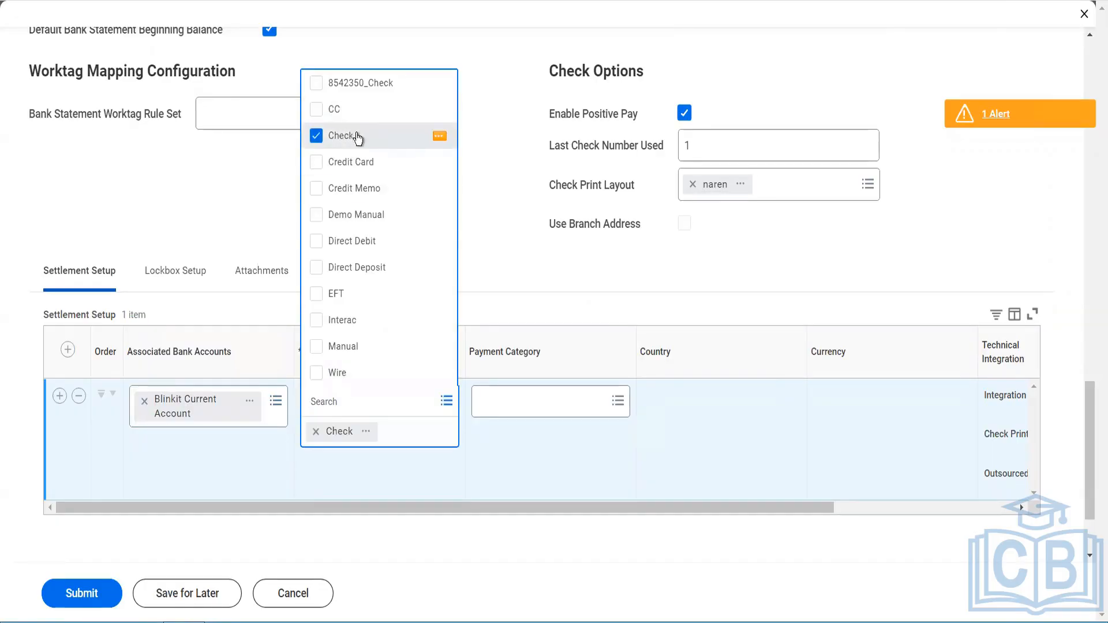
pyautogui.click(523, 434)
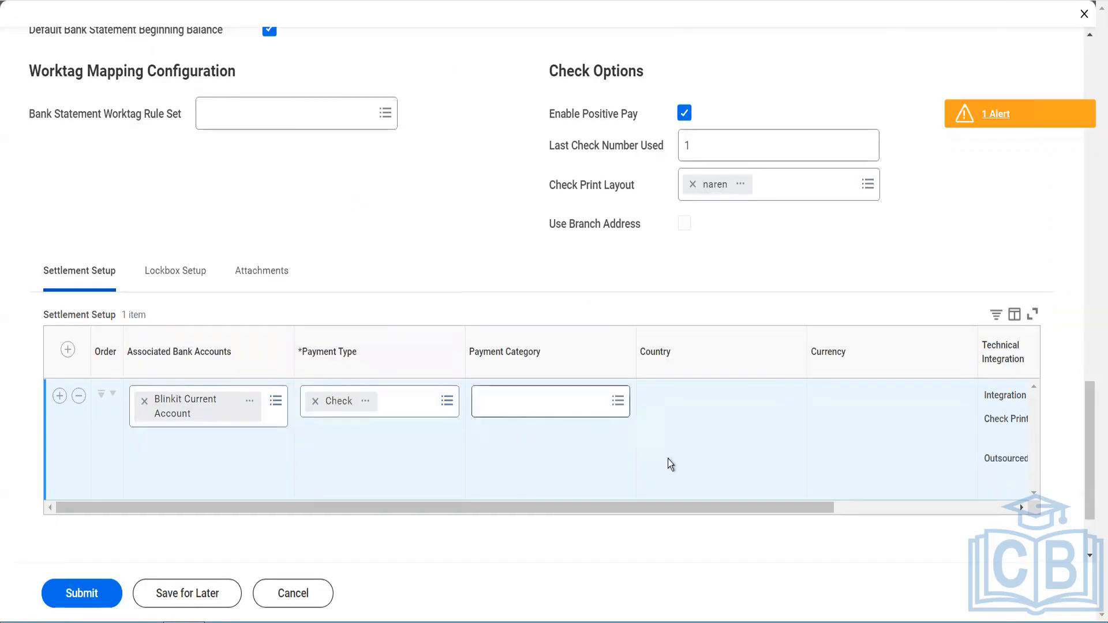
# Step: Submit the bank account changes and dismiss the Create Bank Account dialog
pyautogui.hscroll(4, 669, 465)
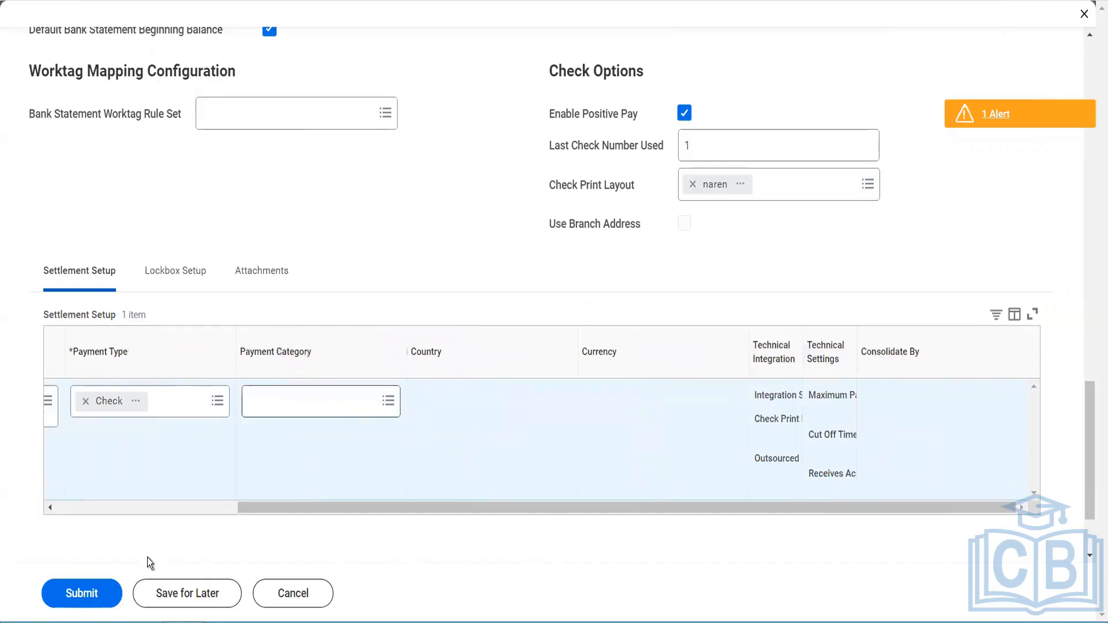
pyautogui.scroll(5, 435, 258)
pyautogui.scroll(15, 434, 258)
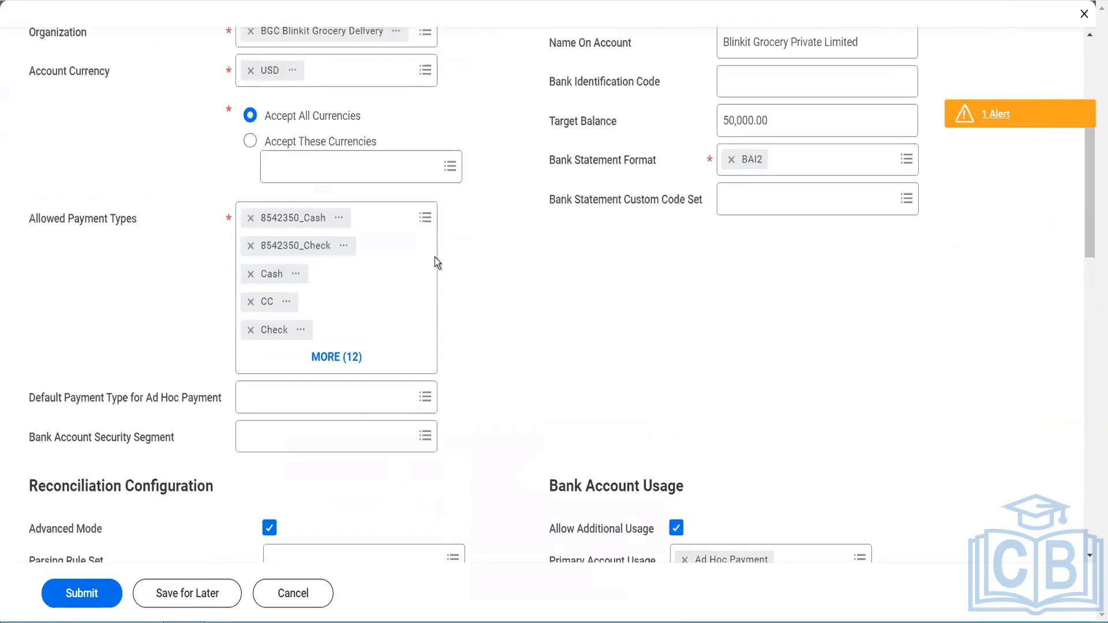
pyautogui.click(84, 604)
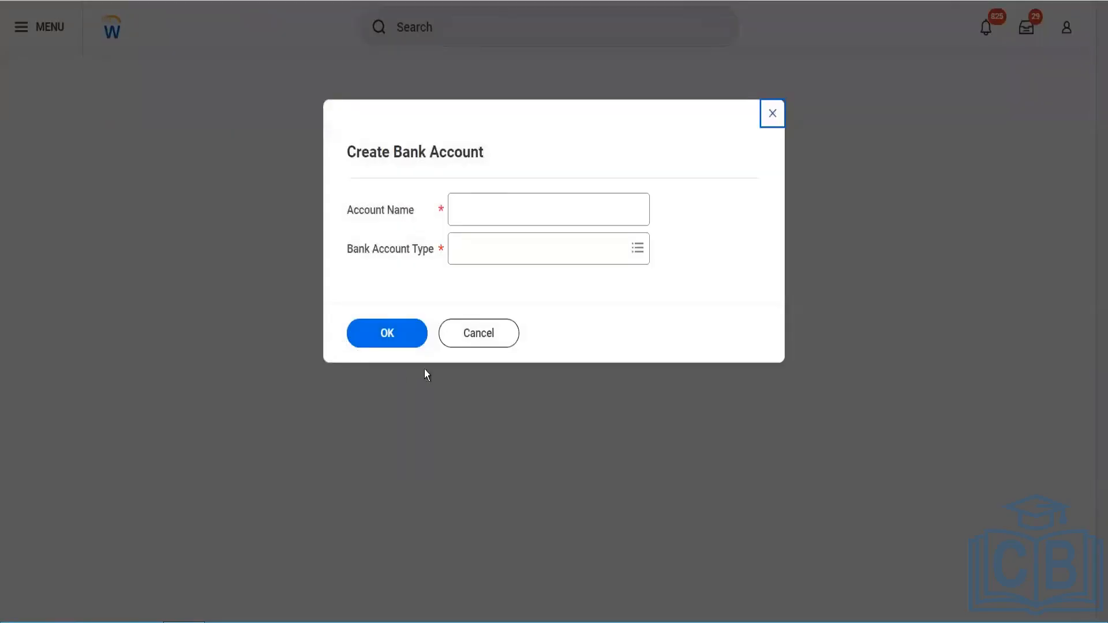
pyautogui.click(486, 333)
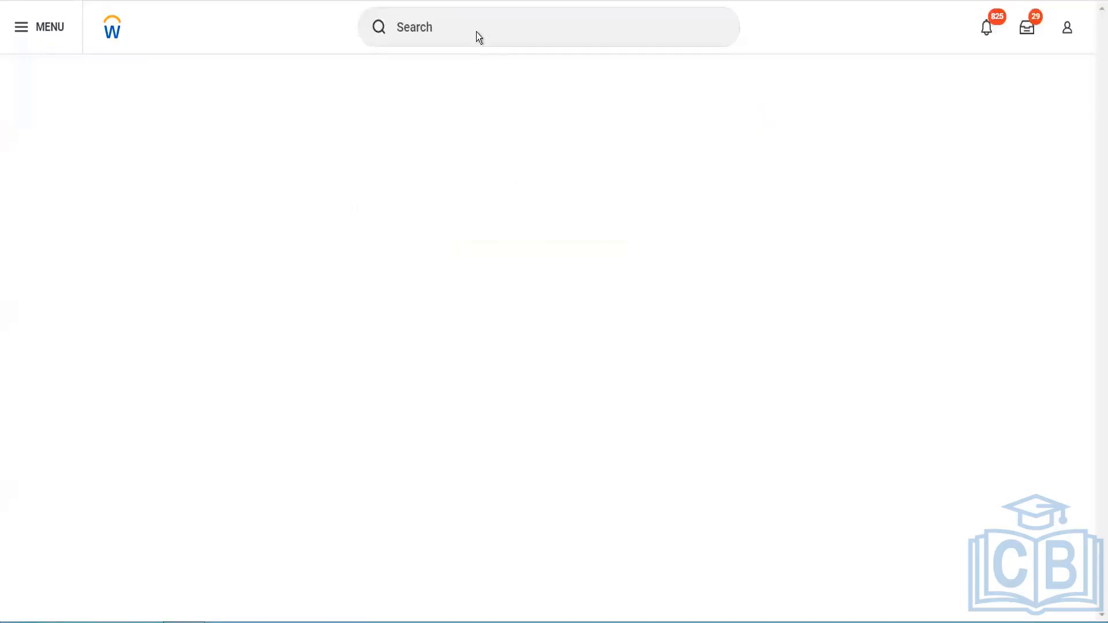
pyautogui.click(470, 19)
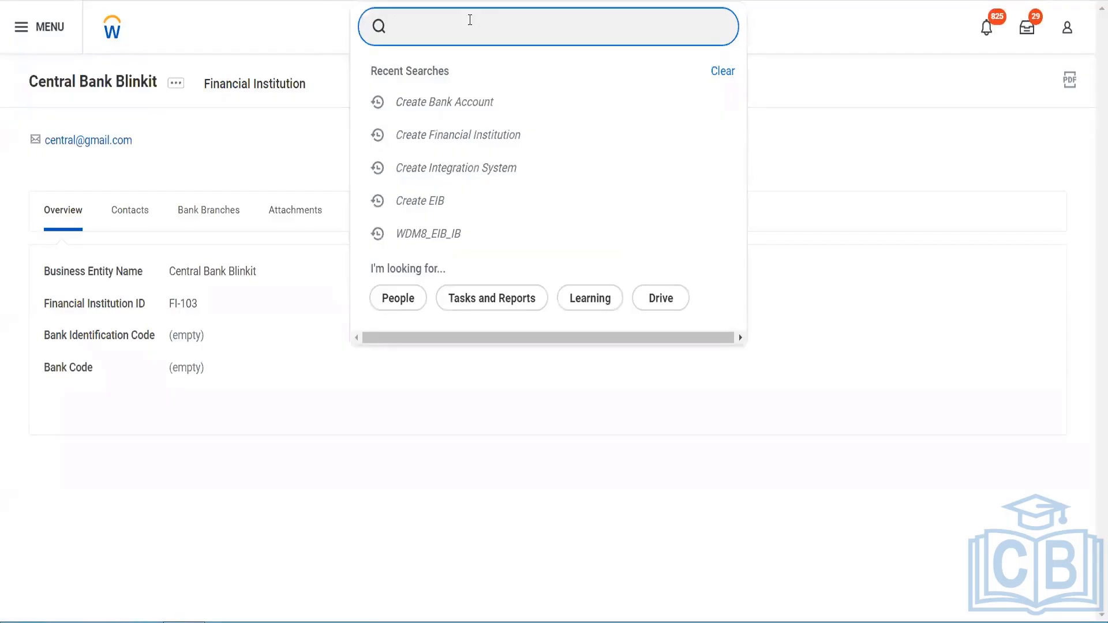
pyautogui.write('cr bank rot')
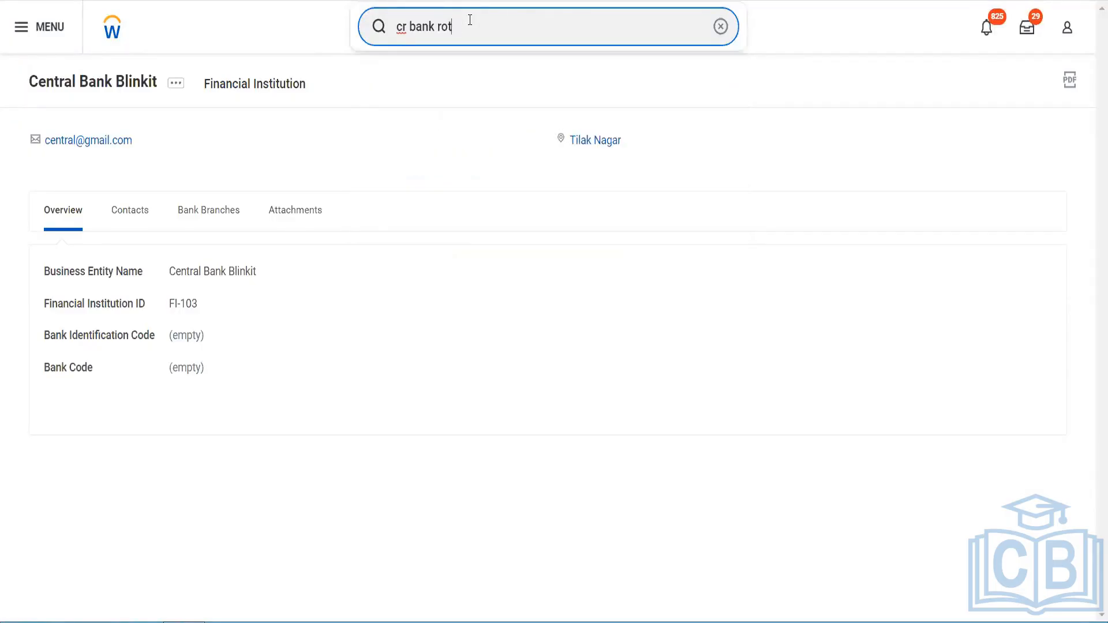
pyautogui.press('BackSpace')
pyautogui.write('uting')
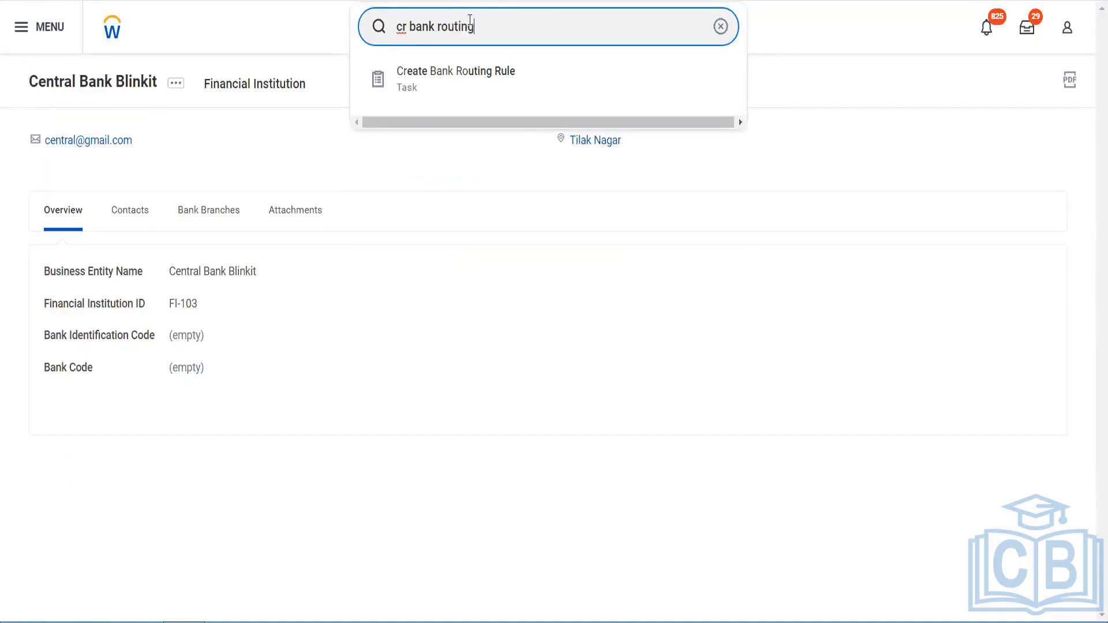
pyautogui.click(472, 66)
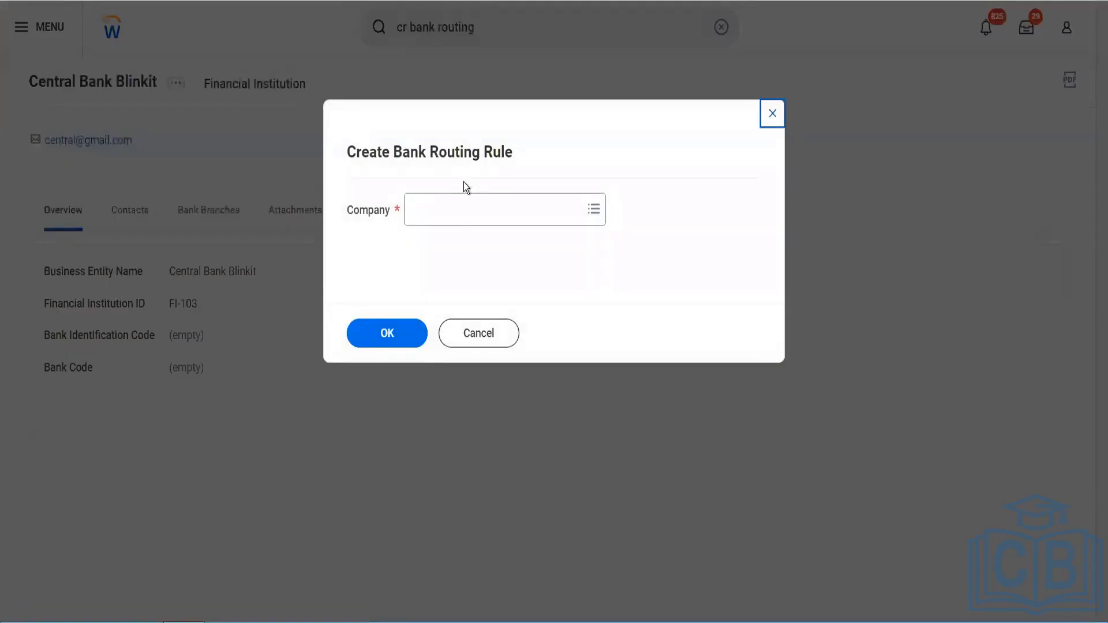
pyautogui.click(455, 223)
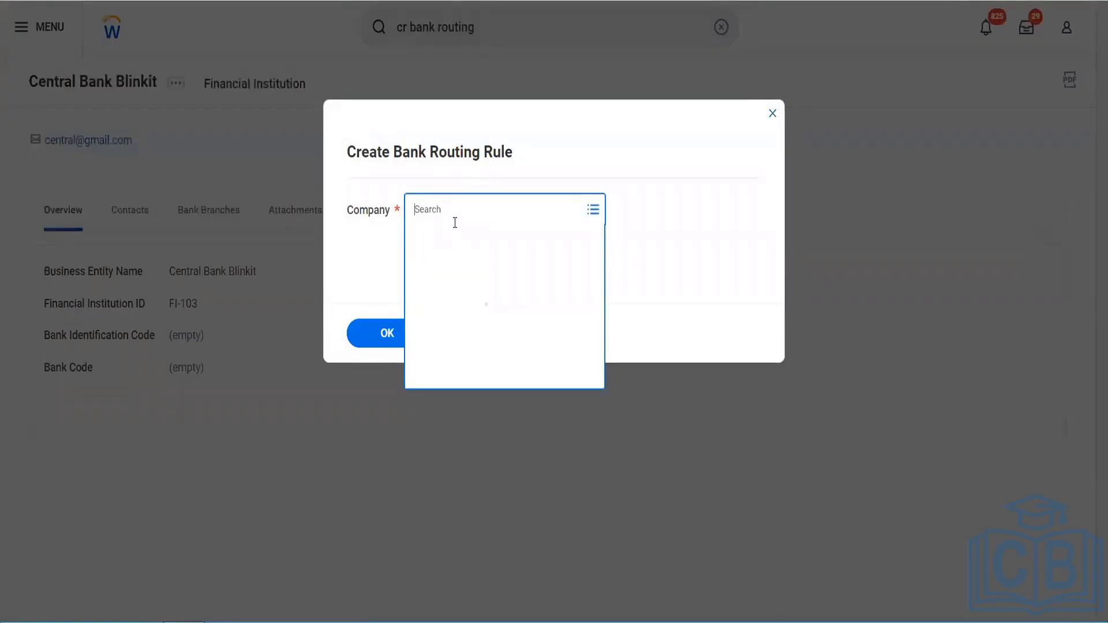
pyautogui.write('bgc')
pyautogui.press('Return')
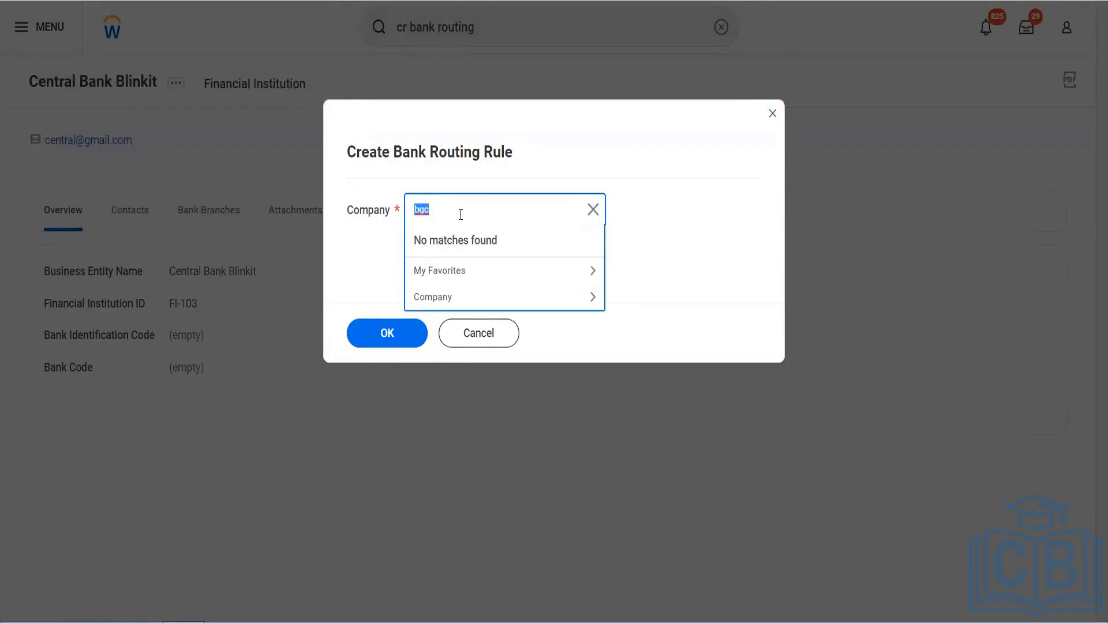
pyautogui.click(460, 215)
pyautogui.write('\\\\\\\\')
pyautogui.press('BackSpace')
pyautogui.press('BackSpace')
pyautogui.press('BackSpace')
pyautogui.press('BackSpace')
pyautogui.press('BackSpace')
pyautogui.click(487, 344)
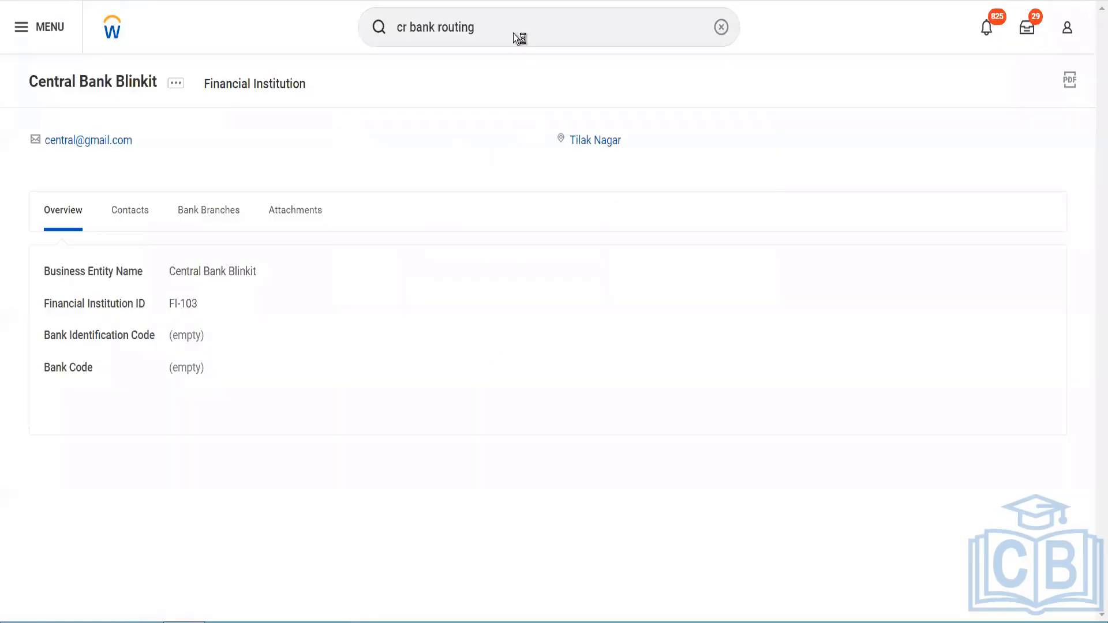
# Step: Open the Edit Bank Routing Rule task for the Blinkit bank routing rule
pyautogui.moveTo(502, 28); pyautogui.dragTo(369, 31)
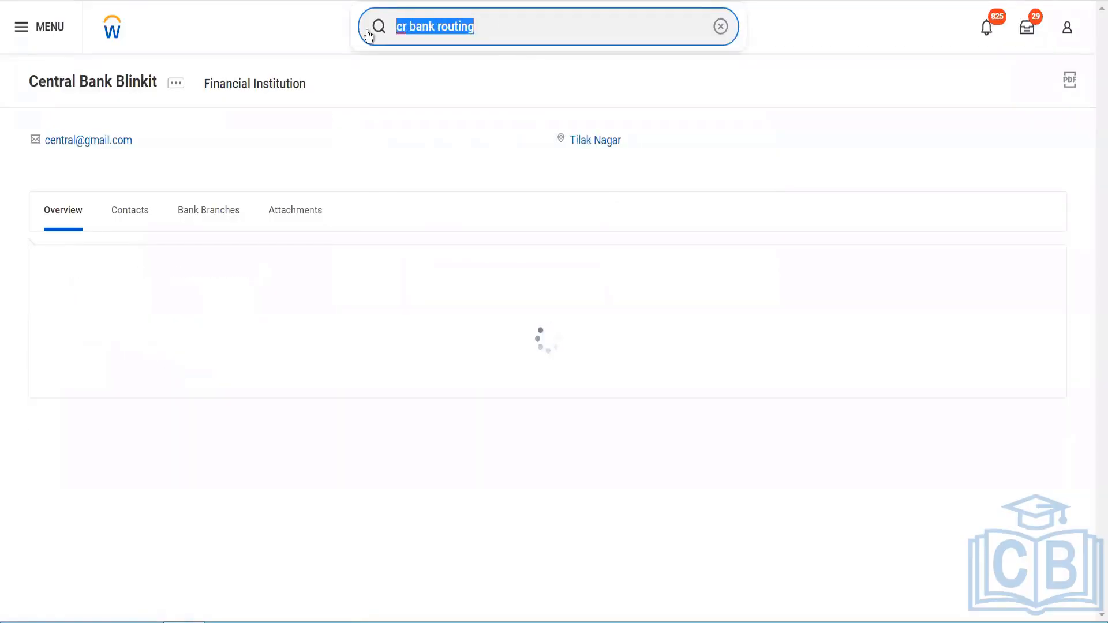
pyautogui.write('edit ')
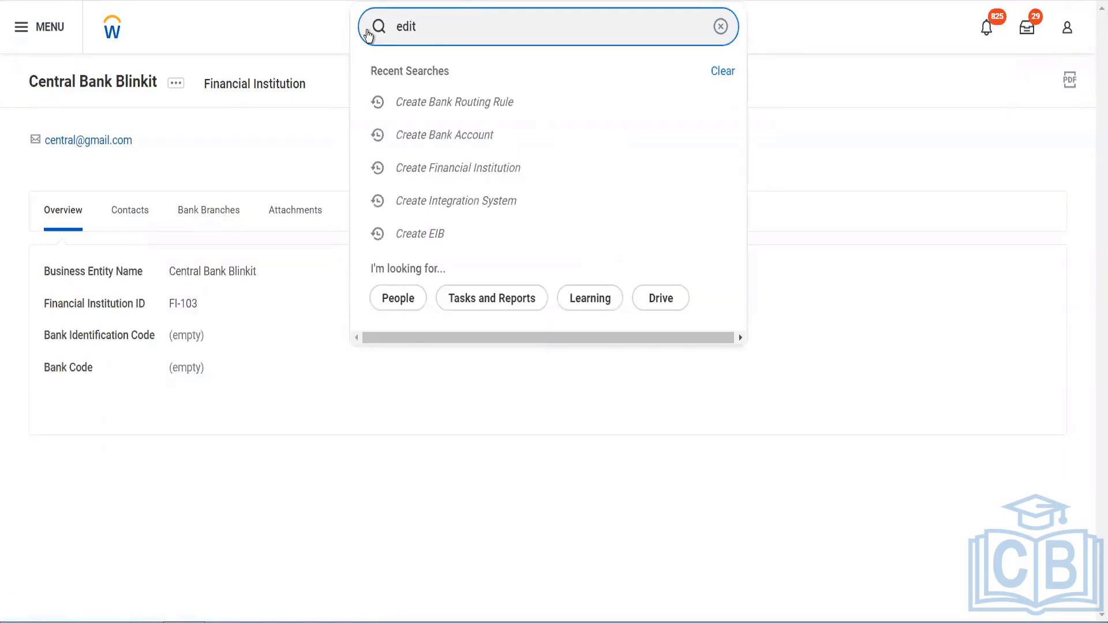
pyautogui.write('bank routung')
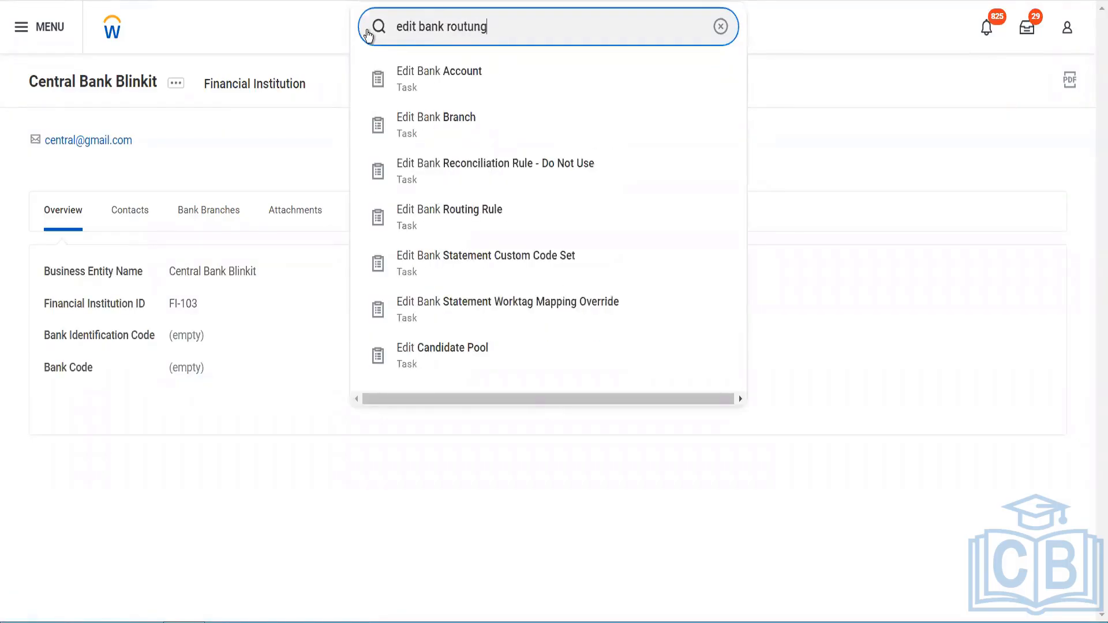
pyautogui.press('BackSpace')
pyautogui.press('BackSpace')
pyautogui.press('BackSpace')
pyautogui.write('ing rule')
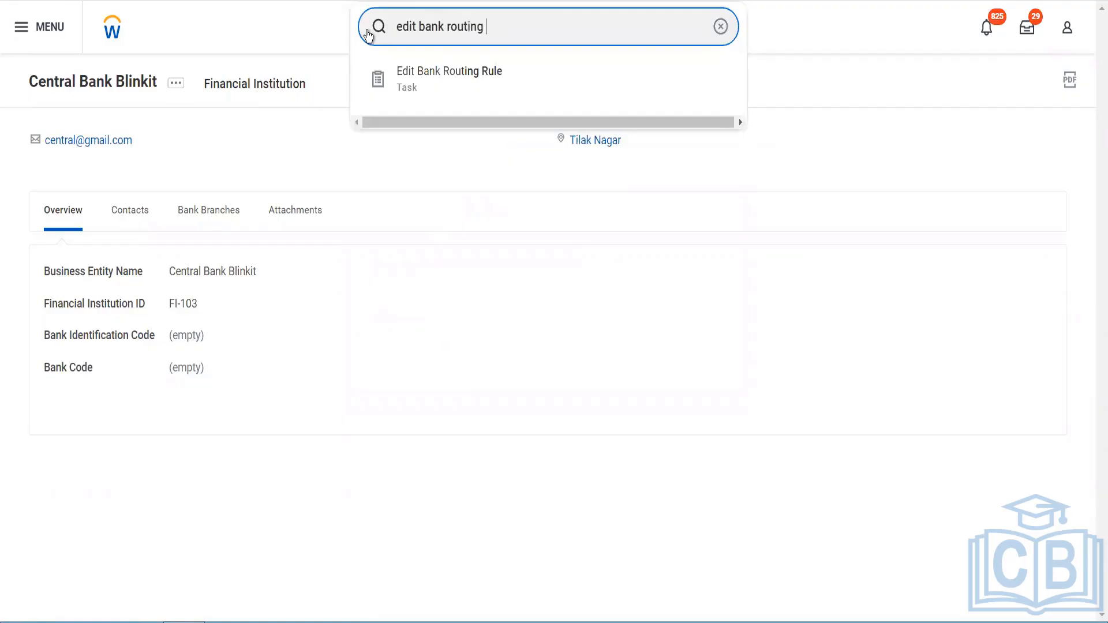
pyautogui.click(418, 74)
pyautogui.click(475, 206)
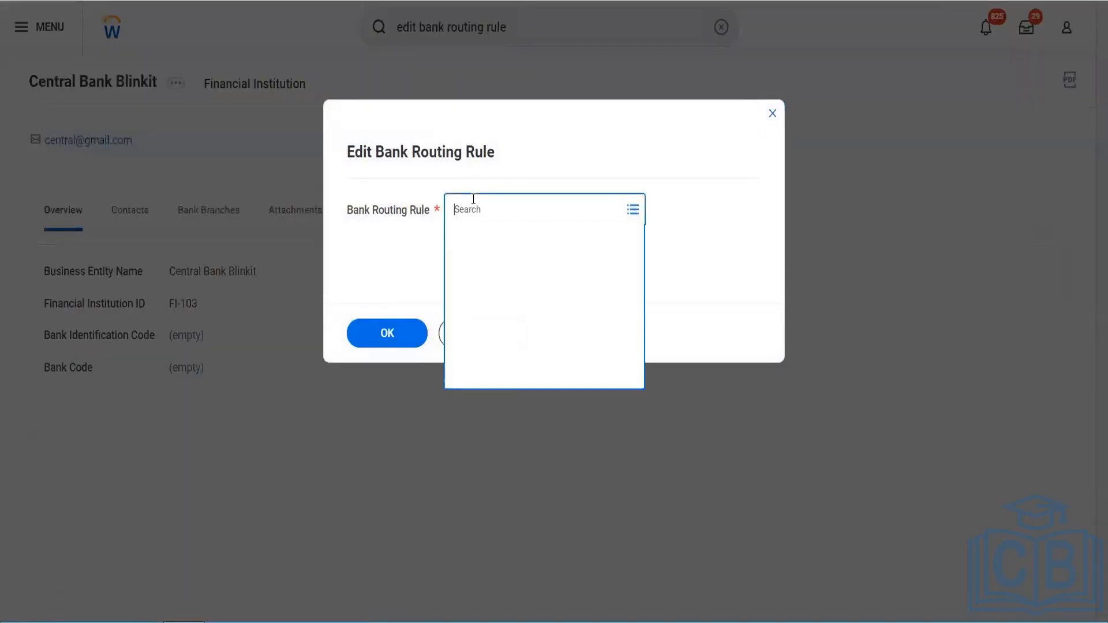
pyautogui.write('blo')
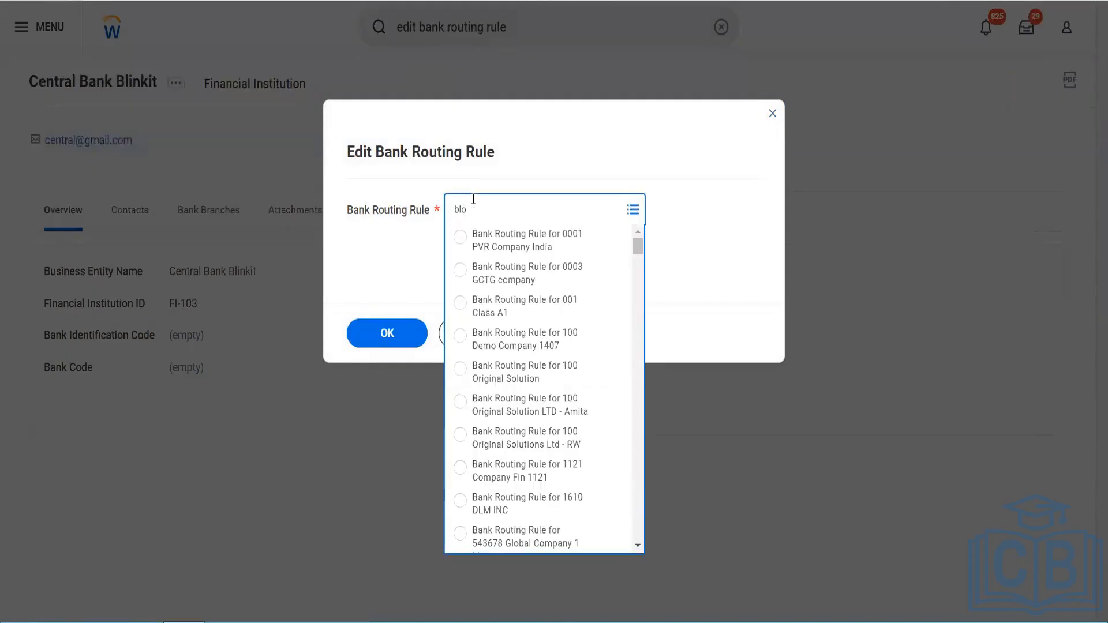
pyautogui.press('BackSpace')
pyautogui.press('BackSpace')
pyautogui.press('Return')
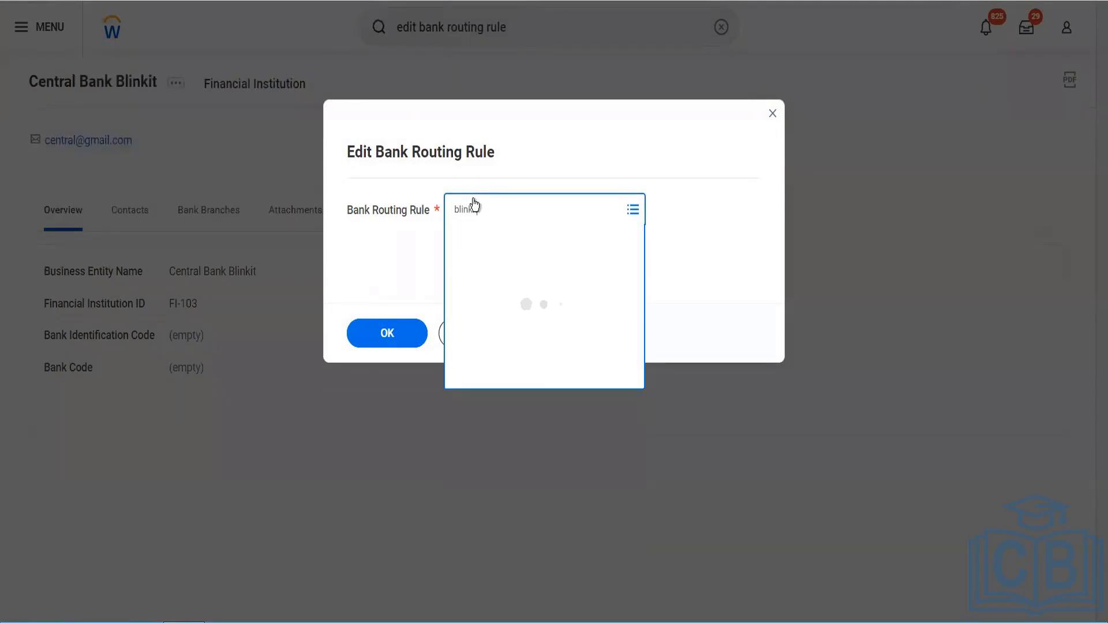
pyautogui.click(397, 333)
pyautogui.click(396, 333)
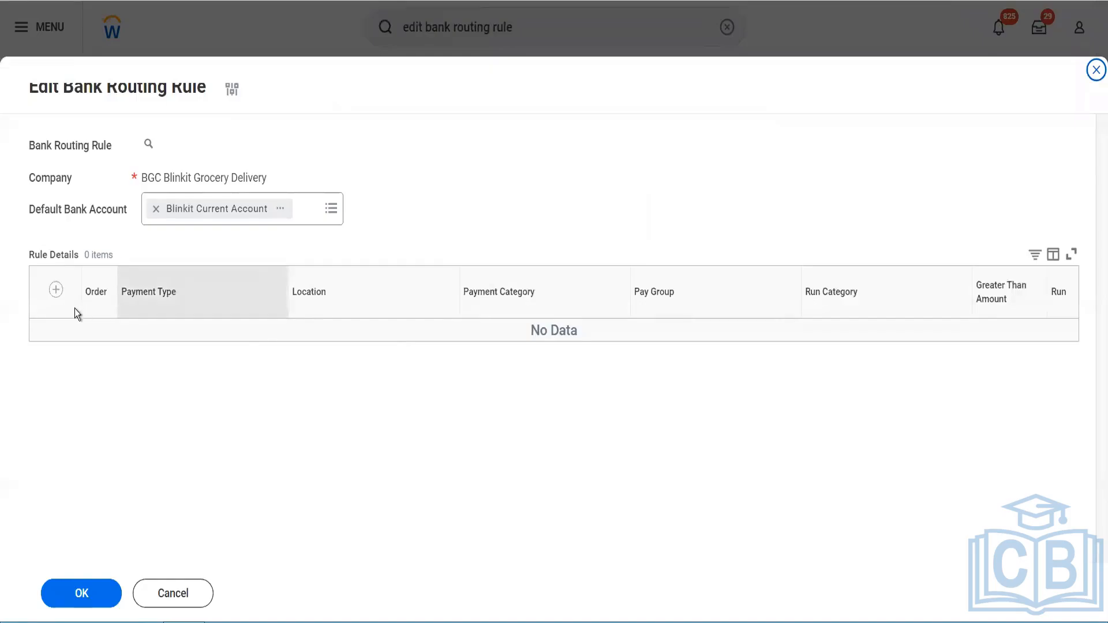
# Step: Add a rule detail row with payment types Check, Cash and Direct Debit
pyautogui.click(58, 297)
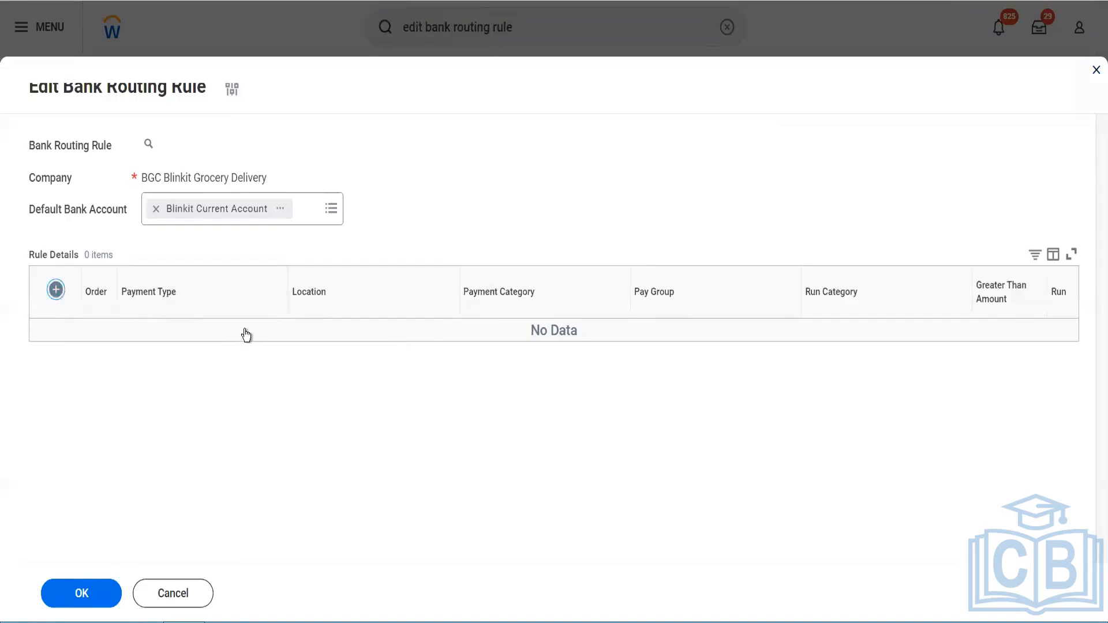
pyautogui.click(216, 352)
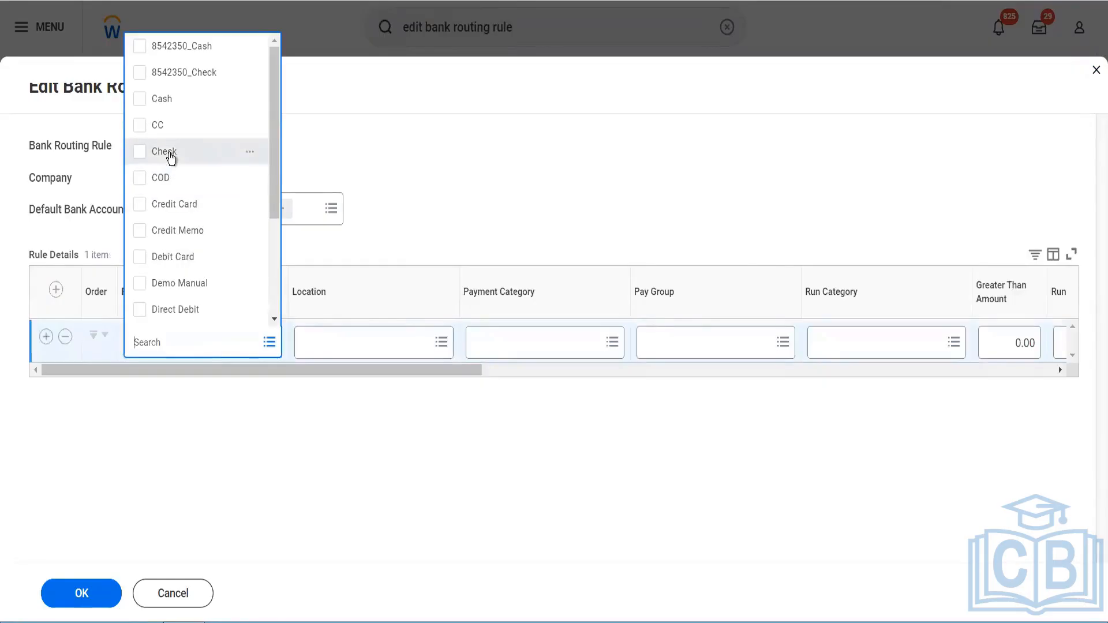
pyautogui.click(169, 152)
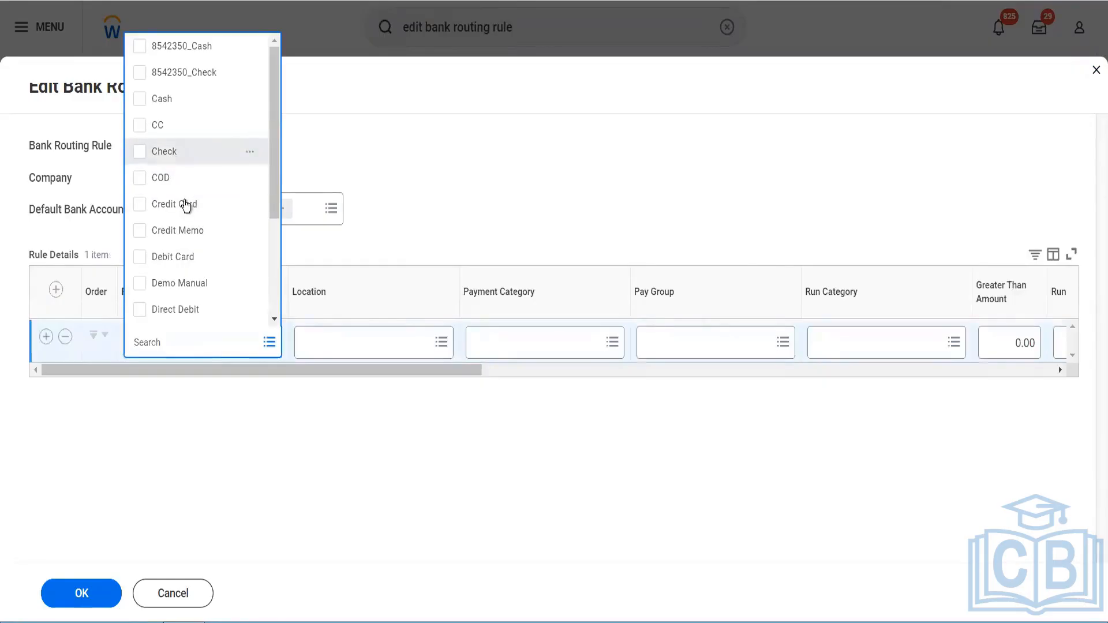
pyautogui.click(168, 101)
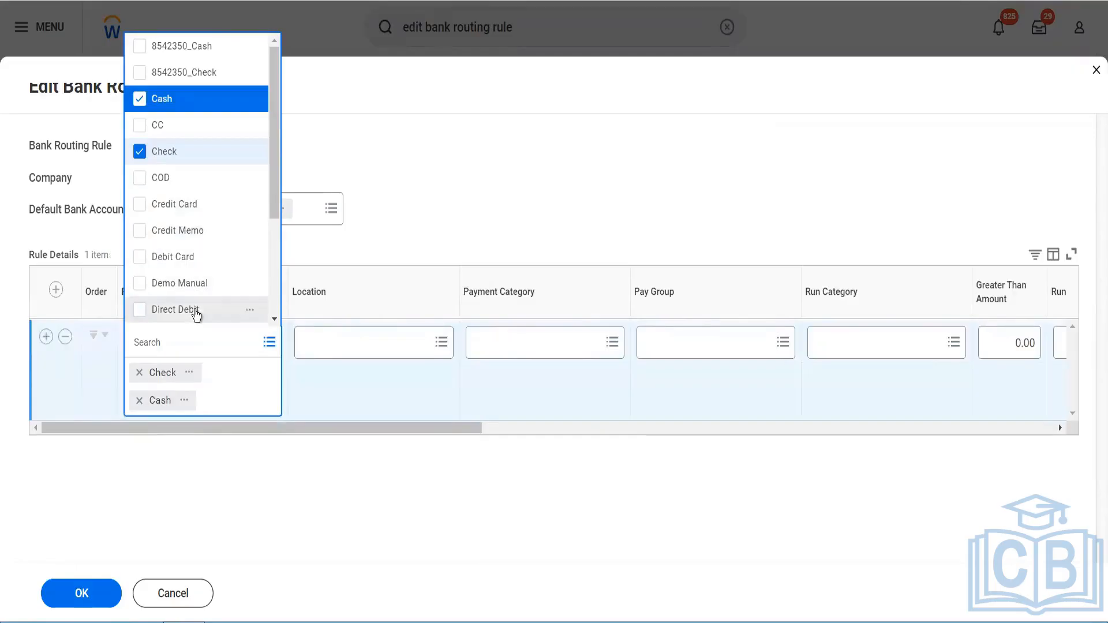
# Step: Set the row's payment categories to Customer Refund and Ad Hoc Payment
pyautogui.click(491, 352)
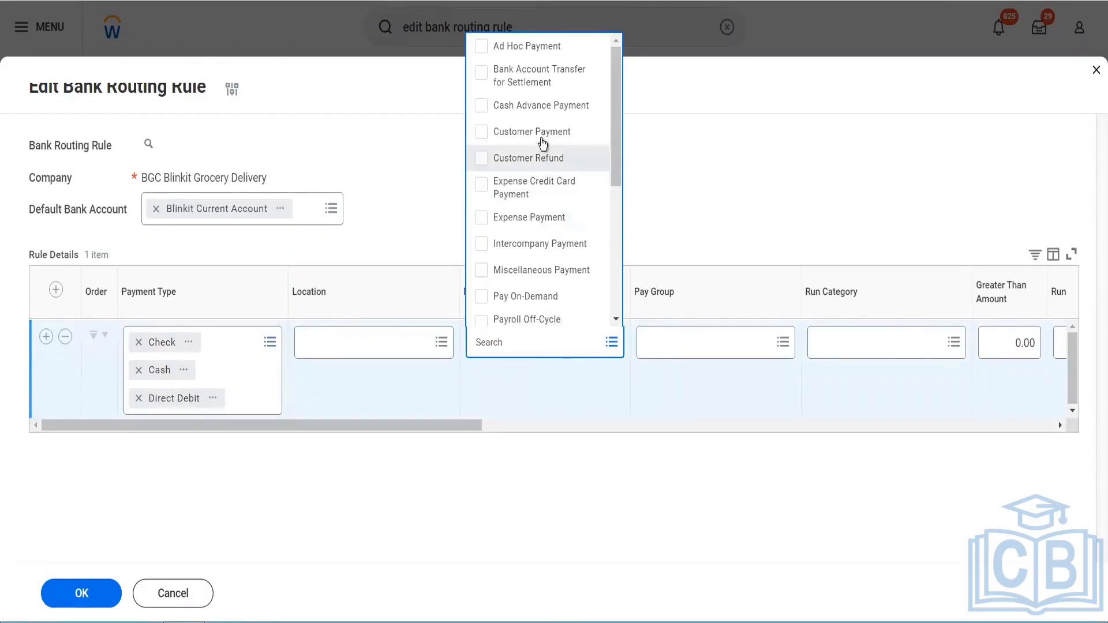
pyautogui.click(541, 157)
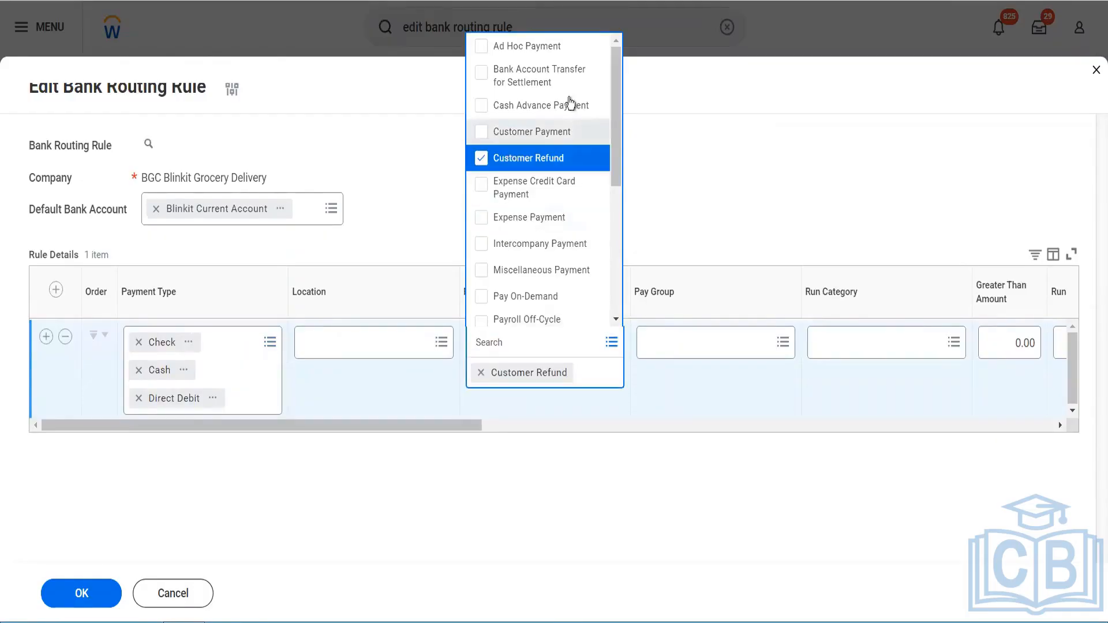
pyautogui.click(546, 52)
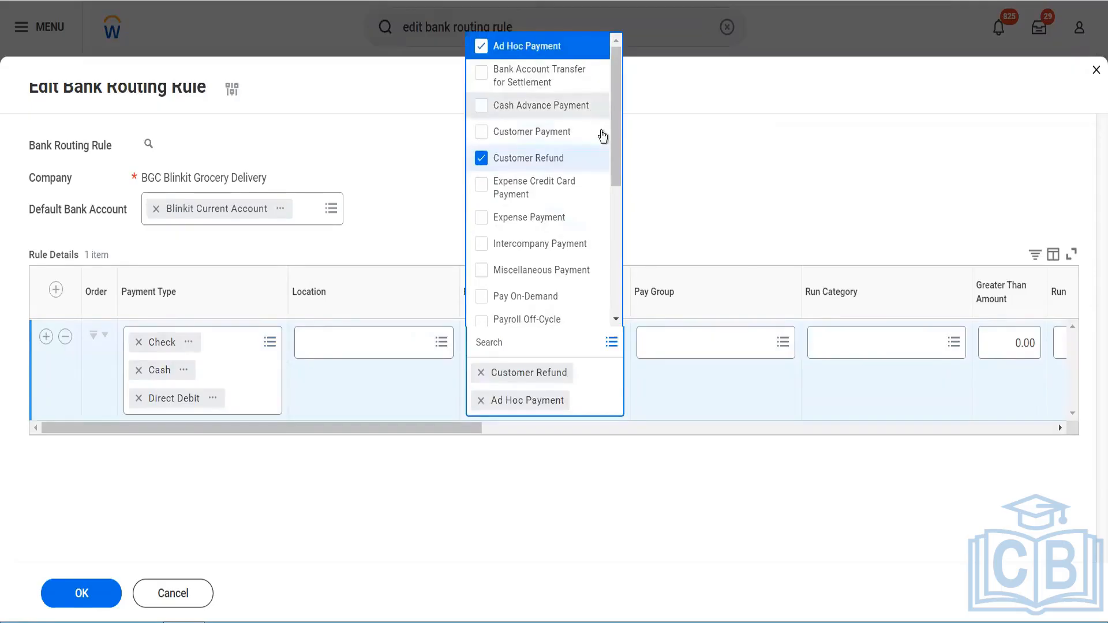
pyautogui.moveTo(614, 152); pyautogui.dragTo(621, 240)
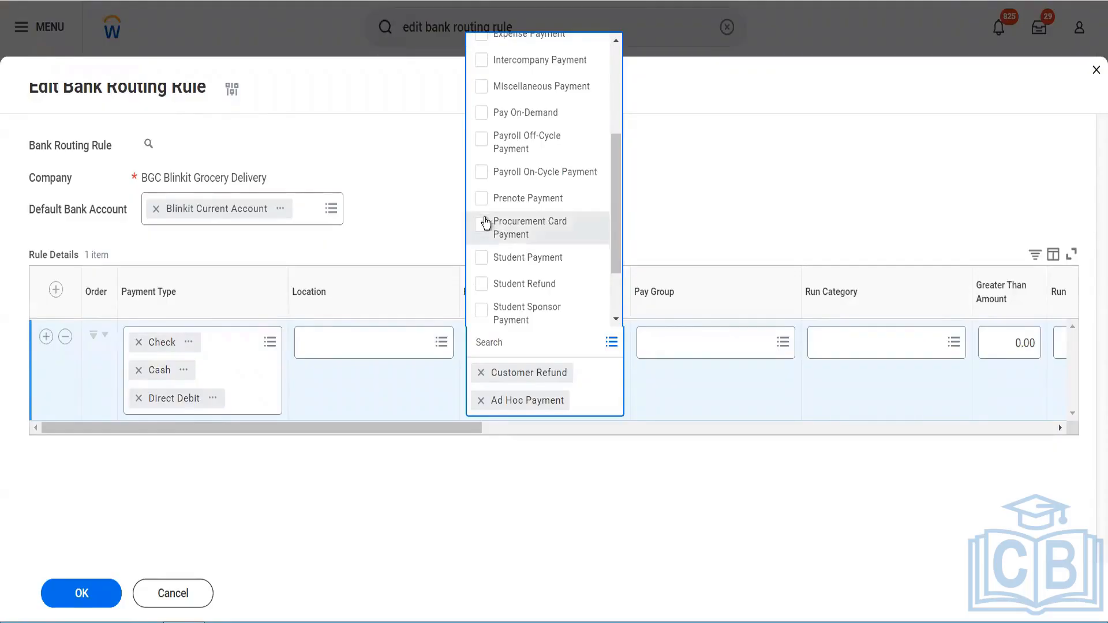
pyautogui.click(516, 230)
pyautogui.scroll(-3, 525, 280)
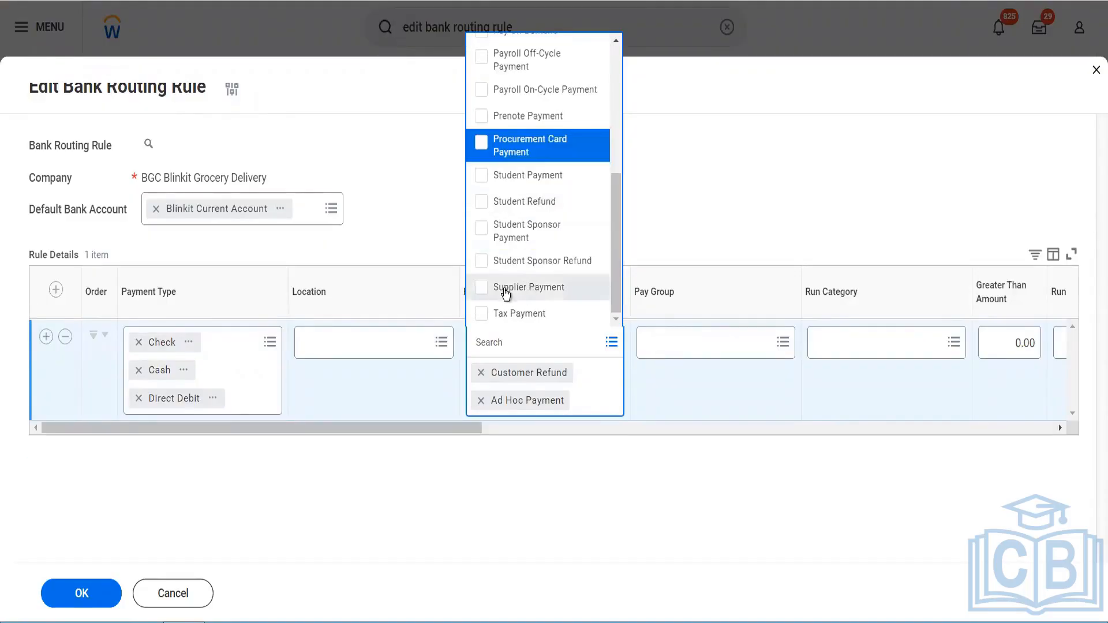
pyautogui.click(674, 376)
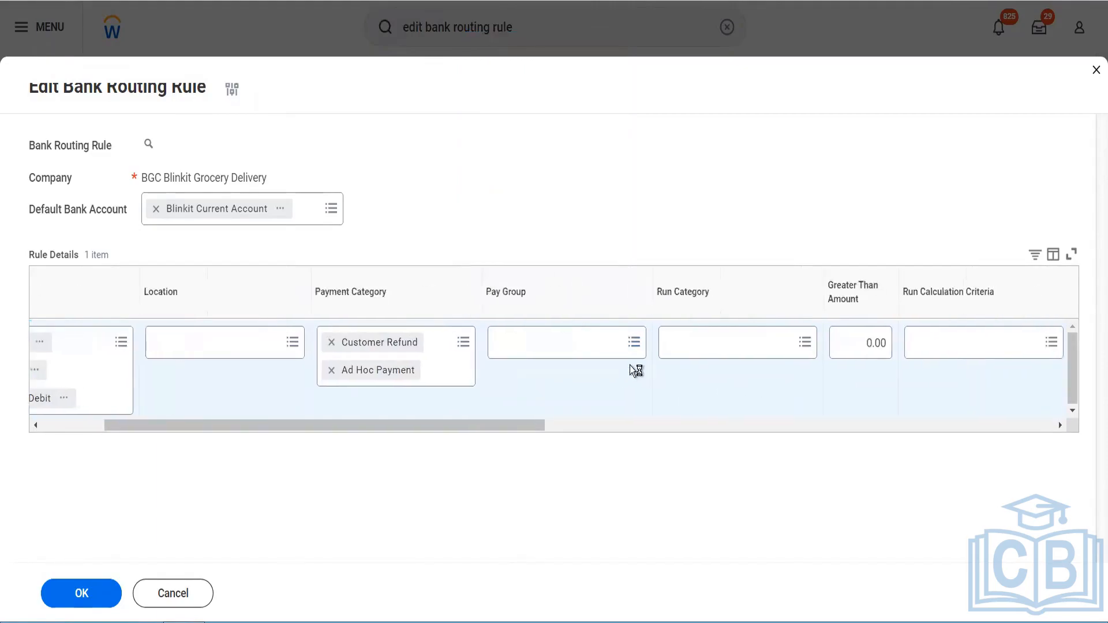
# Step: Set the rule row's Greater Than Amount to 500 and its currency to USD
pyautogui.click(856, 345)
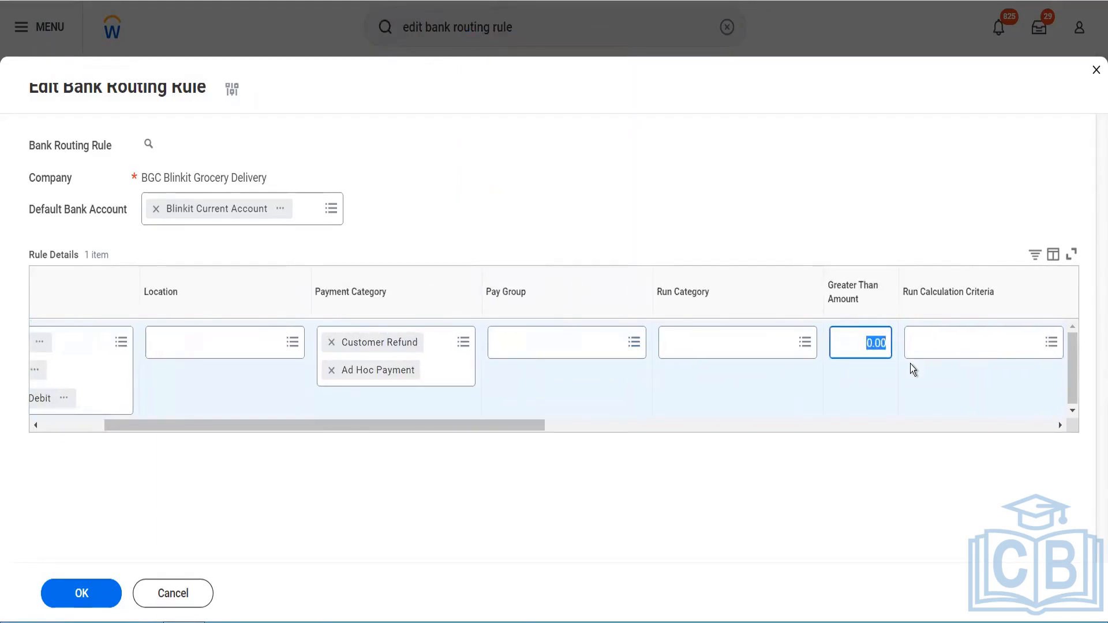
pyautogui.write('500')
pyautogui.press('Tab')
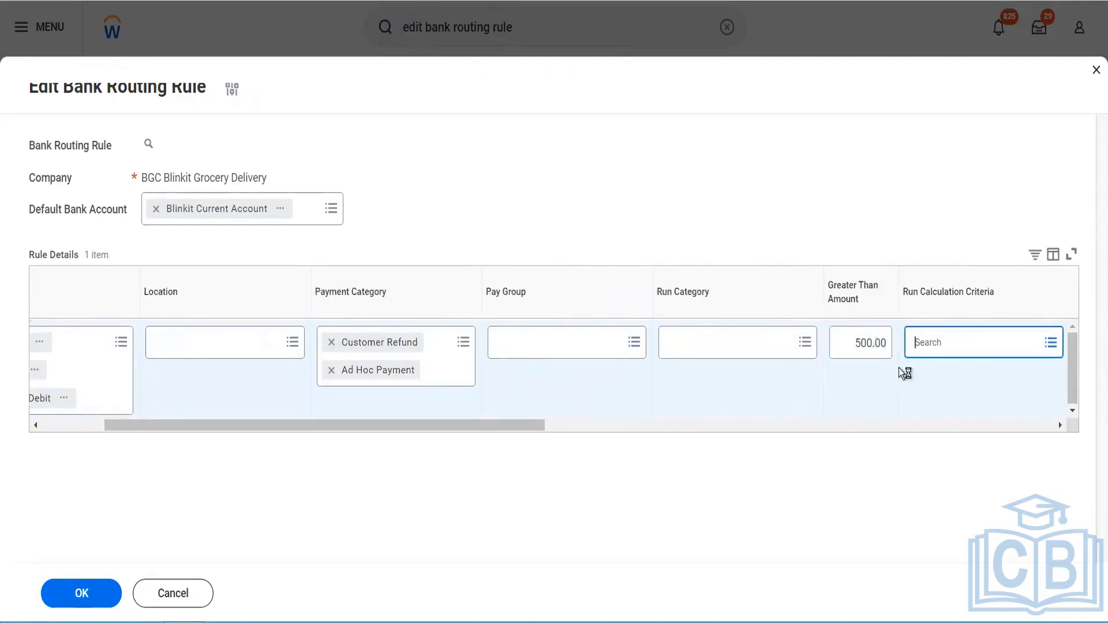
pyautogui.moveTo(518, 426); pyautogui.dragTo(928, 396)
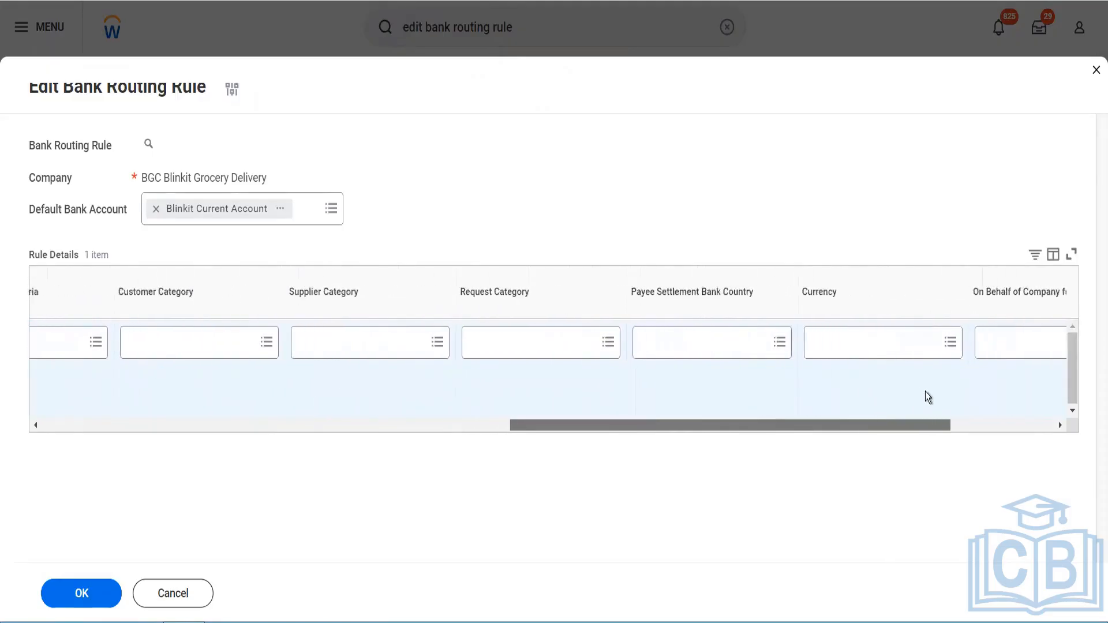
pyautogui.click(869, 348)
pyautogui.write('USD')
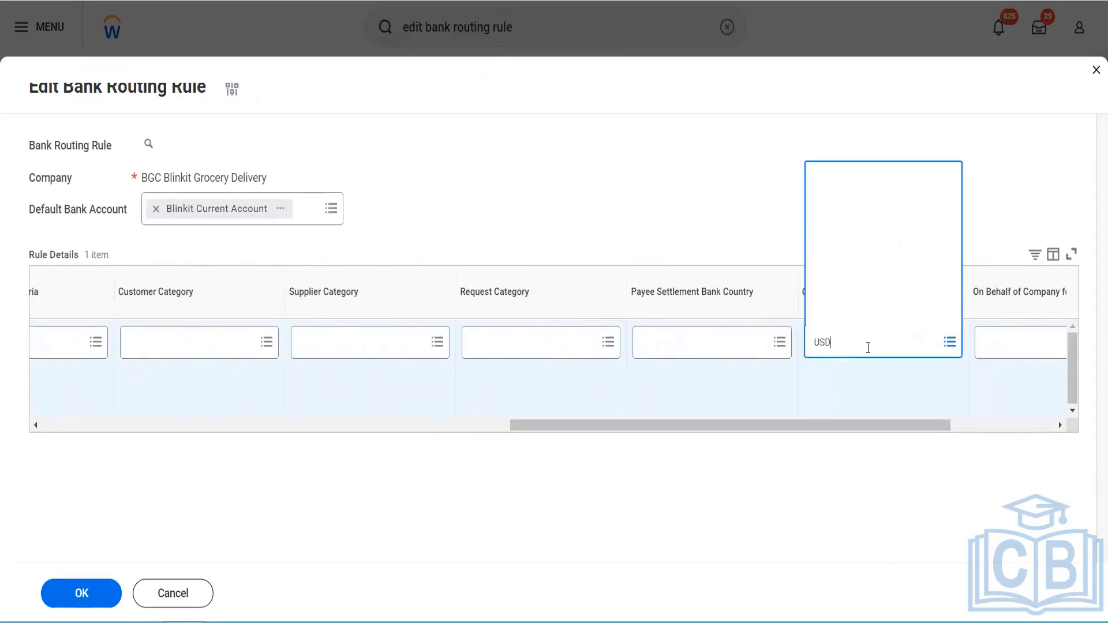
# Step: Set the row's bank account to Blinkit Current Account and submit the bank routing rule
pyautogui.moveTo(930, 427); pyautogui.dragTo(1048, 427)
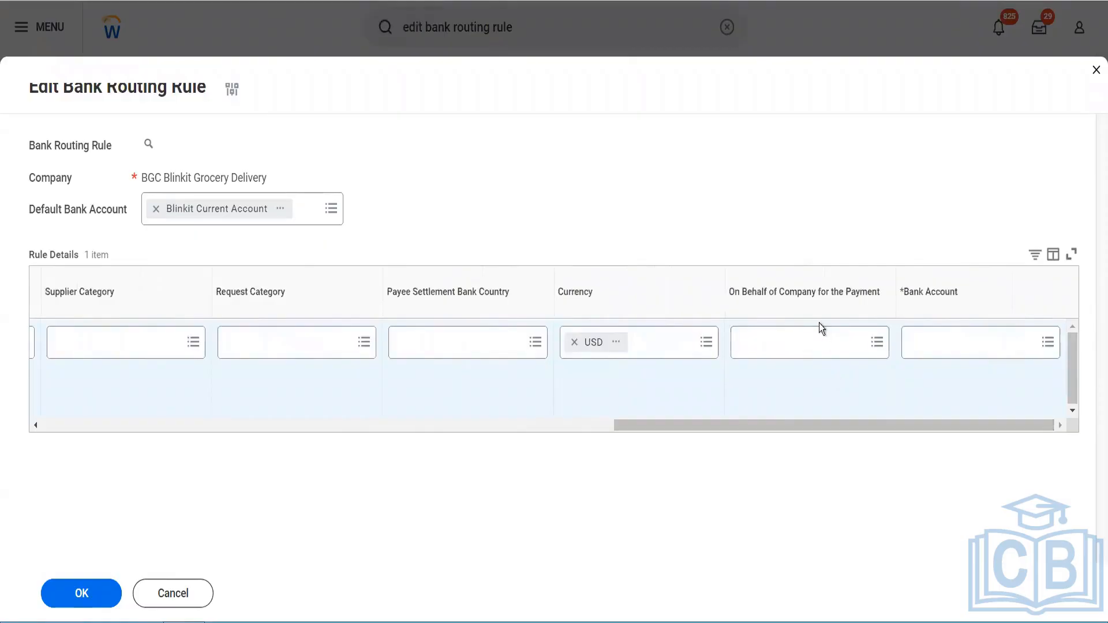
pyautogui.click(807, 345)
pyautogui.click(930, 352)
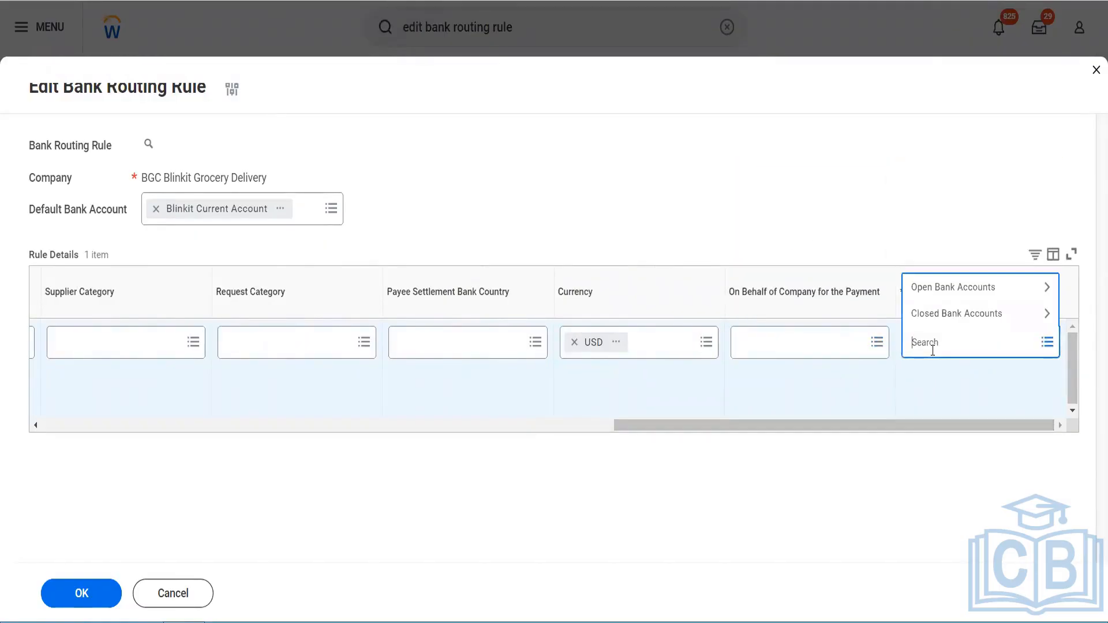
pyautogui.write('blinkit')
pyautogui.press('Return')
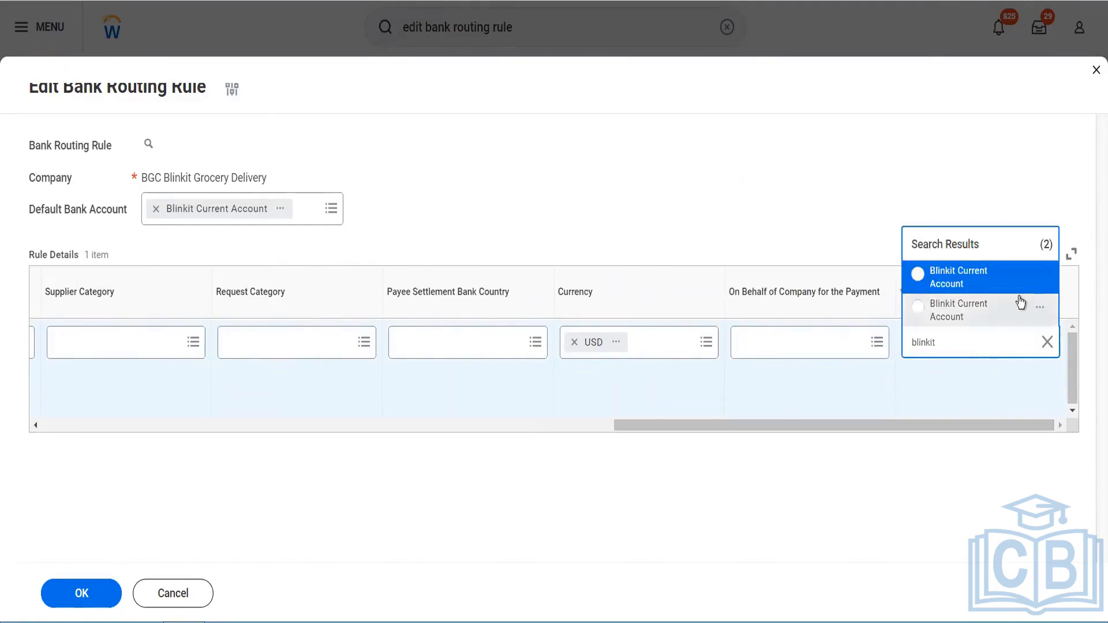
pyautogui.click(1042, 277)
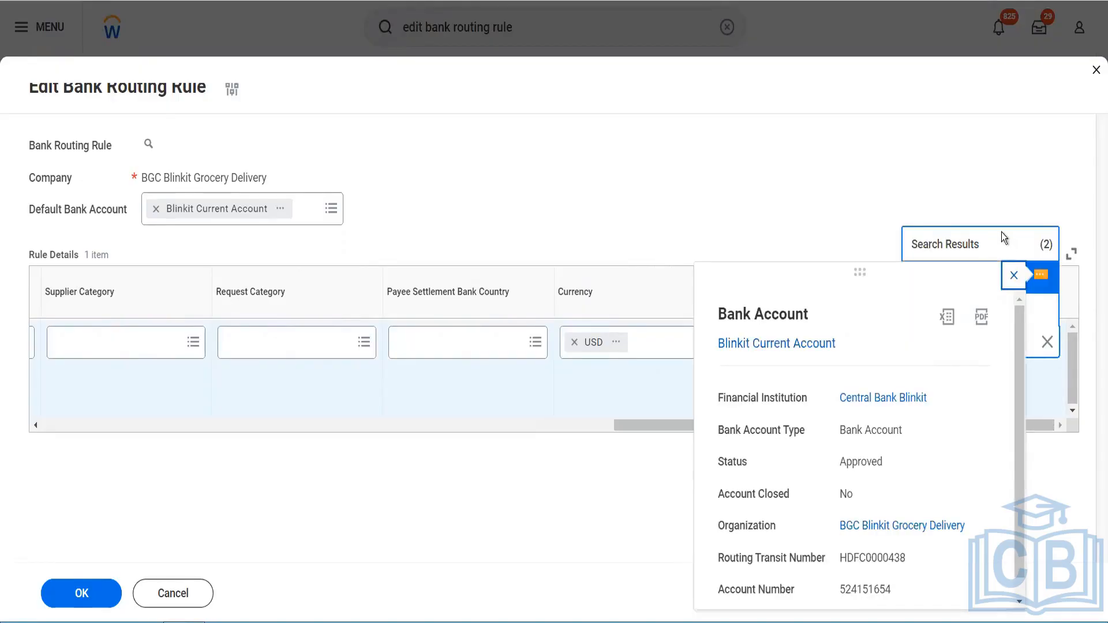
pyautogui.click(1012, 275)
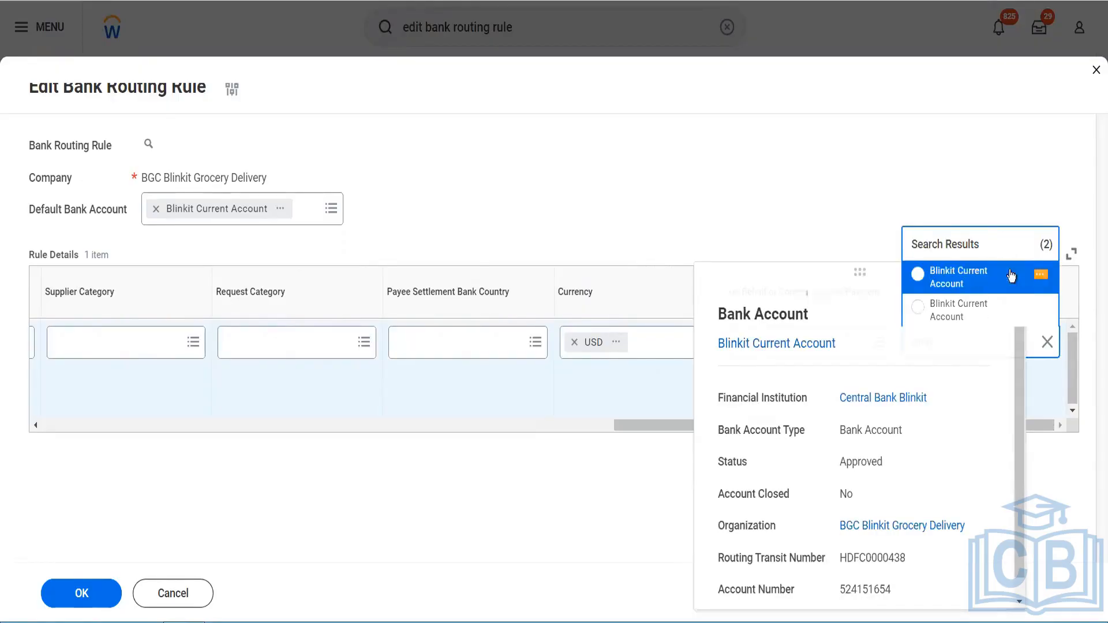
pyautogui.click(965, 282)
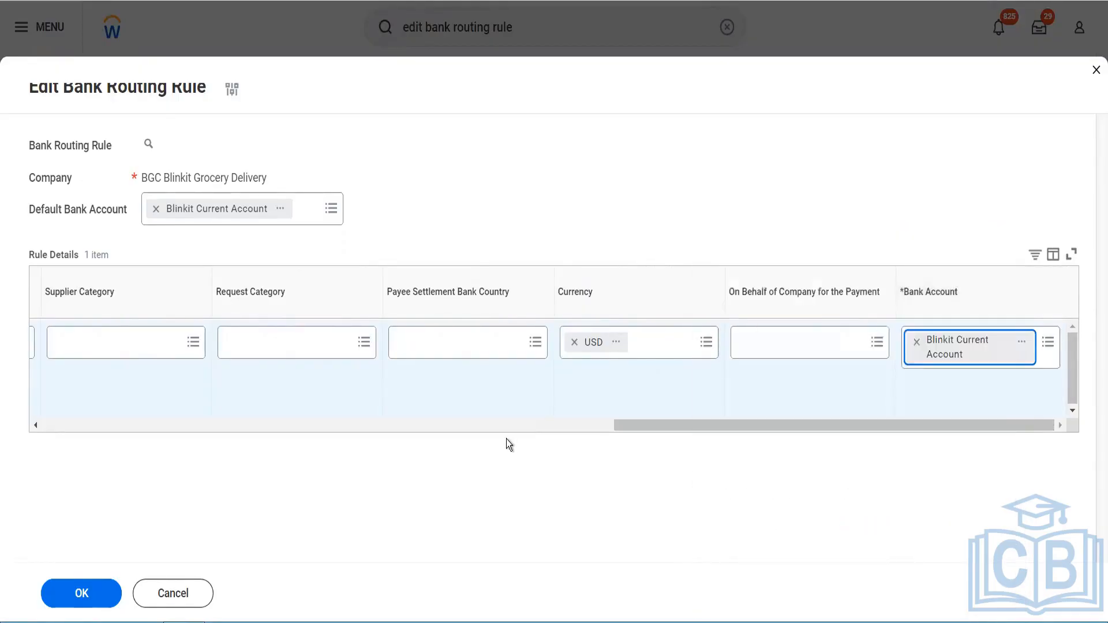
pyautogui.click(88, 606)
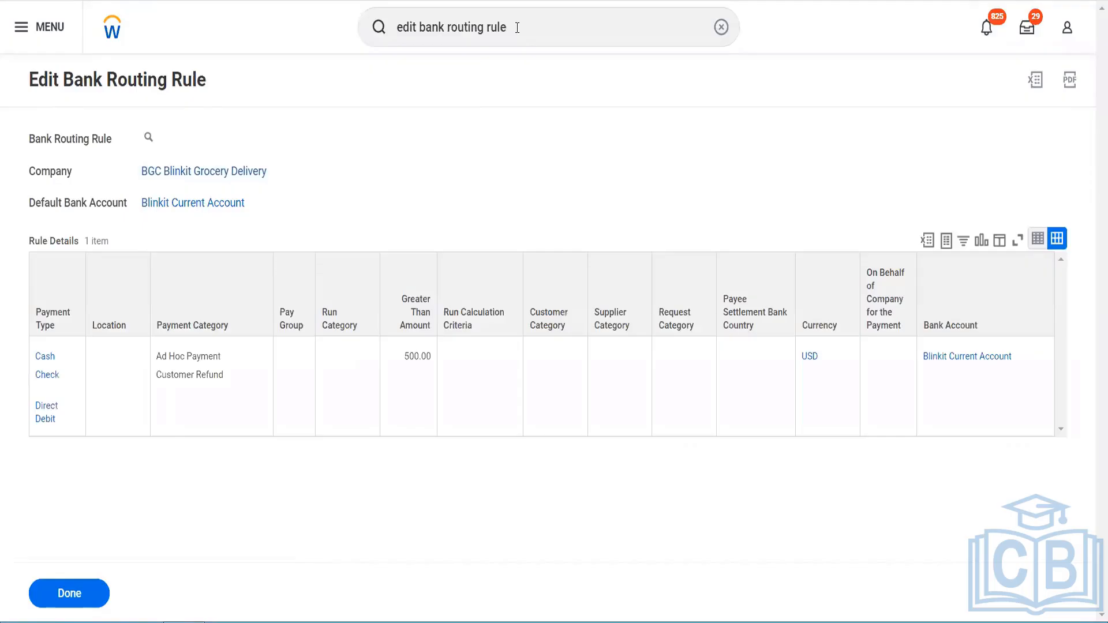
# Step: Search the tasks for bank statement and create bank statement entries
pyautogui.click(518, 28)
pyautogui.moveTo(517, 27); pyautogui.dragTo(336, 32)
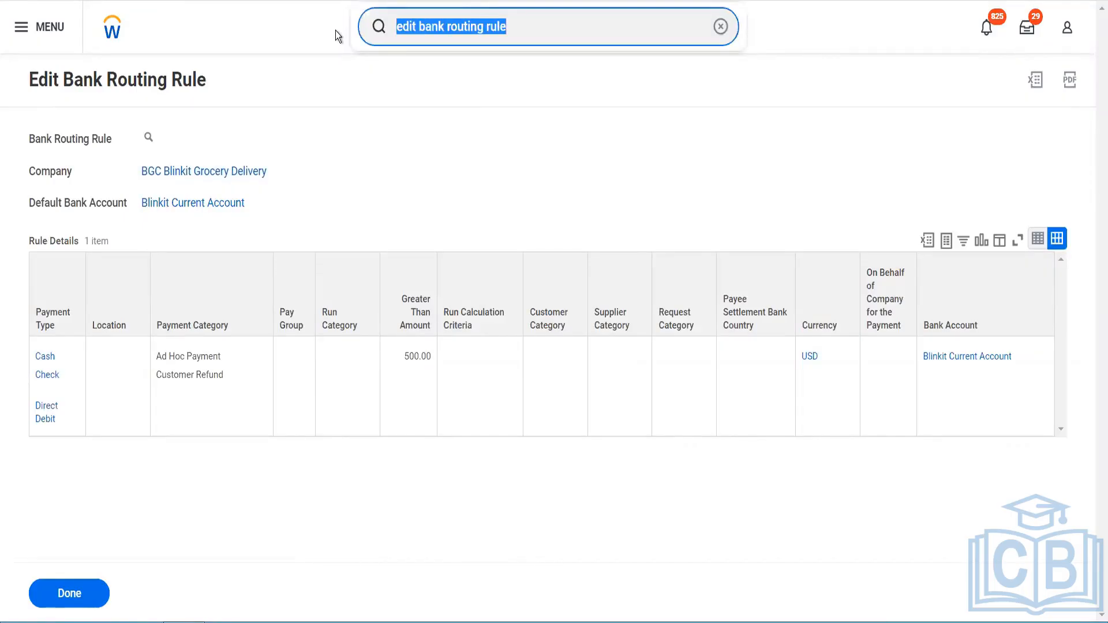
pyautogui.write('bank ')
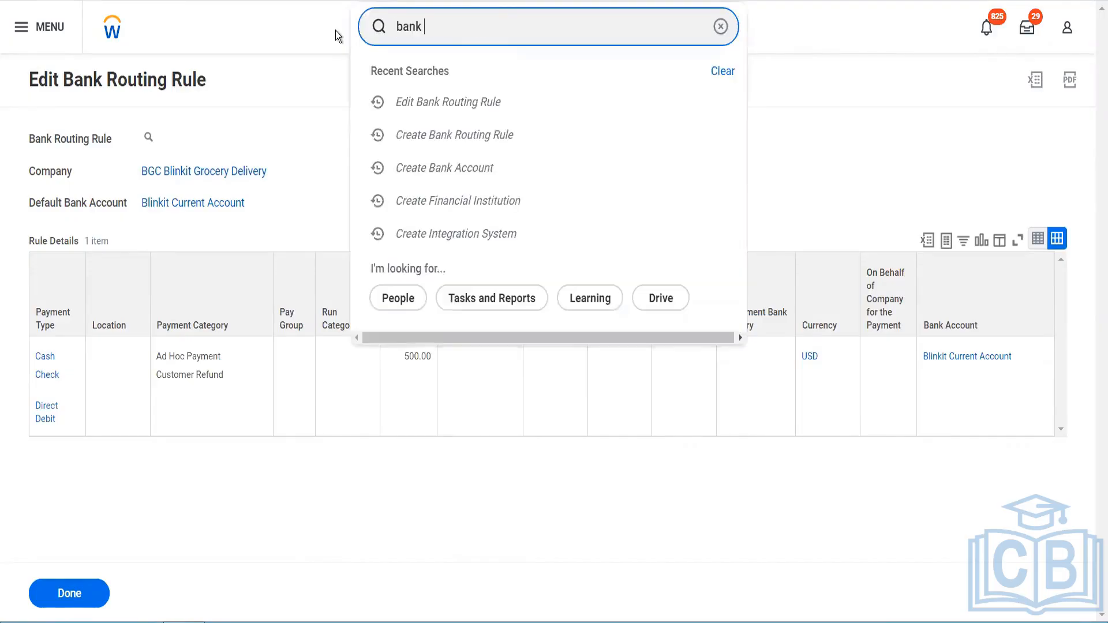
pyautogui.write('statement')
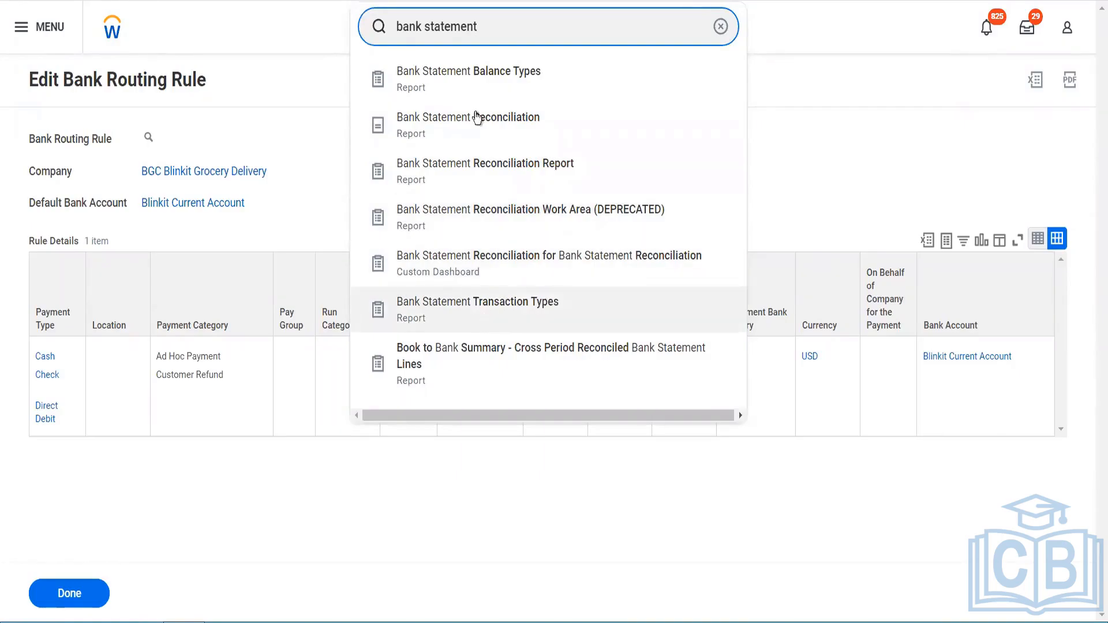
pyautogui.moveTo(488, 32); pyautogui.dragTo(384, 40)
pyautogui.write('cr bank ')
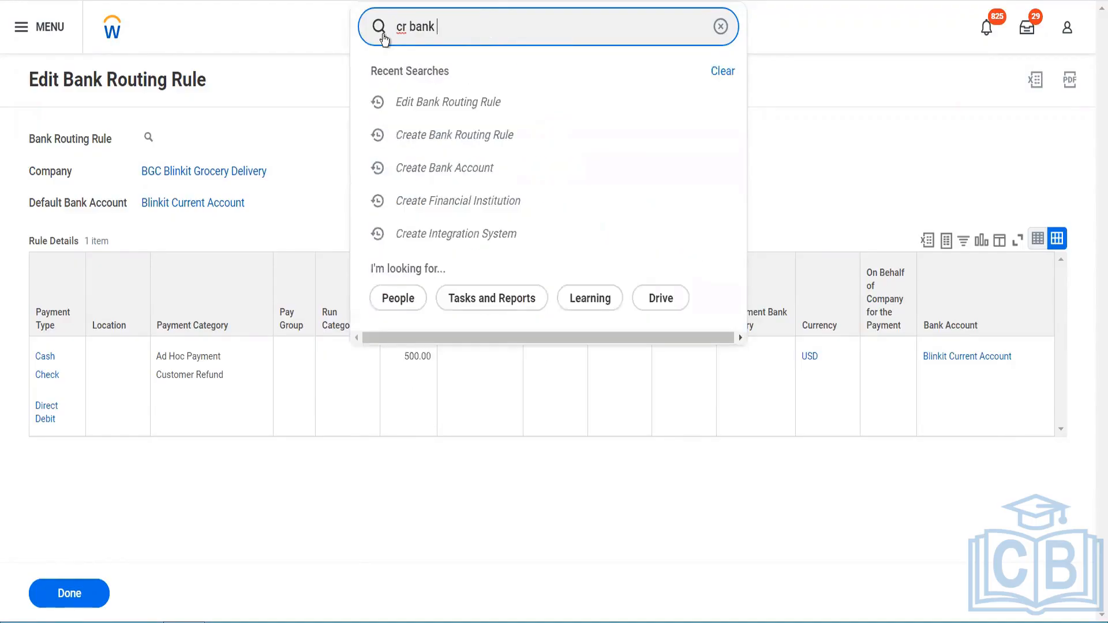
pyautogui.write('statement')
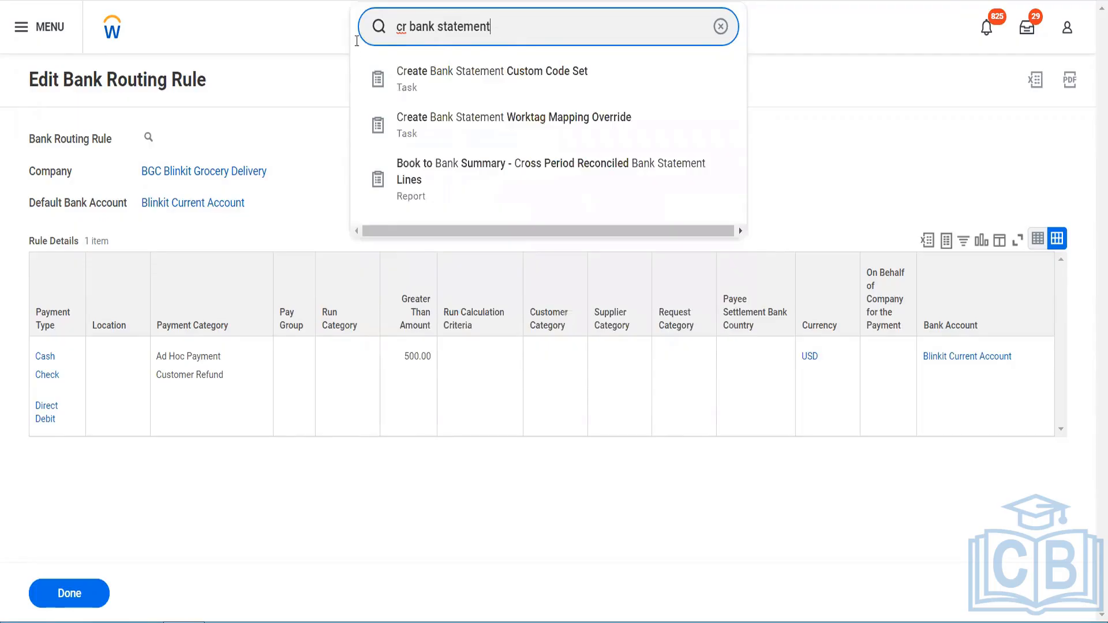
# Step: Open View Security for Securable Item and run it for the securable item create bank statement
pyautogui.hotkey('ctrl', 'a')
pyautogui.write('view sec')
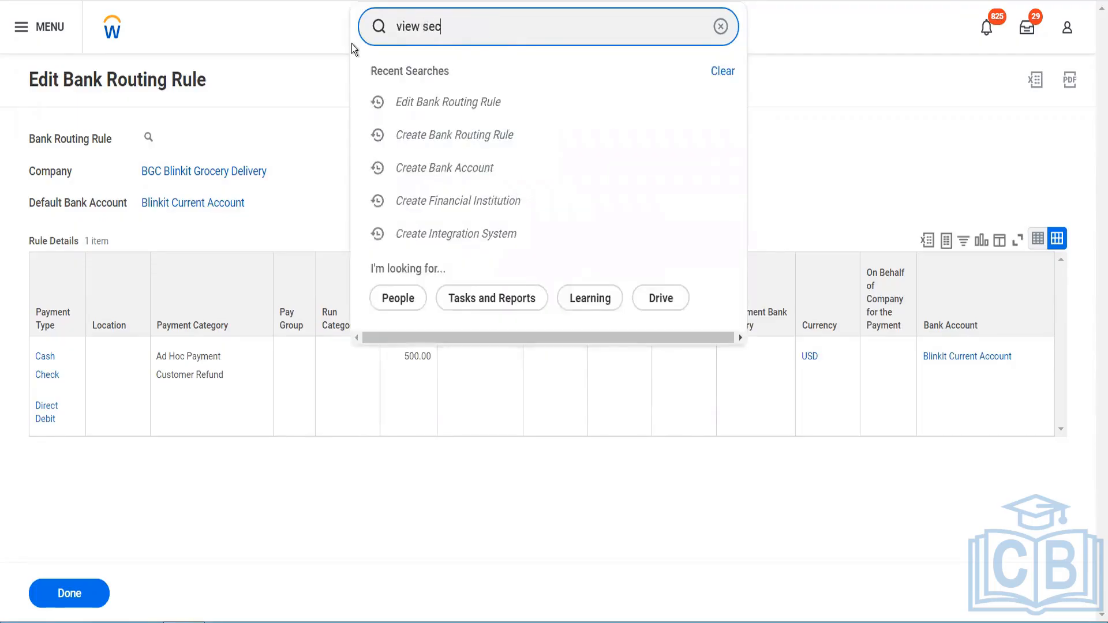
pyautogui.write(' for sec item')
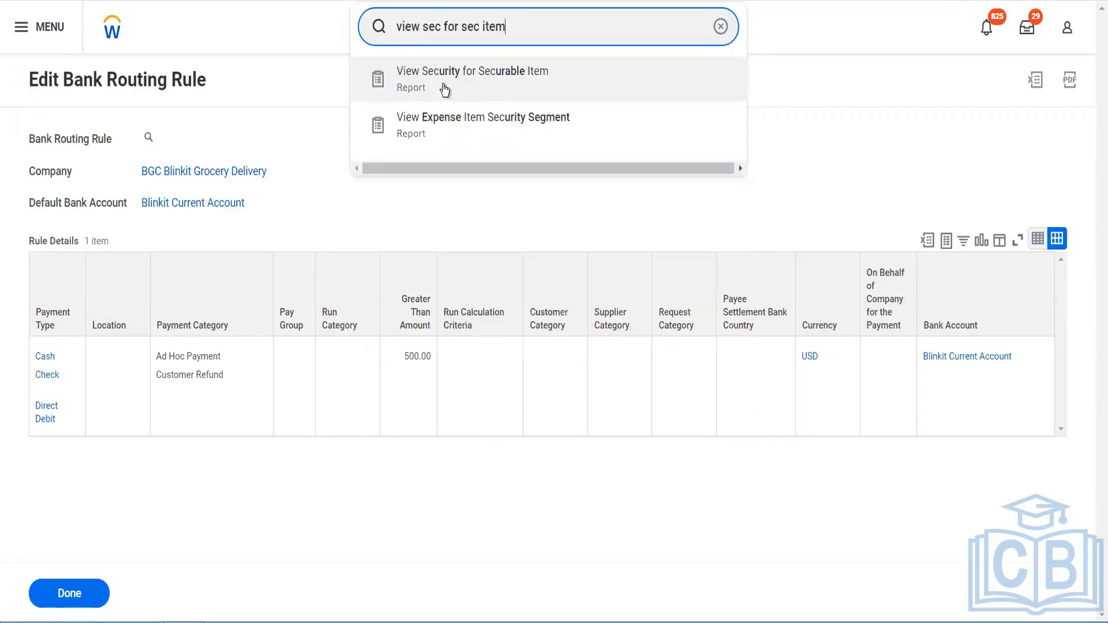
pyautogui.click(444, 90)
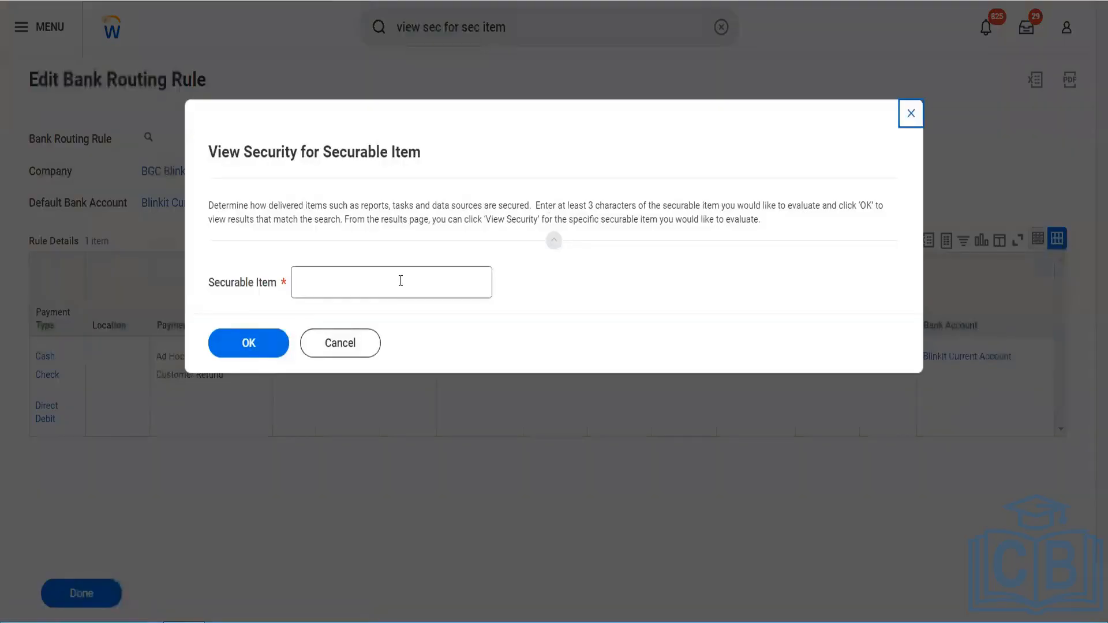
pyautogui.click(401, 281)
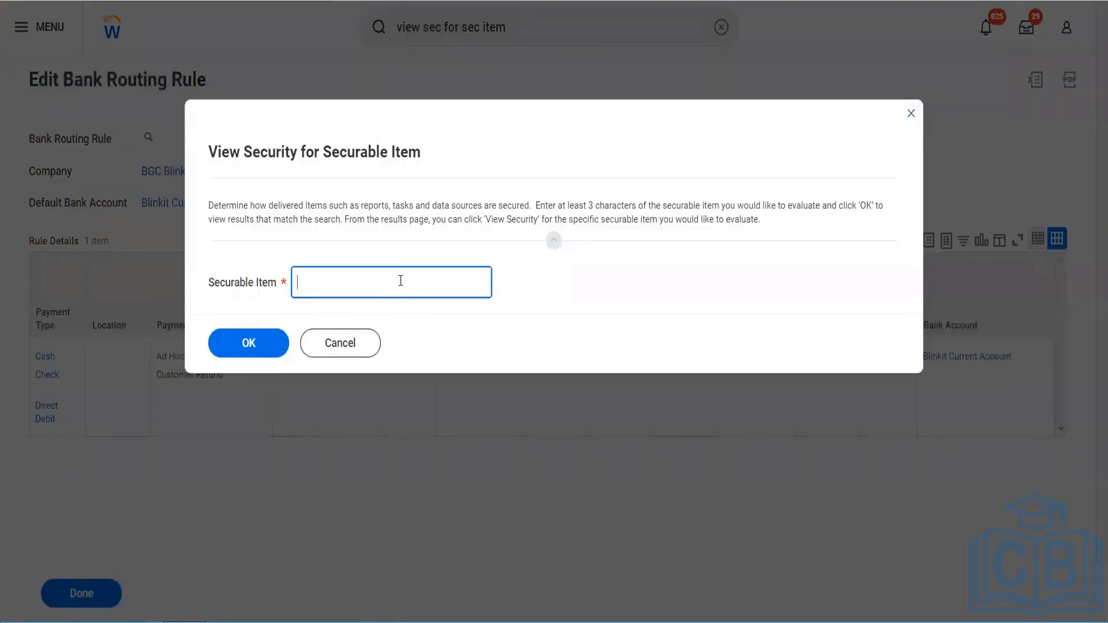
pyautogui.write('create bank statement')
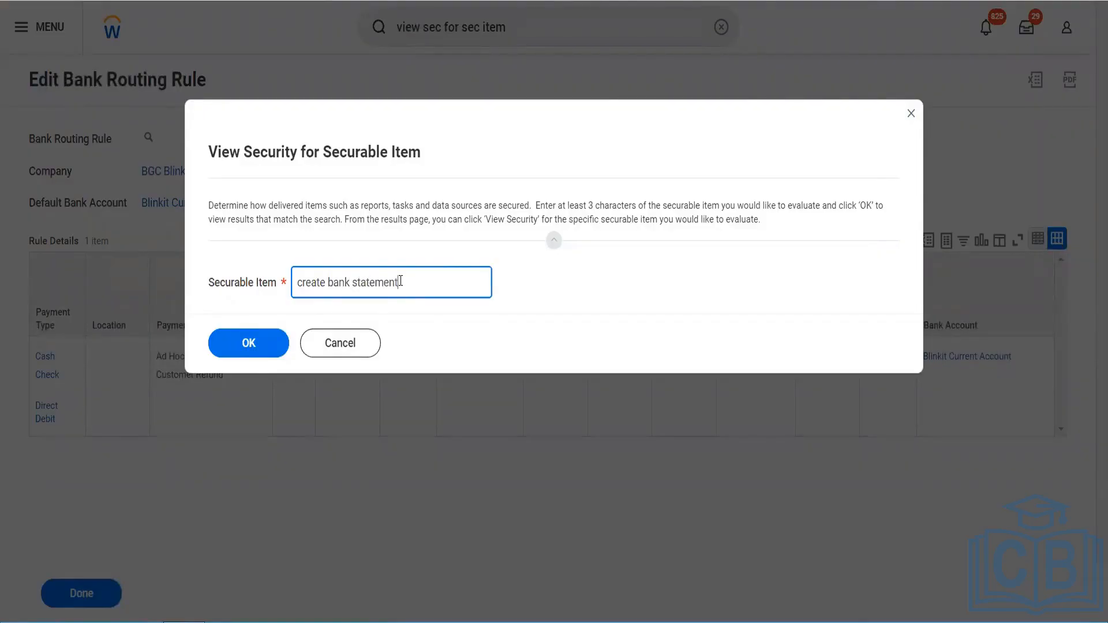
pyautogui.click(281, 346)
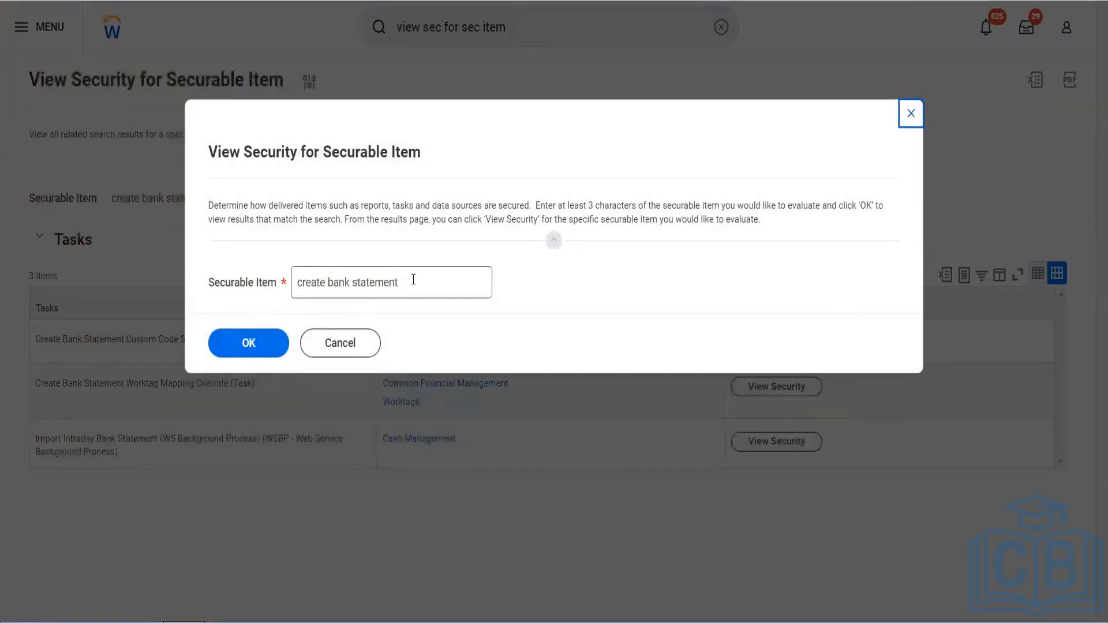
# Step: Rerun the security report with the securable item bank statement
pyautogui.moveTo(413, 279); pyautogui.dragTo(262, 266)
pyautogui.hotkey('ctrl', 'a')
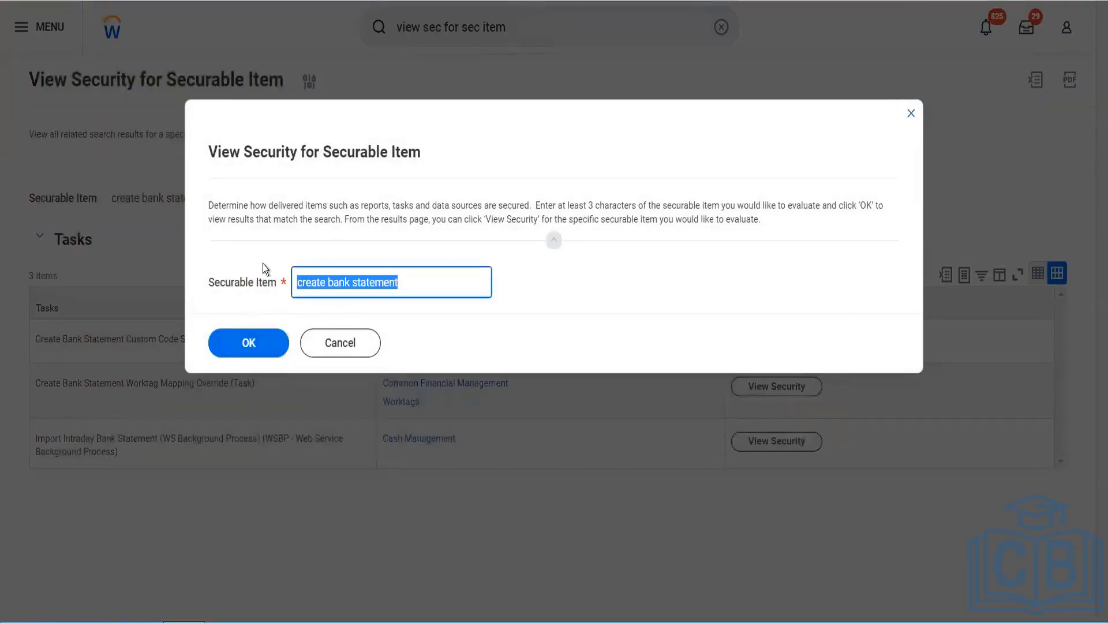
pyautogui.press('Home')
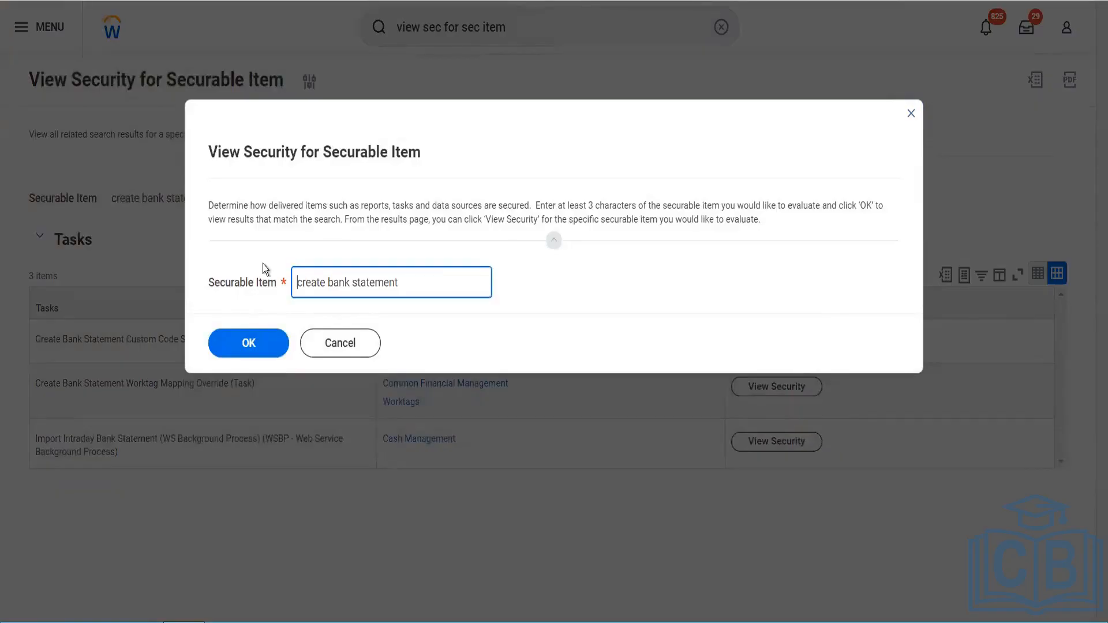
pyautogui.hotkey('ctrl', 'Right')
pyautogui.press('BackSpace')
pyautogui.press('BackSpace')
pyautogui.press('BackSpace')
pyautogui.press('BackSpace')
pyautogui.press('BackSpace')
pyautogui.press('BackSpace')
pyautogui.press('BackSpace')
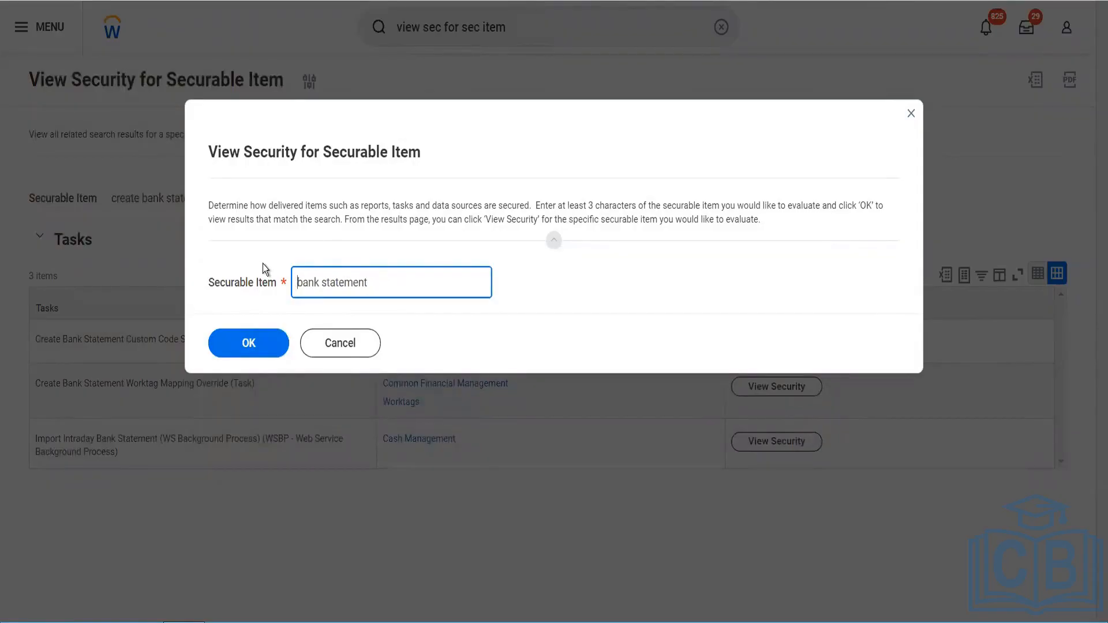
pyautogui.click(265, 341)
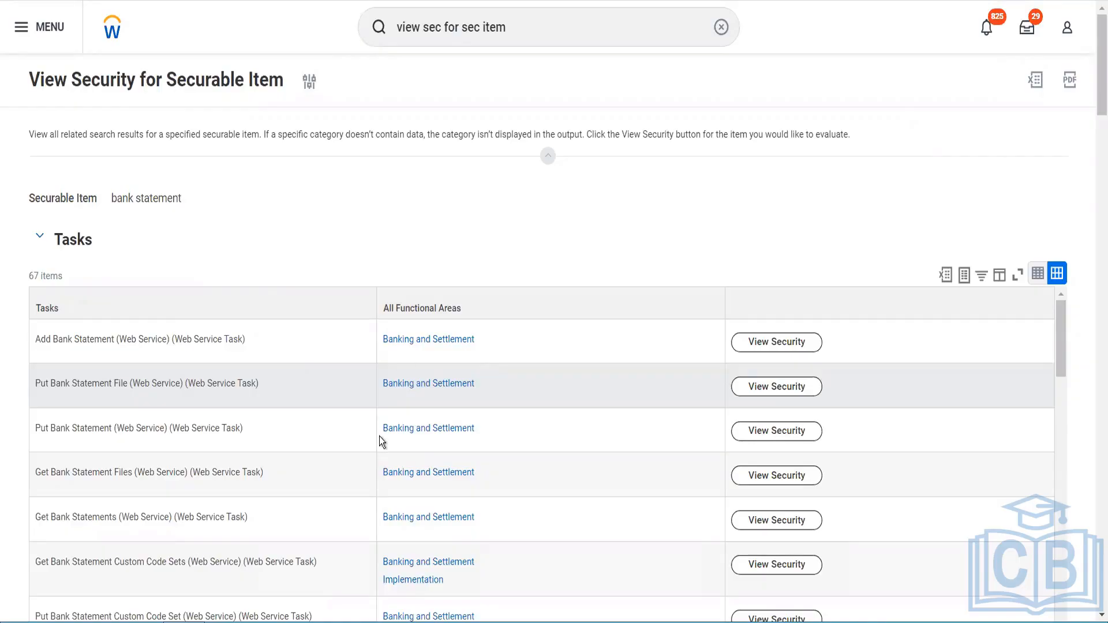
# Step: Browse the report results for the Record Bank Statement task's security
pyautogui.scroll(-5, 379, 436)
pyautogui.scroll(-5, 379, 436)
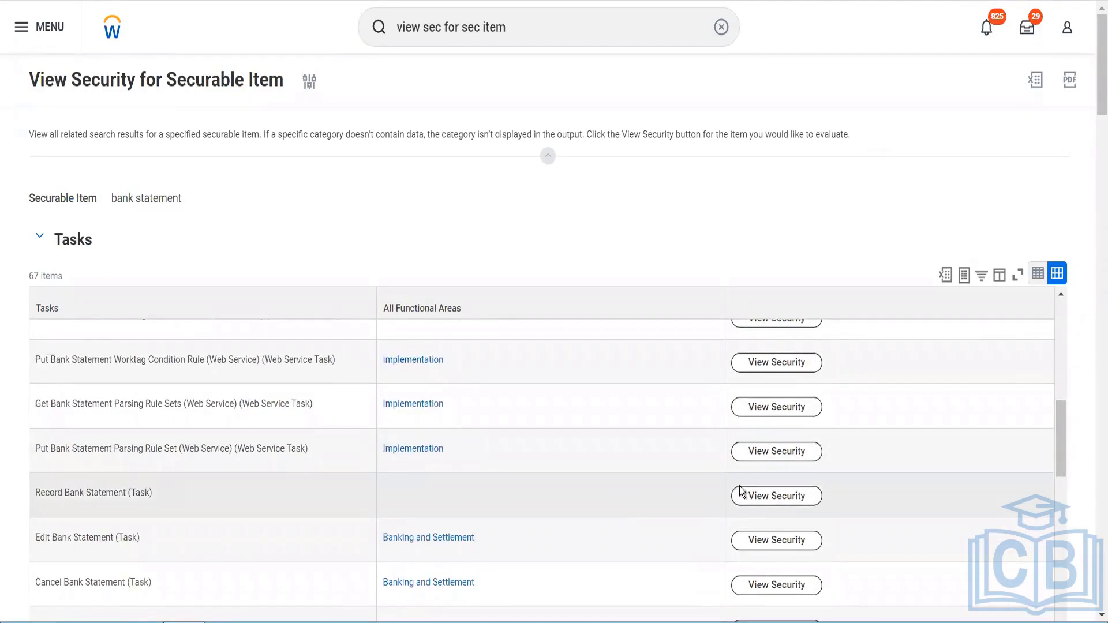
pyautogui.click(739, 496)
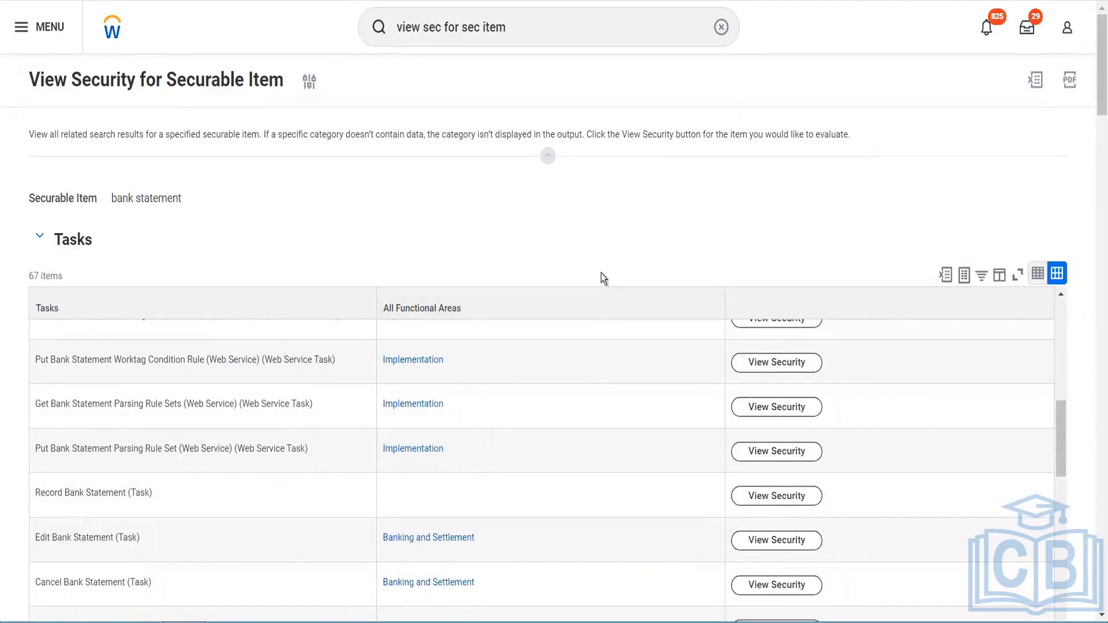
# Step: Search for and open the Record Bank Statement task
pyautogui.click(514, 36)
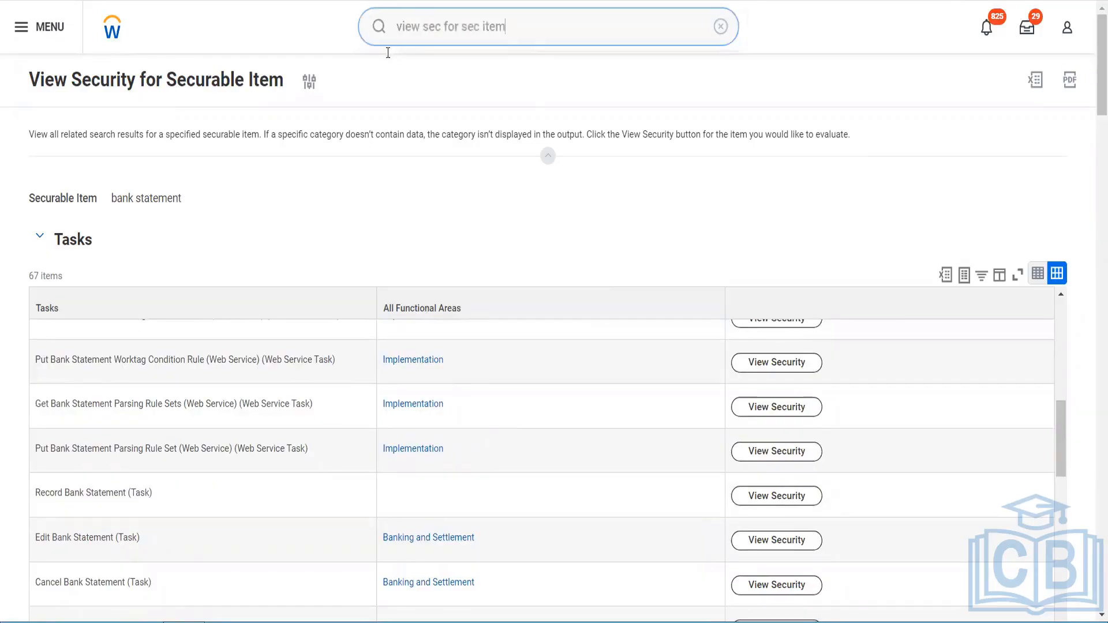
pyautogui.moveTo(515, 25); pyautogui.dragTo(366, 16)
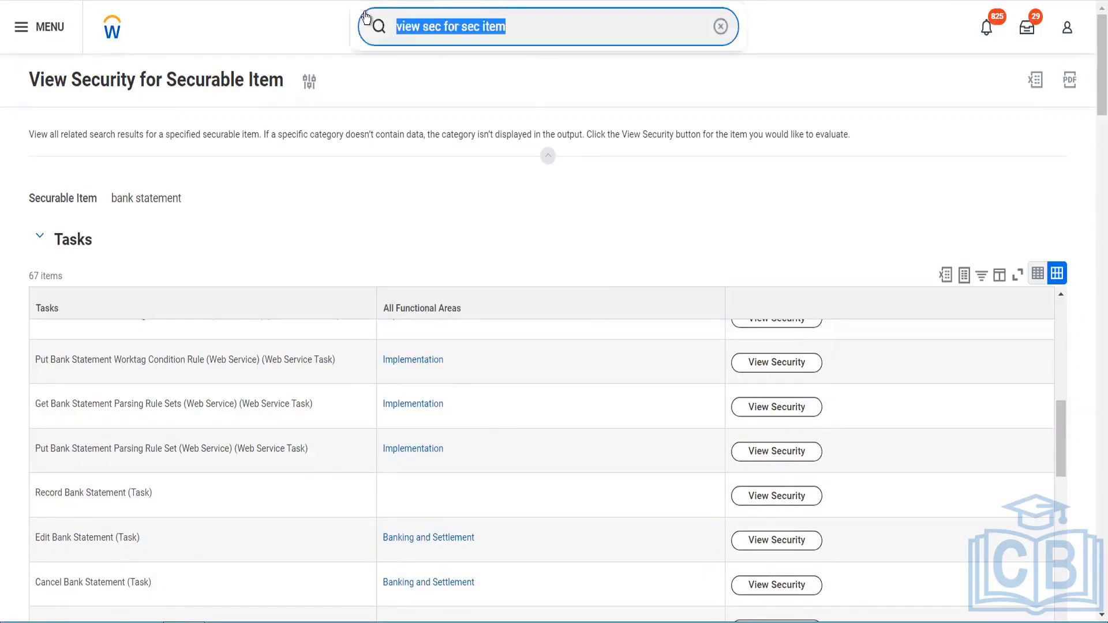
pyautogui.write('rec')
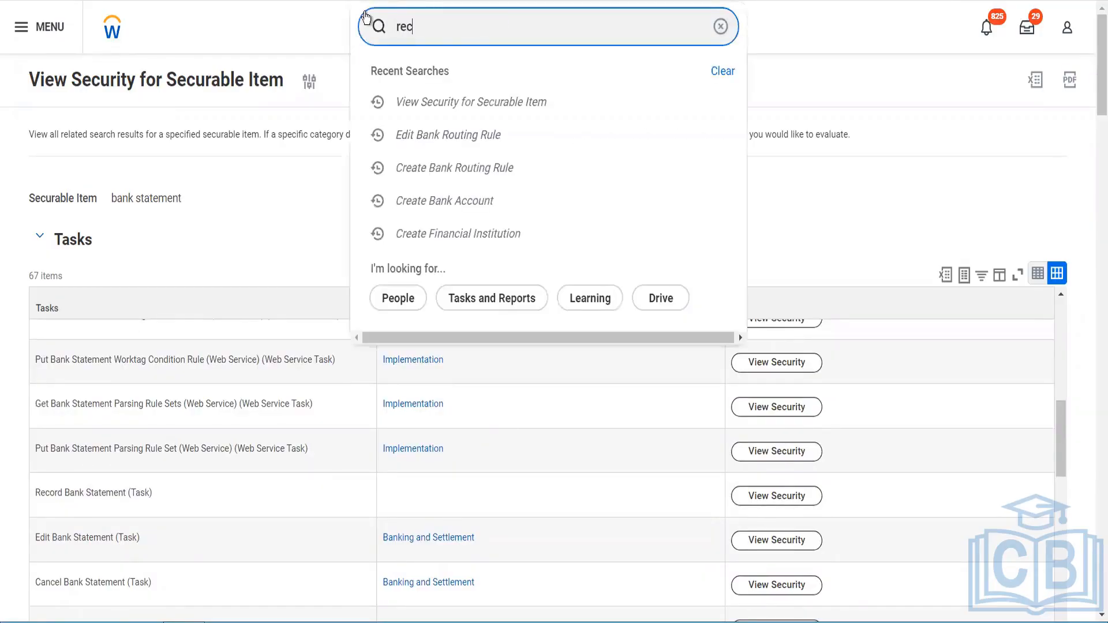
pyautogui.write('ord bank')
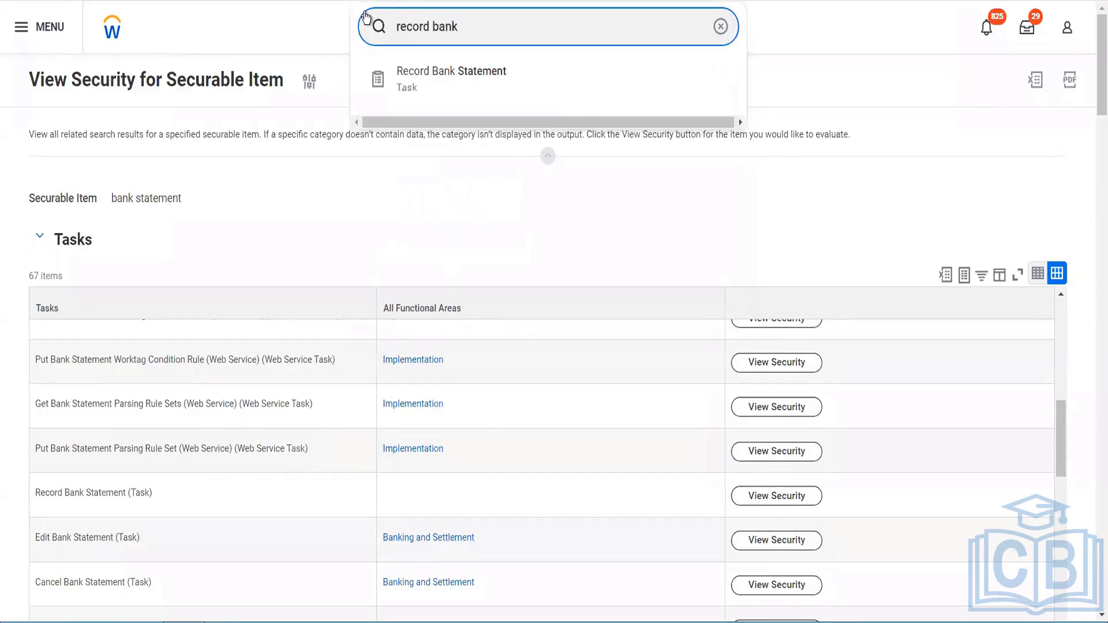
pyautogui.write(' s')
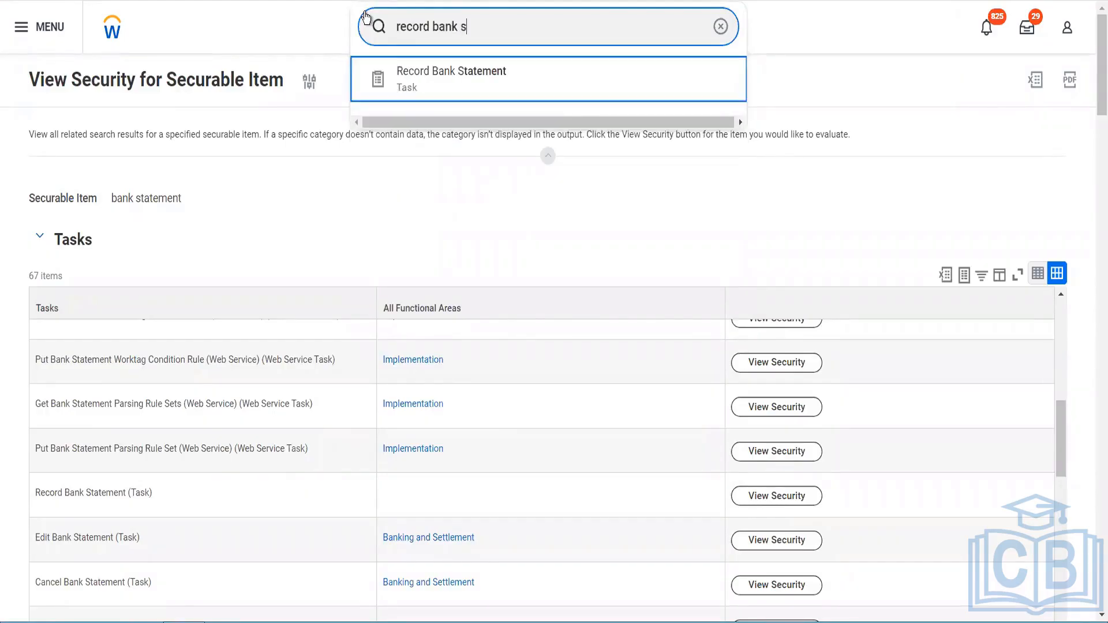
pyautogui.press('Return')
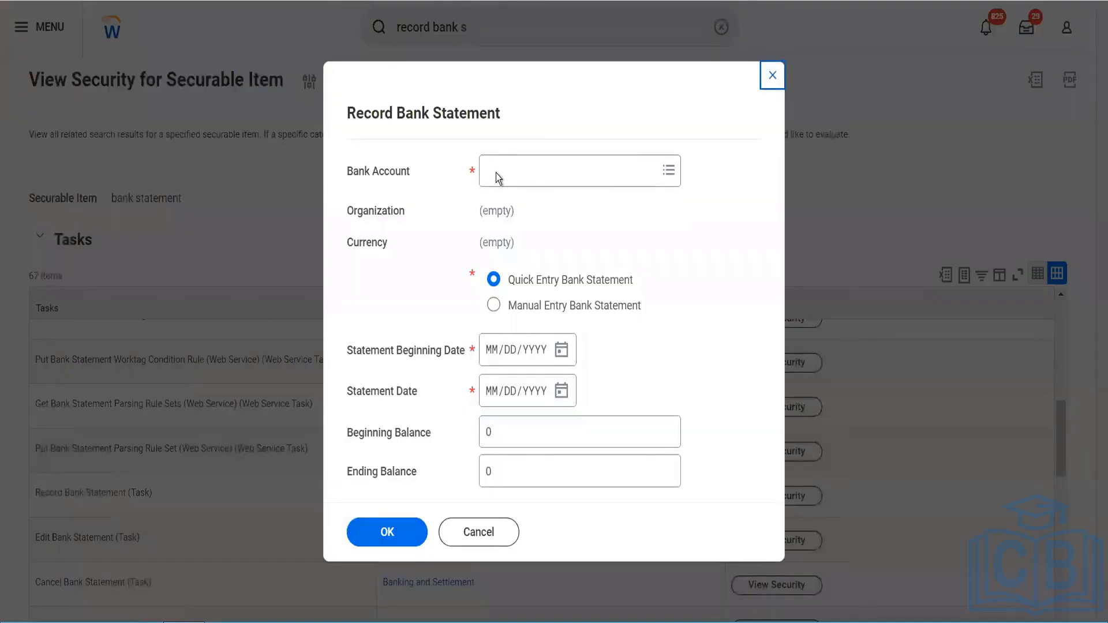
# Step: Pick a Blinkit Current Account as the bank account and open that account's page in a new tab
pyautogui.click(497, 173)
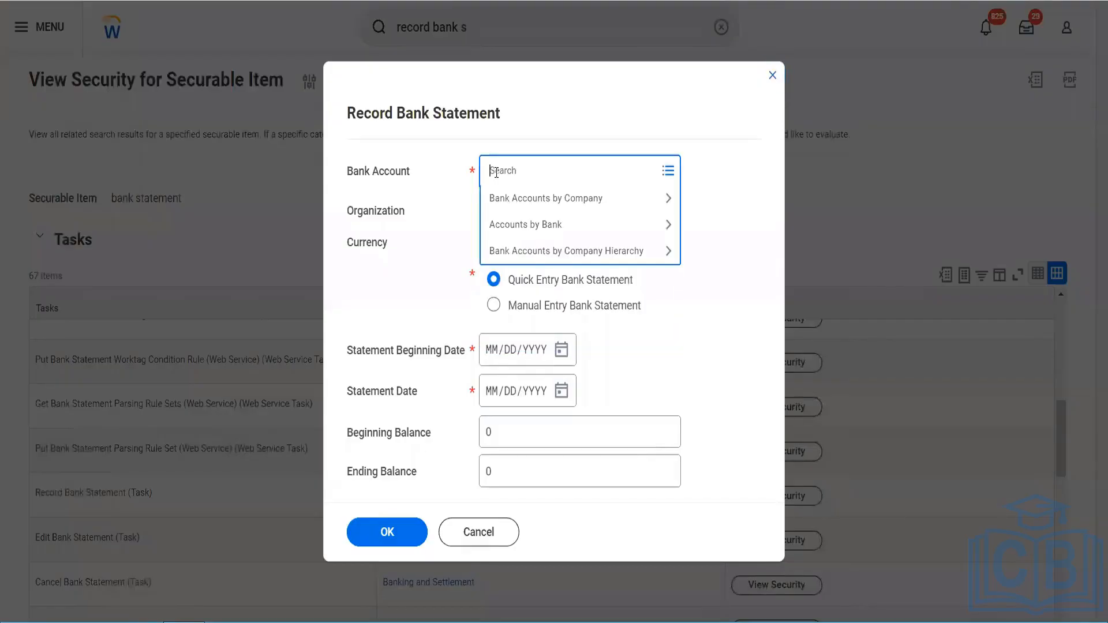
pyautogui.write('bankit')
pyautogui.press('Return')
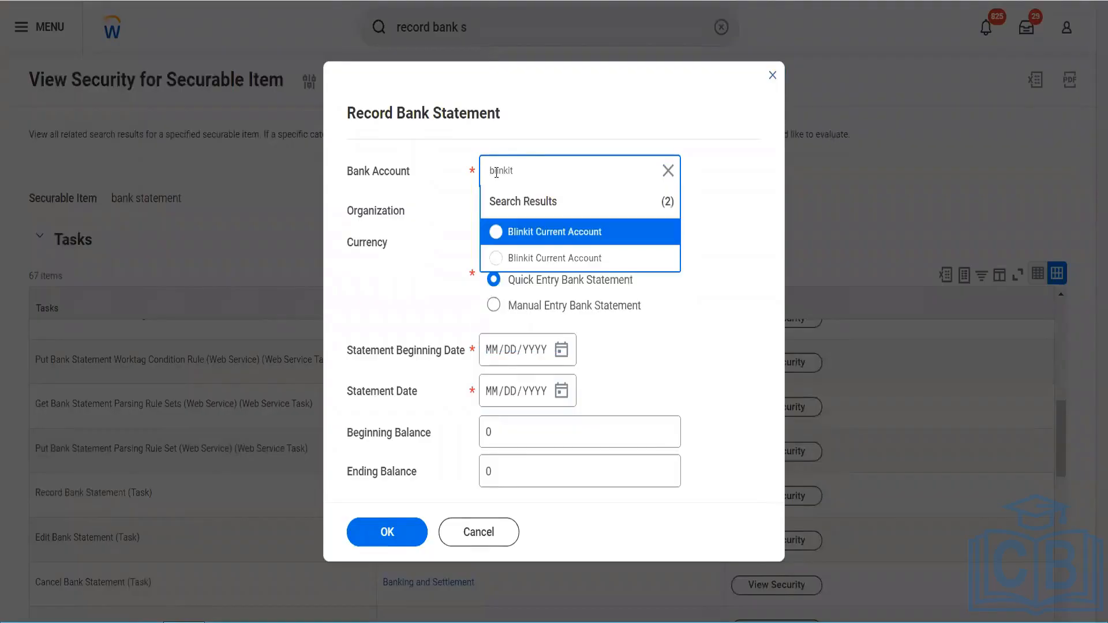
pyautogui.click(514, 233)
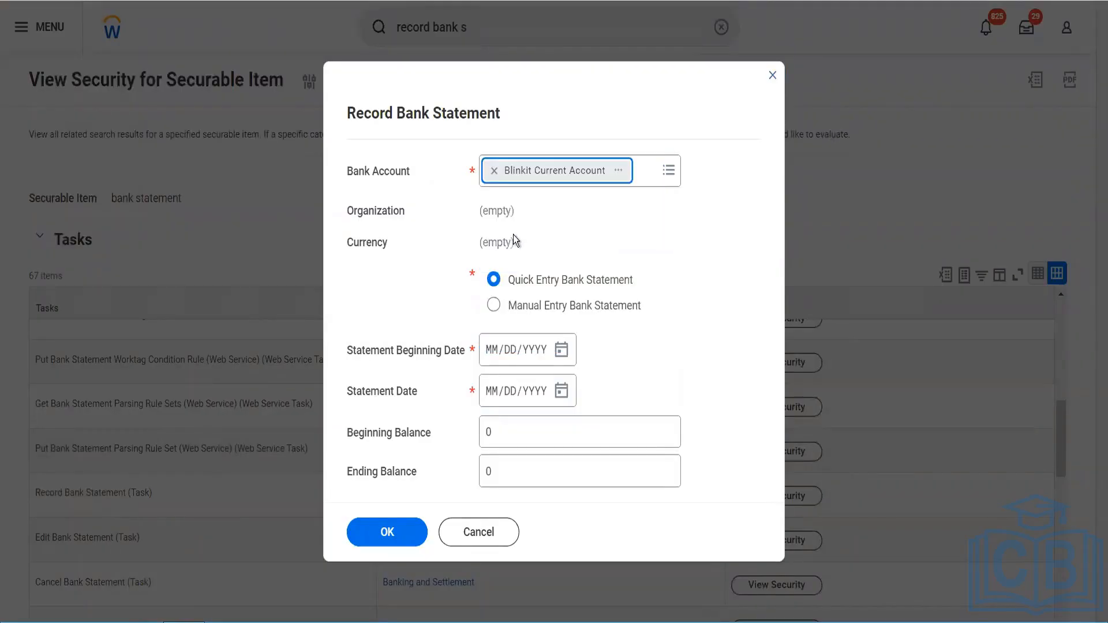
pyautogui.click(621, 170)
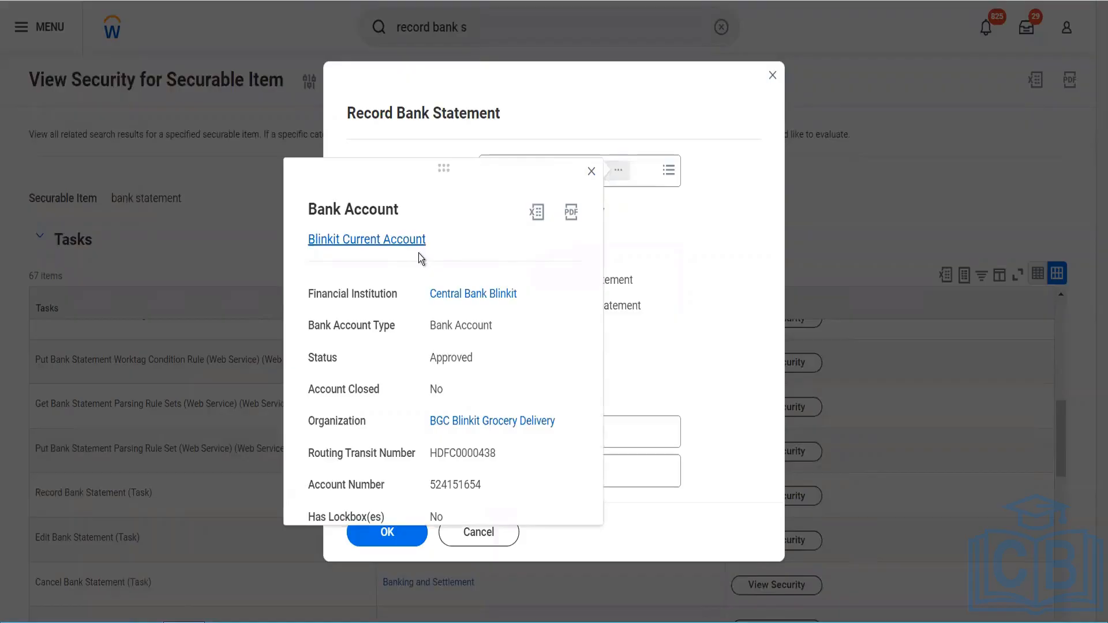
pyautogui.rightClick(417, 254)
pyautogui.click(421, 255)
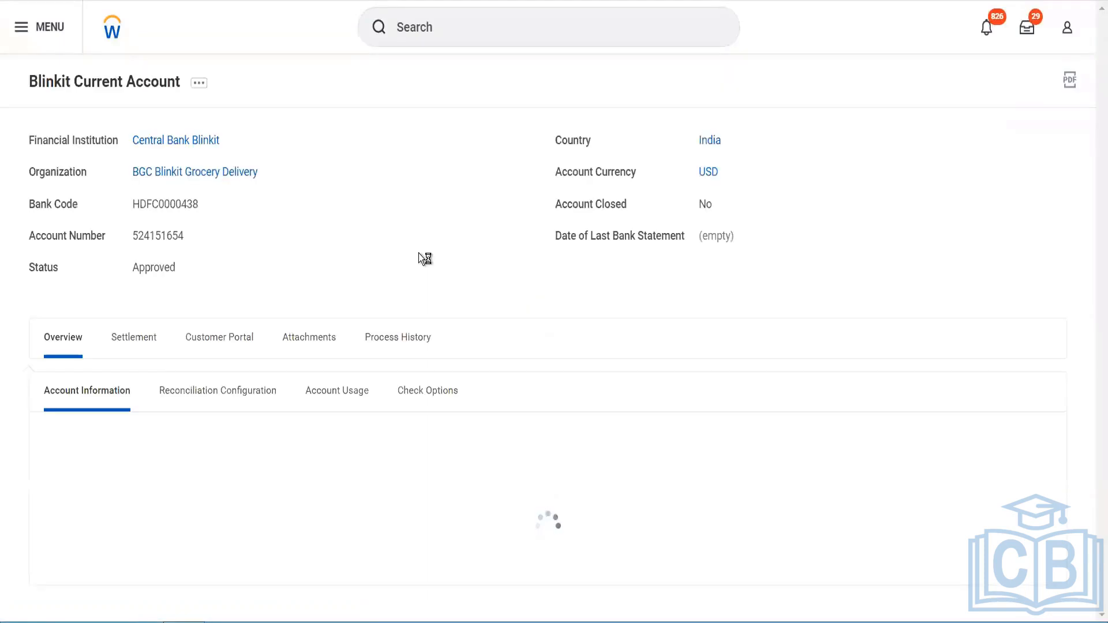
# Step: Edit the bank account, rename it Blinkit Central Account, and submit the change
pyautogui.click(199, 83)
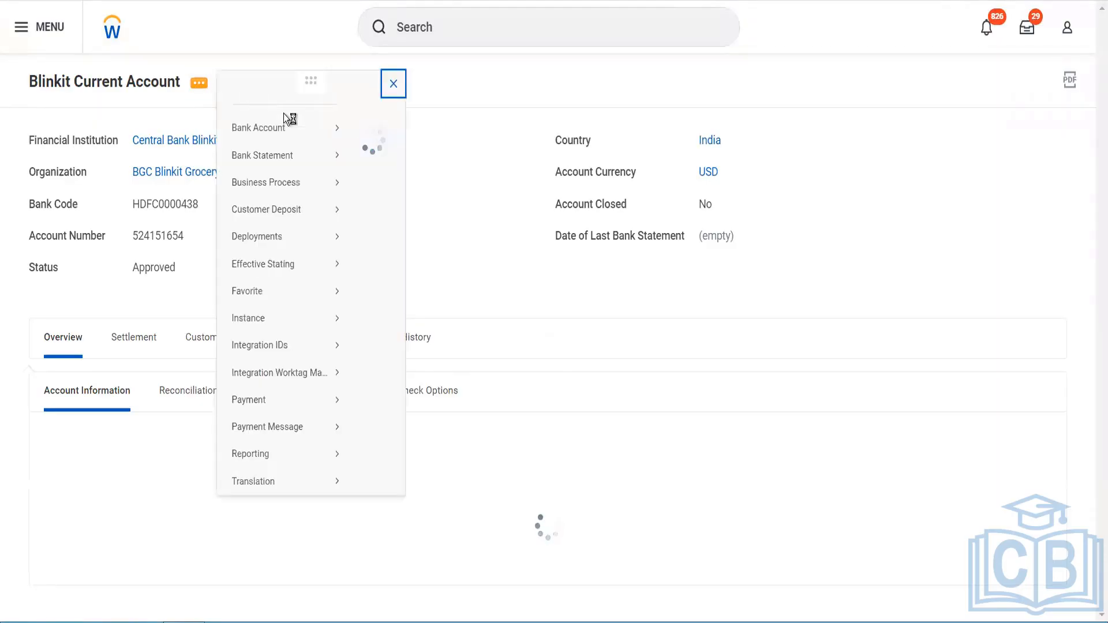
pyautogui.moveTo(320, 137)
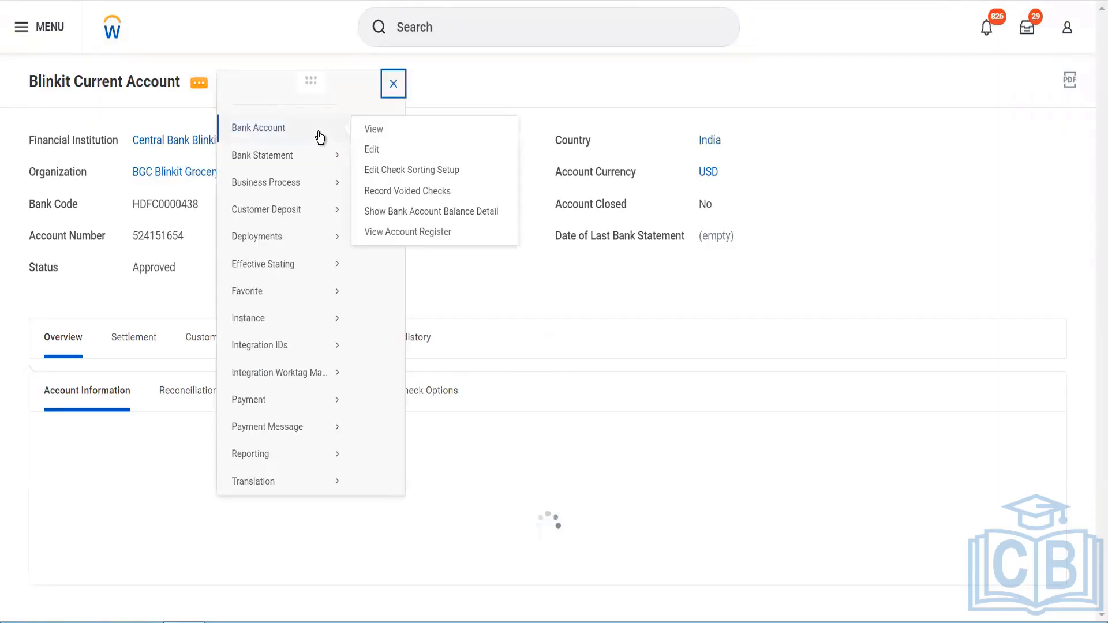
pyautogui.click(373, 150)
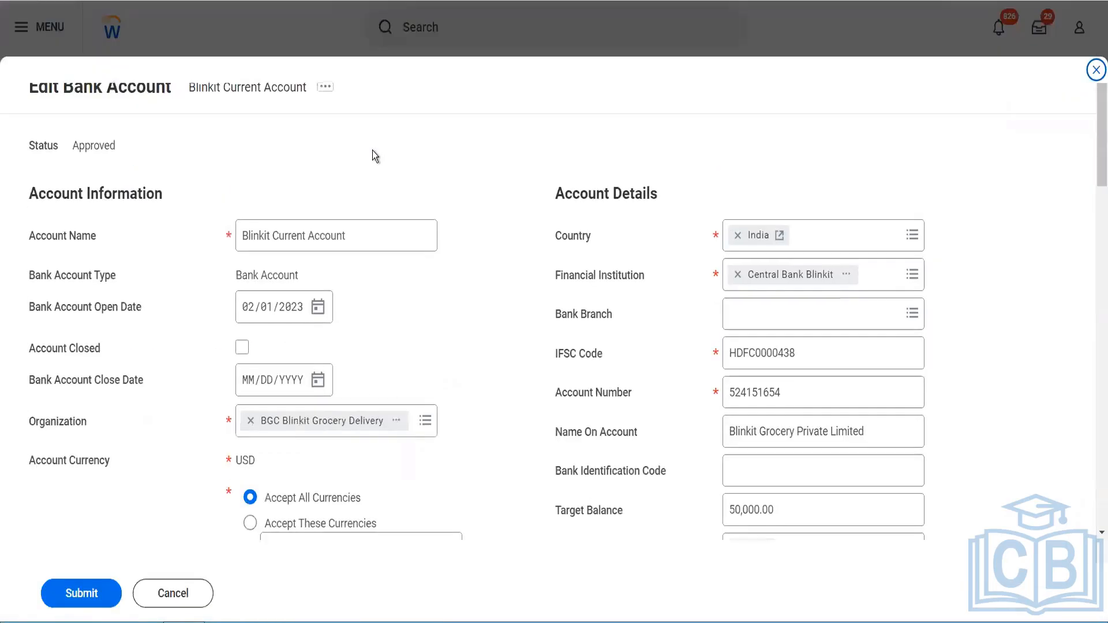
pyautogui.moveTo(361, 232); pyautogui.dragTo(288, 239)
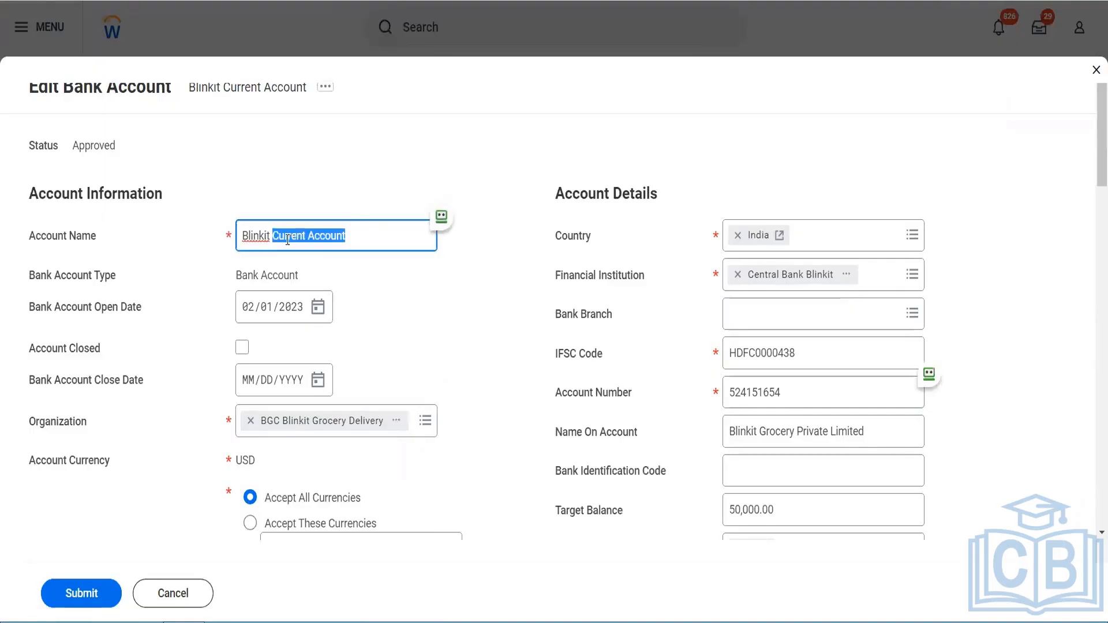
pyautogui.write('Central Accoun')
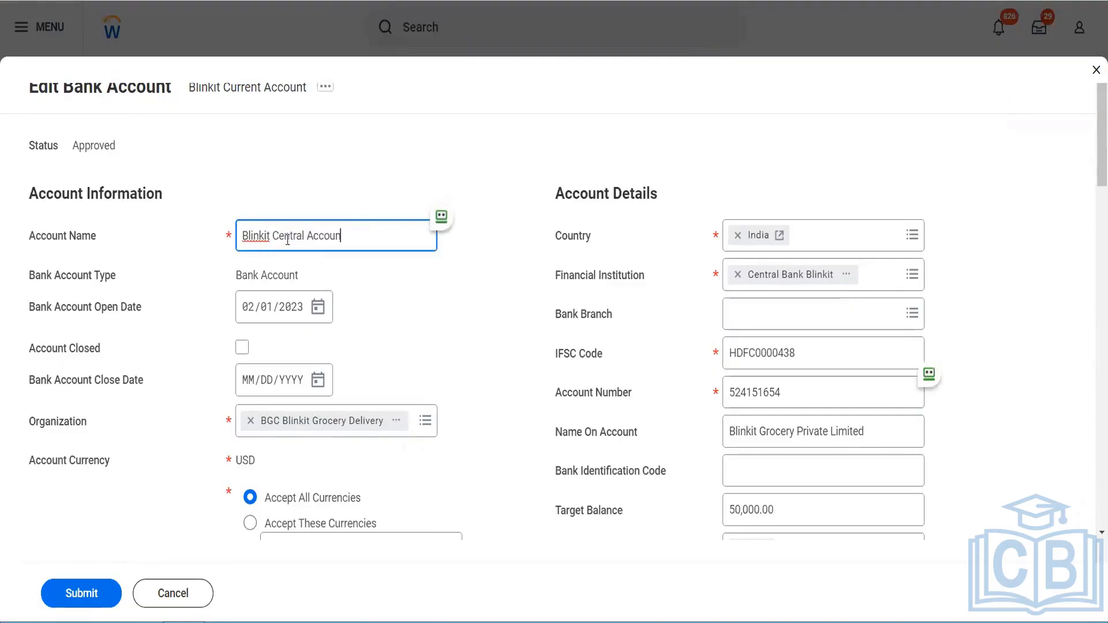
pyautogui.write('t')
pyautogui.click(98, 602)
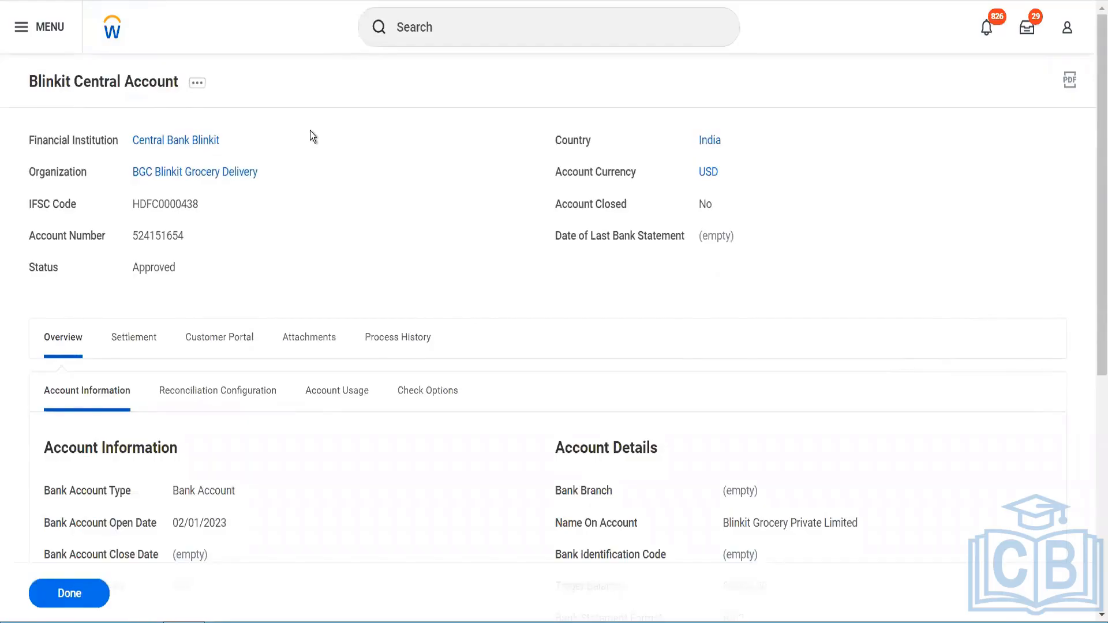
# Step: Return to the Record Bank Statement dialog and reselect Blinkit Central Account as the bank account
pyautogui.hotkey('ctrl', 'Tab')
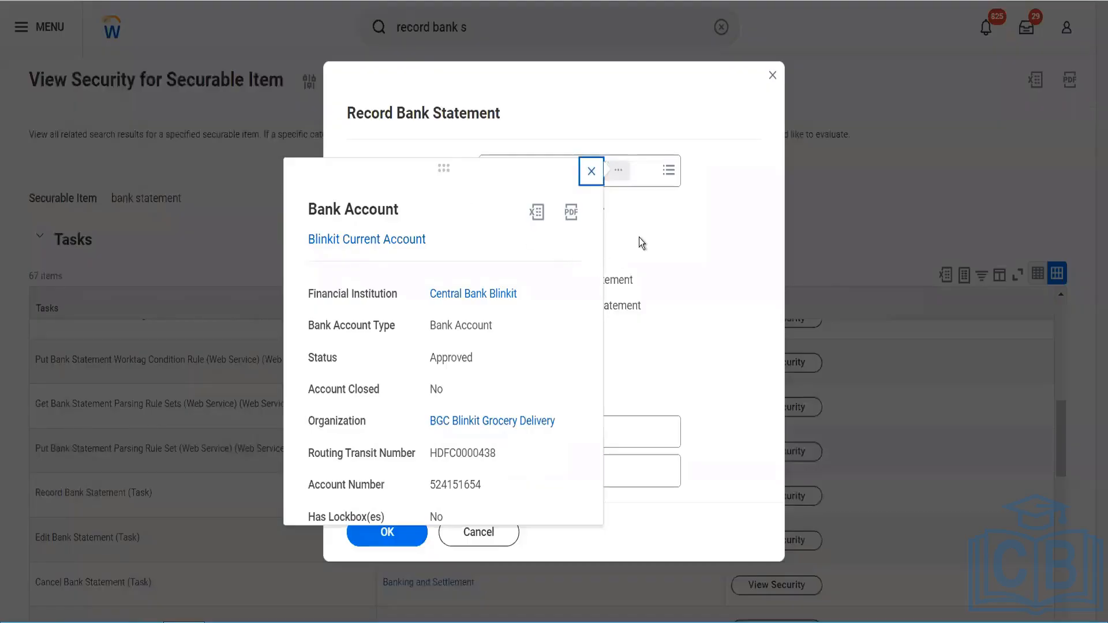
pyautogui.click(595, 181)
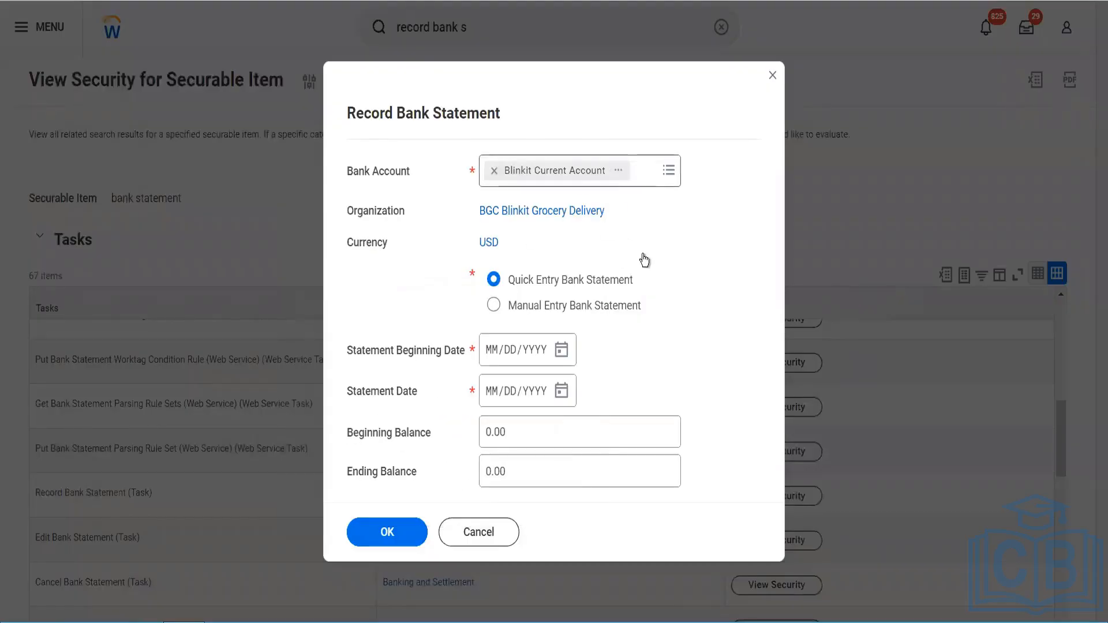
pyautogui.click(493, 172)
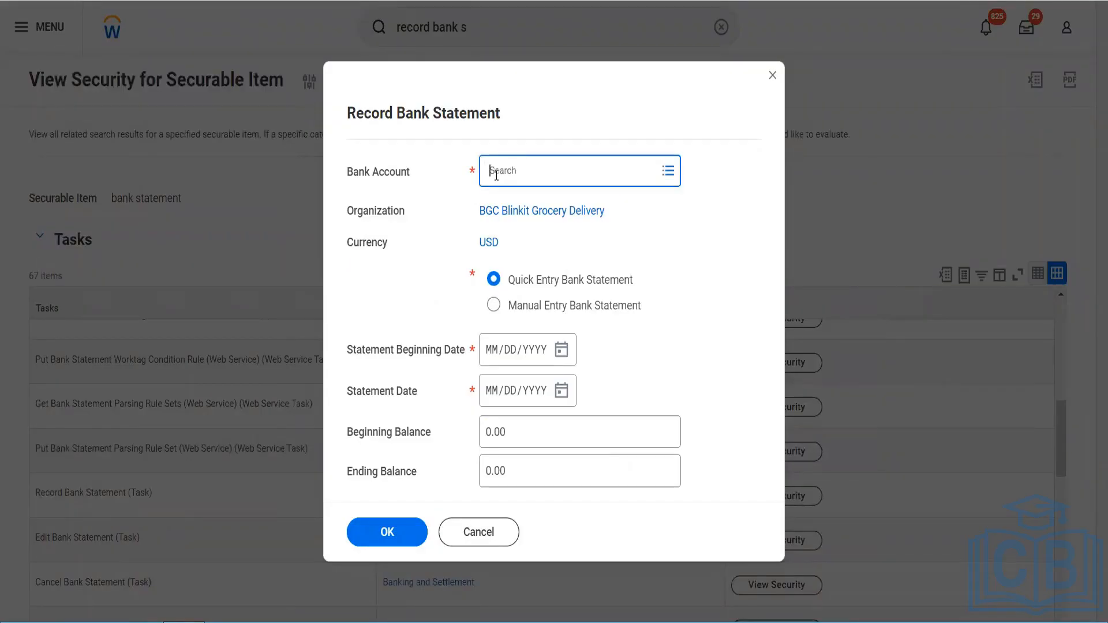
pyautogui.write('blinkit')
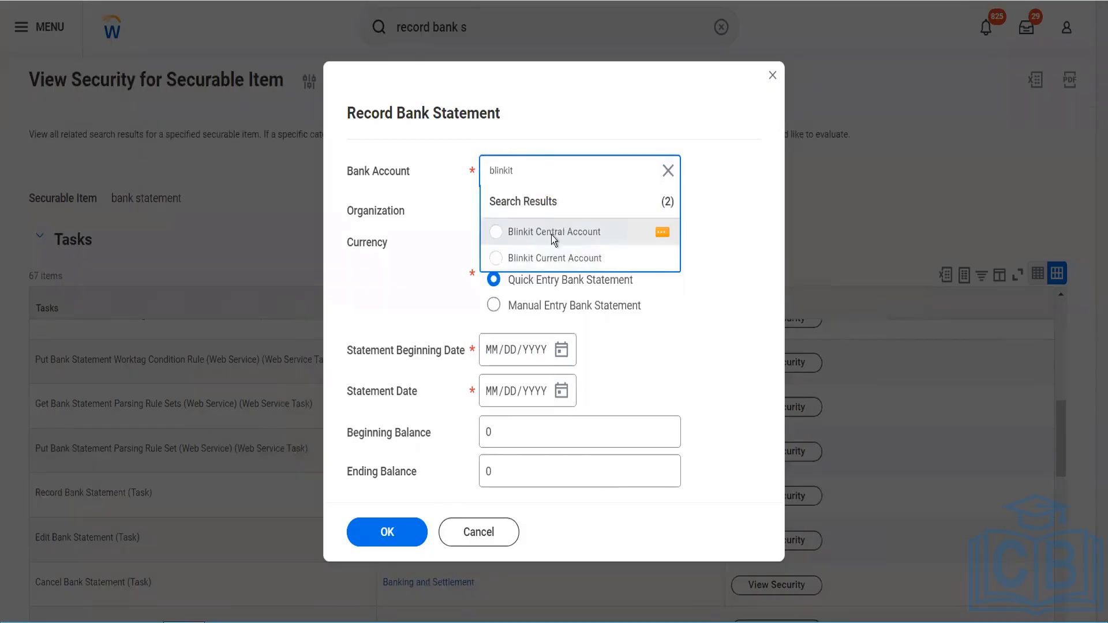
pyautogui.click(553, 235)
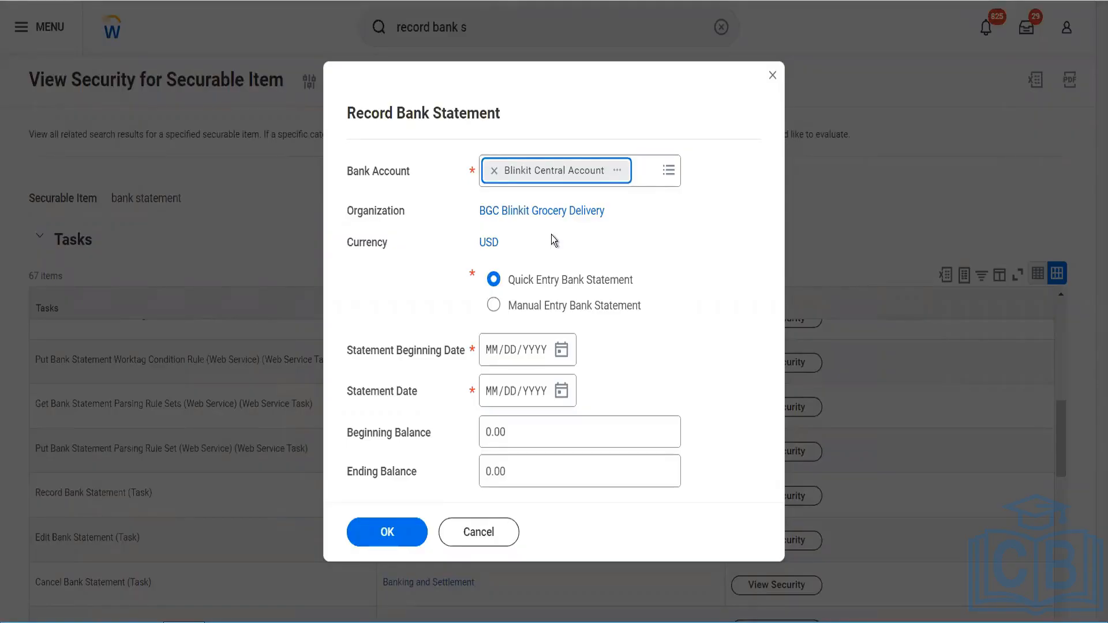
# Step: Set the statement beginning date to 02/01/2023 and the statement date to 02/28/2023
pyautogui.click(562, 351)
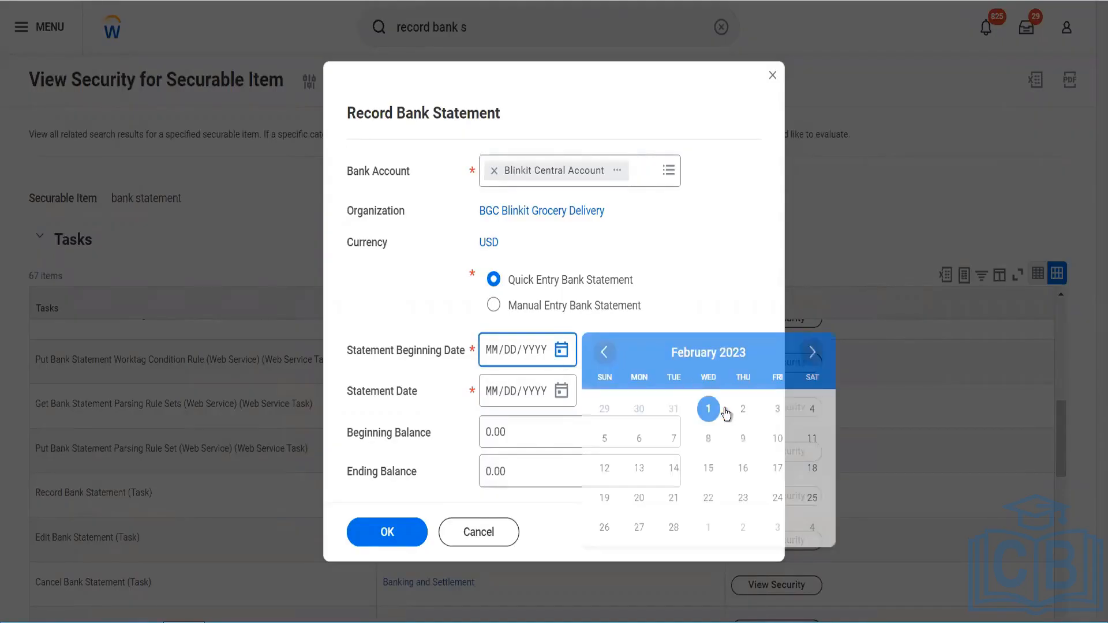
pyautogui.click(563, 393)
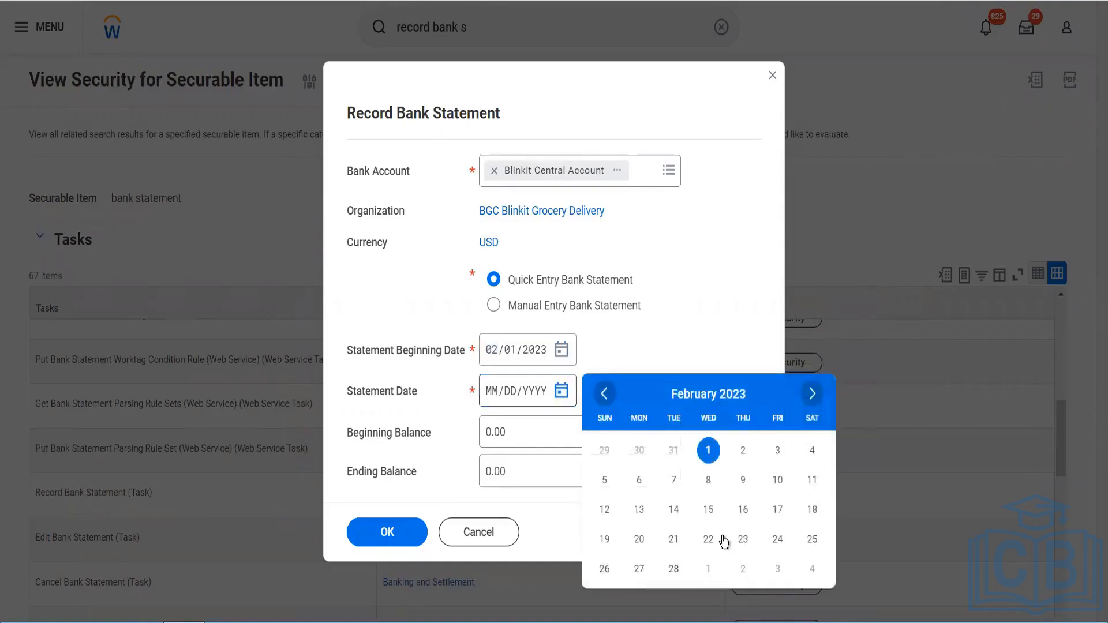
pyautogui.click(673, 569)
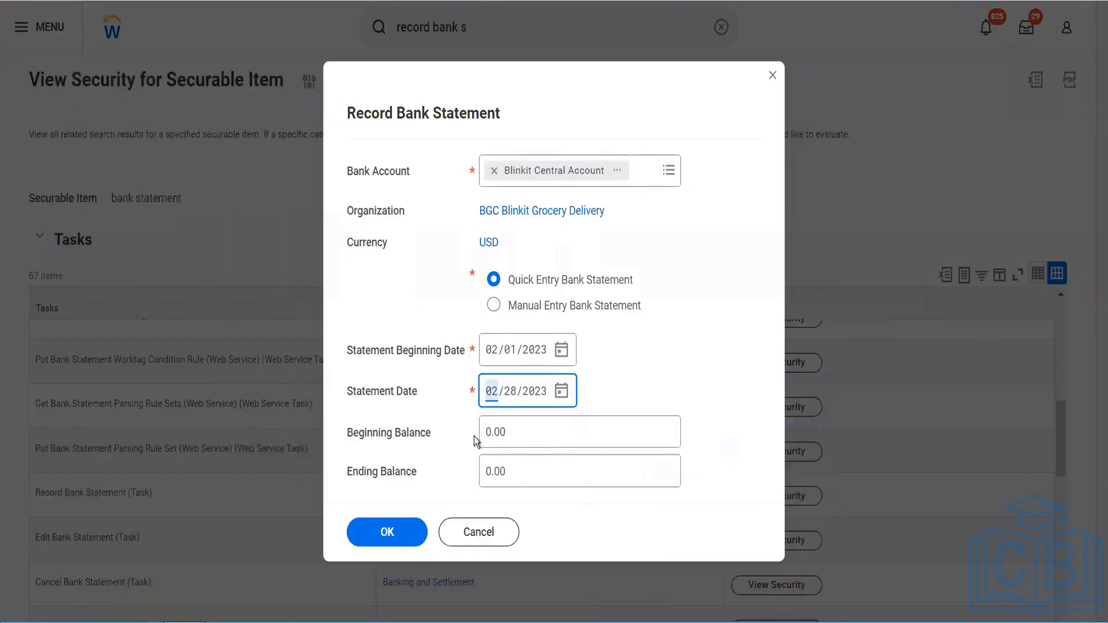
# Step: Enter a beginning balance and an ending balance of 25000 each and confirm the dialog
pyautogui.click(503, 434)
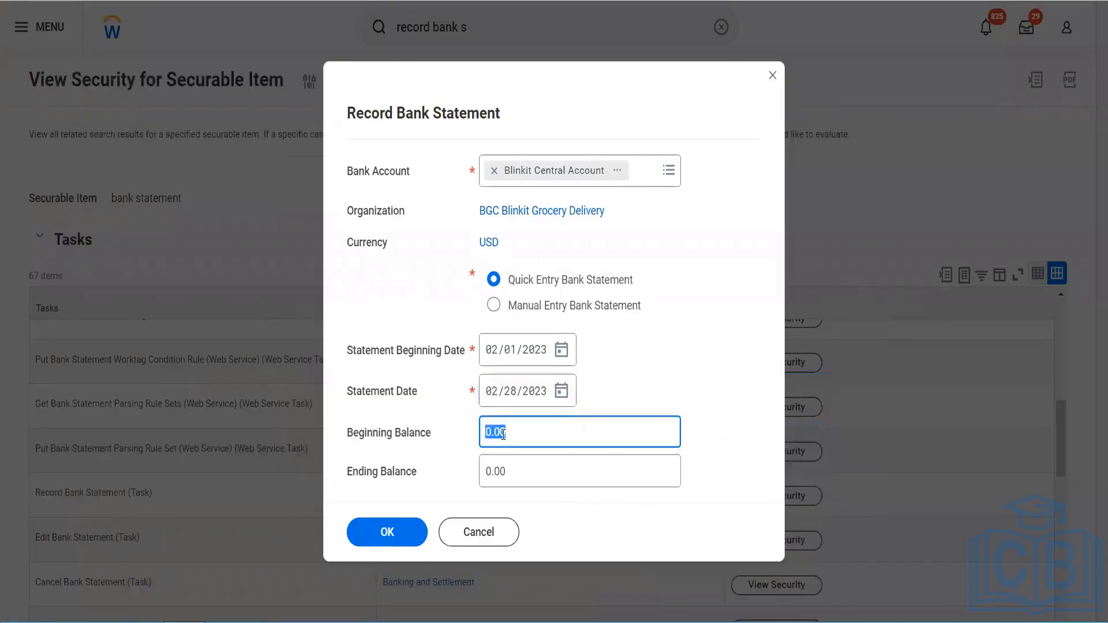
pyautogui.click(503, 434)
pyautogui.write('200')
pyautogui.press('BackSpace')
pyautogui.press('BackSpace')
pyautogui.press('BackSpace')
pyautogui.press('BackSpace')
pyautogui.press('BackSpace')
pyautogui.press('BackSpace')
pyautogui.press('BackSpace')
pyautogui.write('5')
pyautogui.press('BackSpace')
pyautogui.write('25000')
pyautogui.press('Tab')
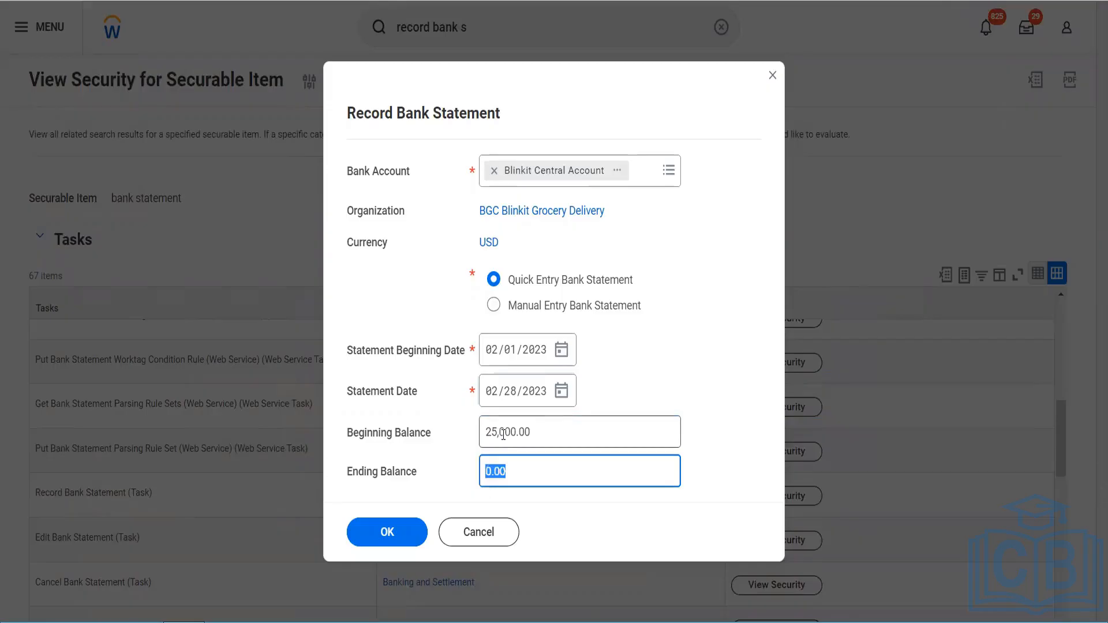
pyautogui.write('25000')
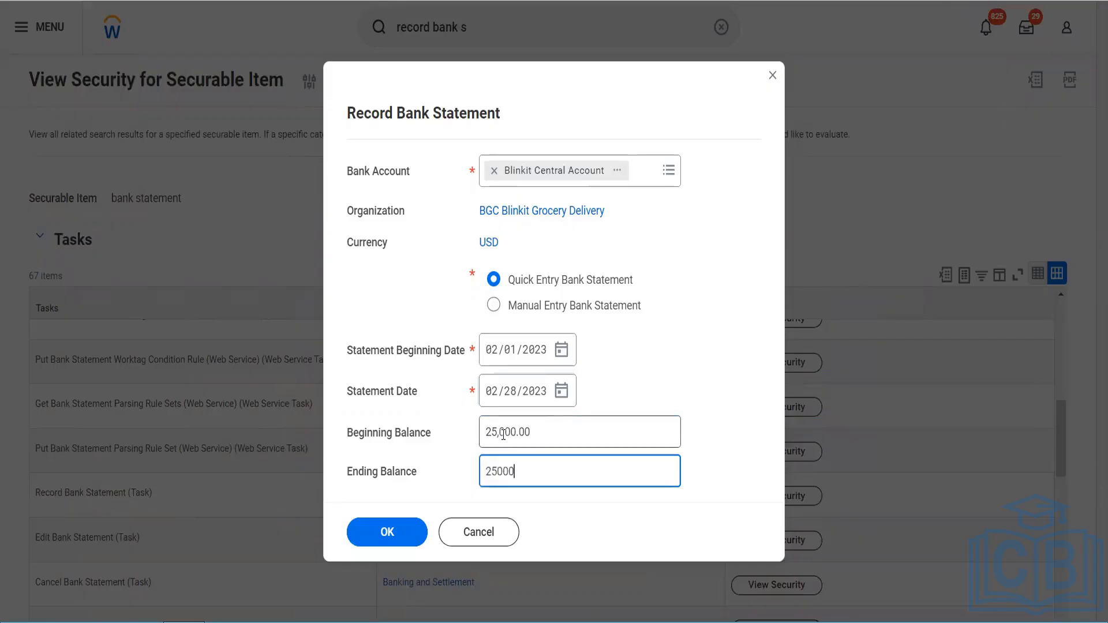
pyautogui.click(407, 535)
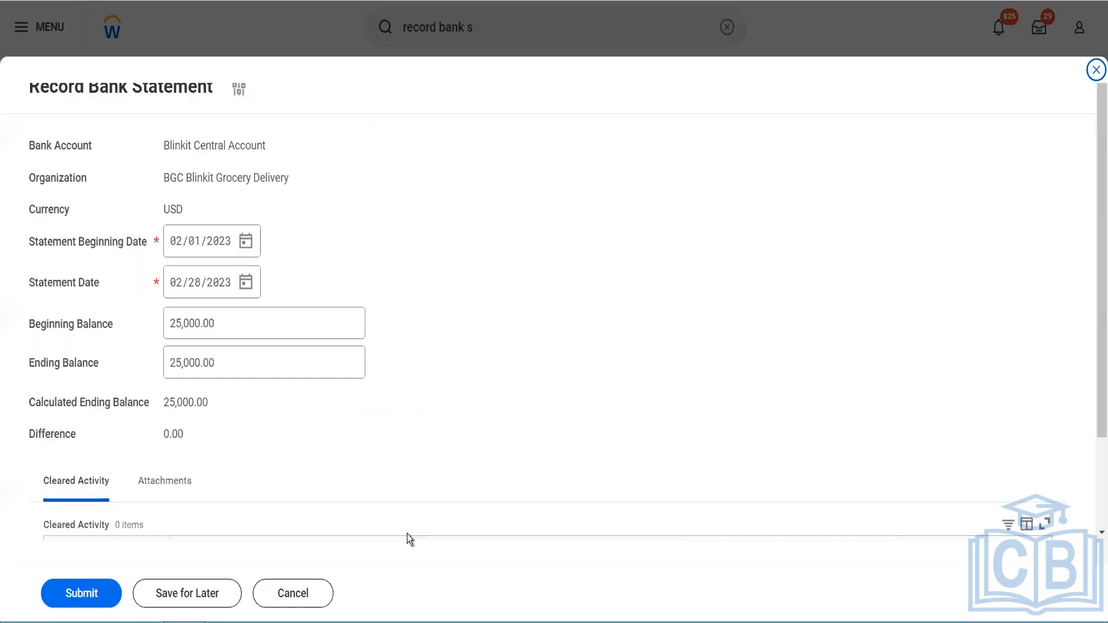
# Step: Submit the bank statement and close the business process confirmation
pyautogui.scroll(-2, 389, 426)
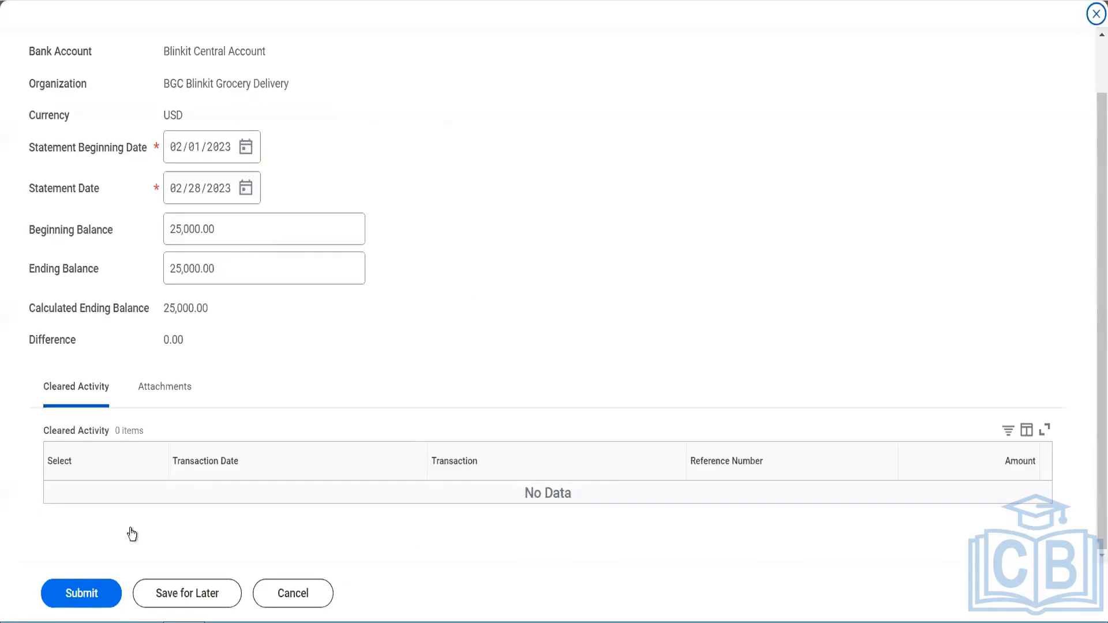
pyautogui.click(84, 604)
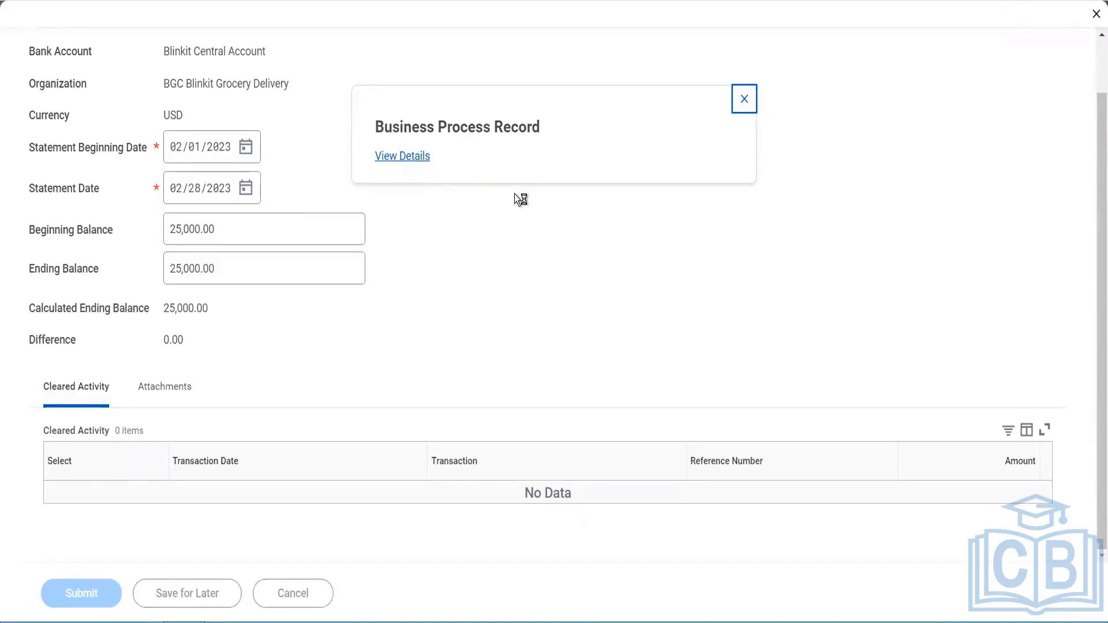
pyautogui.click(745, 99)
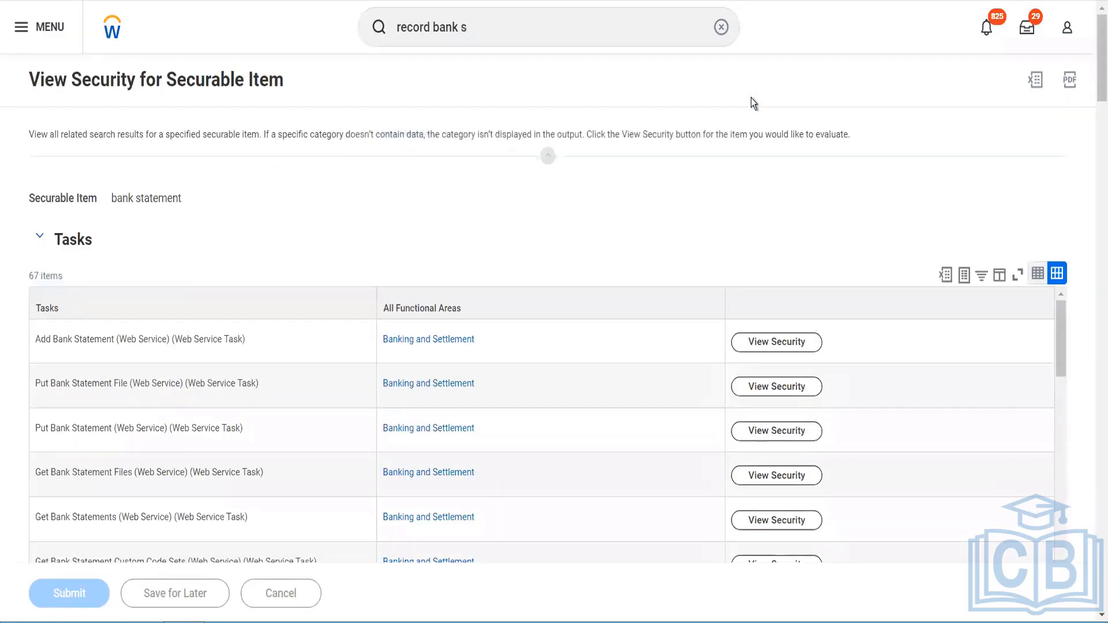
# Step: Search for and open the Record Bank Statement task
pyautogui.click(517, 36)
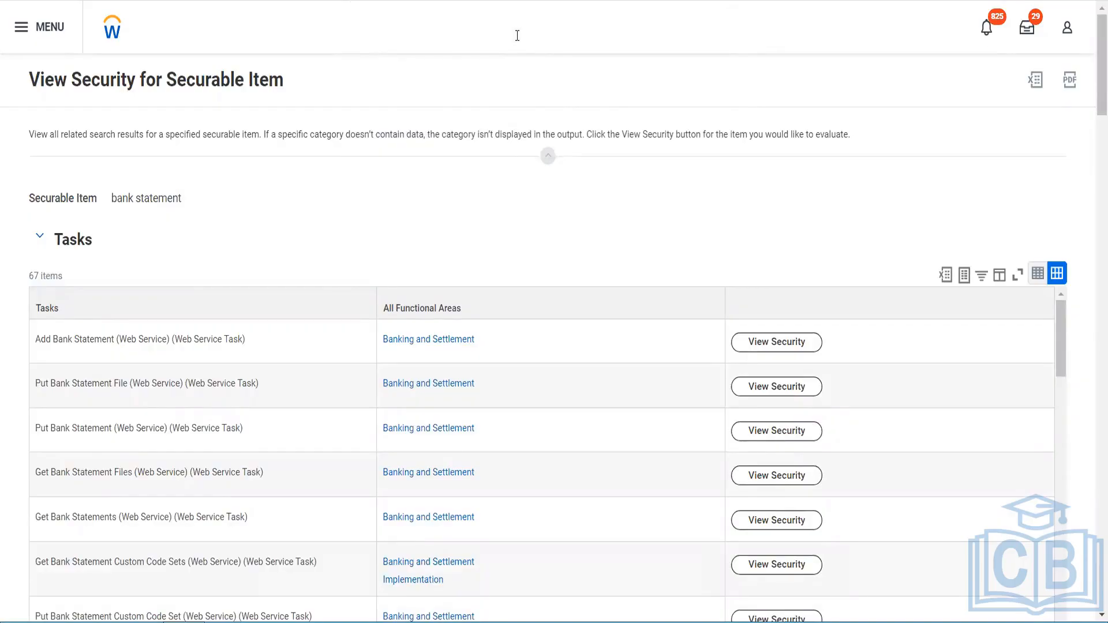
pyautogui.write('t')
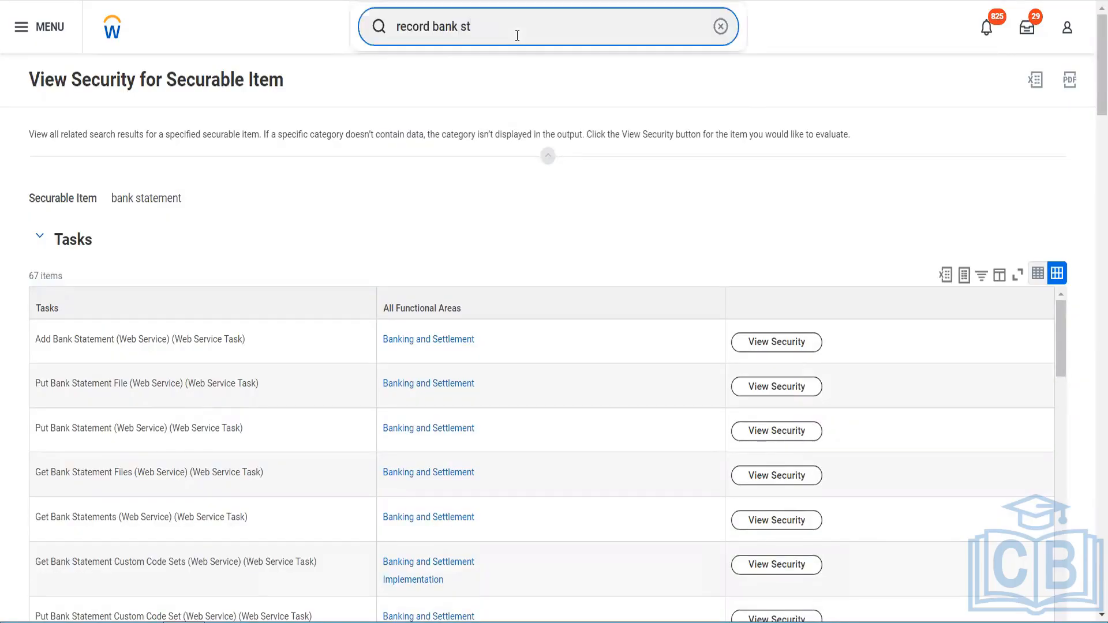
pyautogui.write('ate')
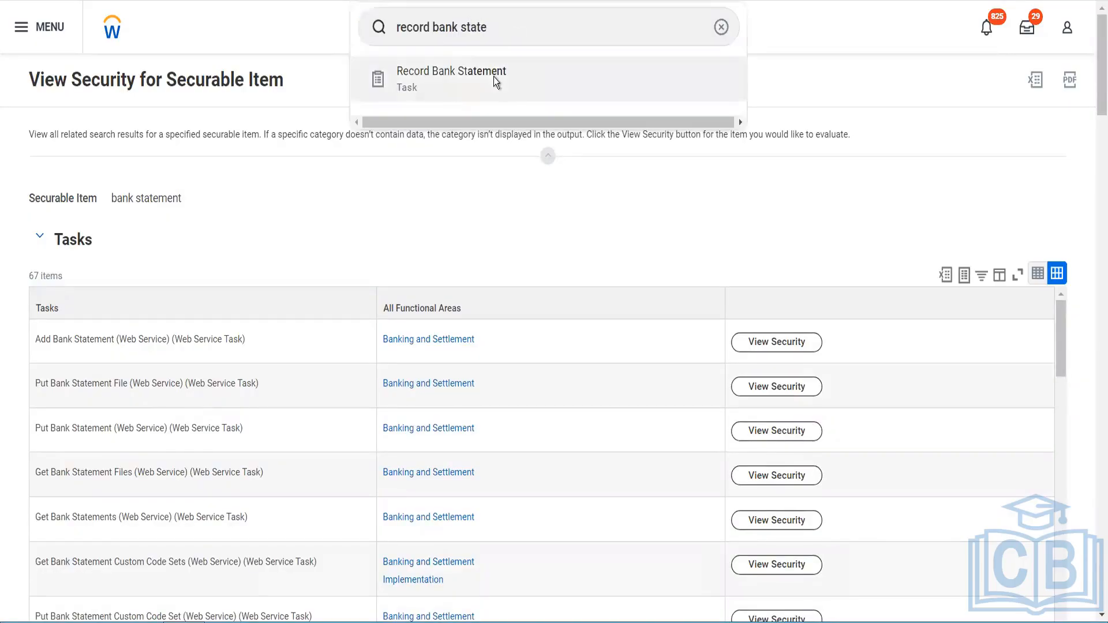
pyautogui.click(494, 81)
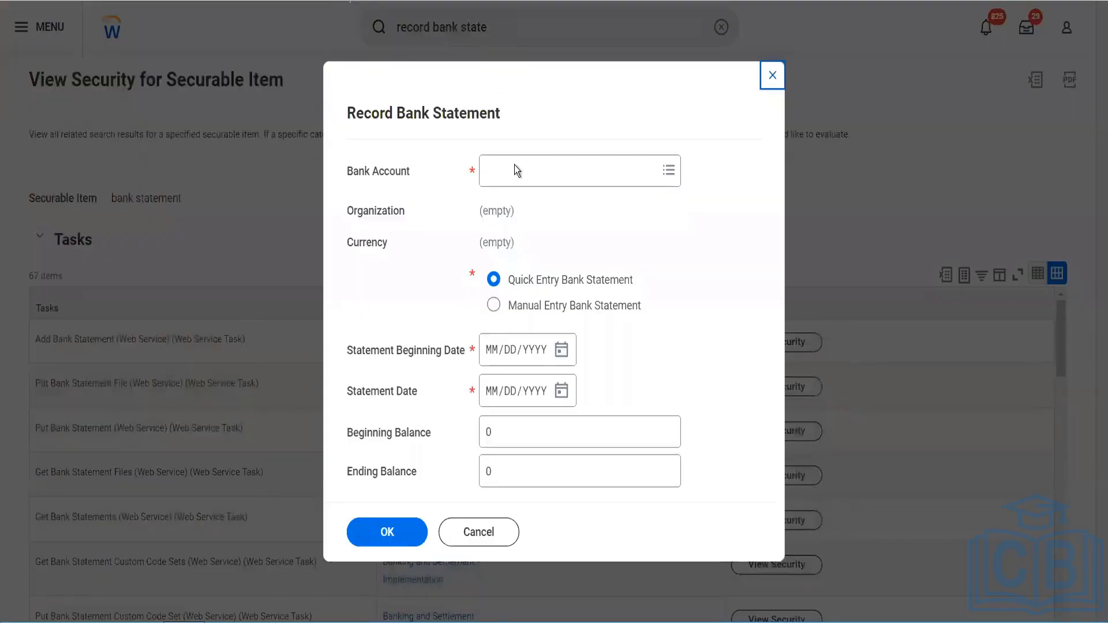
# Step: Select Blinkit Central Account as the bank account and choose Manual Entry Bank Statement
pyautogui.click(516, 168)
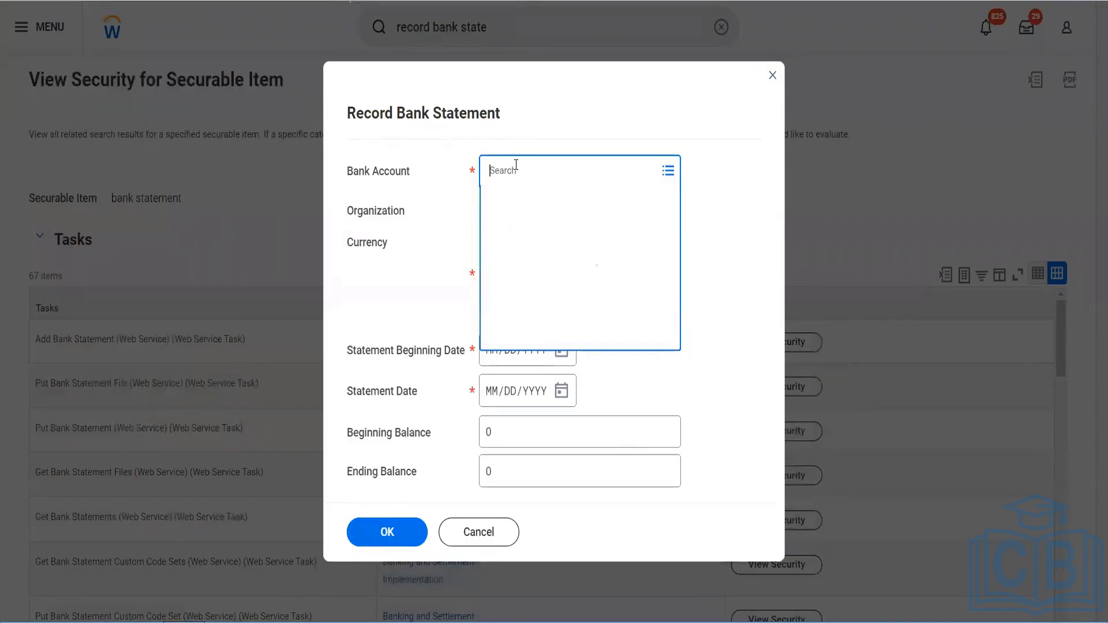
pyautogui.write('blinkit')
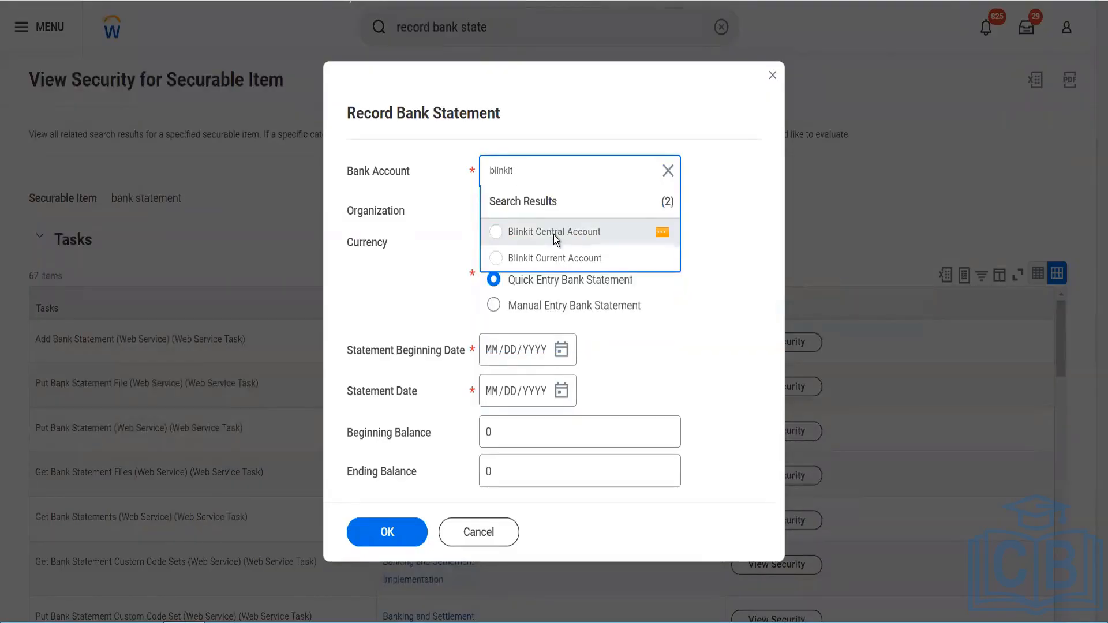
pyautogui.click(555, 238)
pyautogui.click(494, 305)
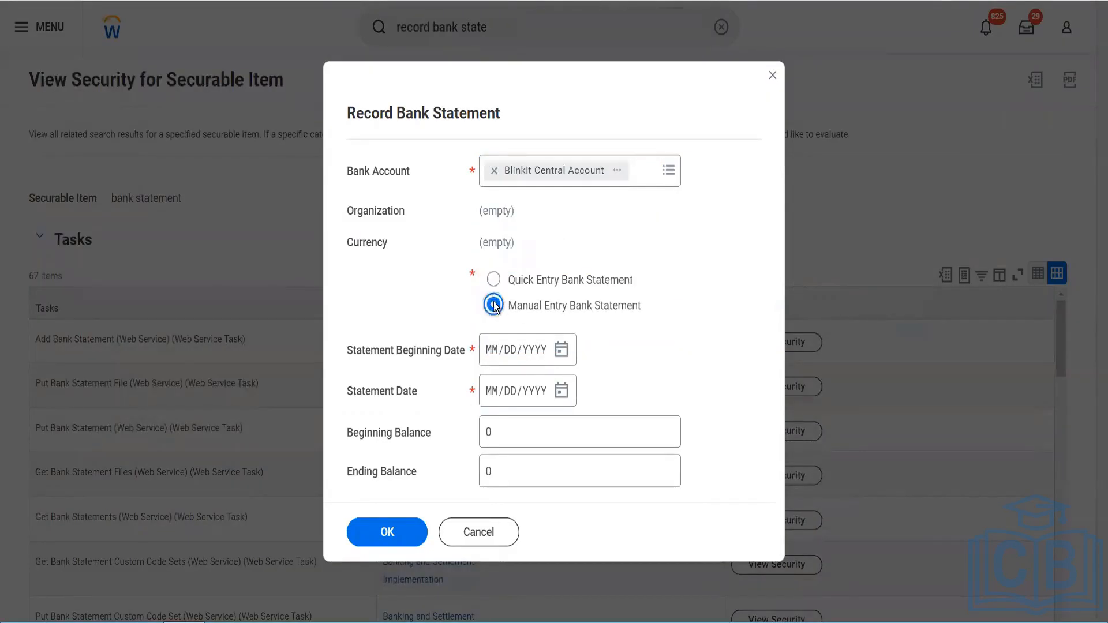
# Step: Set the statement beginning date to 03/01/2023 and the statement date to 03/31/2023
pyautogui.click(562, 356)
pyautogui.click(561, 356)
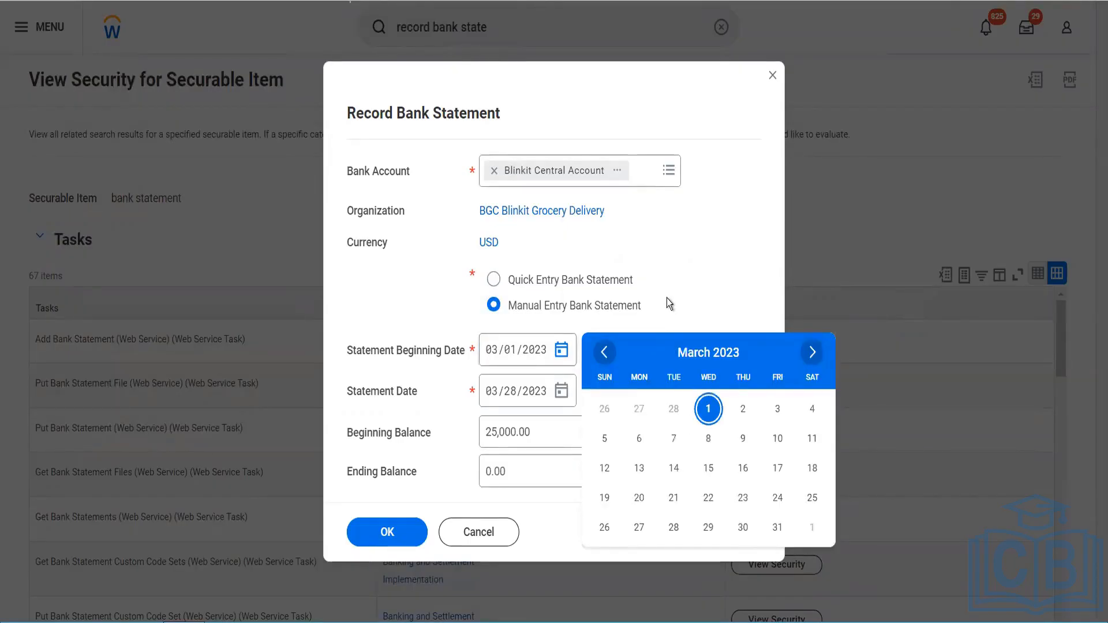
pyautogui.click(525, 425)
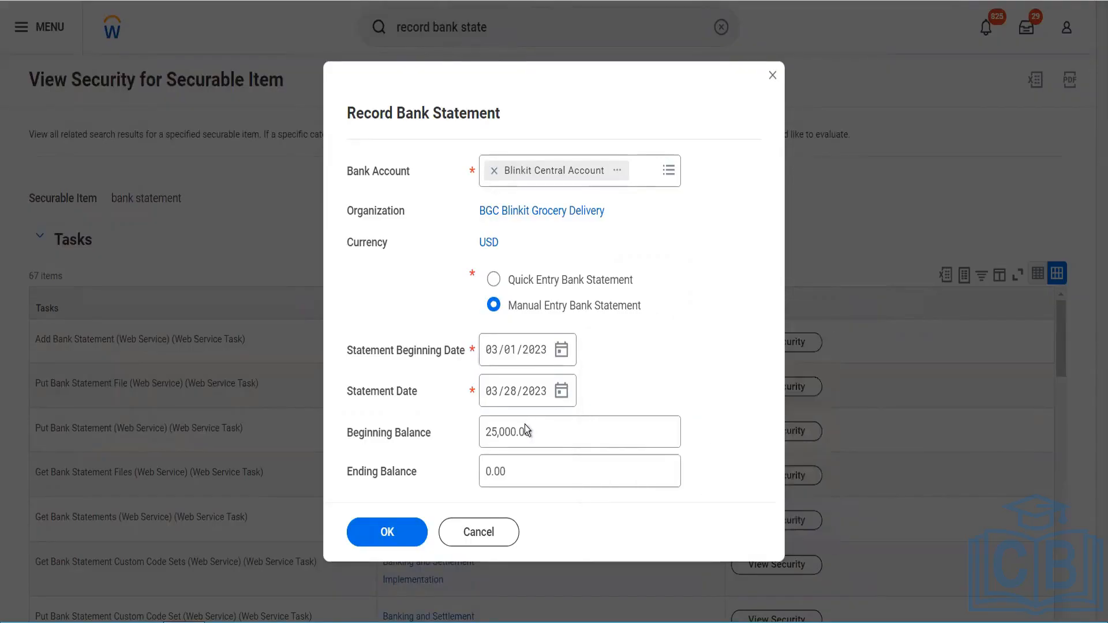
pyautogui.click(563, 391)
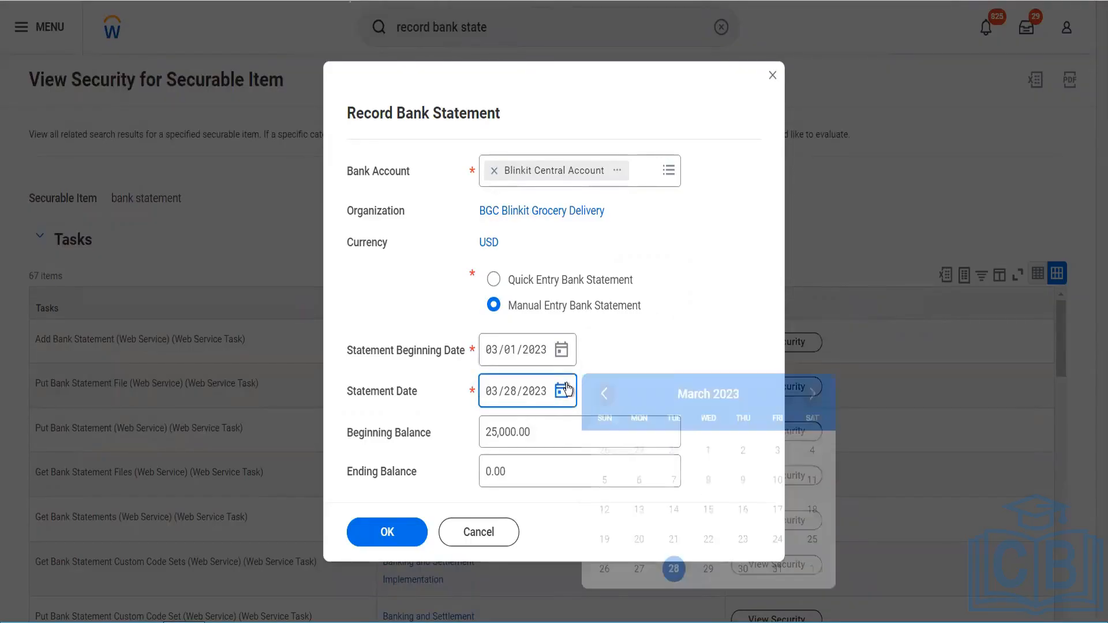
pyautogui.click(776, 572)
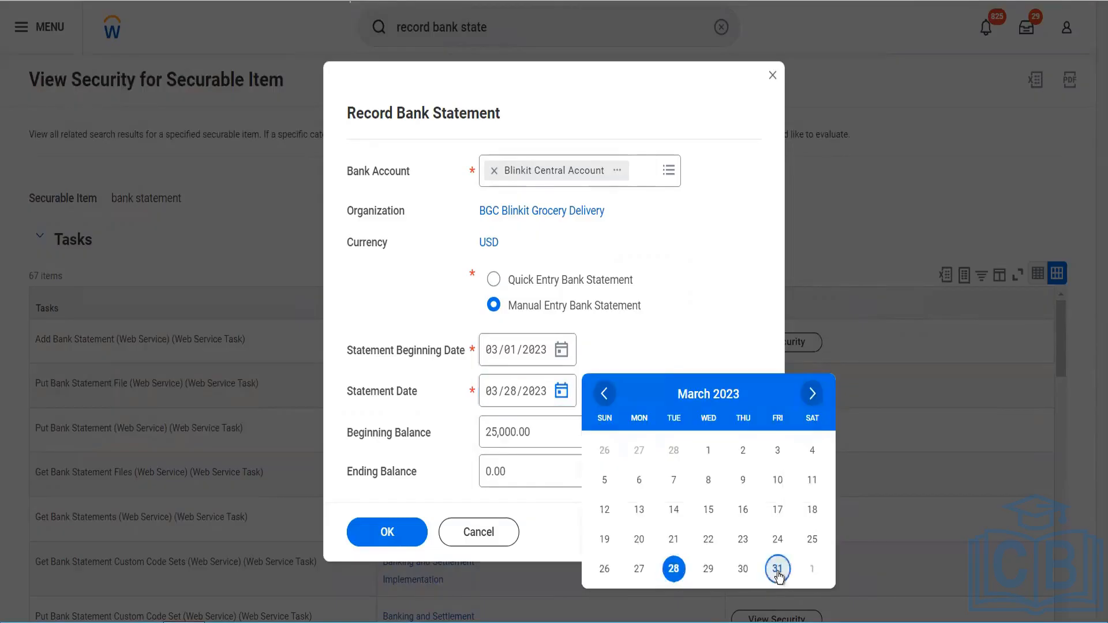
# Step: Set the ending balance to 15000 and confirm the dialog
pyautogui.click(526, 472)
pyautogui.hotkey('ctrl', 'a')
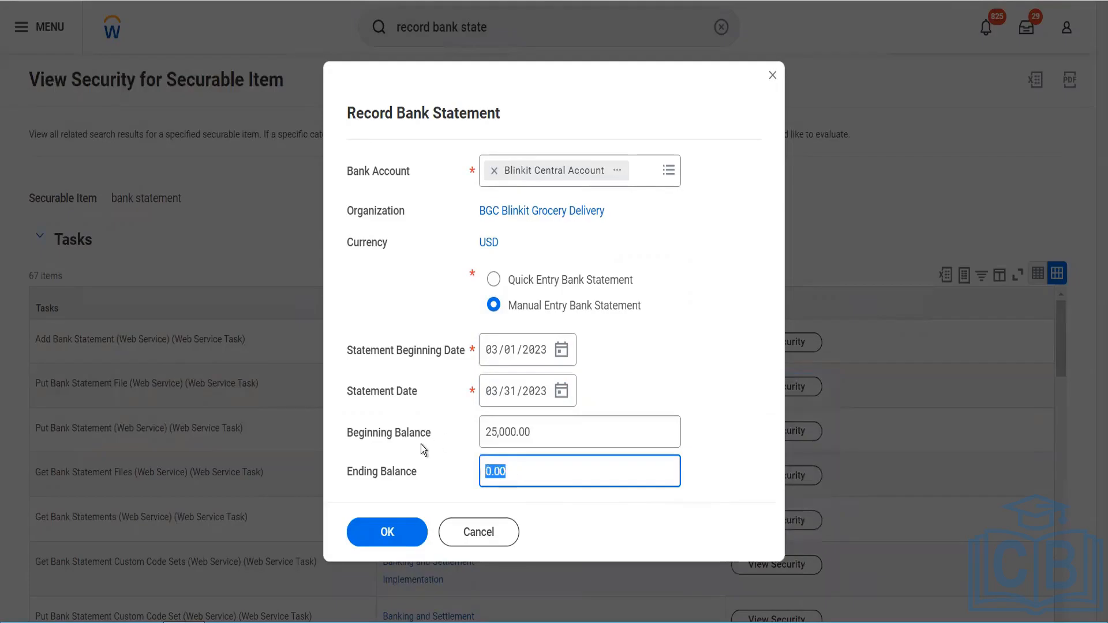
pyautogui.write('15000')
pyautogui.press('Tab')
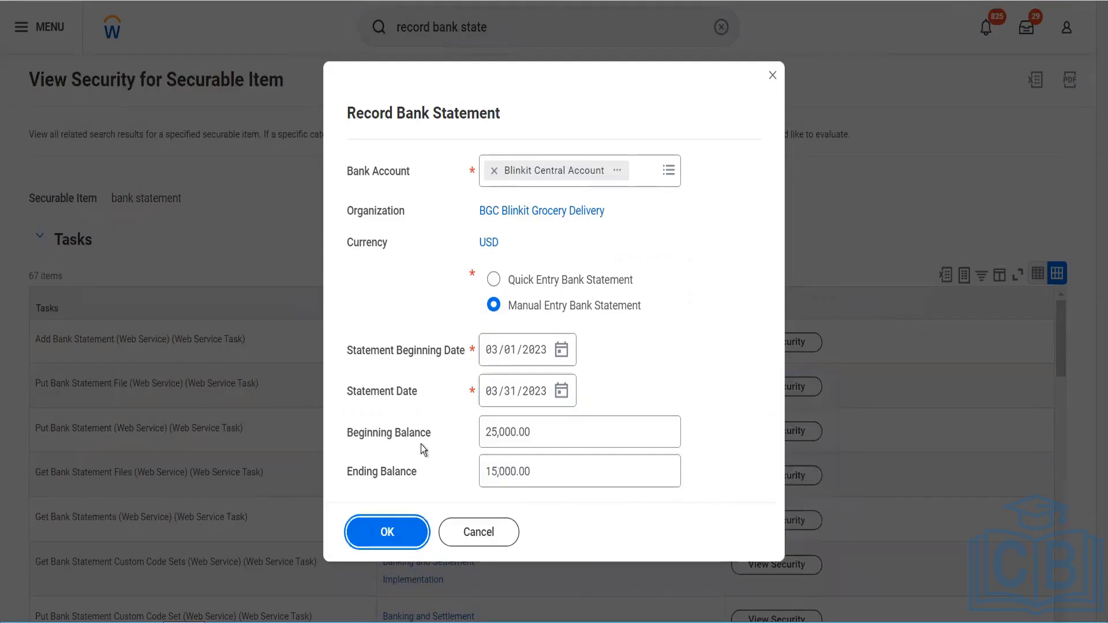
pyautogui.click(394, 532)
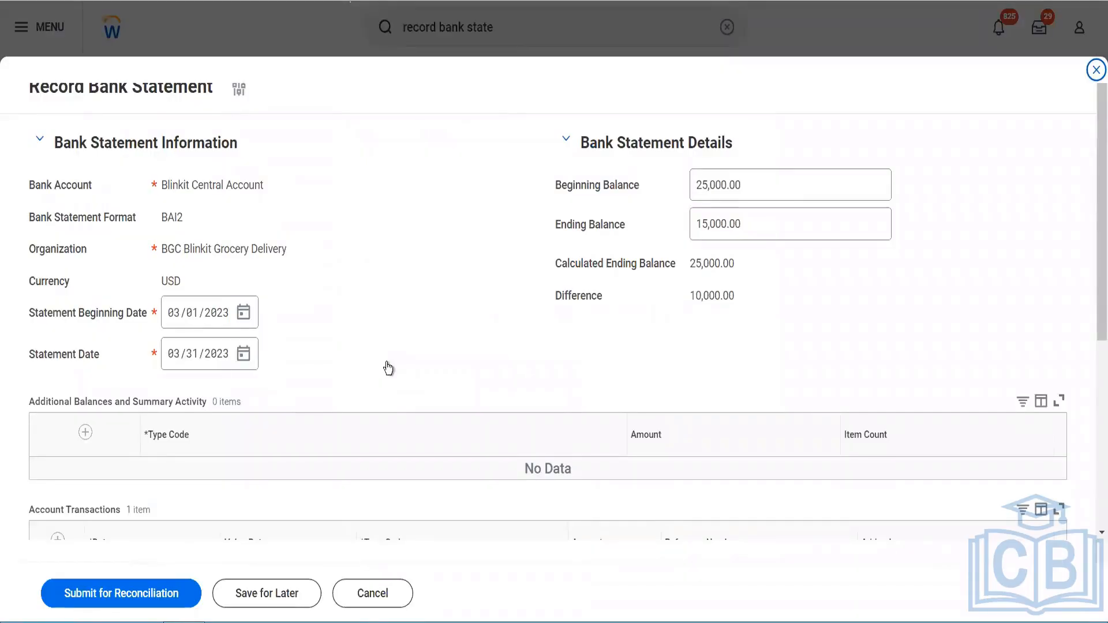
# Step: Add a summary activity row with type code 170 Total Other Check Deposits and an amount of 5000
pyautogui.scroll(-3, 383, 366)
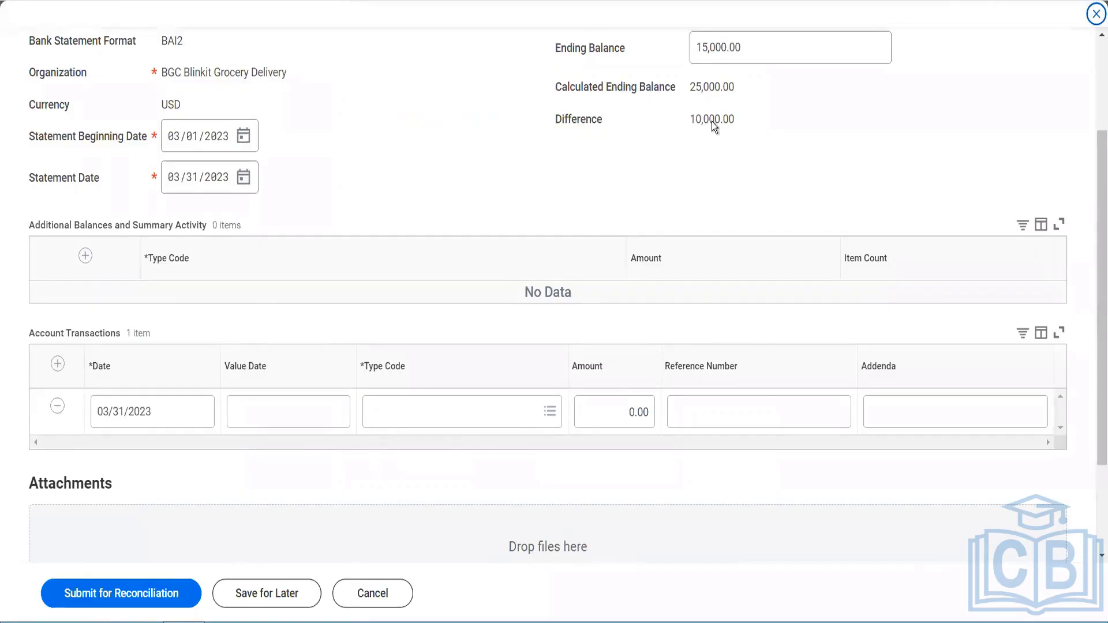
pyautogui.scroll(2, 712, 121)
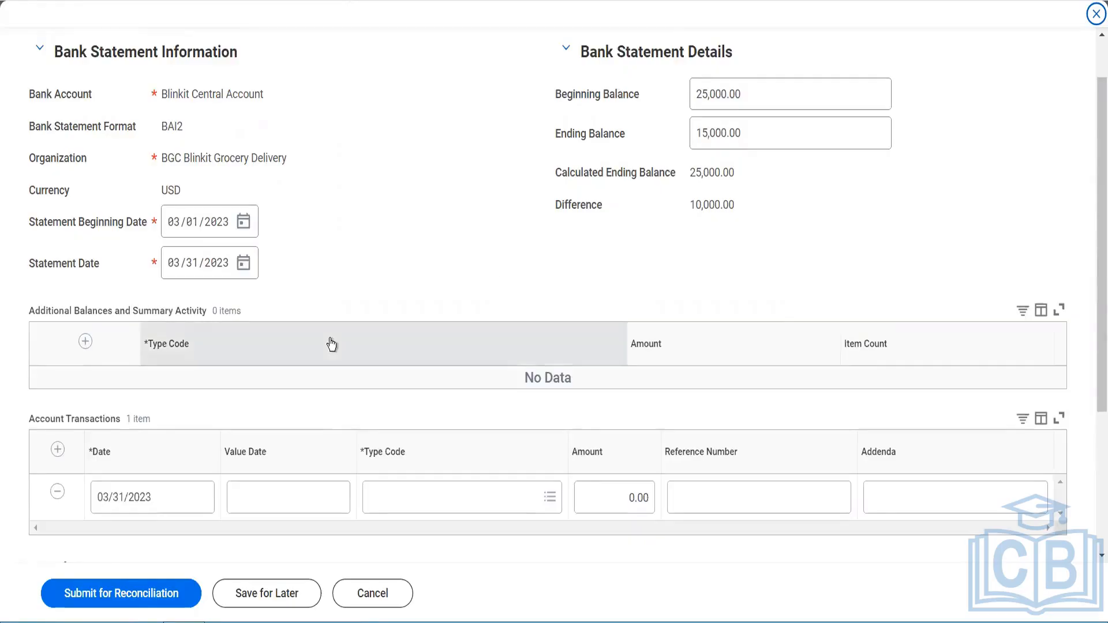
pyautogui.click(86, 341)
pyautogui.click(293, 390)
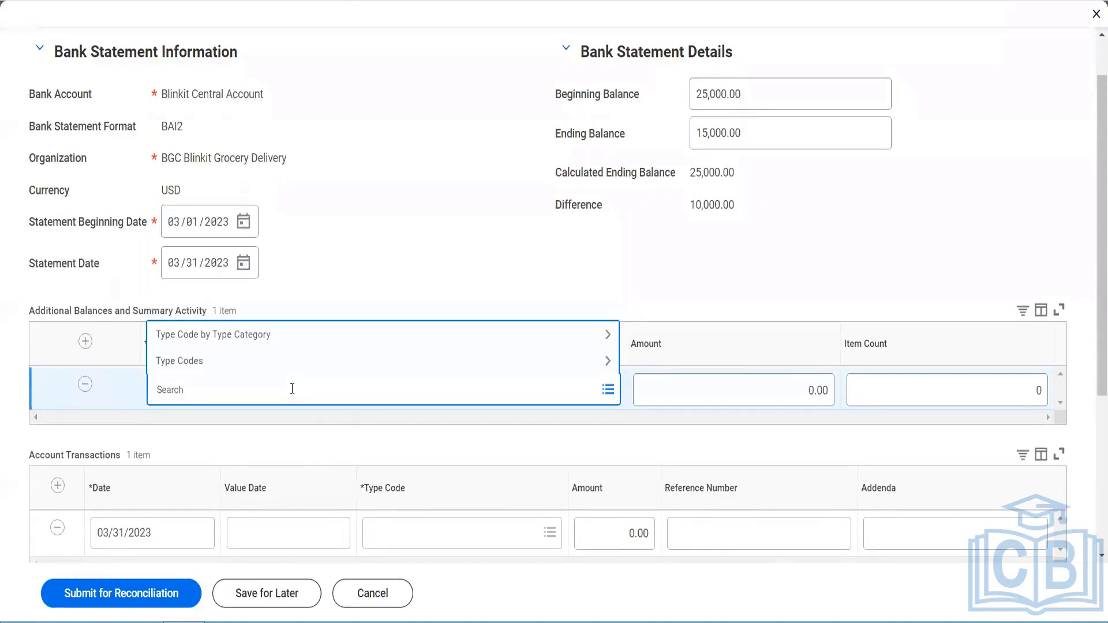
pyautogui.click(243, 338)
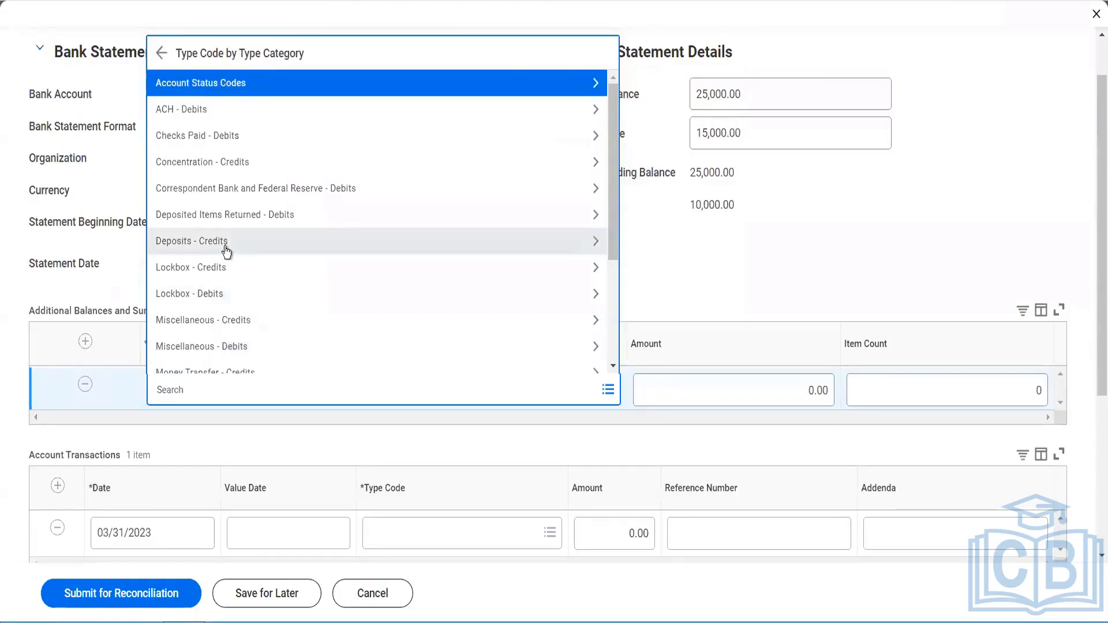
pyautogui.click(224, 245)
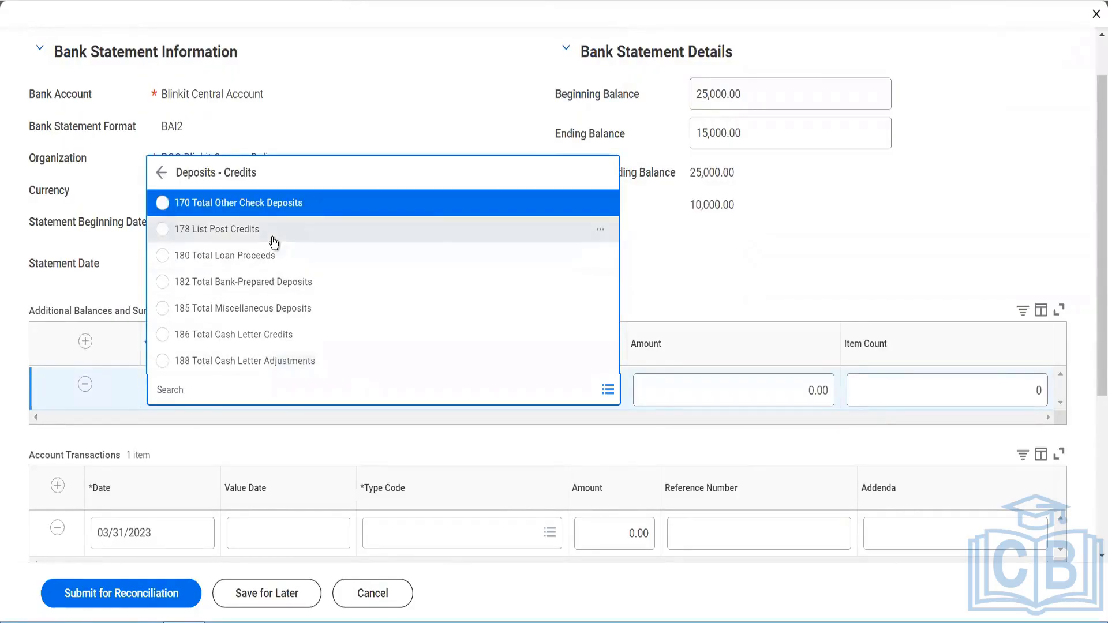
pyautogui.click(274, 207)
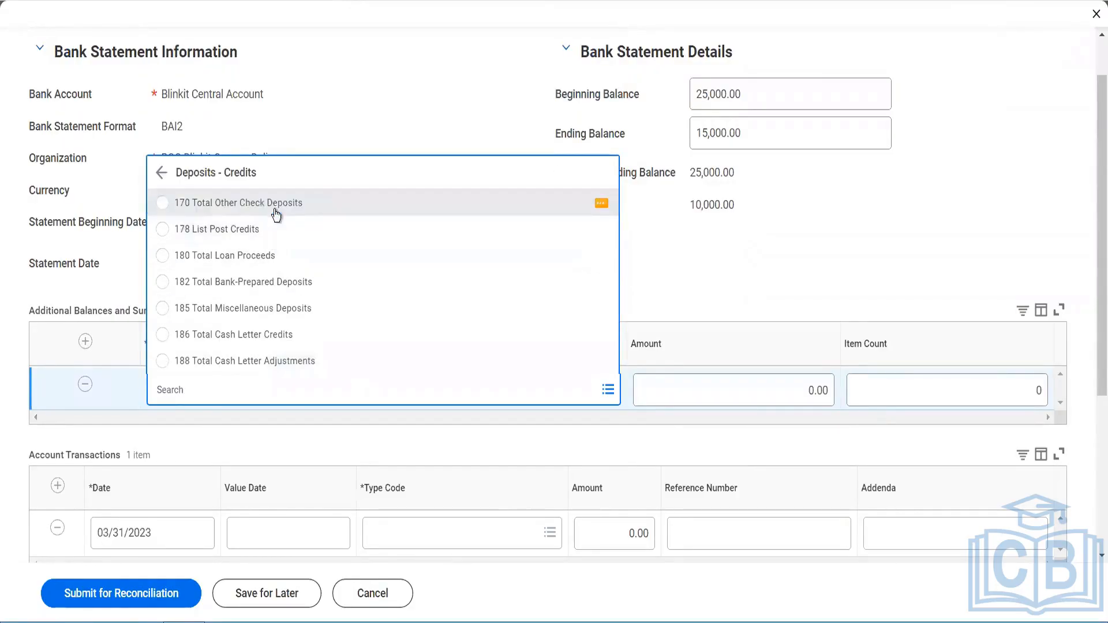
pyautogui.click(804, 390)
pyautogui.write('5000')
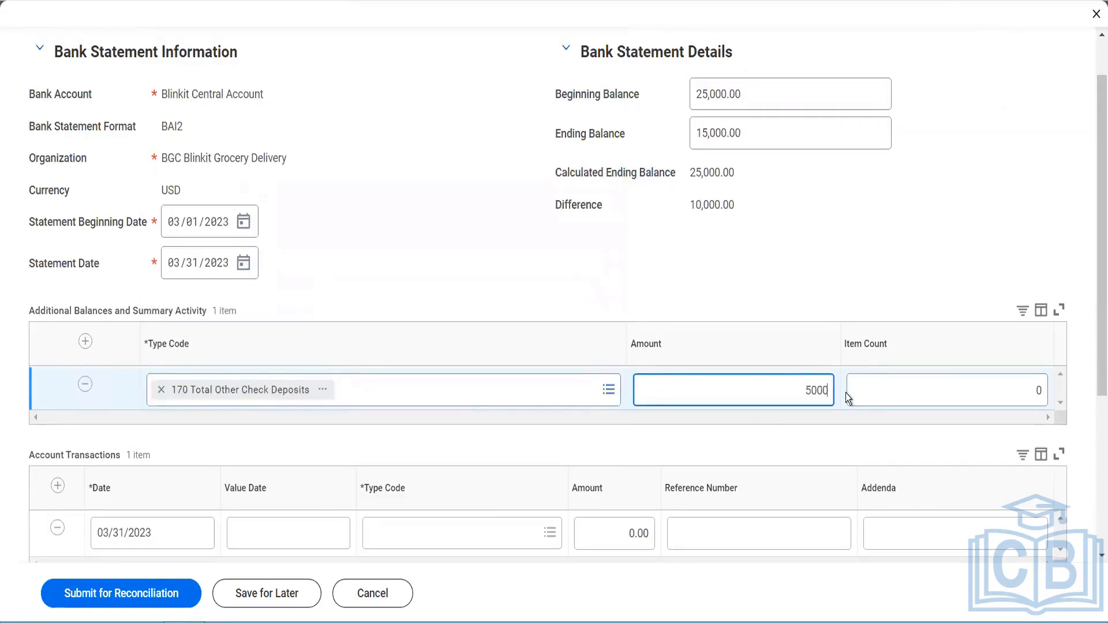
pyautogui.press('Tab')
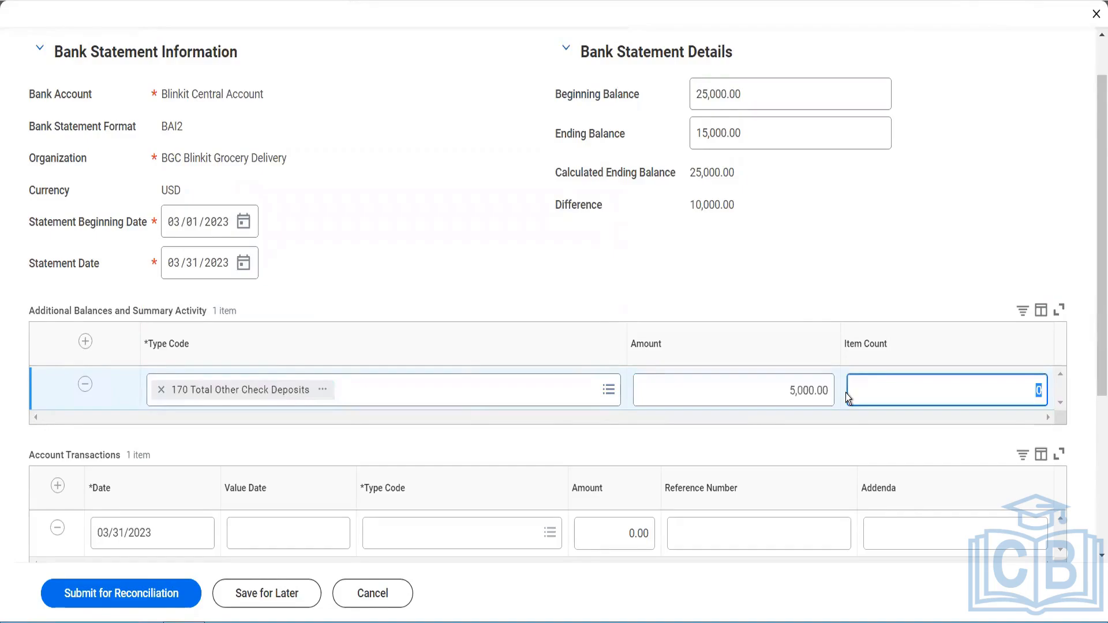
# Step: Set the account transaction's value date to 03/02/2023
pyautogui.scroll(-2, 847, 393)
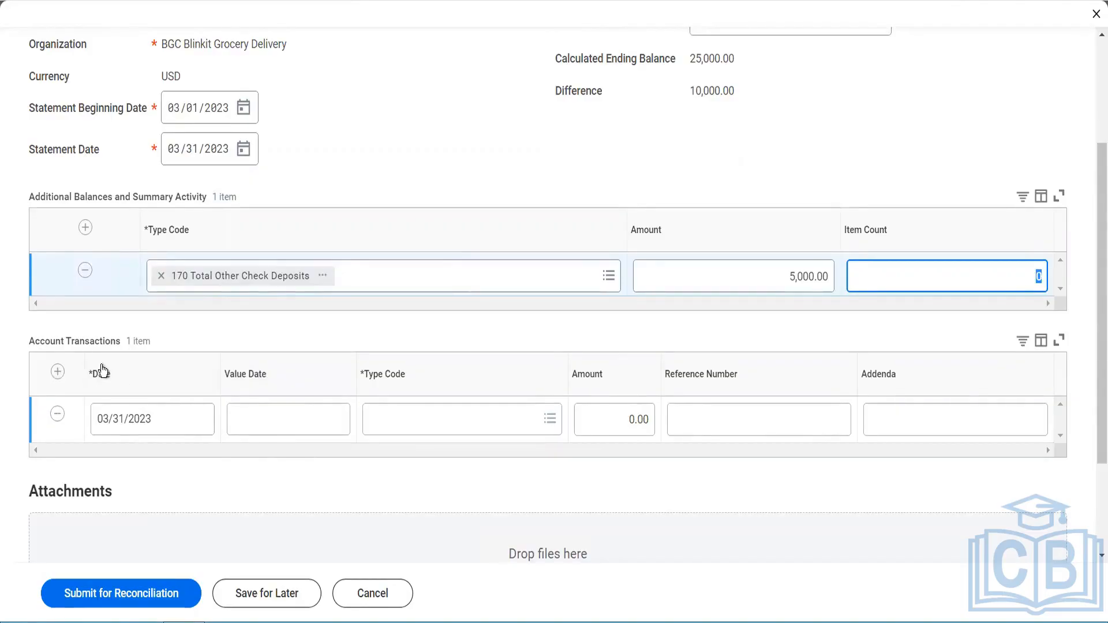
pyautogui.click(295, 427)
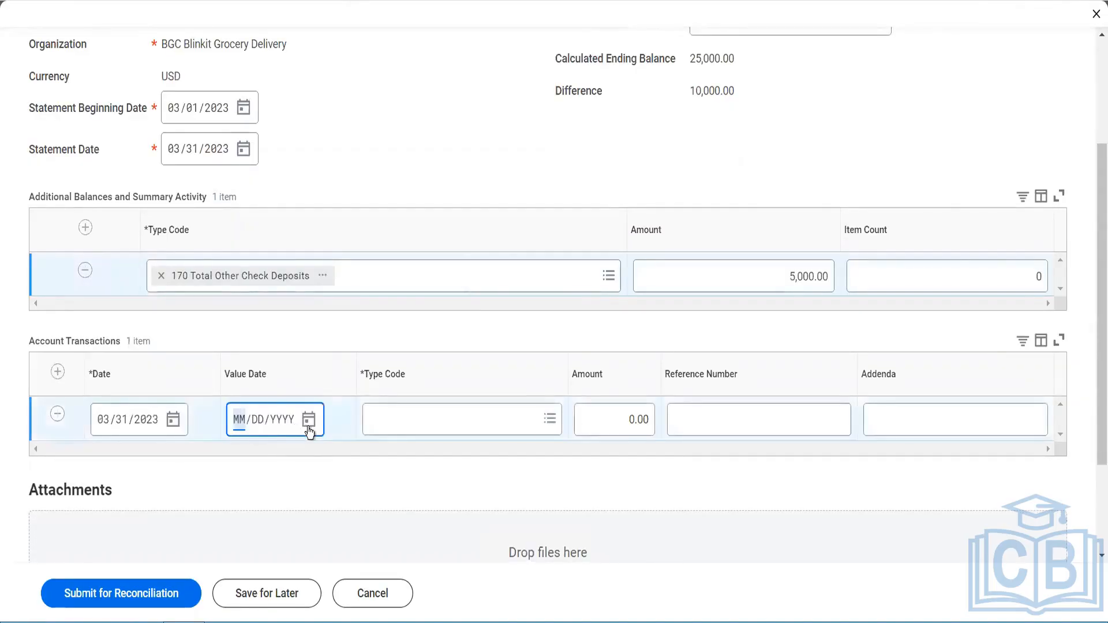
pyautogui.click(309, 423)
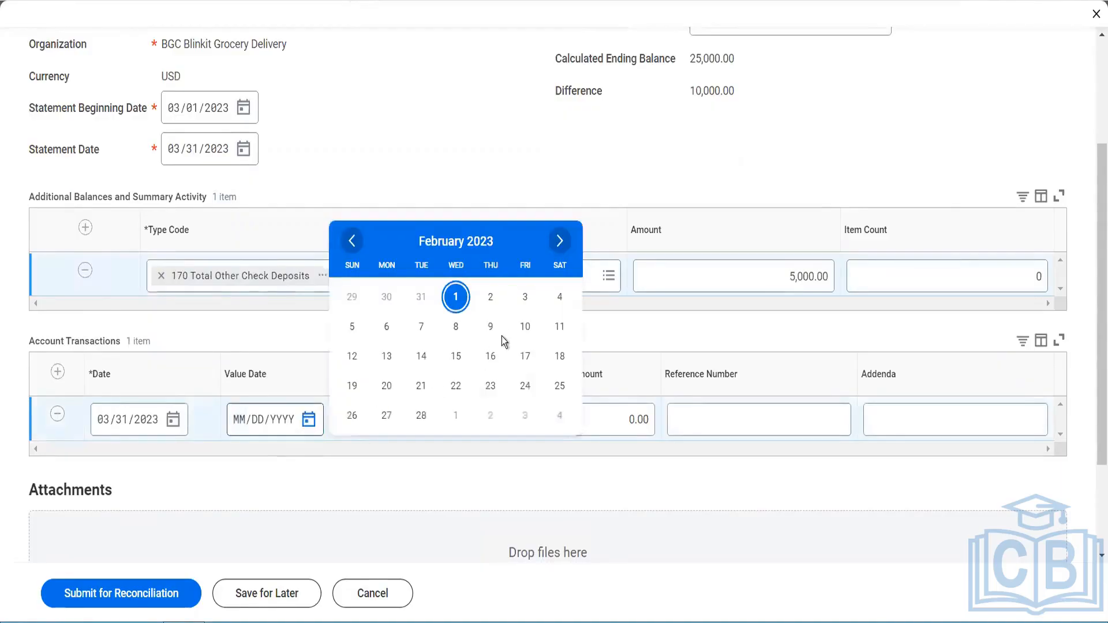
pyautogui.click(558, 242)
pyautogui.click(491, 297)
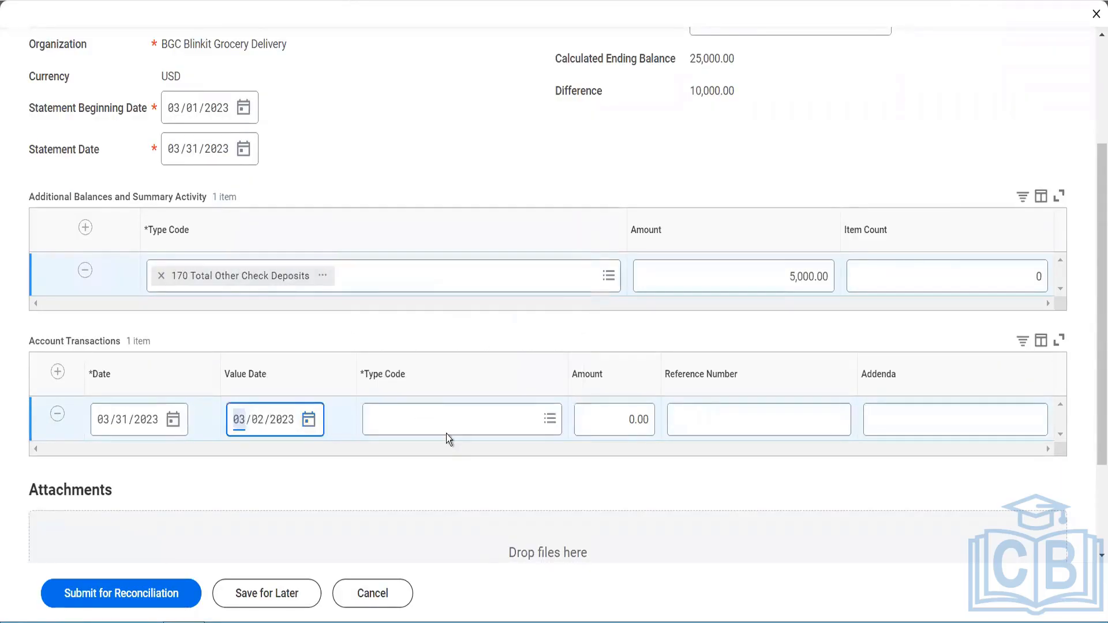
# Step: Set the transaction's type code to 171 Individual Loan Deposit and its amount to 5,000
pyautogui.click(447, 436)
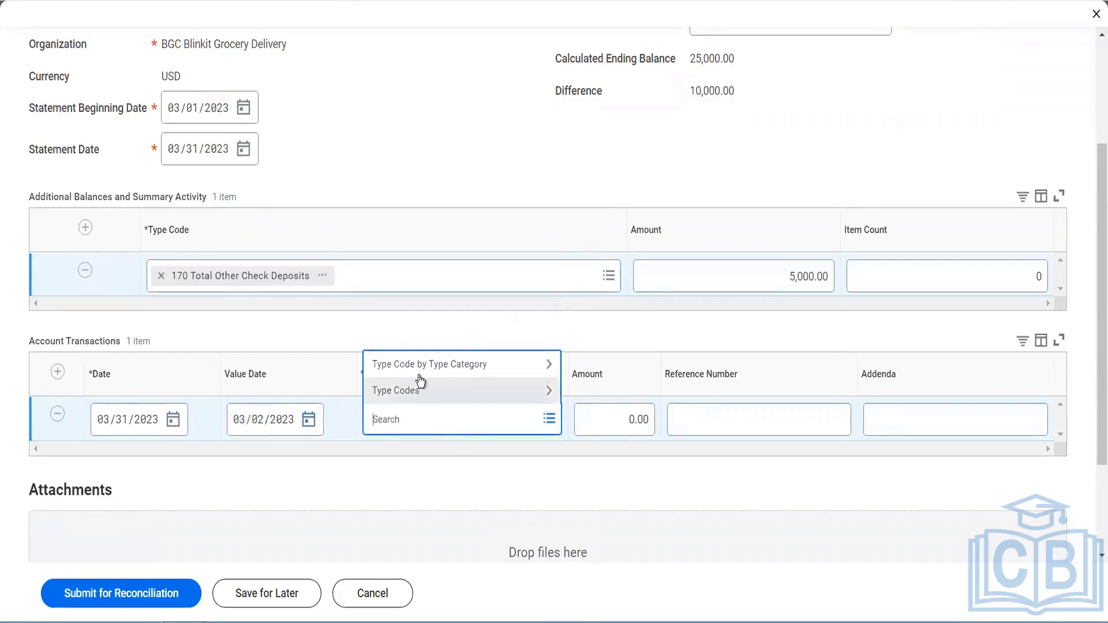
pyautogui.click(419, 365)
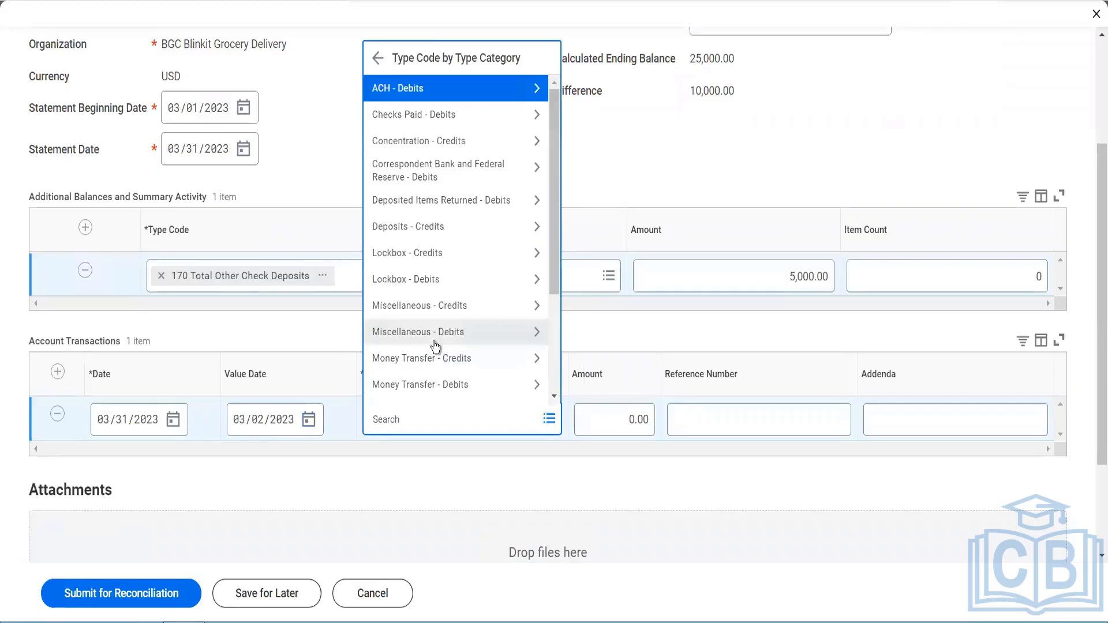
pyautogui.click(427, 230)
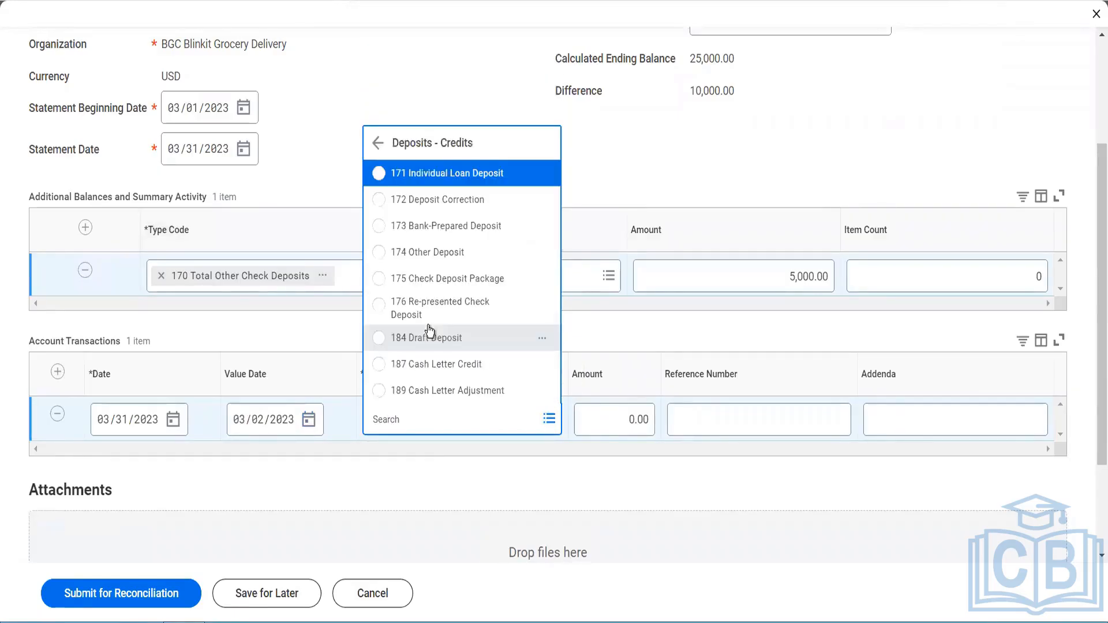
pyautogui.click(452, 185)
pyautogui.moveTo(628, 420); pyautogui.dragTo(653, 441)
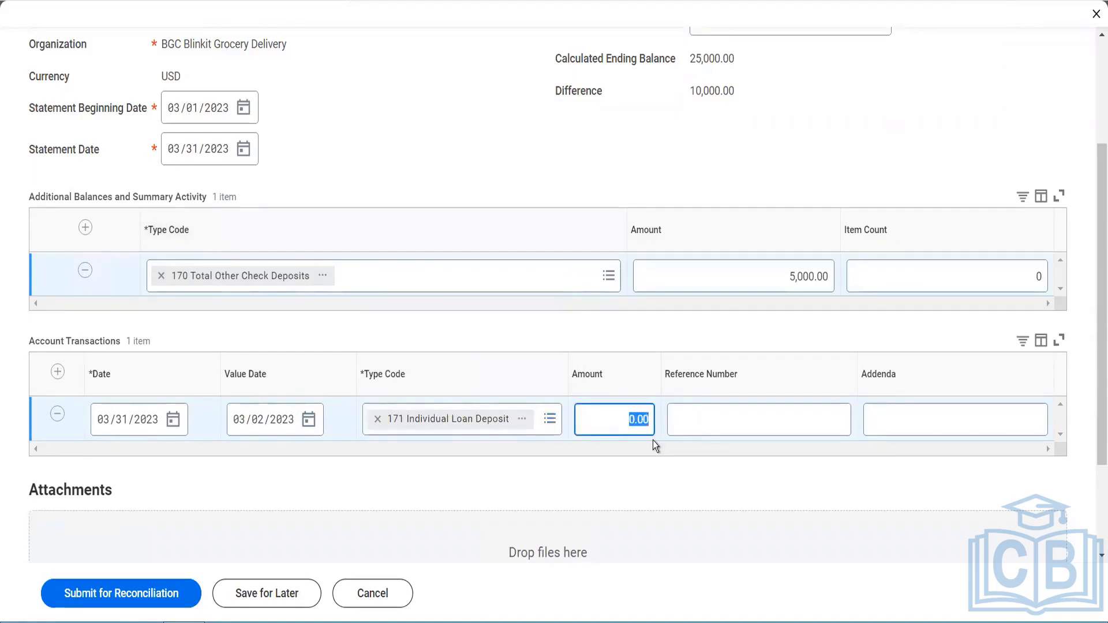
pyautogui.press('Tab')
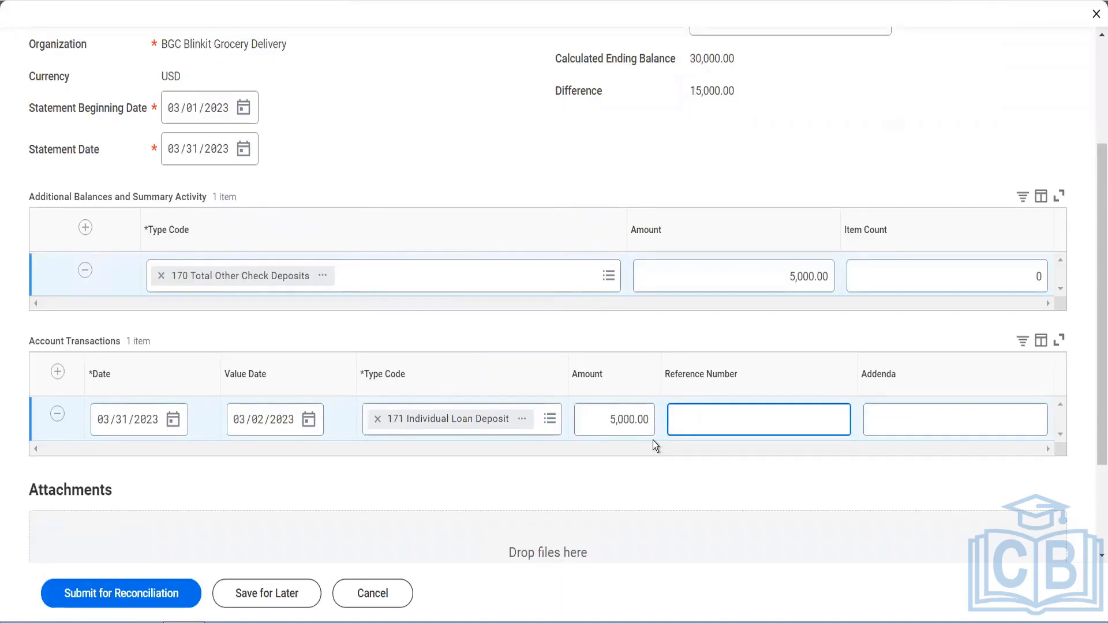
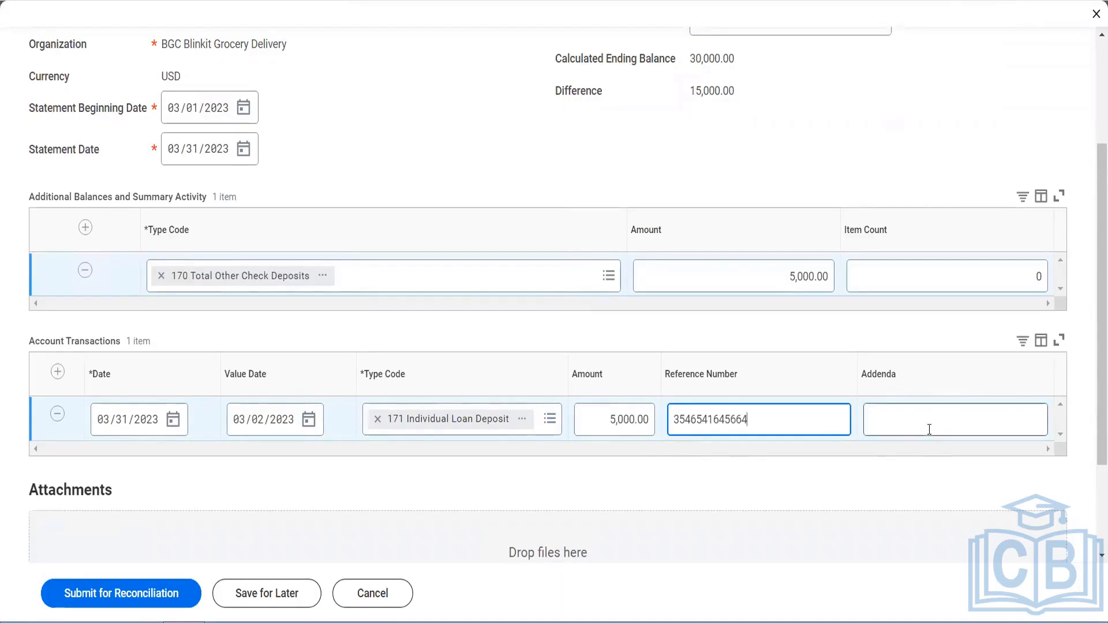
pyautogui.click(930, 429)
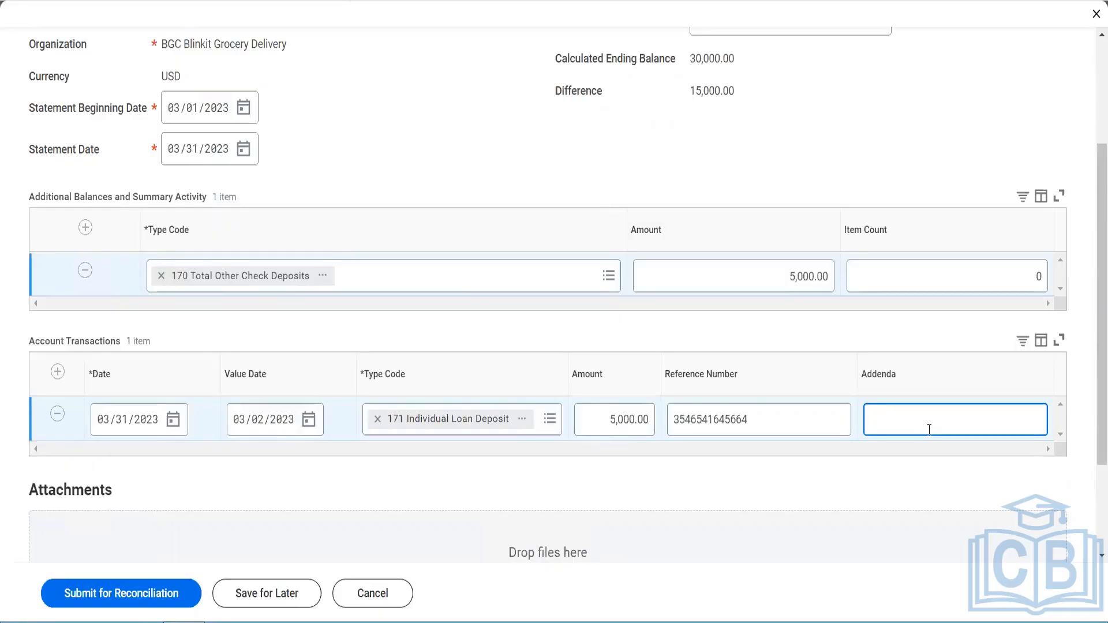
pyautogui.write('for XYZ Customer')
pyautogui.scroll(2, 864, 148)
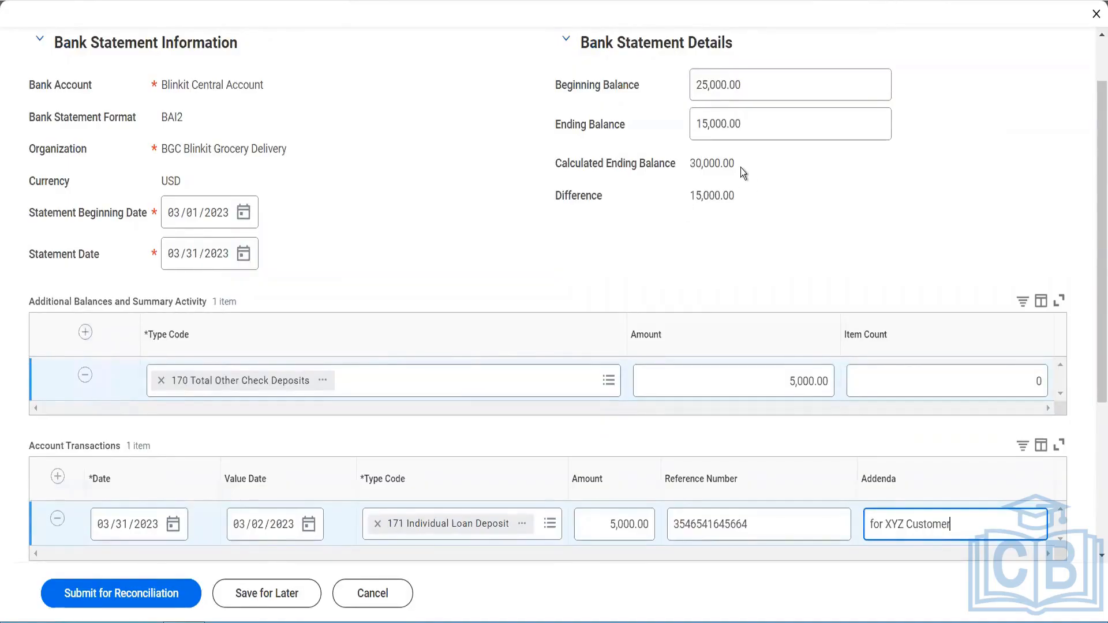
pyautogui.scroll(-2, 770, 242)
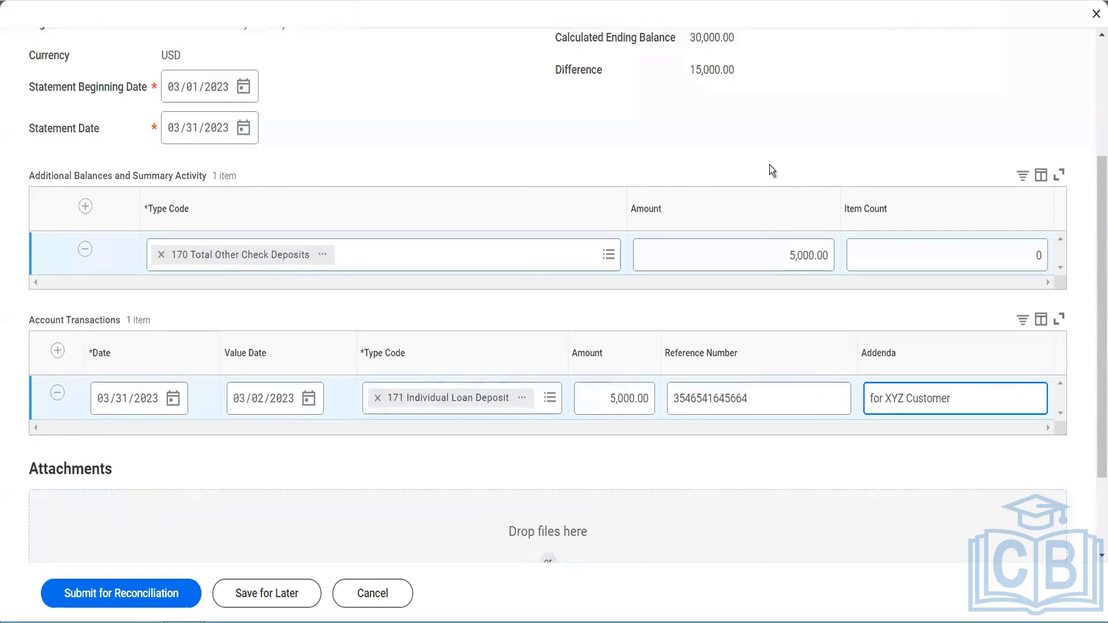
# Step: Set the statement's beginning balance to 15,000
pyautogui.scroll(3, 770, 165)
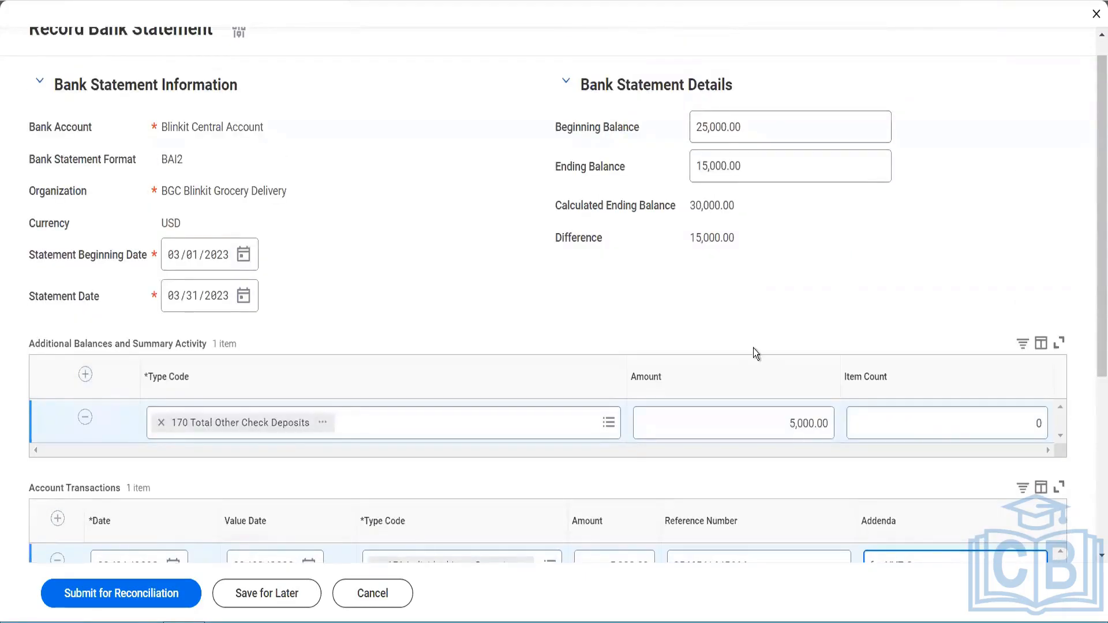
pyautogui.scroll(-4, 780, 400)
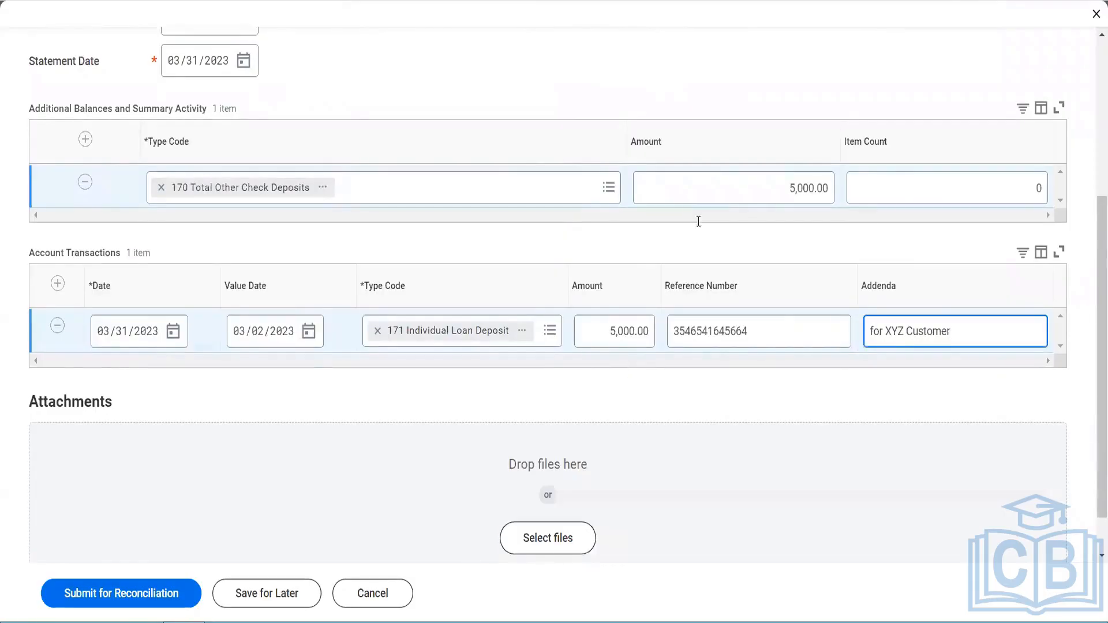
pyautogui.scroll(4, 699, 221)
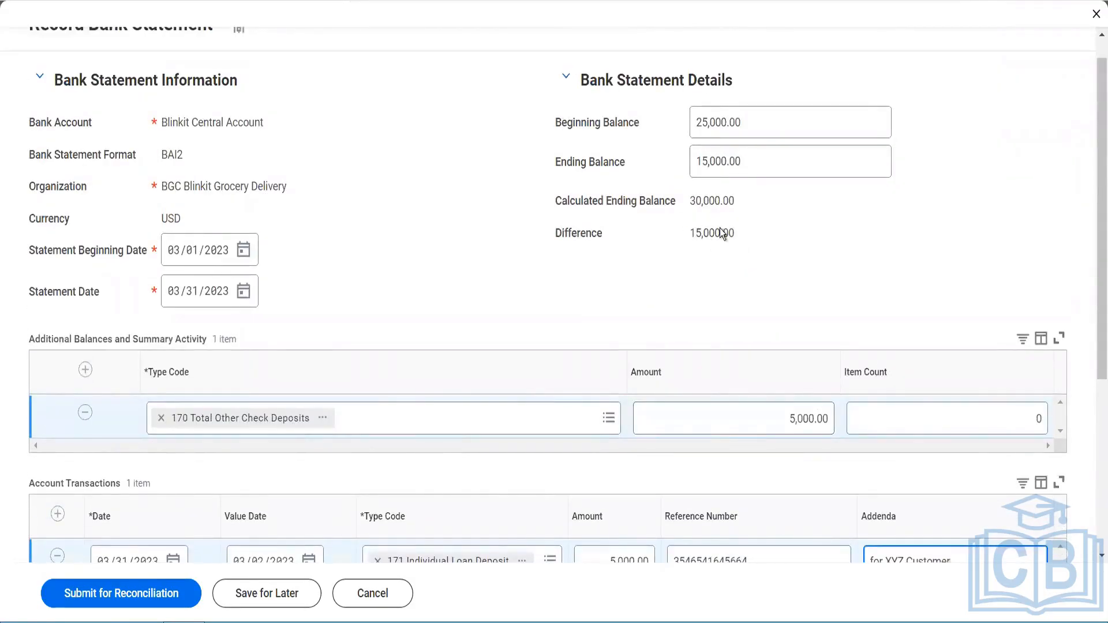
pyautogui.moveTo(751, 128); pyautogui.dragTo(660, 138)
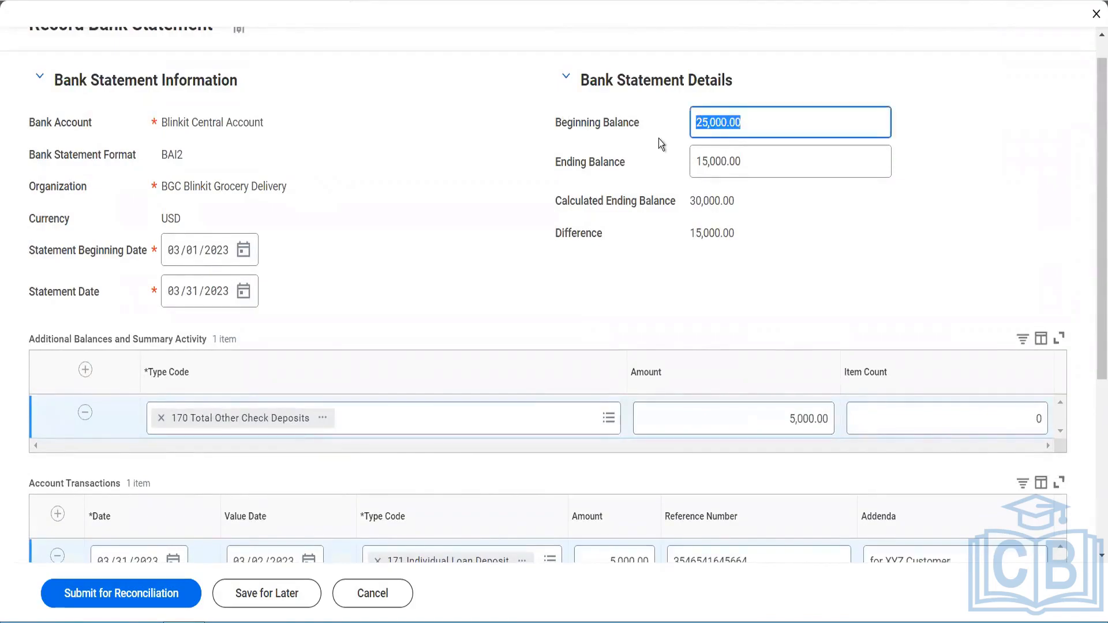
pyautogui.write('15000')
pyautogui.press('Tab')
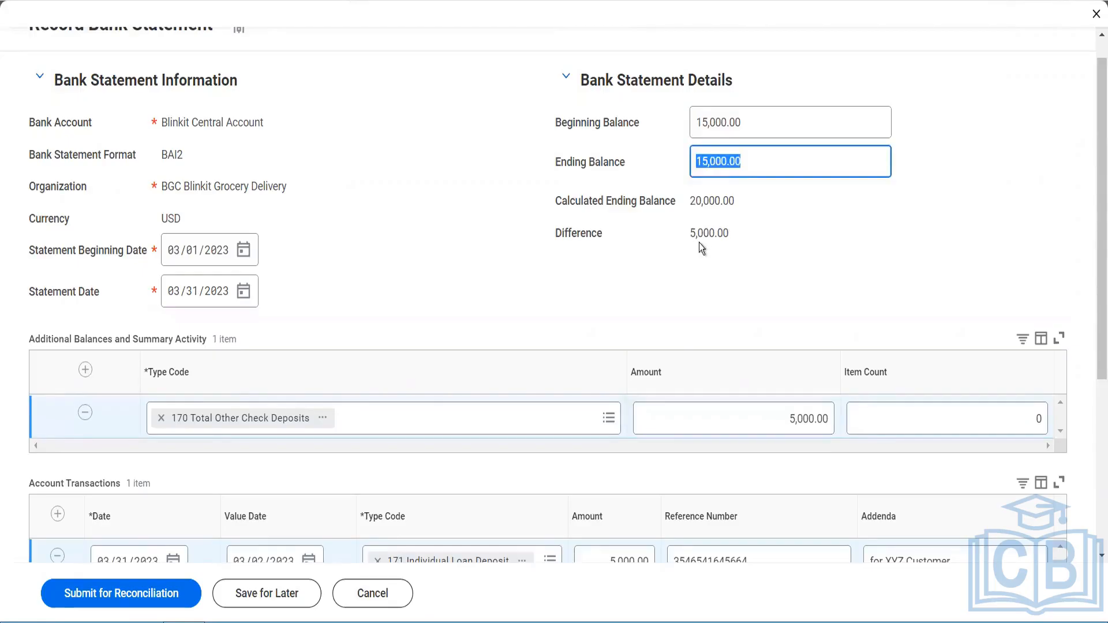
# Step: Set the account transaction's amount to 2,000
pyautogui.scroll(-5, 725, 237)
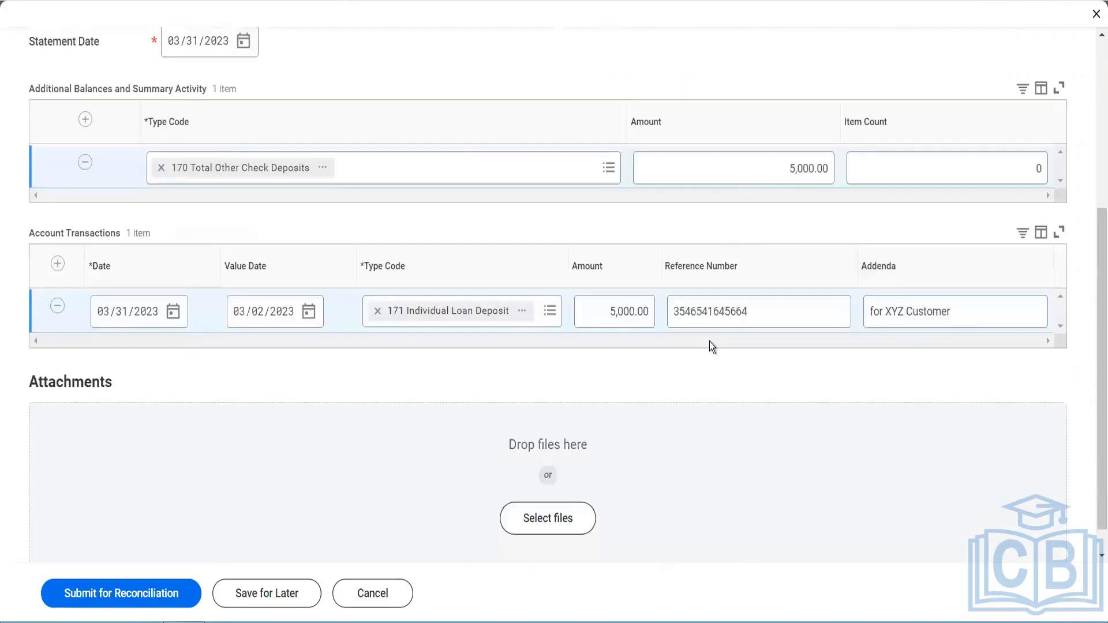
pyautogui.click(611, 323)
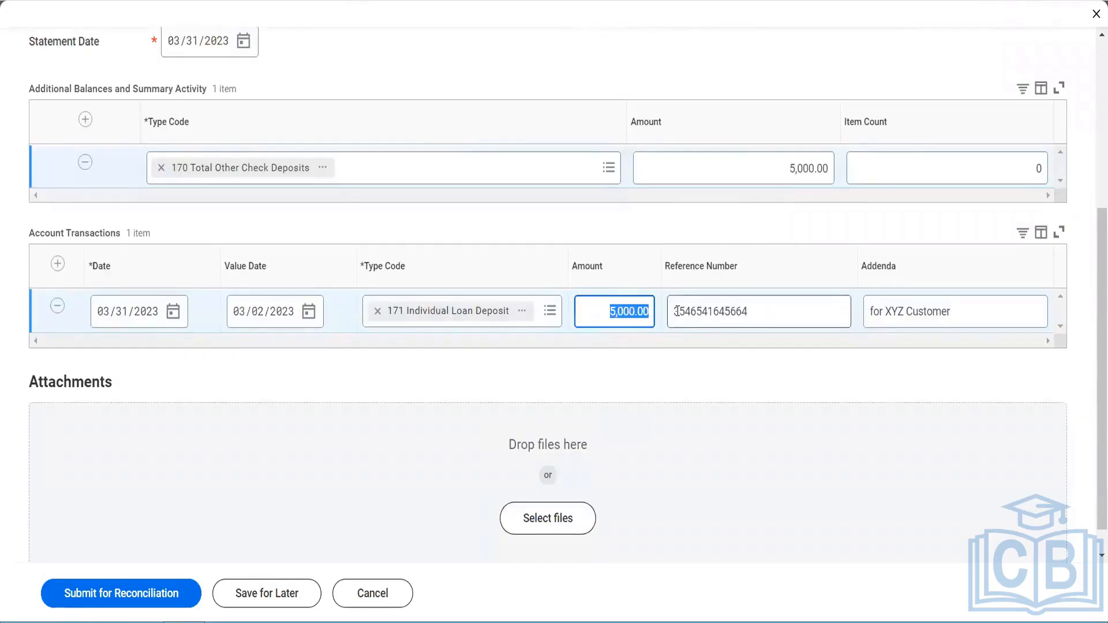
pyautogui.write('2000')
pyautogui.press('Tab')
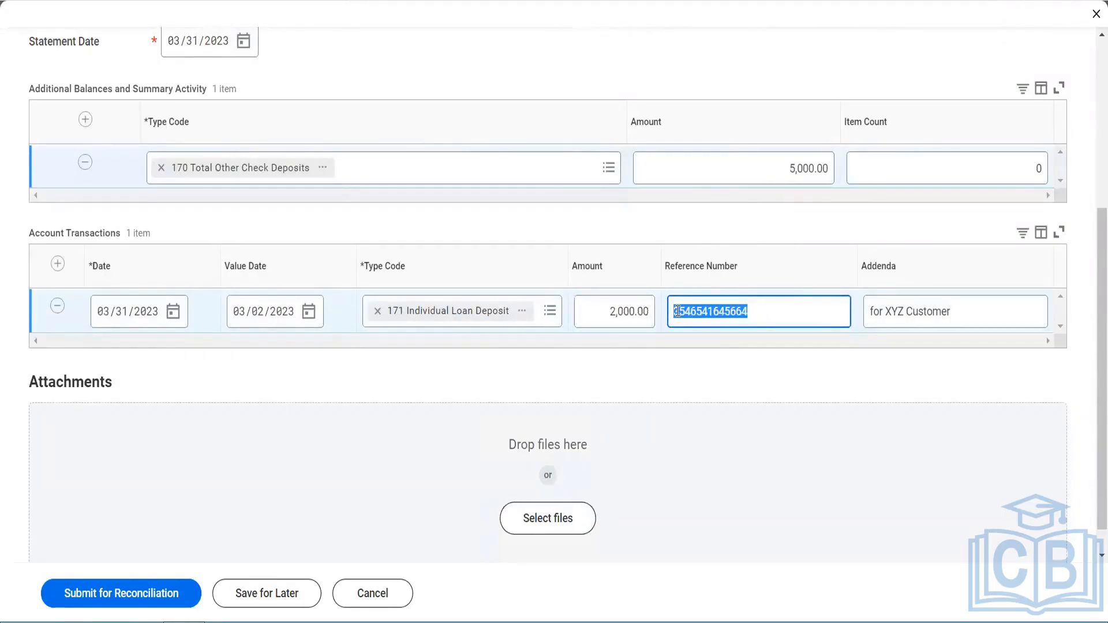
# Step: Set the summary activity row's amount to 2,000
pyautogui.scroll(5, 727, 303)
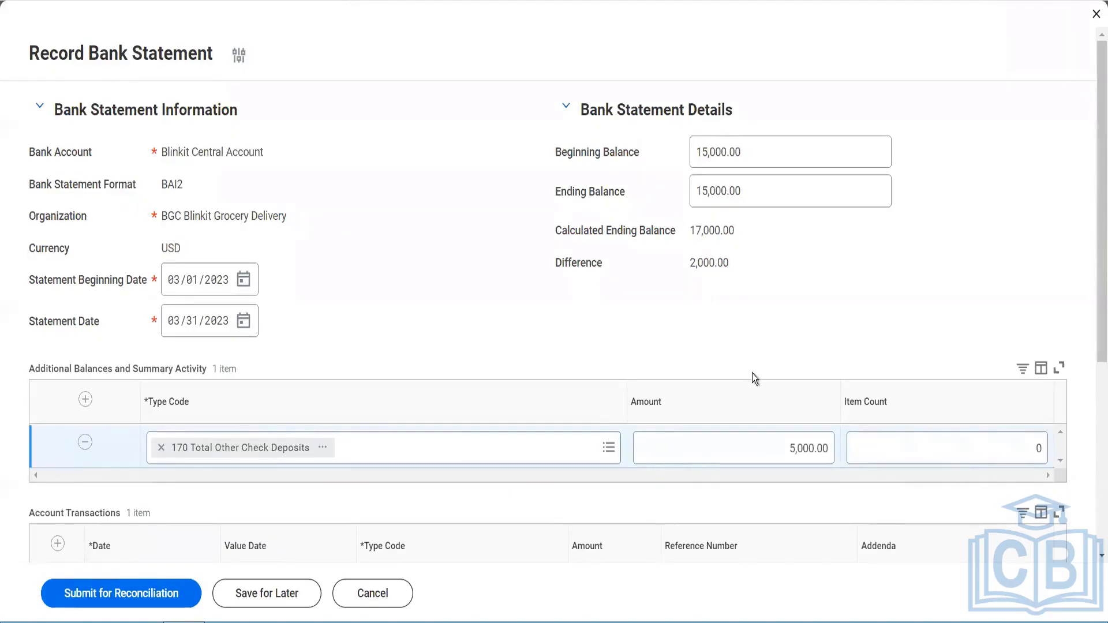
pyautogui.click(776, 447)
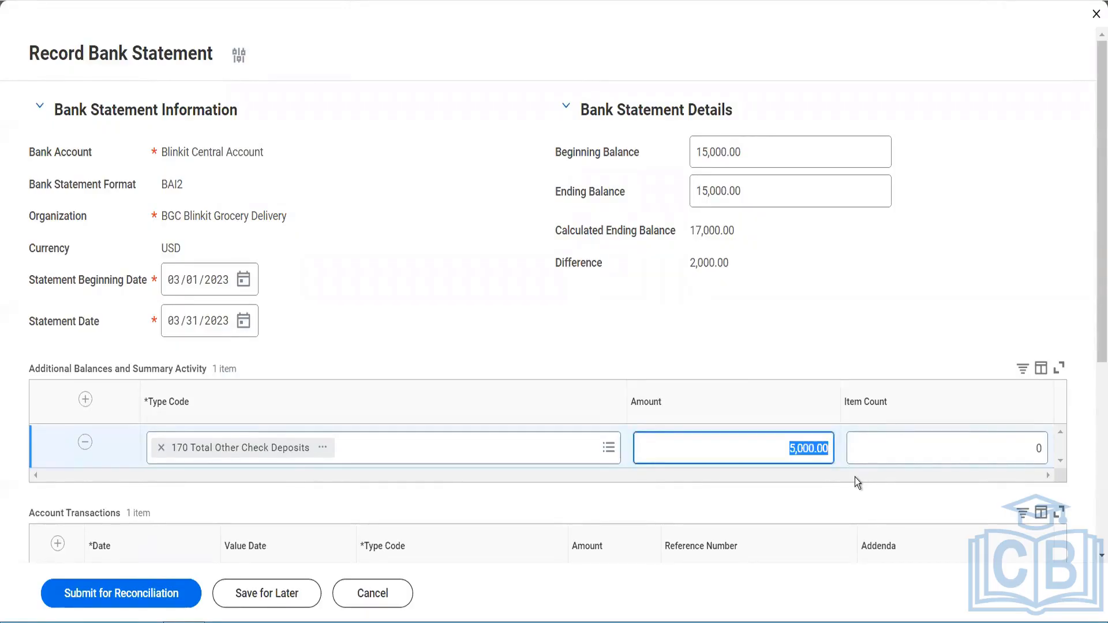
pyautogui.write('172000')
pyautogui.press('Tab')
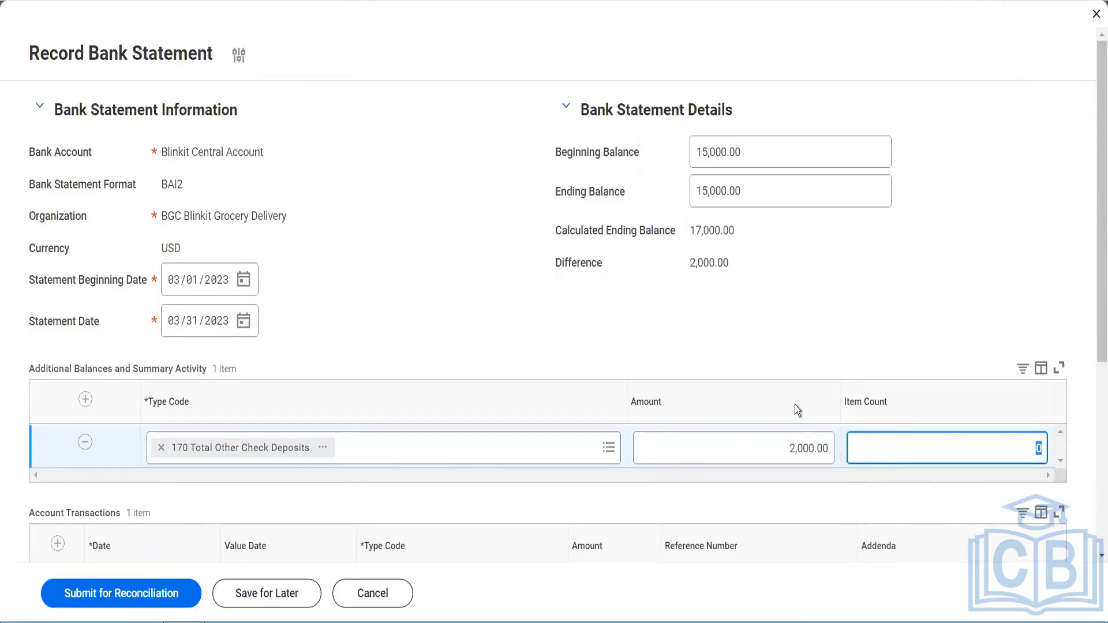
# Step: Set the account transaction's amount to 1,000
pyautogui.scroll(-5, 762, 364)
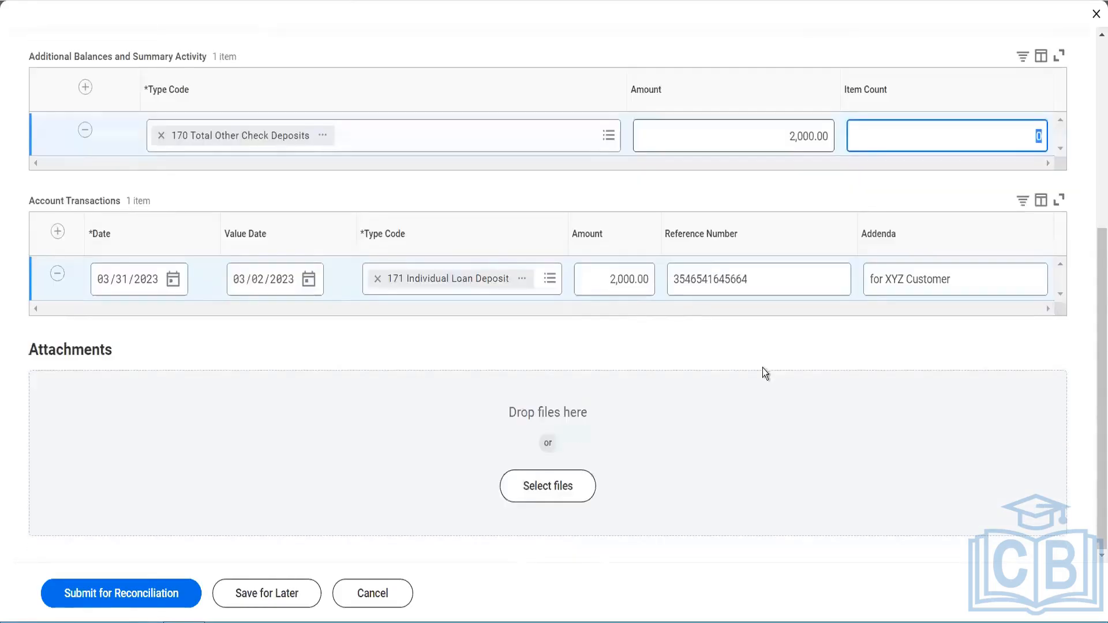
pyautogui.click(612, 280)
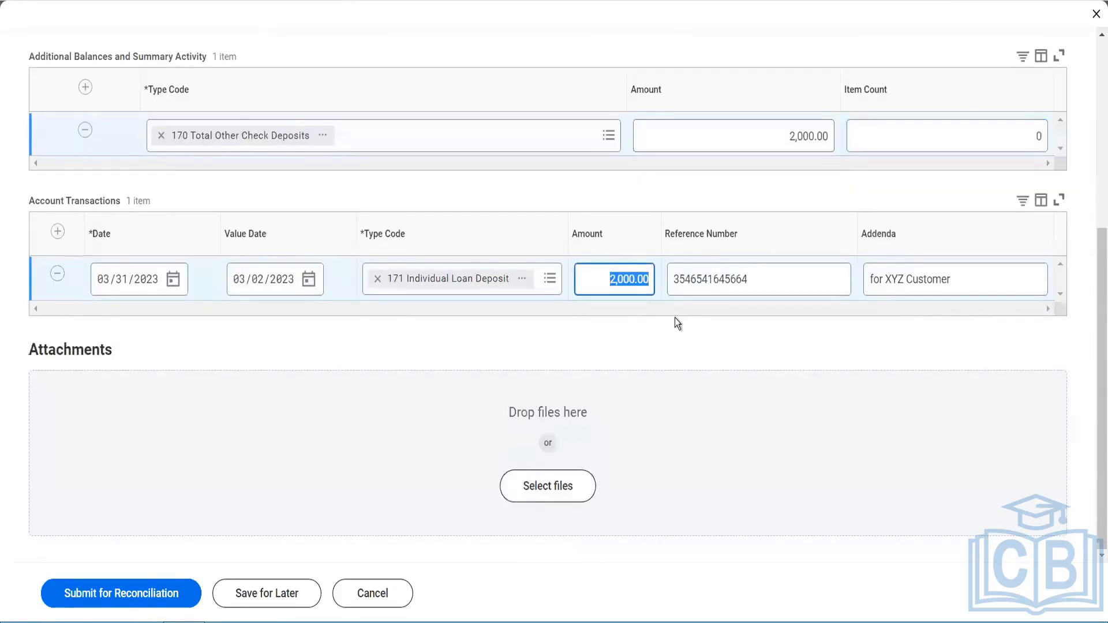
pyautogui.write('1000')
pyautogui.press('Tab')
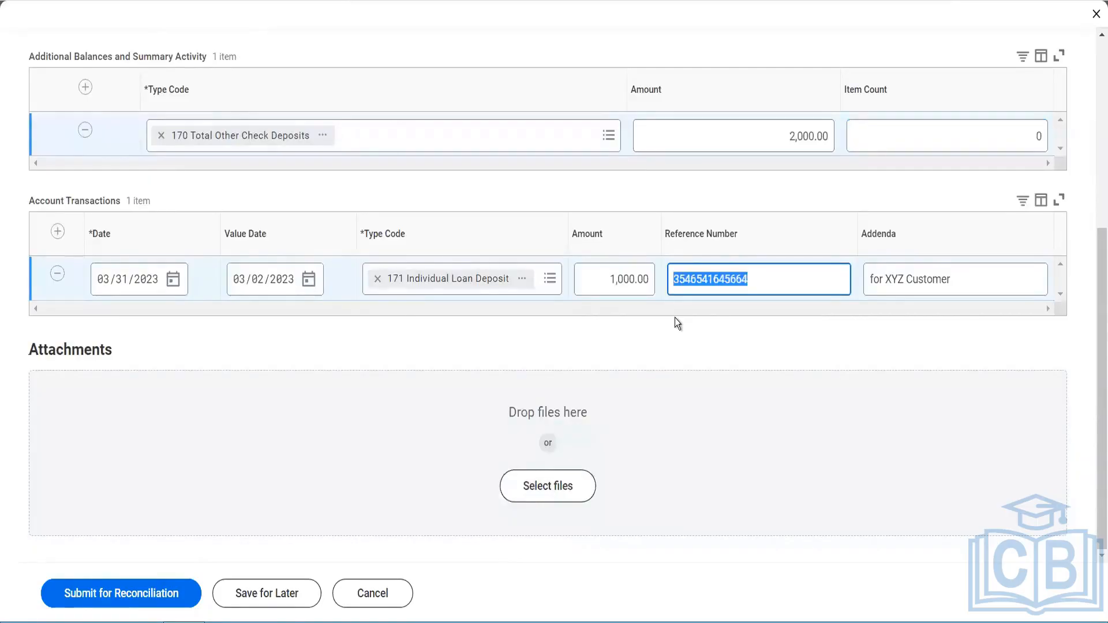
# Step: Set the ending balance to 16,000 and submit the bank statement for reconciliation
pyautogui.scroll(5, 674, 318)
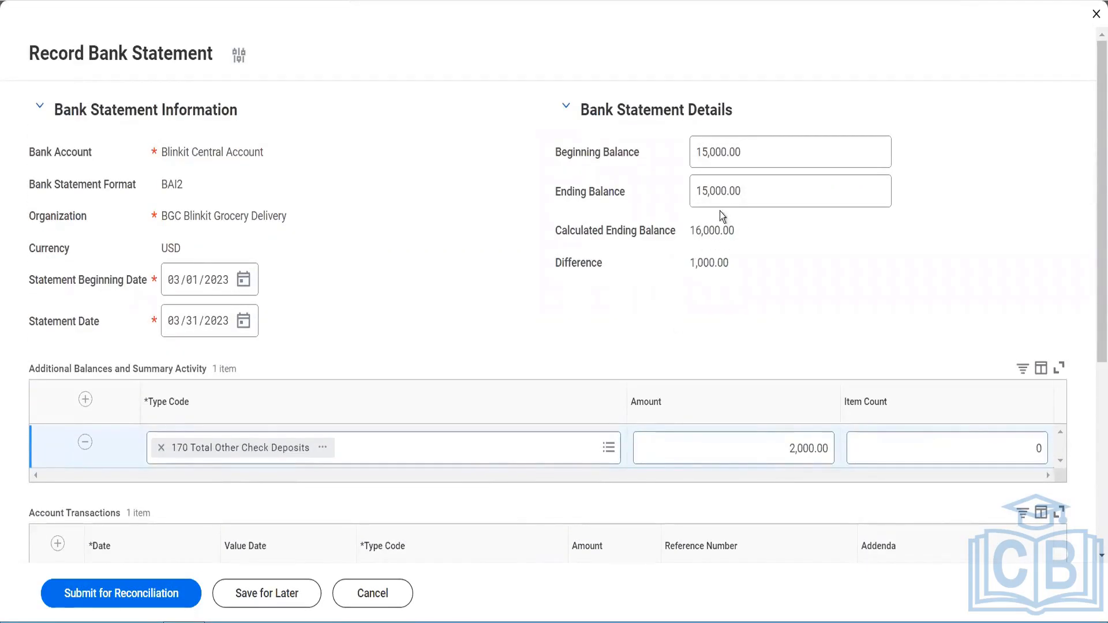
pyautogui.moveTo(742, 192); pyautogui.dragTo(666, 205)
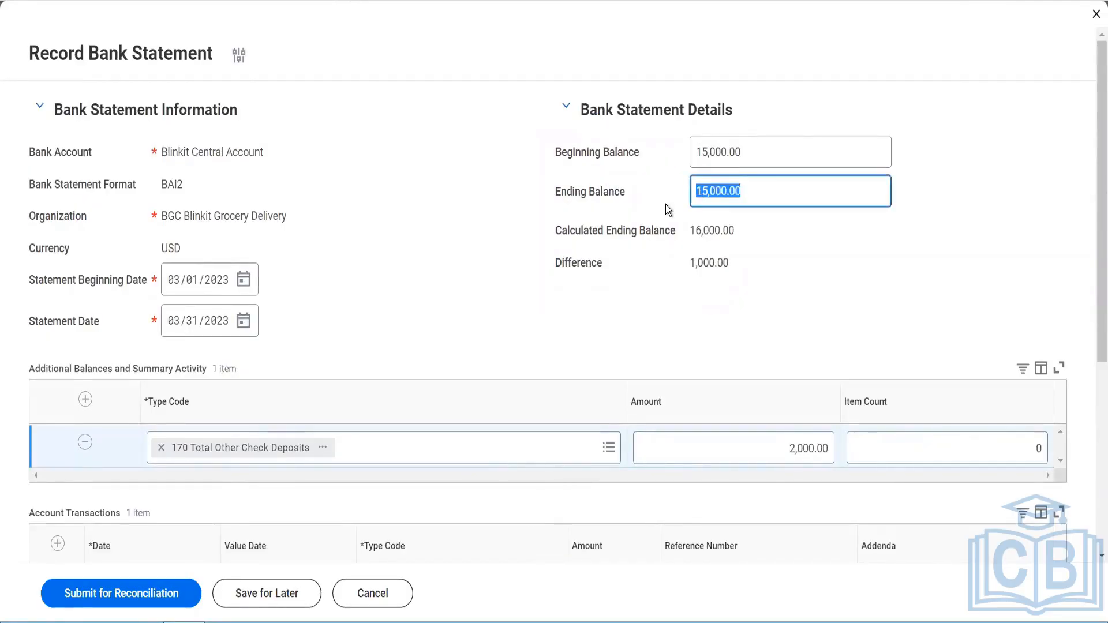
pyautogui.write('16000')
pyautogui.press('Tab')
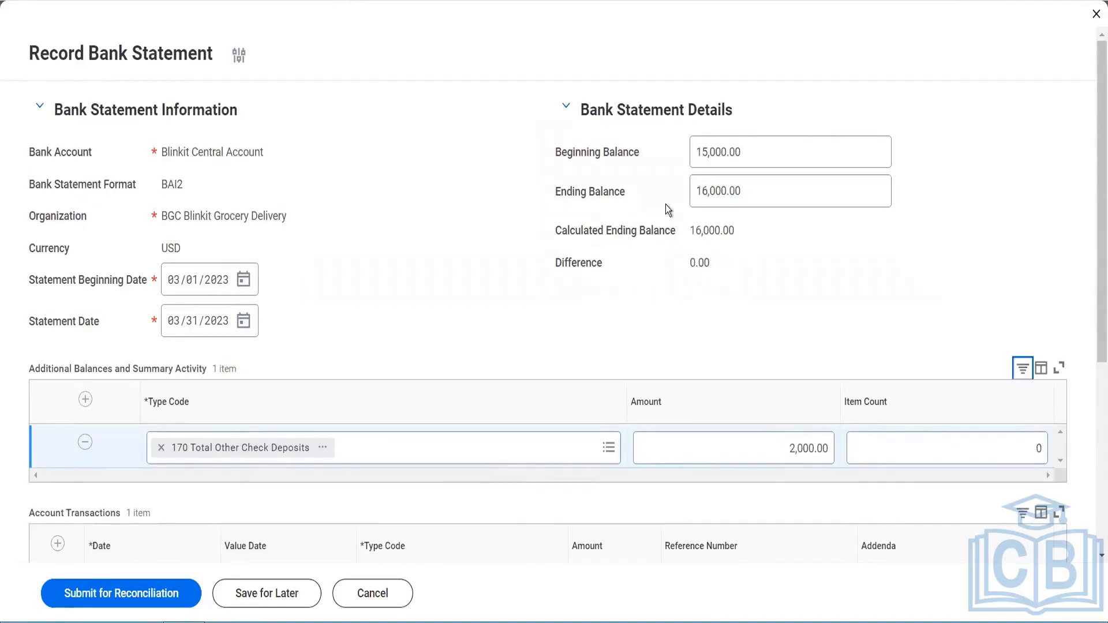
pyautogui.scroll(-3, 730, 277)
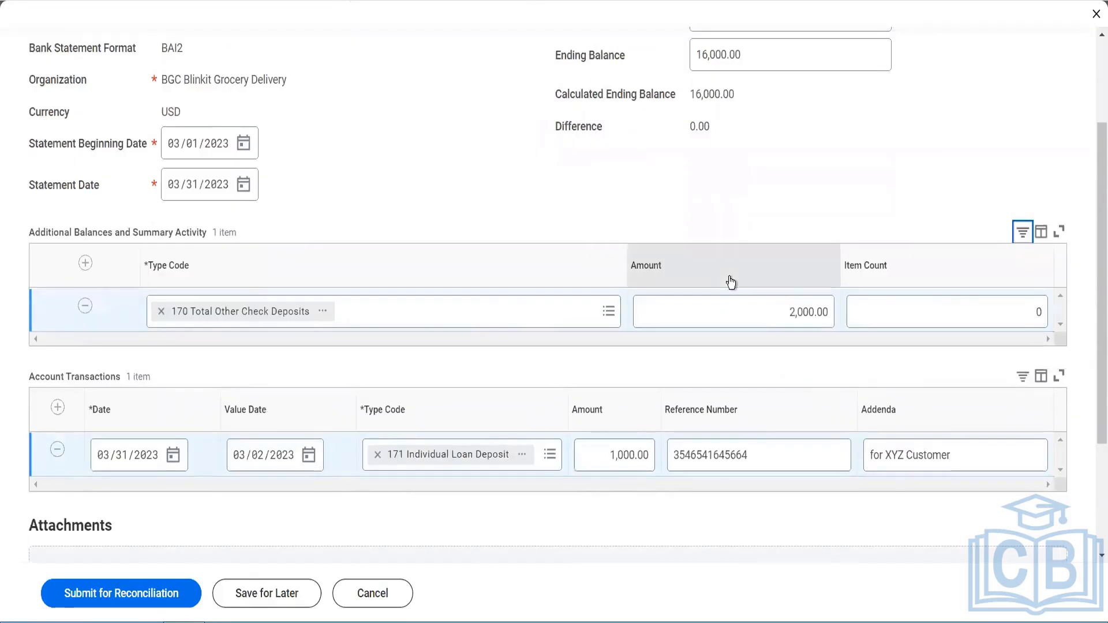
pyautogui.scroll(-4, 203, 457)
pyautogui.click(154, 593)
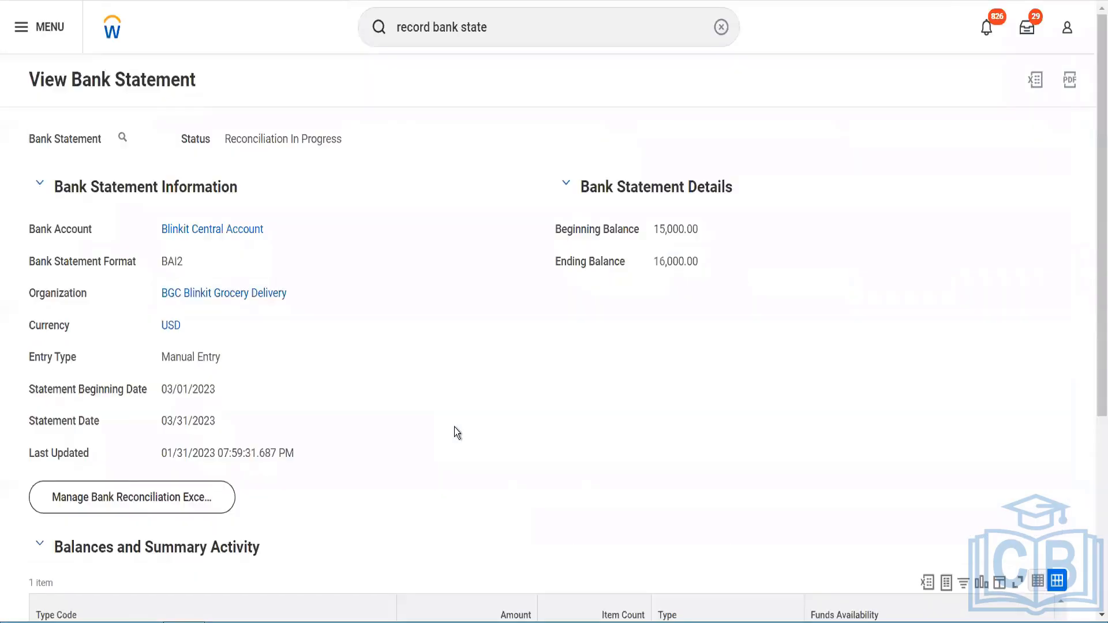
# Step: Review the recorded statement's balances and transaction detail
pyautogui.scroll(-5, 456, 432)
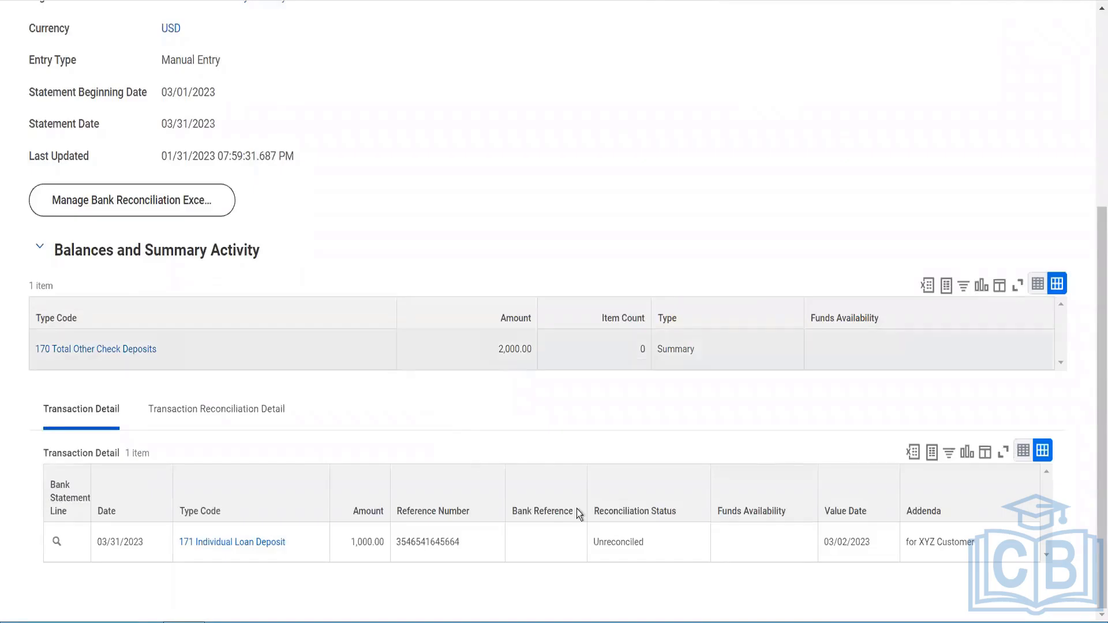
pyautogui.scroll(2, 430, 324)
pyautogui.scroll(3, 431, 327)
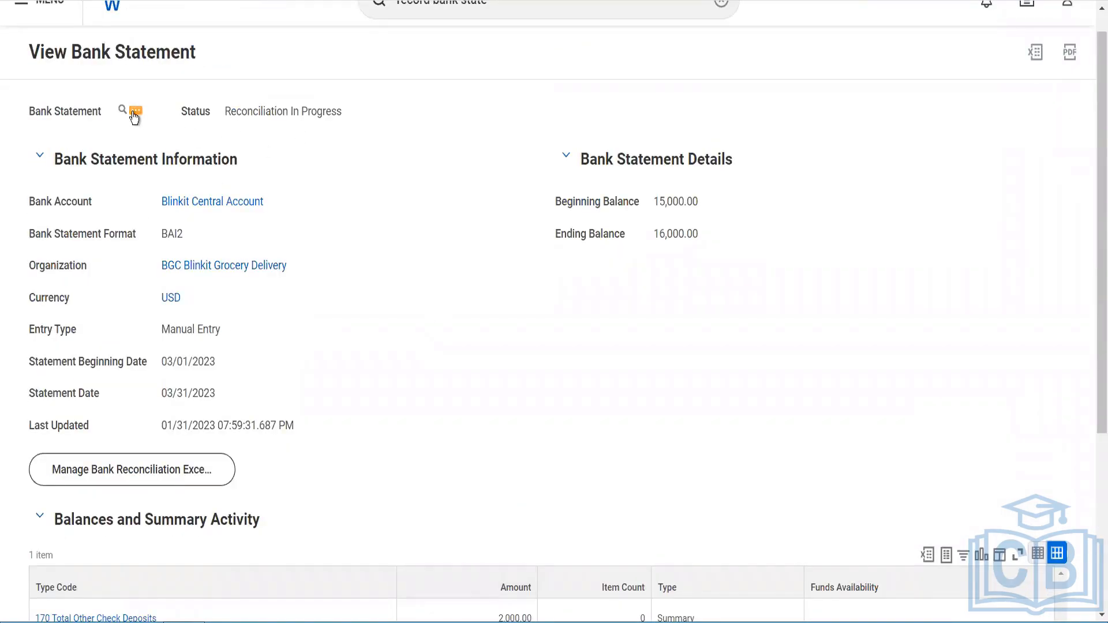
pyautogui.click(134, 116)
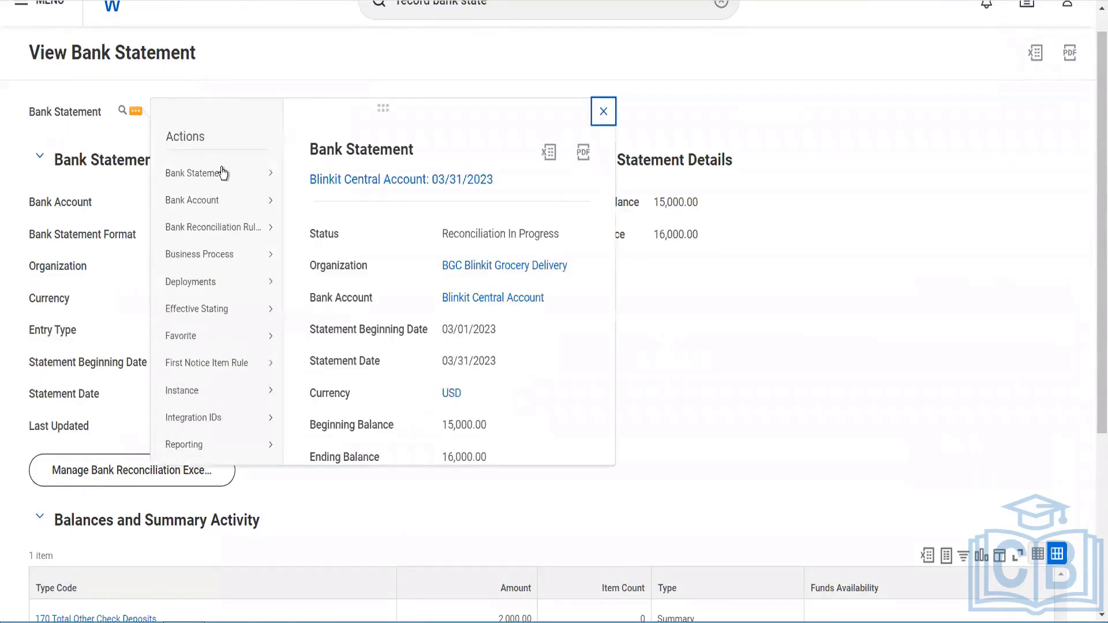
pyautogui.moveTo(223, 173)
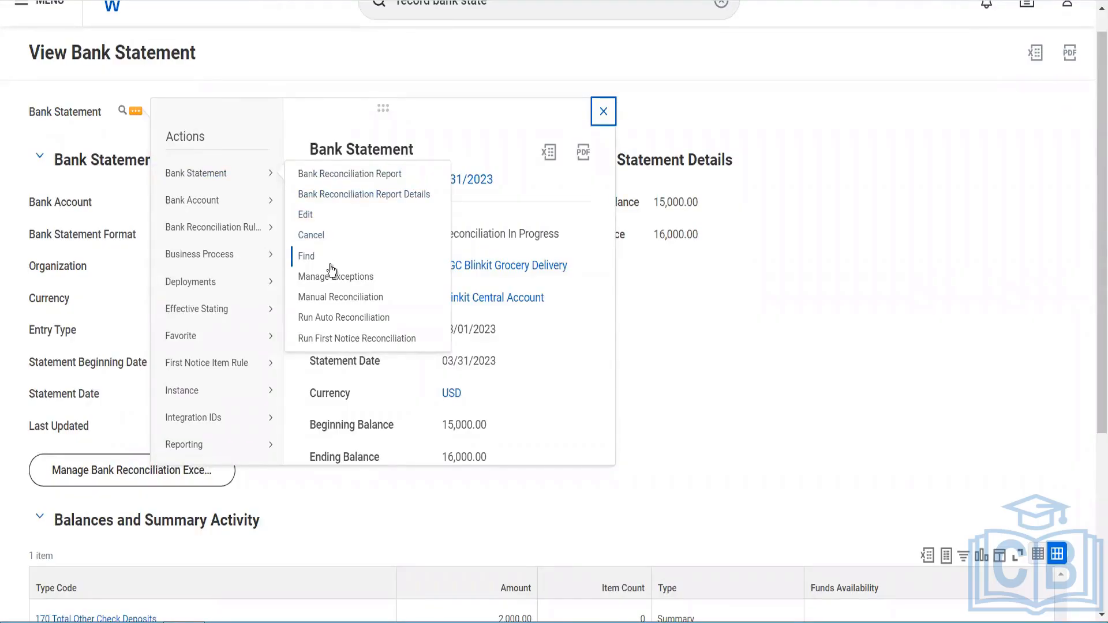
pyautogui.click(363, 304)
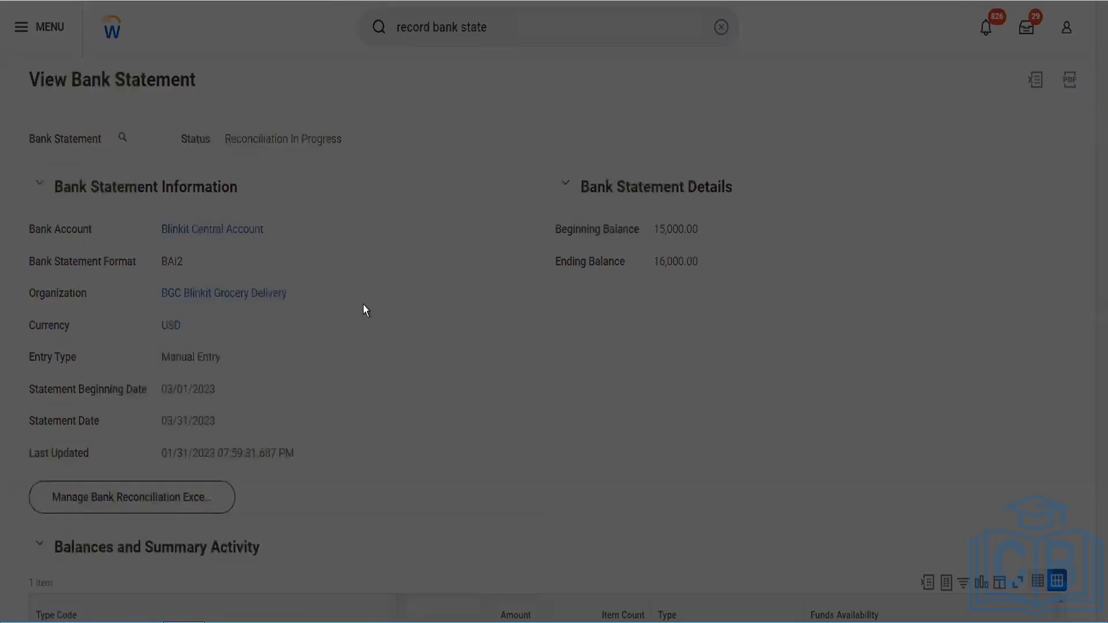
pyautogui.scroll(-1, 362, 305)
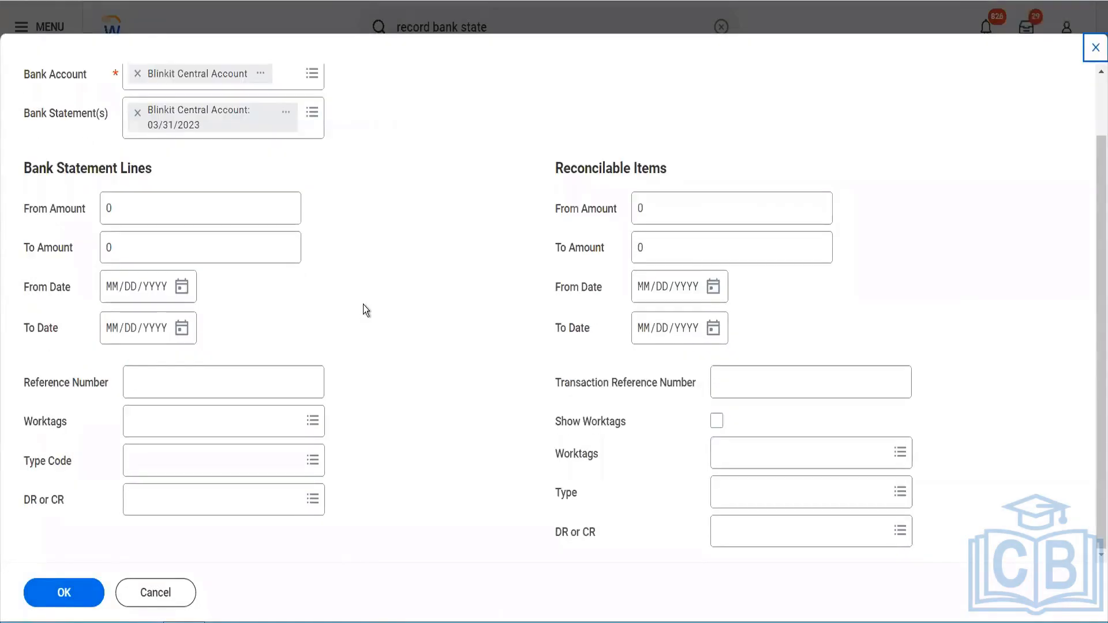
pyautogui.click(148, 208)
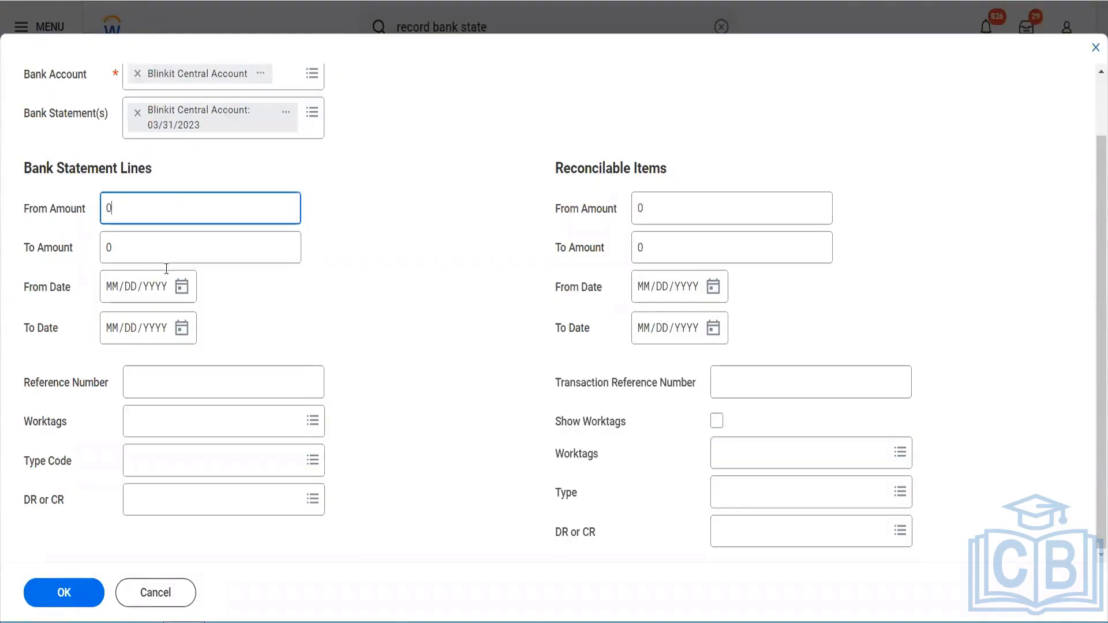
pyautogui.click(172, 371)
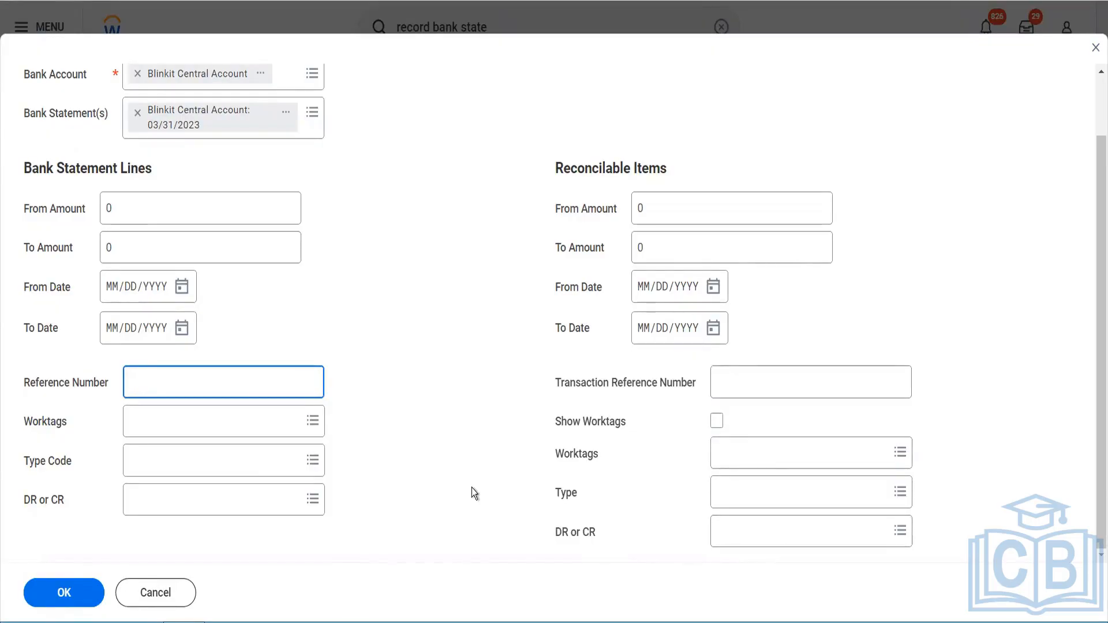
pyautogui.scroll(2, 473, 487)
pyautogui.click(168, 593)
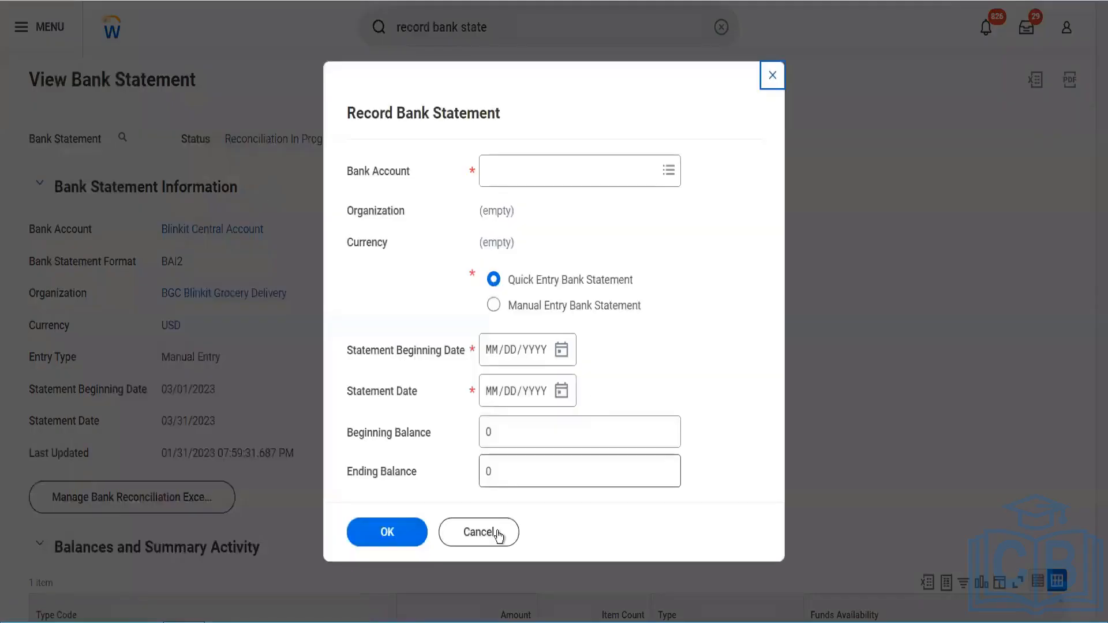
pyautogui.click(478, 532)
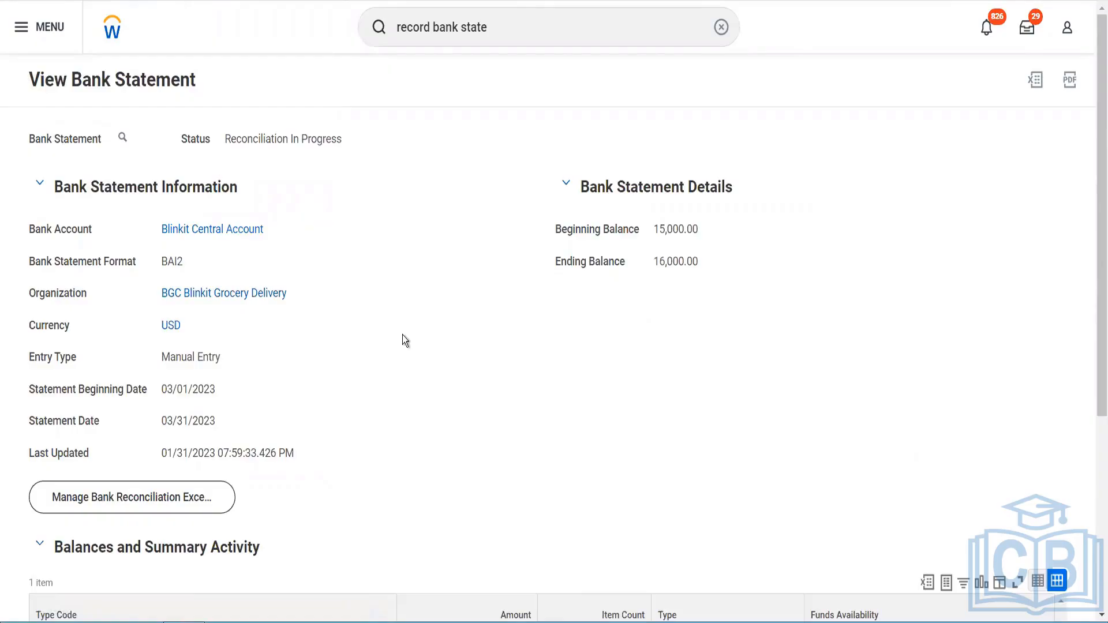
# Step: View the statement's transaction reconciliation detail
pyautogui.scroll(-5, 403, 339)
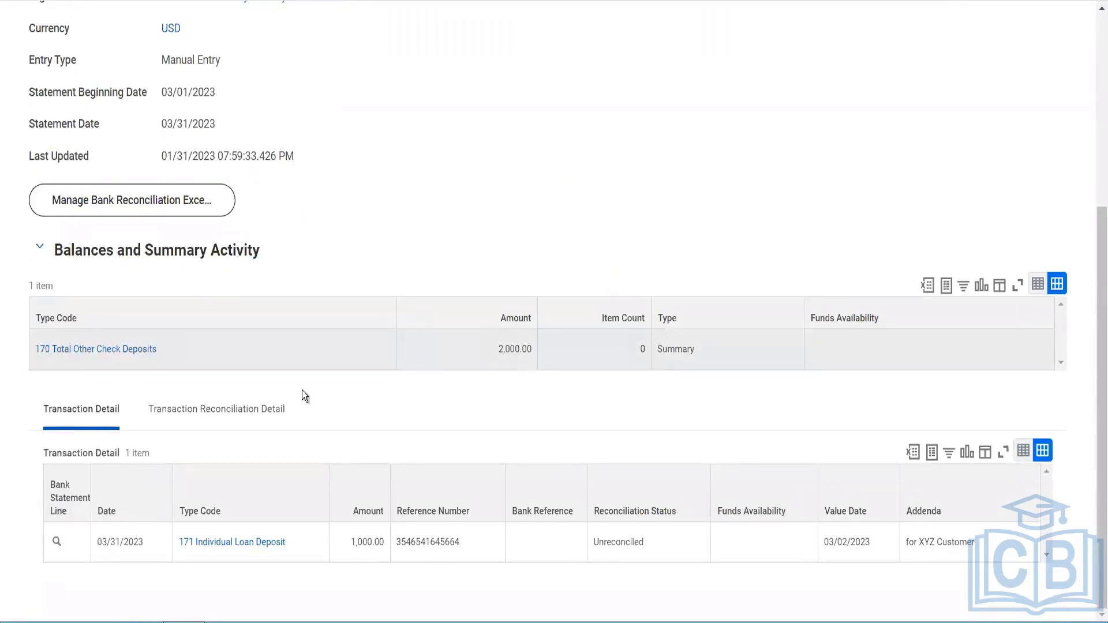
pyautogui.click(231, 411)
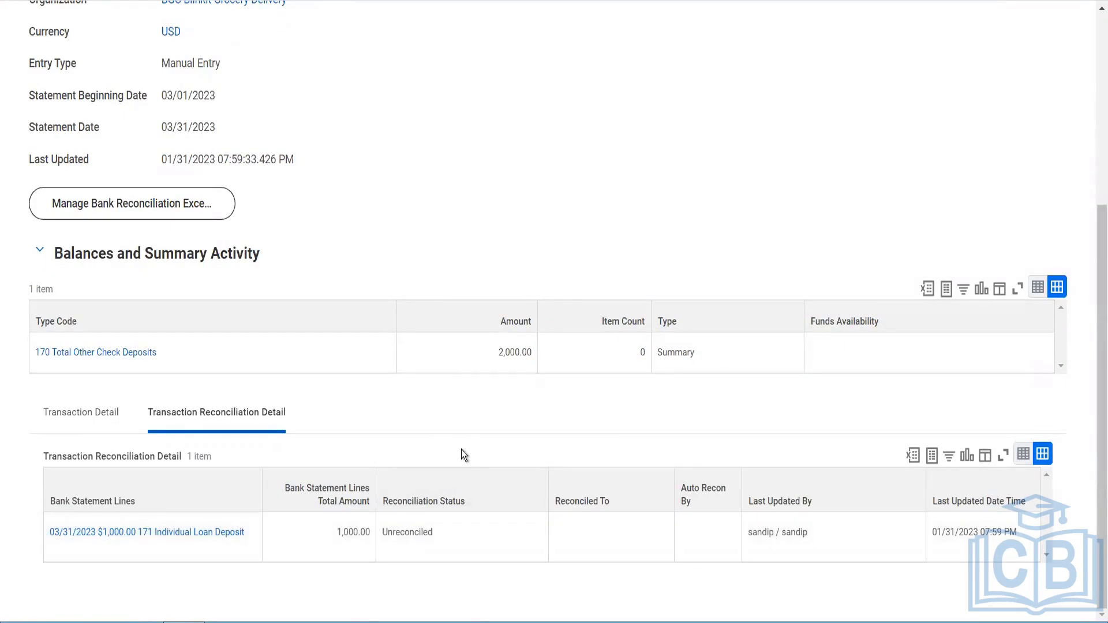
pyautogui.scroll(5, 448, 260)
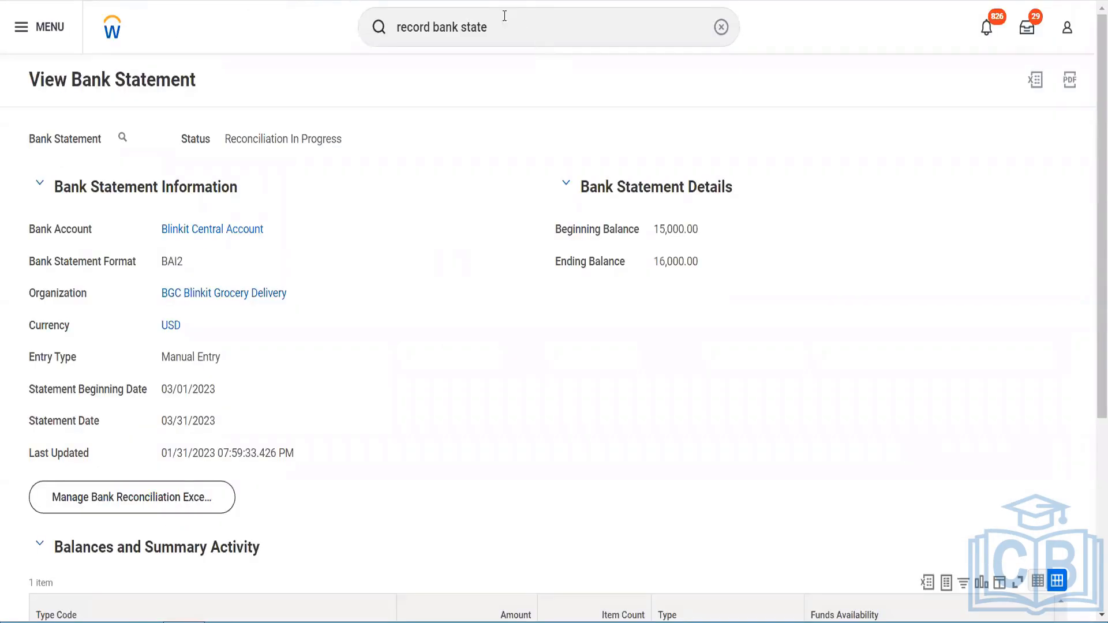
# Step: Search for the bank statement business processes and open Bank Statement Event (Default Definition)
pyautogui.click(431, 27)
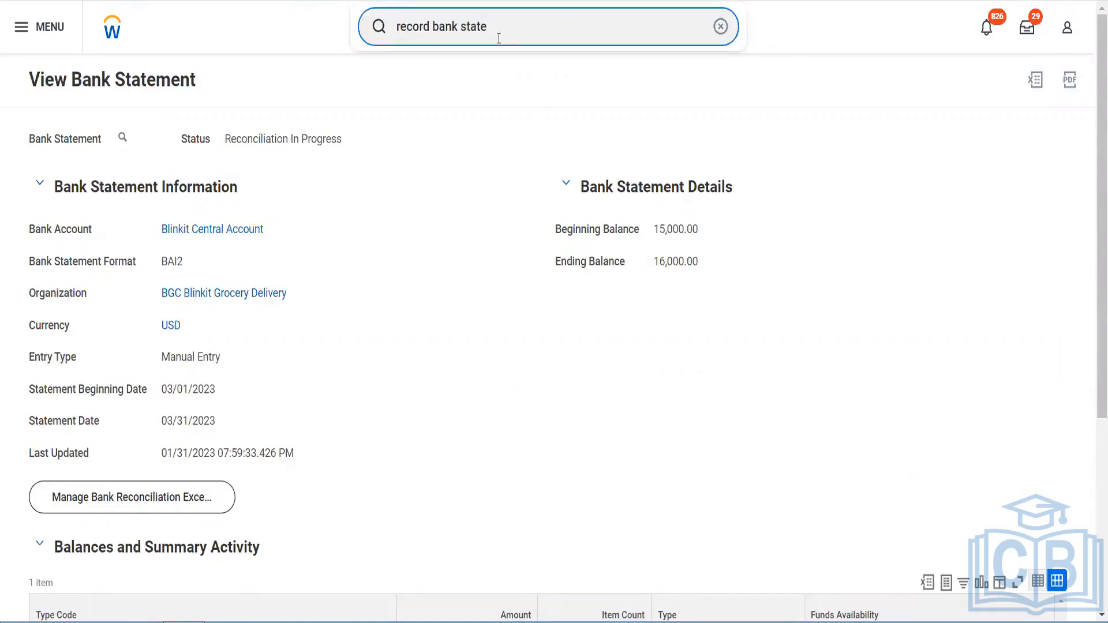
pyautogui.moveTo(499, 38); pyautogui.dragTo(353, 37)
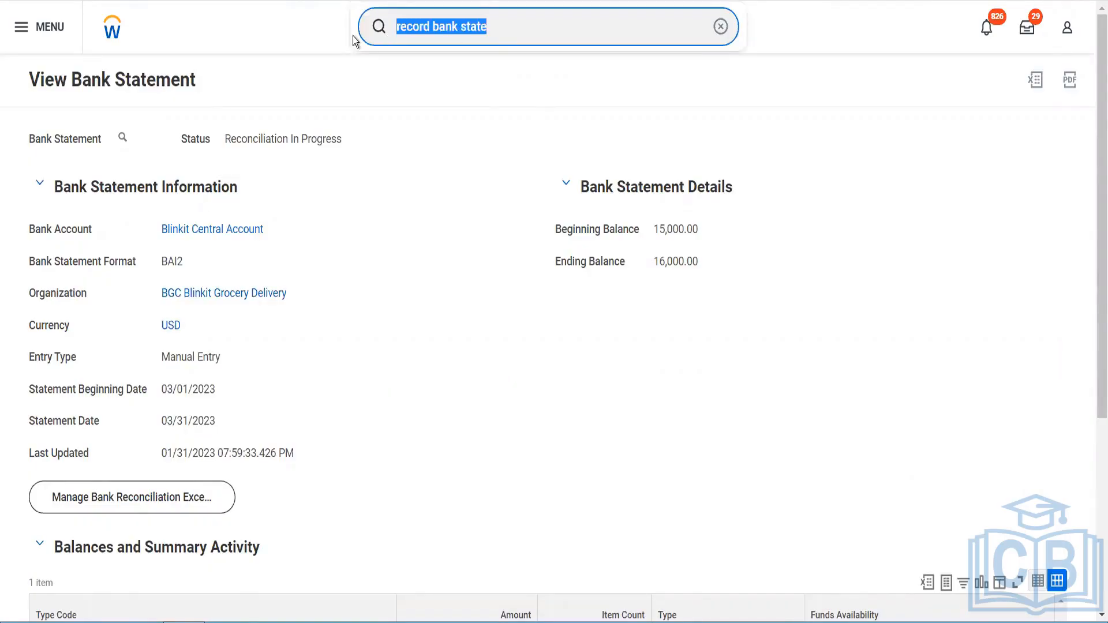
pyautogui.write('BP: Bank')
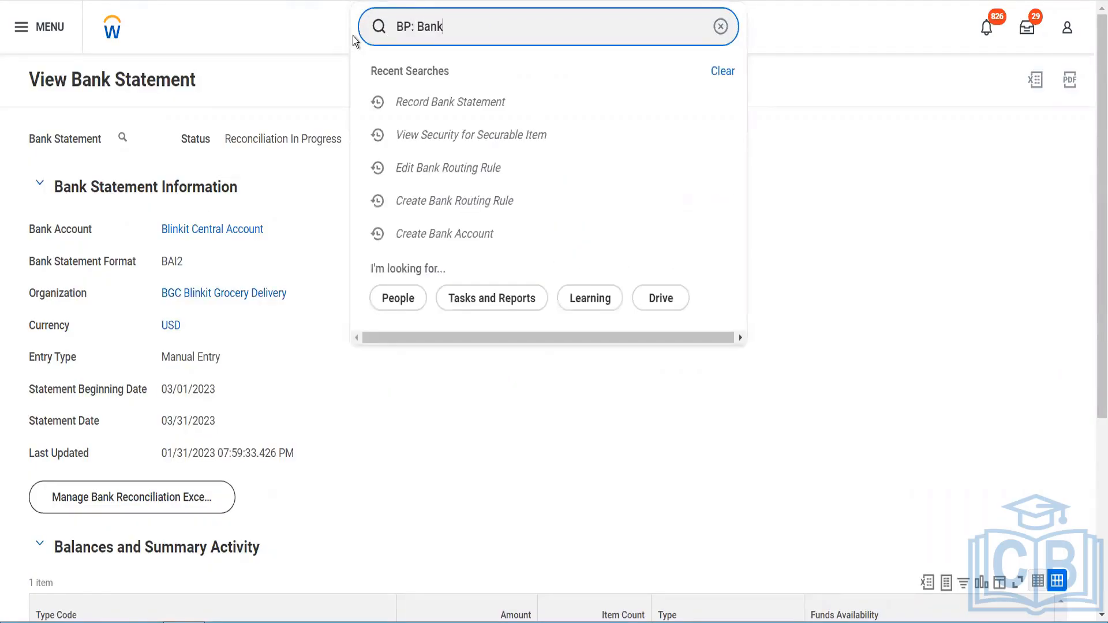
pyautogui.write(' statement')
pyautogui.press('Return')
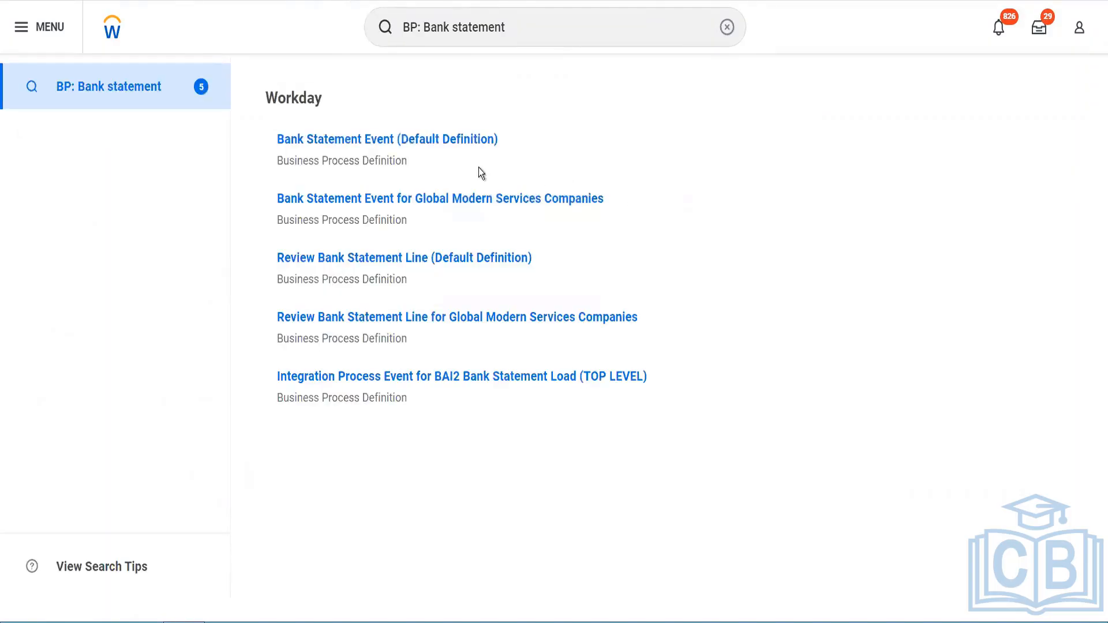
pyautogui.moveTo(468, 151)
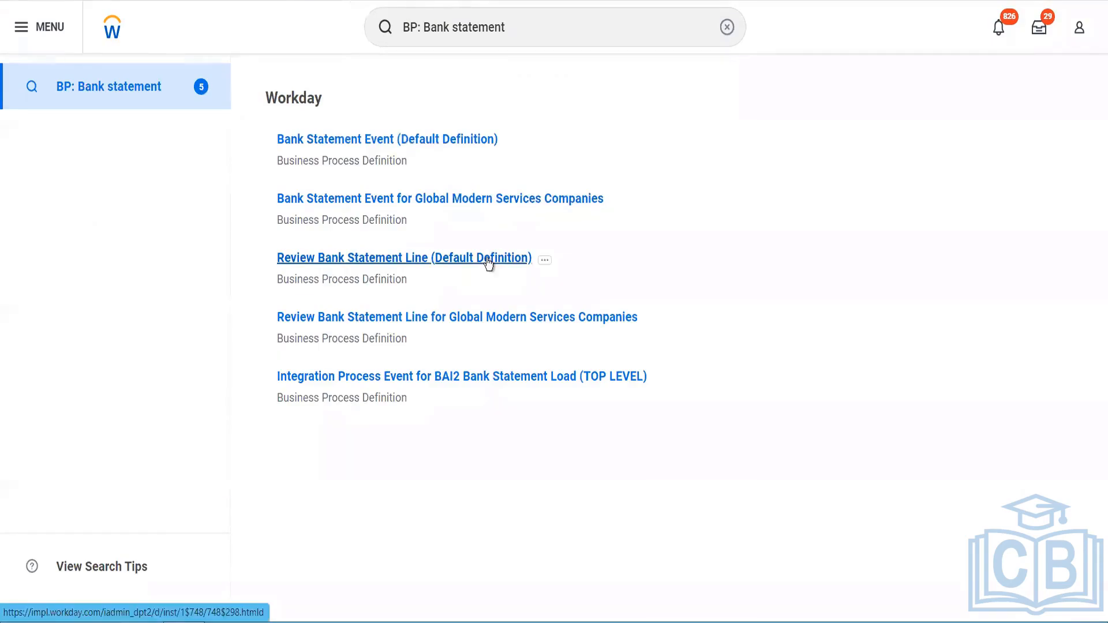
pyautogui.click(432, 141)
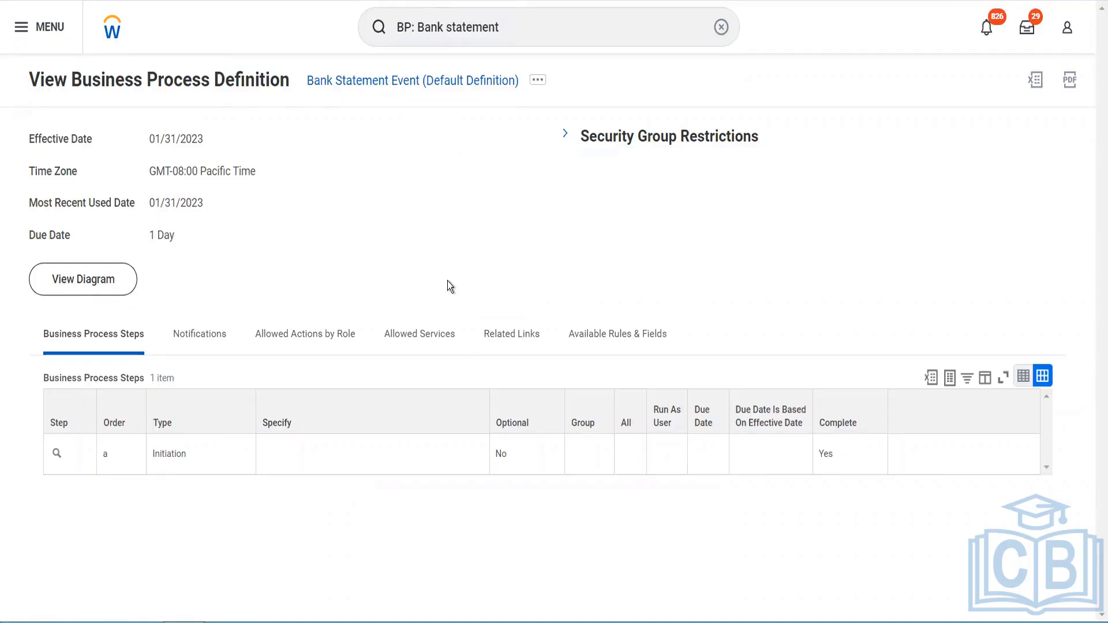
# Step: Search for the supplier Fox Industries and open the Fox Industries Blinkit supplier profile
pyautogui.click(505, 35)
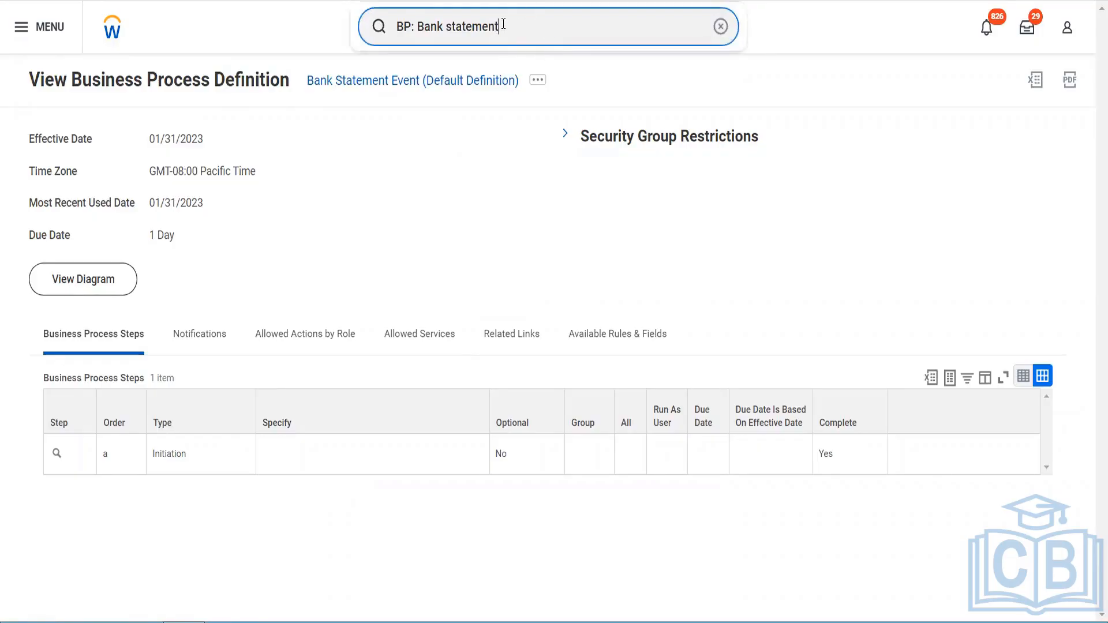
pyautogui.moveTo(504, 24); pyautogui.dragTo(392, 39)
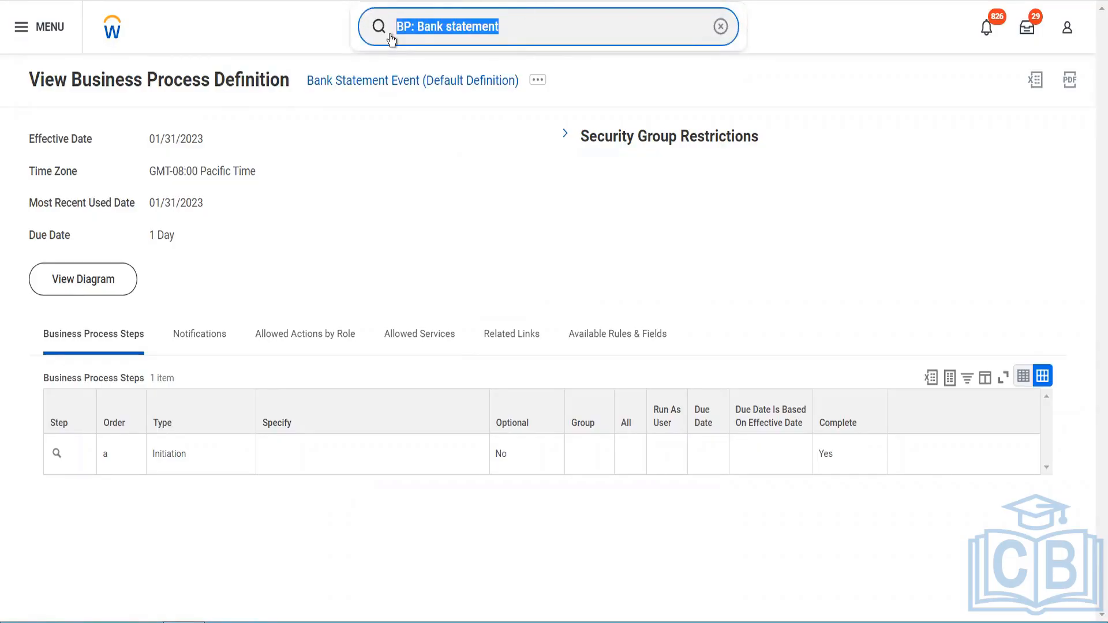
pyautogui.write('Supplier')
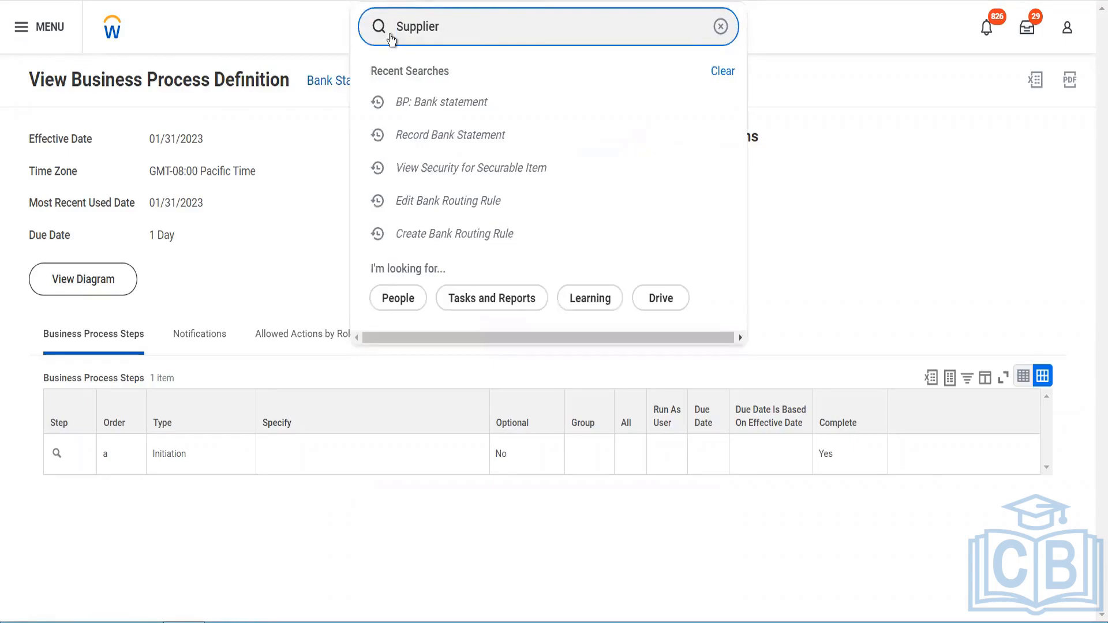
pyautogui.write(': Fox industries')
pyautogui.press('Return')
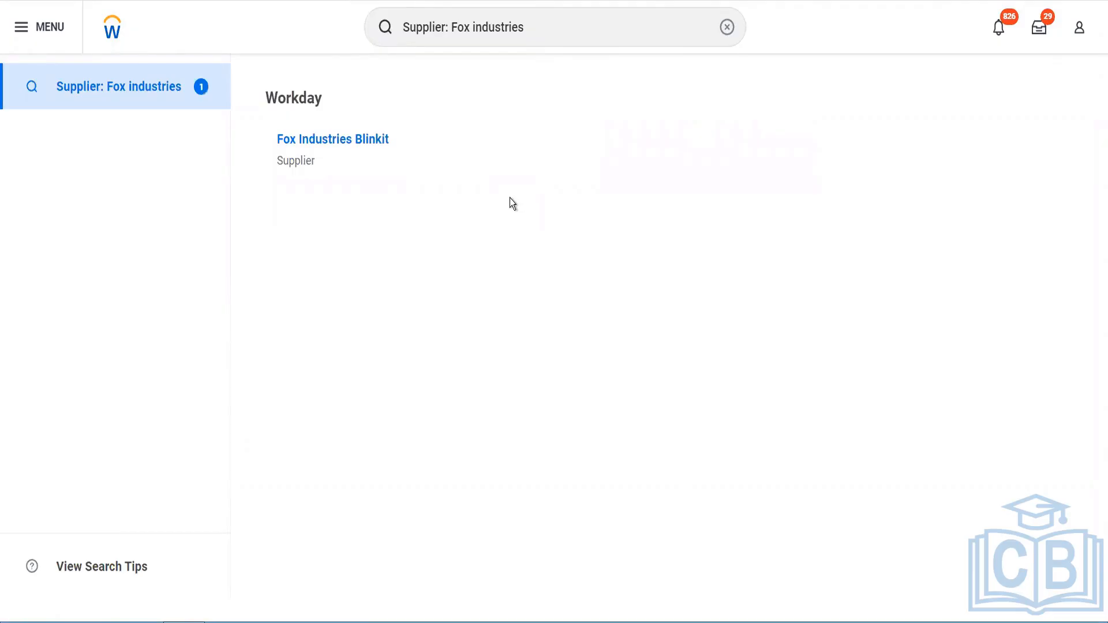
pyautogui.click(368, 139)
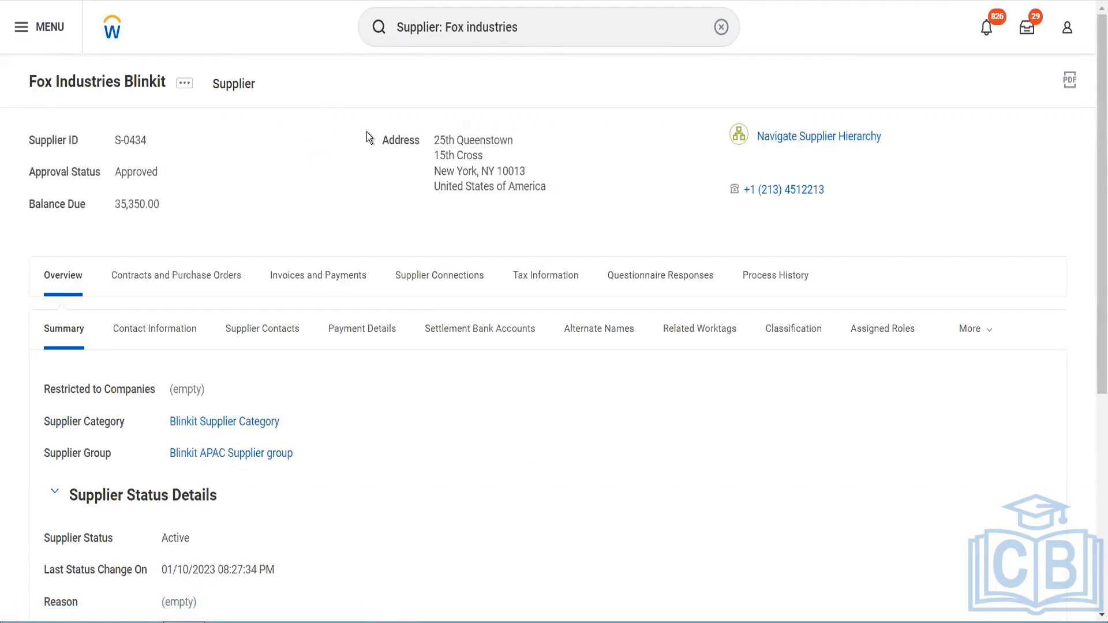
# Step: Review the supplier's recent invoices under its invoices and payments
pyautogui.click(294, 277)
pyautogui.click(167, 336)
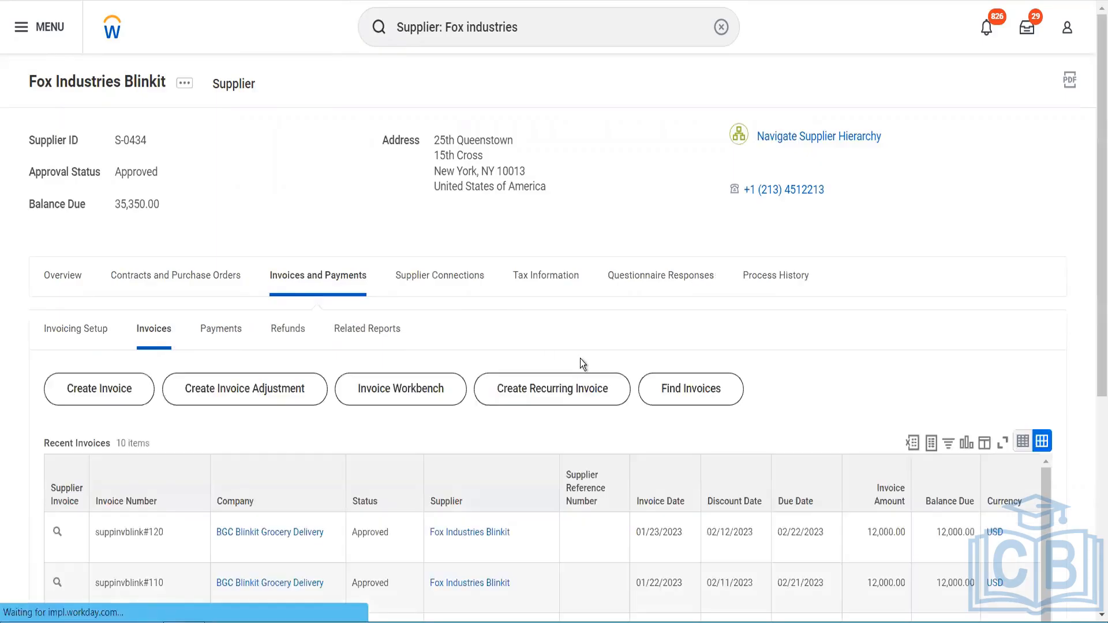
pyautogui.scroll(-4, 580, 362)
pyautogui.scroll(-2, 580, 363)
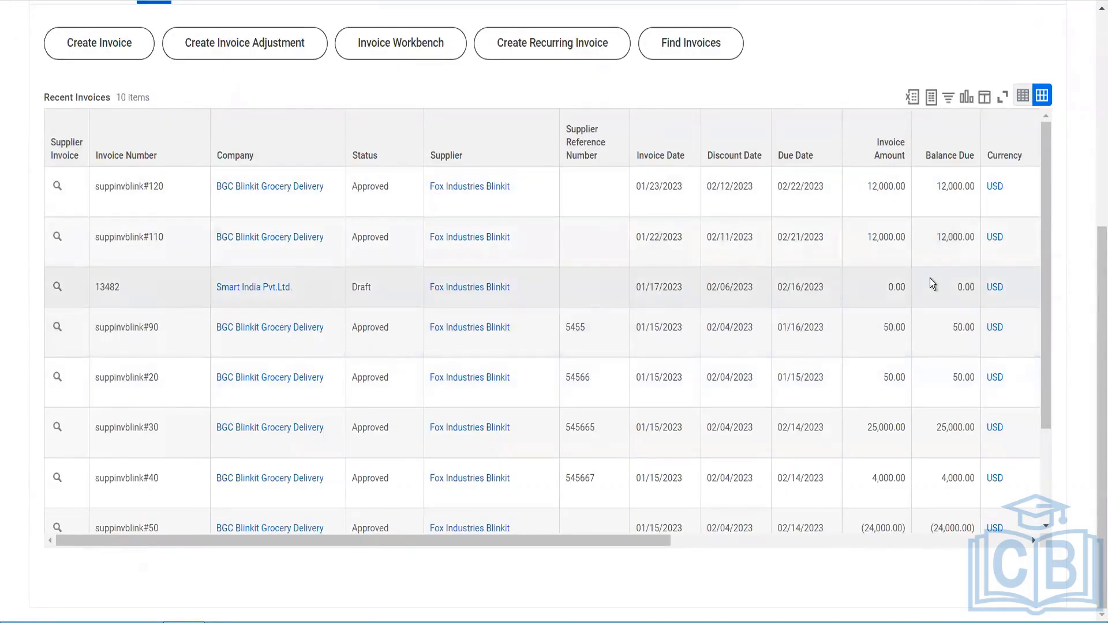
pyautogui.scroll(-3, 930, 278)
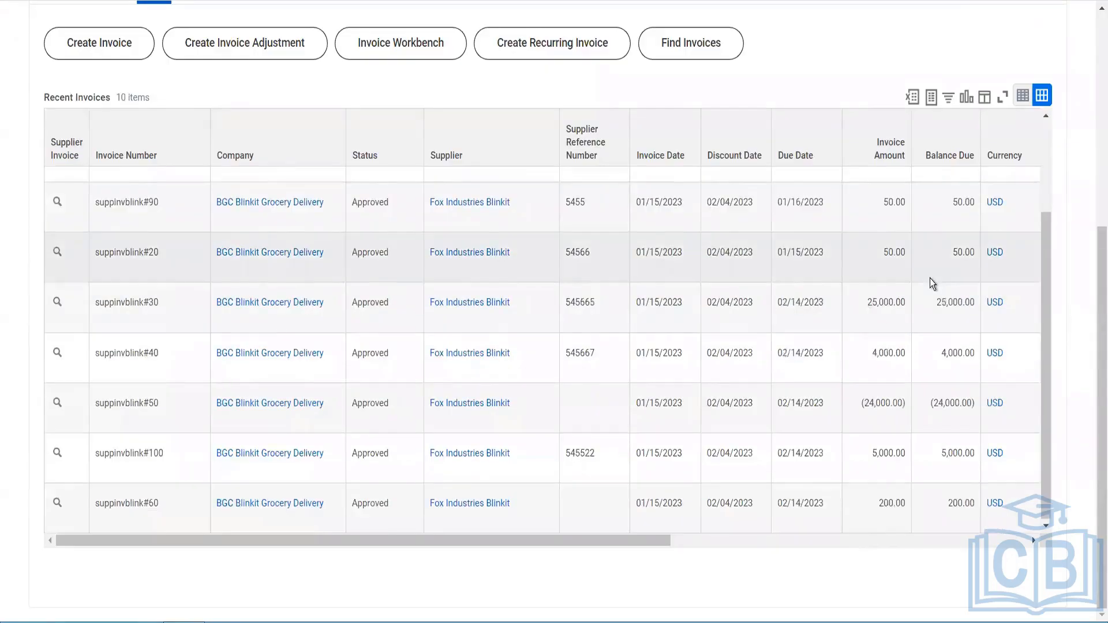
pyautogui.scroll(3, 863, 231)
pyautogui.scroll(6, 680, 111)
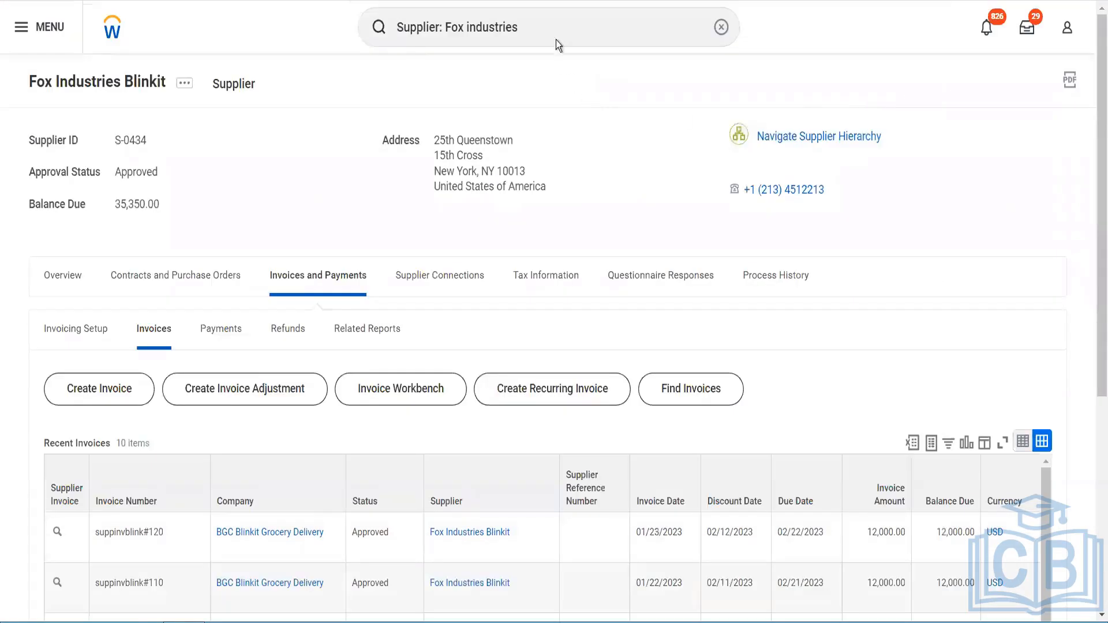
# Step: Search for the settlement run business processes and open Settlement Run Event (Default Definition)
pyautogui.moveTo(553, 28); pyautogui.dragTo(392, 35)
pyautogui.write('ZBp')
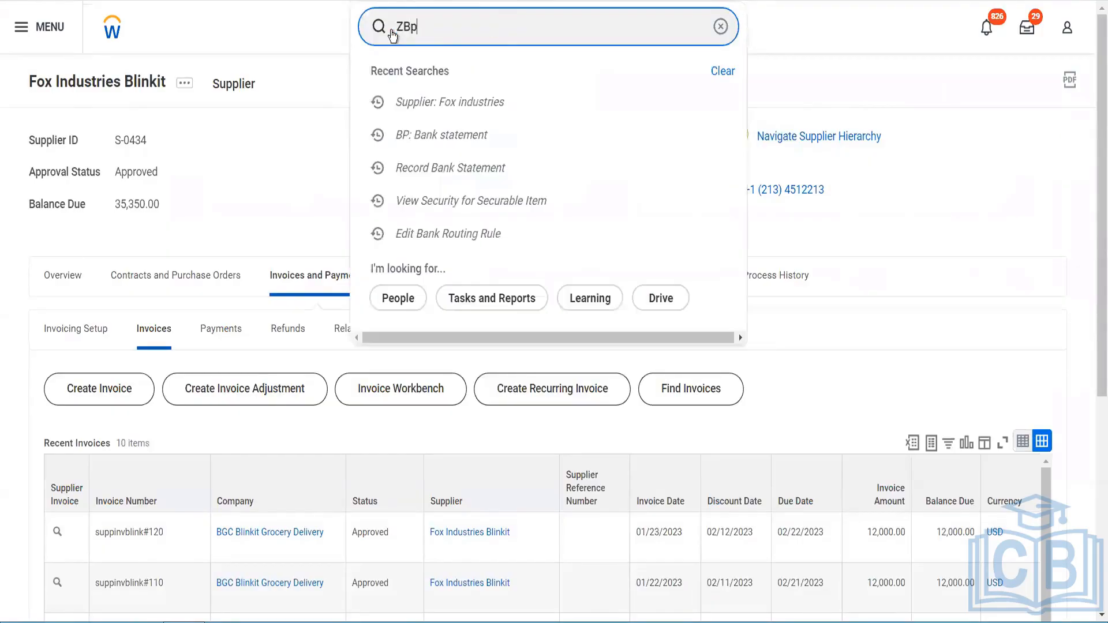
pyautogui.press('BackSpace')
pyautogui.press('BackSpace')
pyautogui.press('BackSpace')
pyautogui.write('BP: sett run')
pyautogui.press('Return')
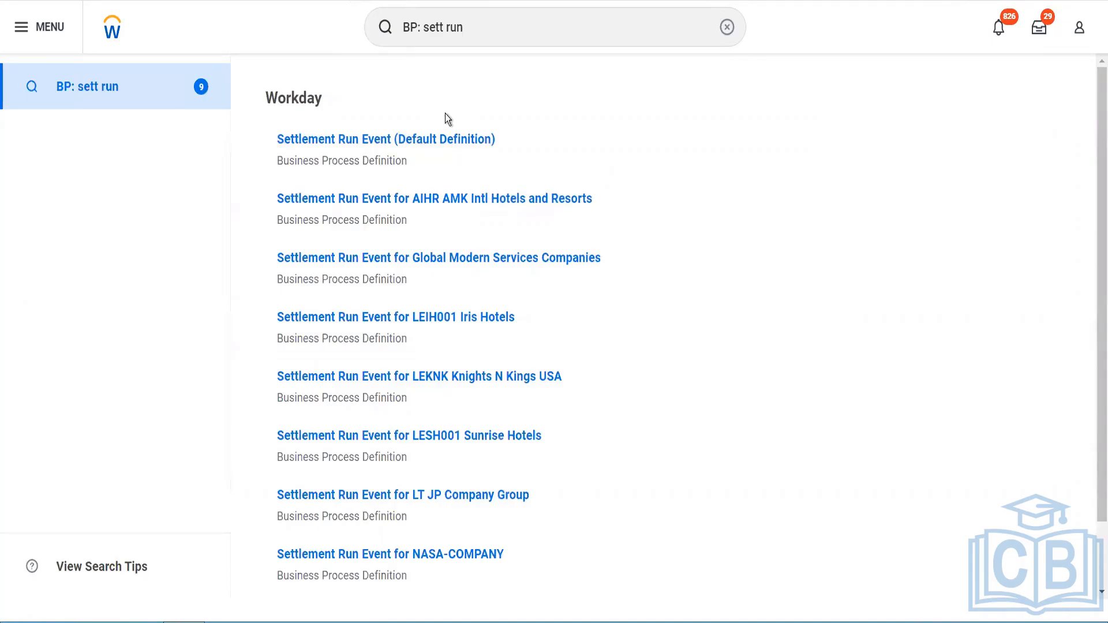
pyautogui.click(428, 140)
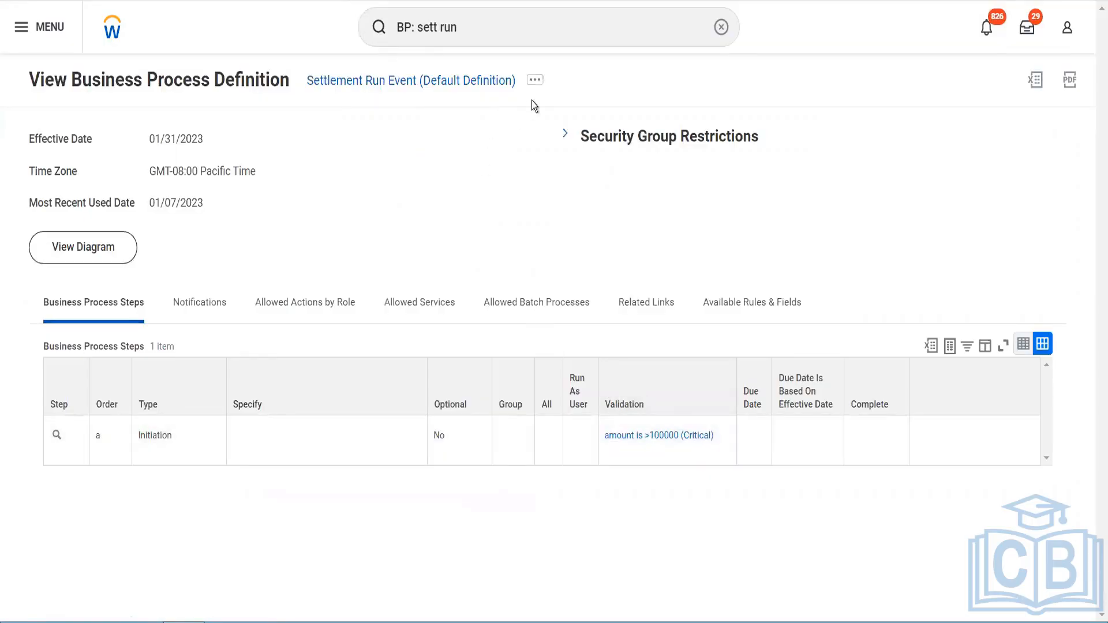
# Step: Start Create Settlement Run and set the company to BGC Blinkit Grocery Delivery
pyautogui.doubleClick(466, 34)
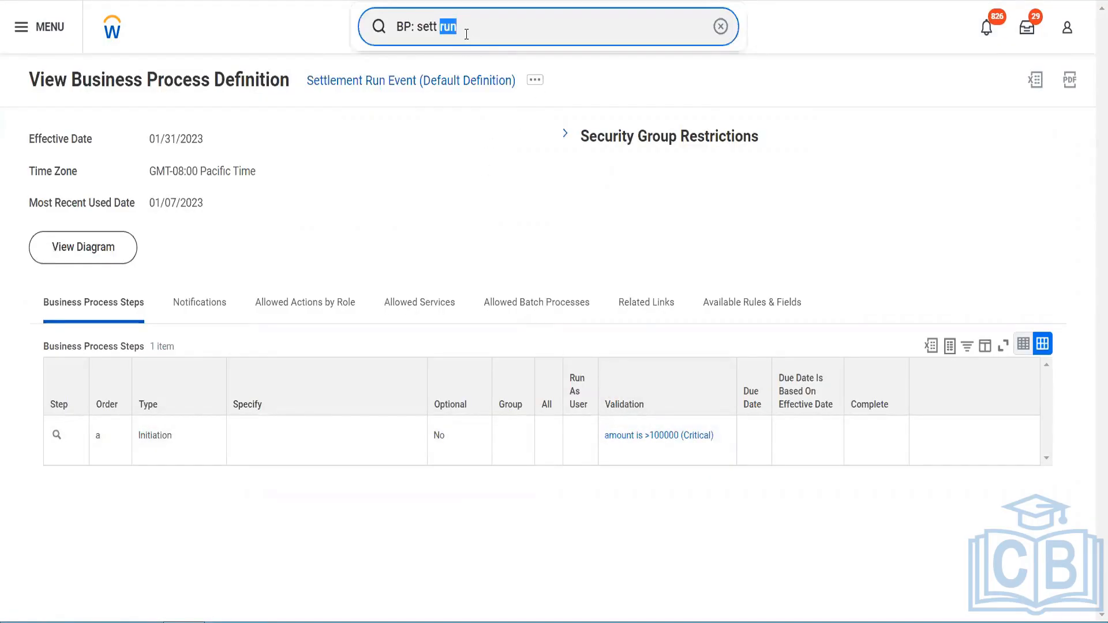
pyautogui.hotkey('ctrl', 'a')
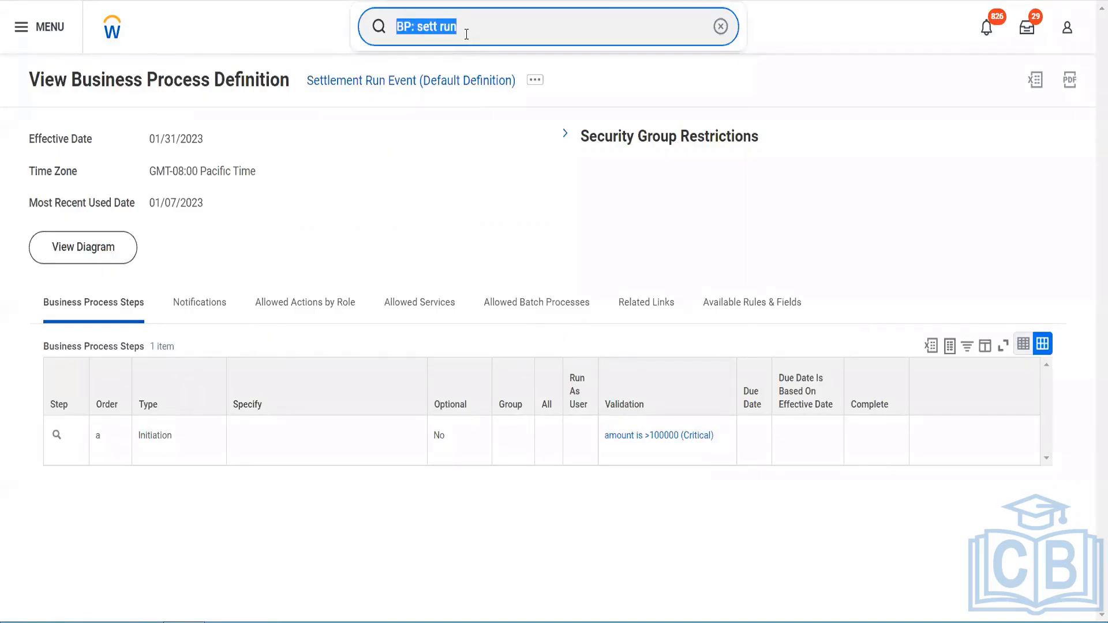
pyautogui.write('cr sett run')
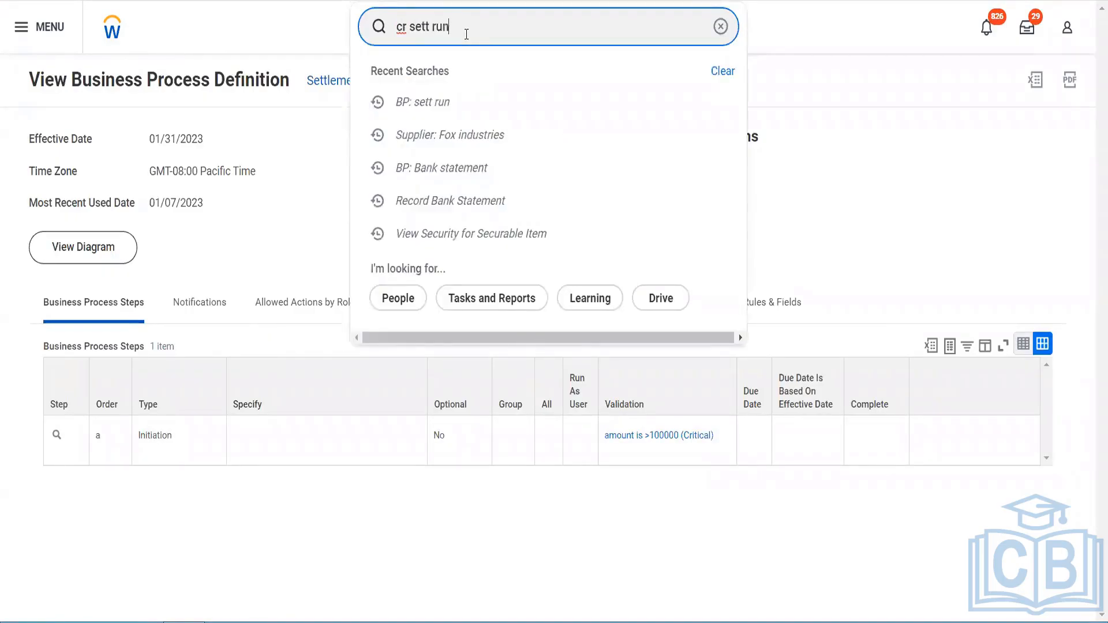
pyautogui.press('Down')
pyautogui.press('Return')
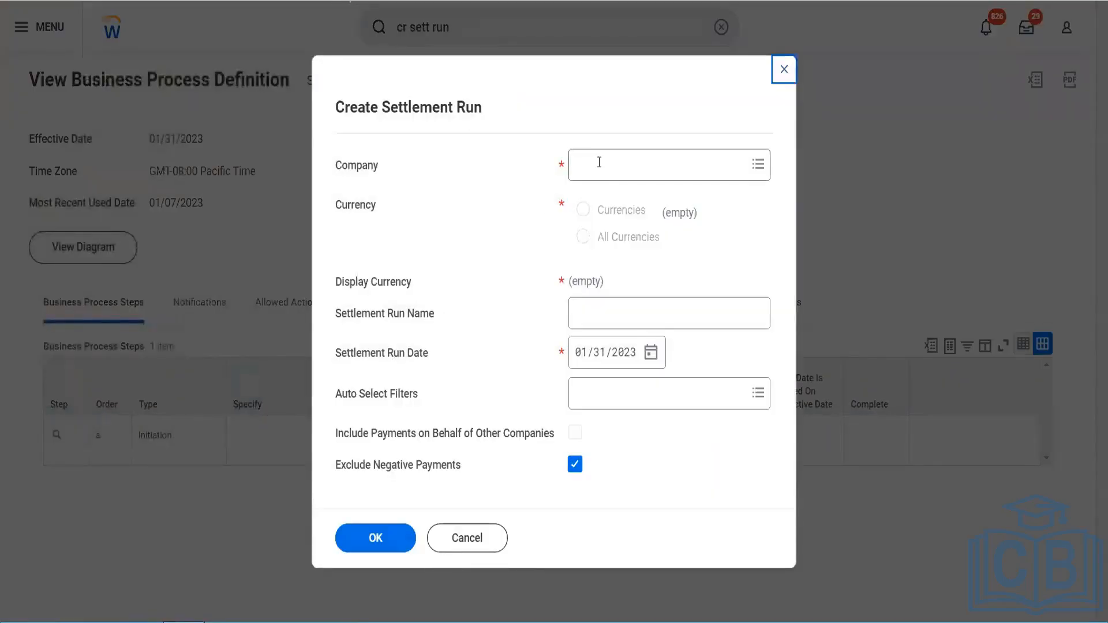
pyautogui.click(600, 161)
pyautogui.write('bgc')
pyautogui.press('Return')
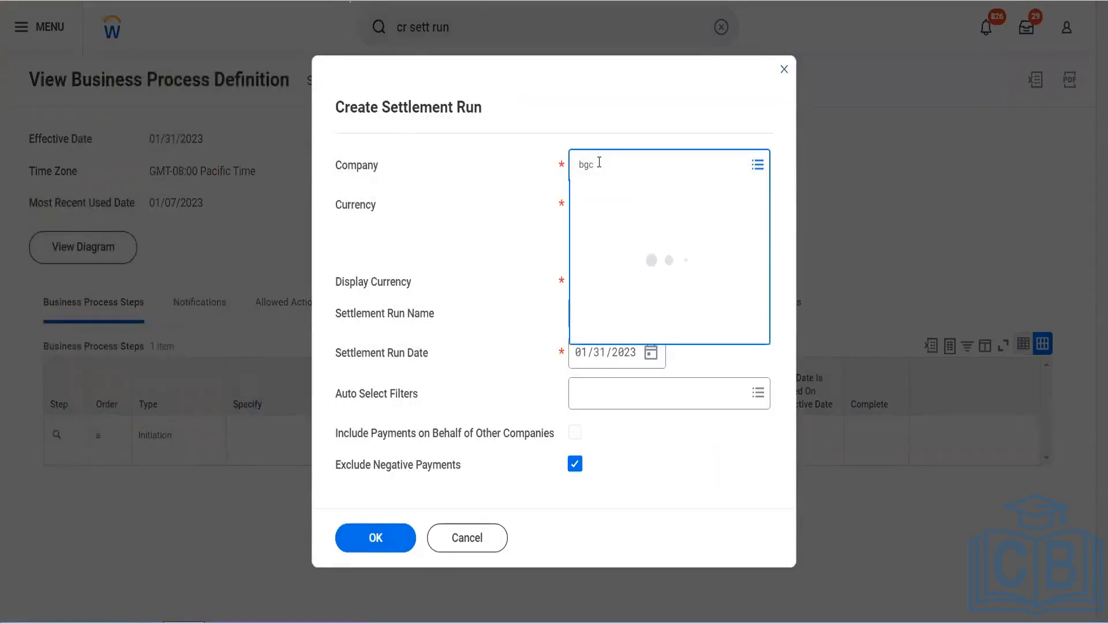
pyautogui.click(638, 228)
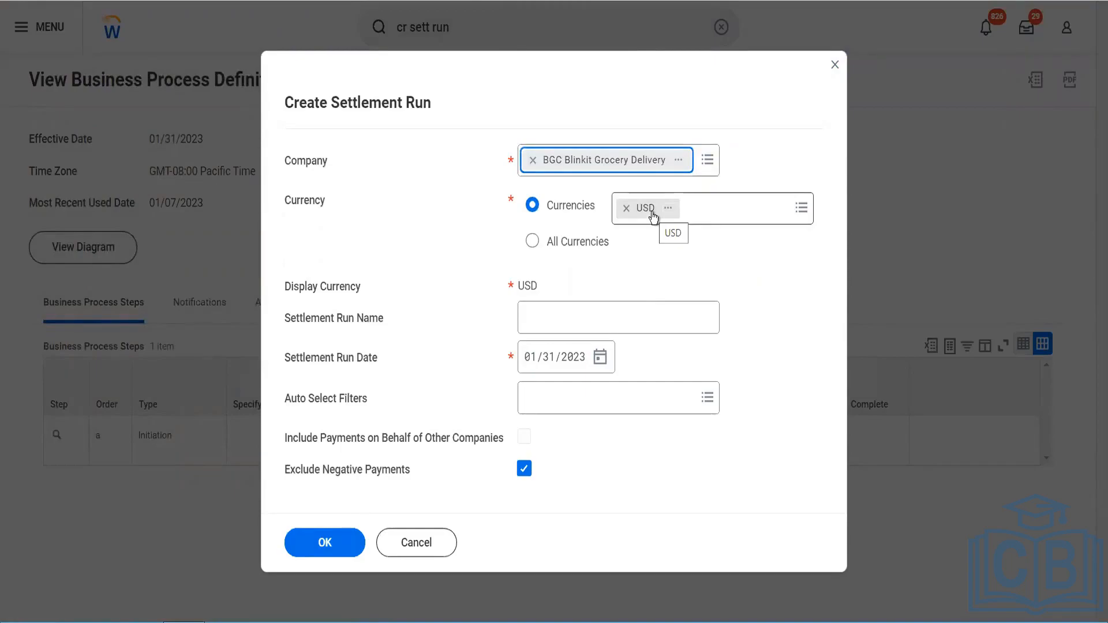
# Step: Select all currencies and name the settlement run BGC Supplier Payments Feb 2022
pyautogui.click(533, 242)
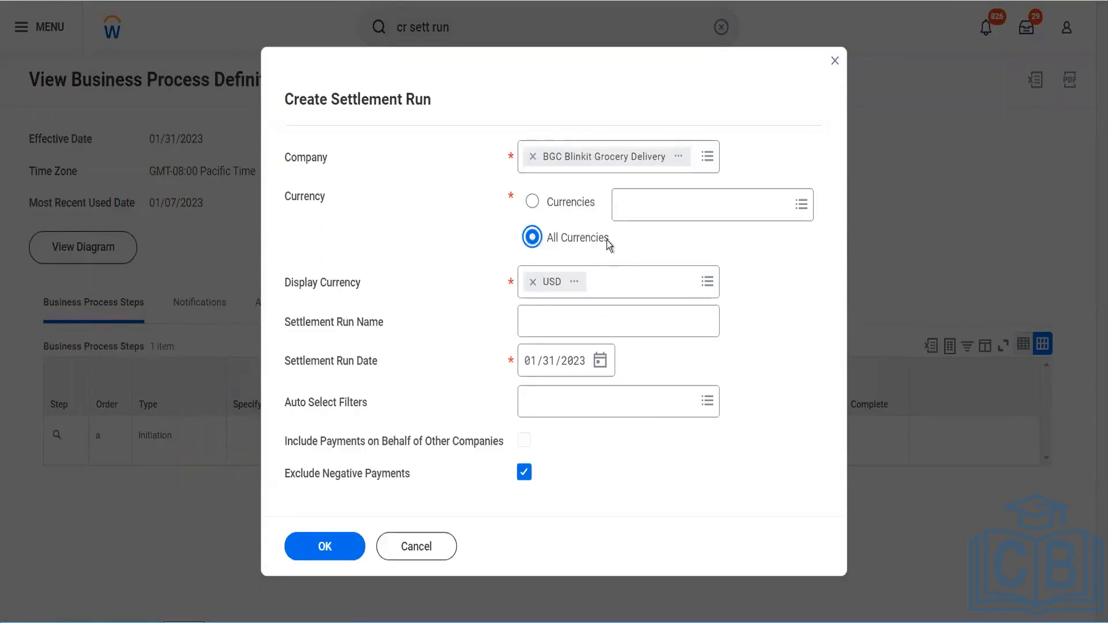
pyautogui.click(592, 314)
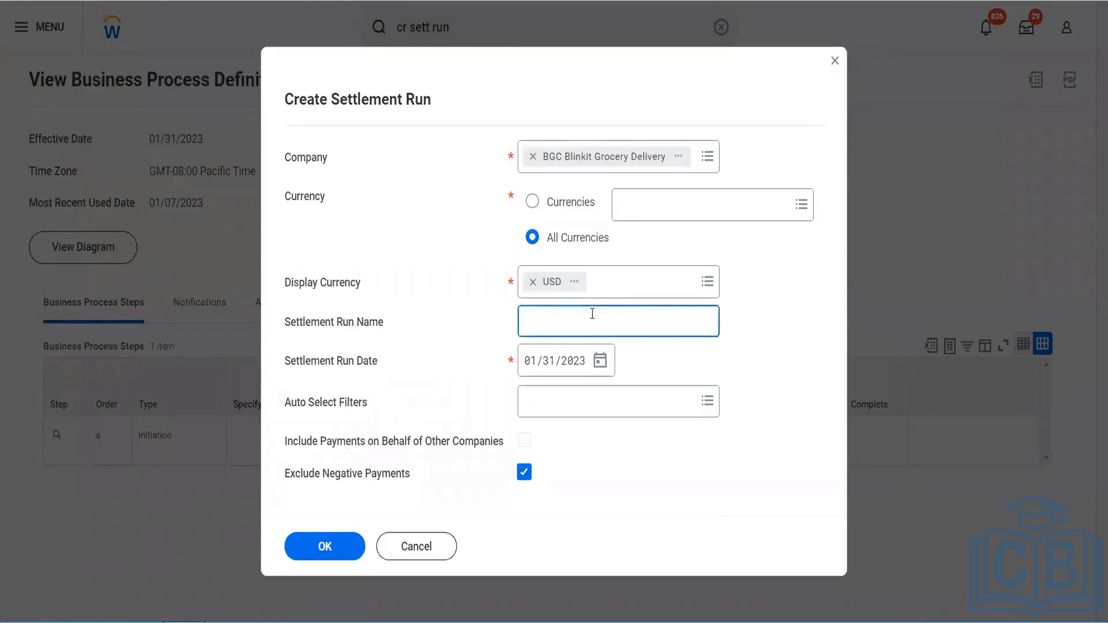
pyautogui.write('BGC Suppo')
pyautogui.press('BackSpace')
pyautogui.write('lier Payments ')
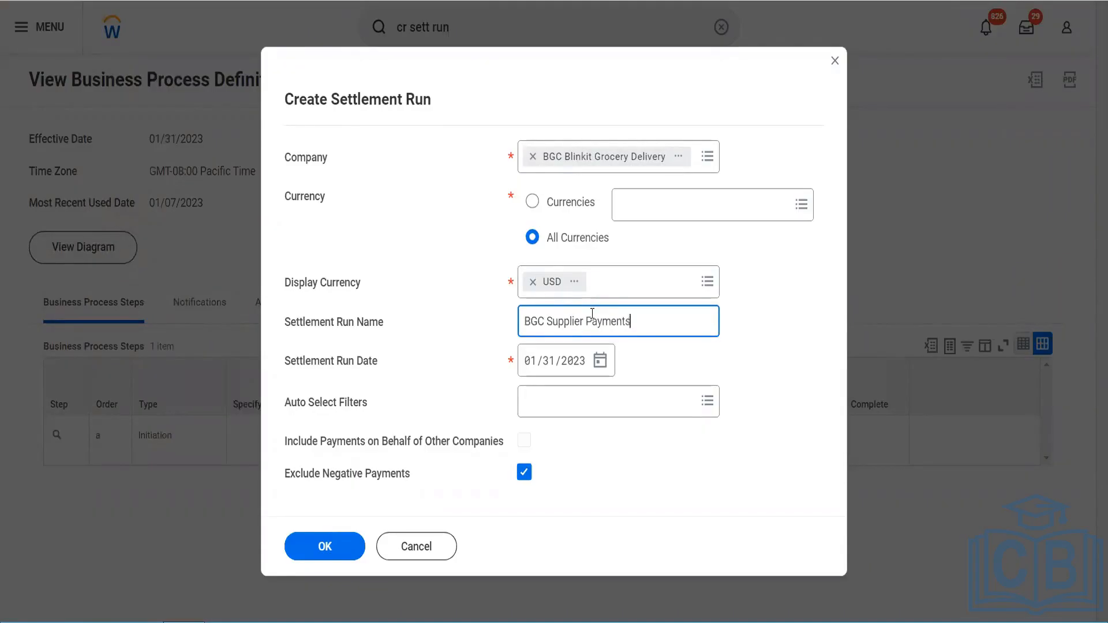
pyautogui.write('Feb 2022')
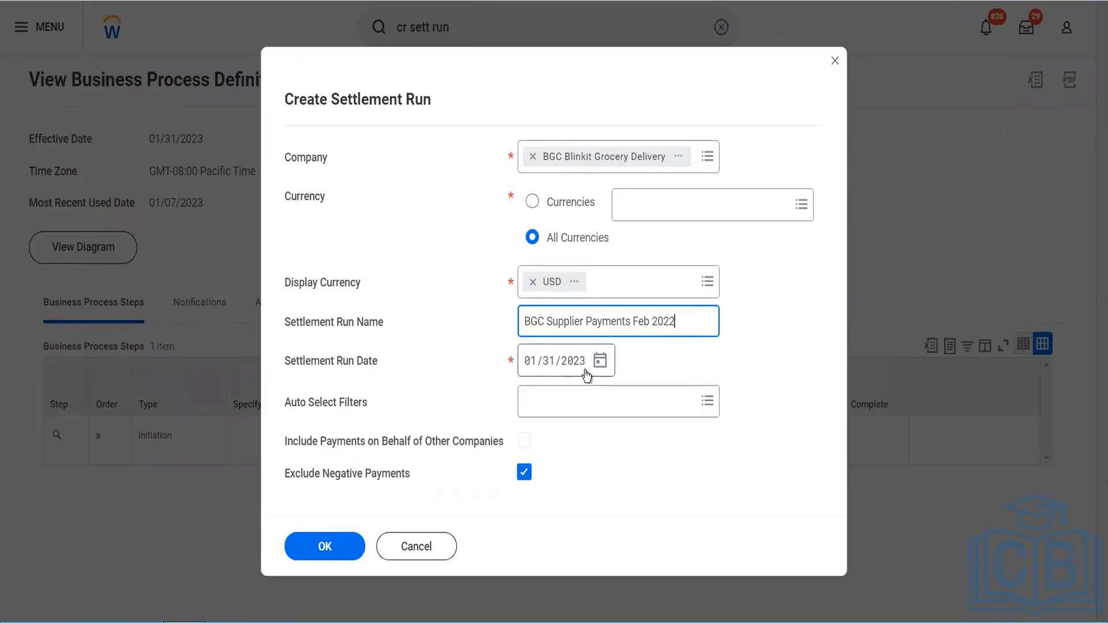
# Step: Add the All Available Supplier Invoices system filter as the auto select filter and create the settlement run
pyautogui.click(567, 412)
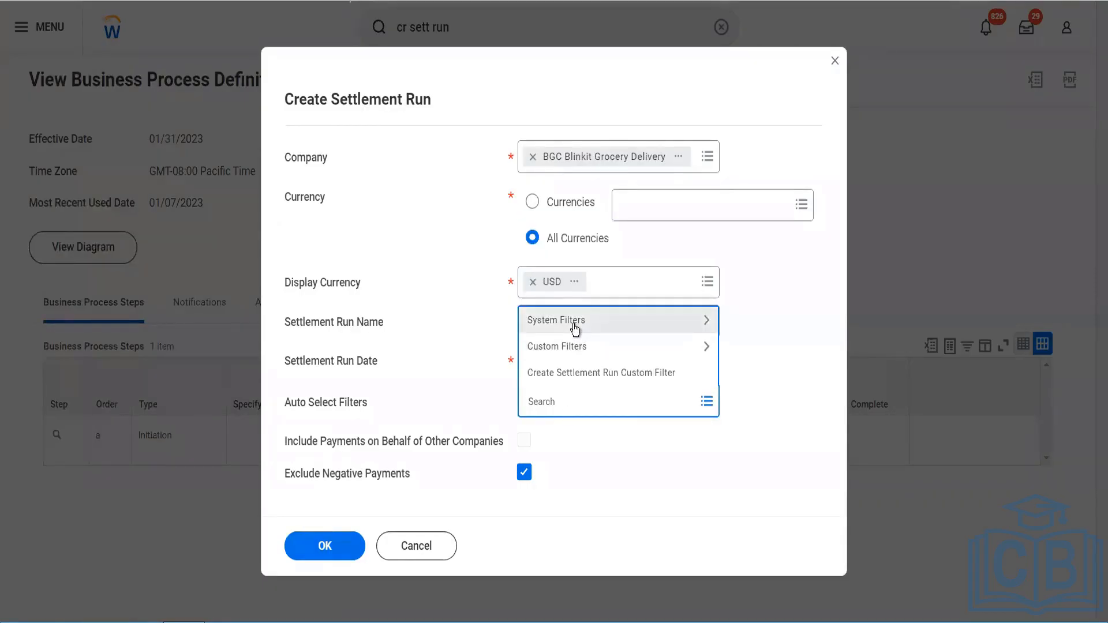
pyautogui.click(575, 326)
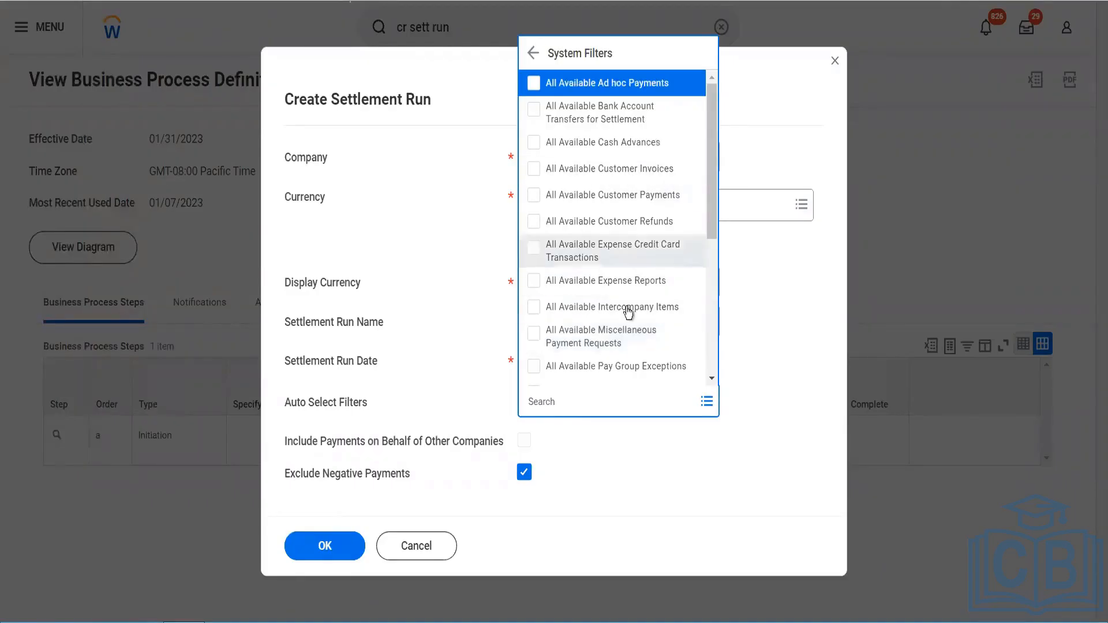
pyautogui.scroll(-2, 651, 283)
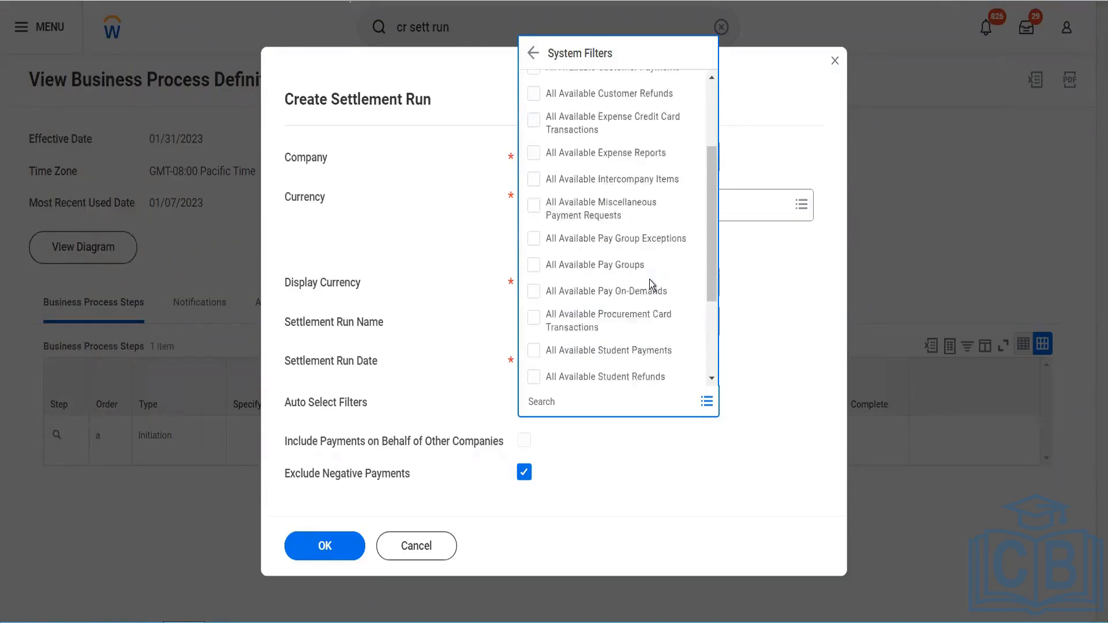
pyautogui.scroll(-2, 651, 283)
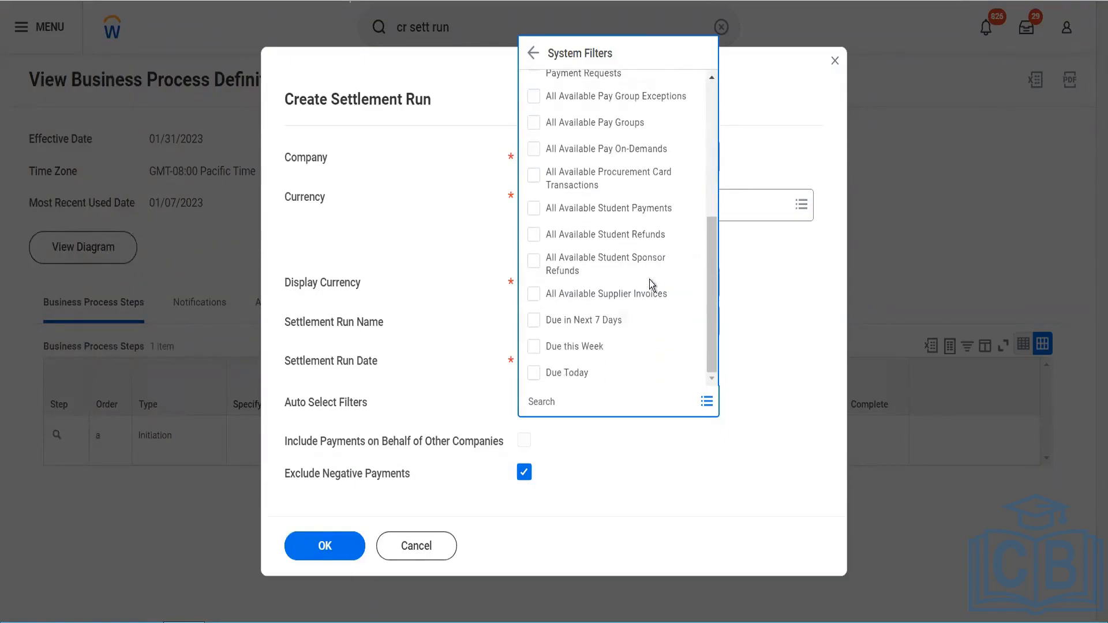
pyautogui.click(632, 294)
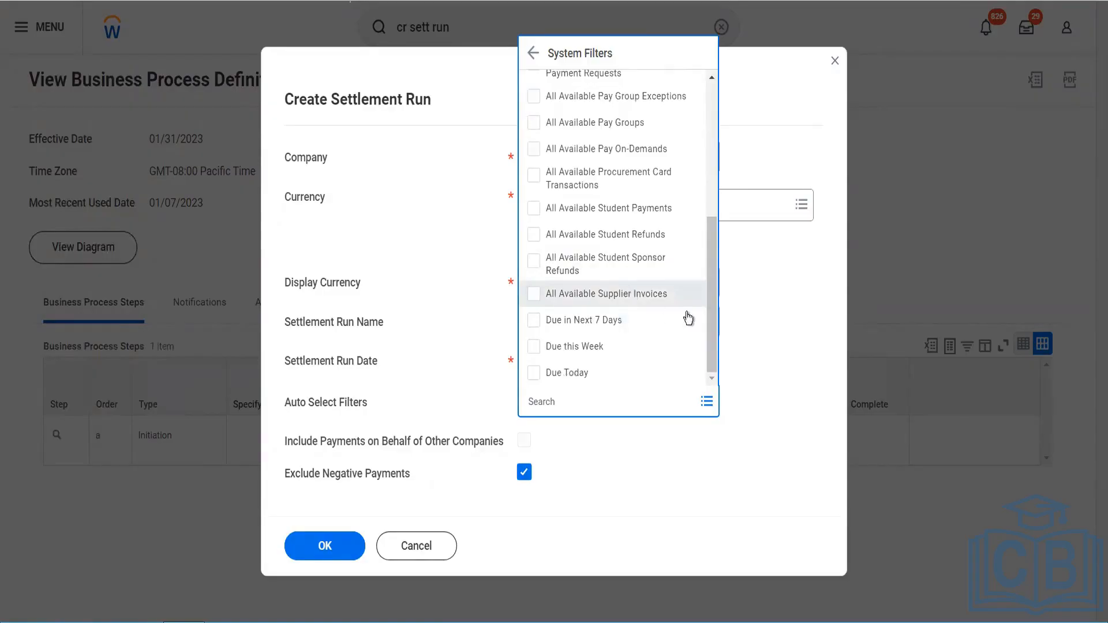
pyautogui.click(741, 355)
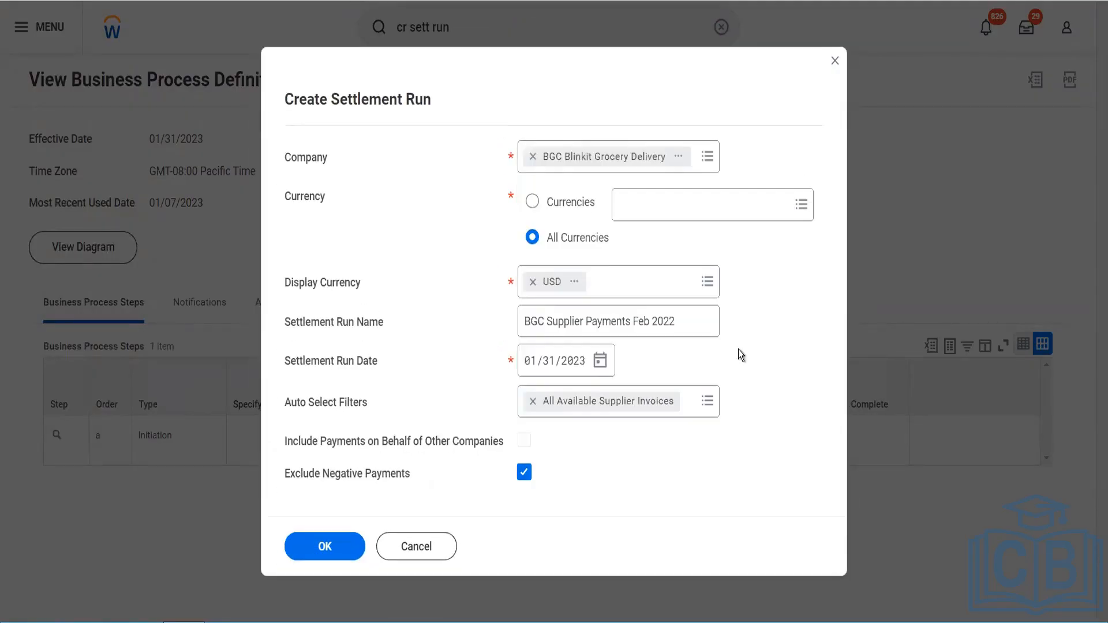
pyautogui.click(345, 537)
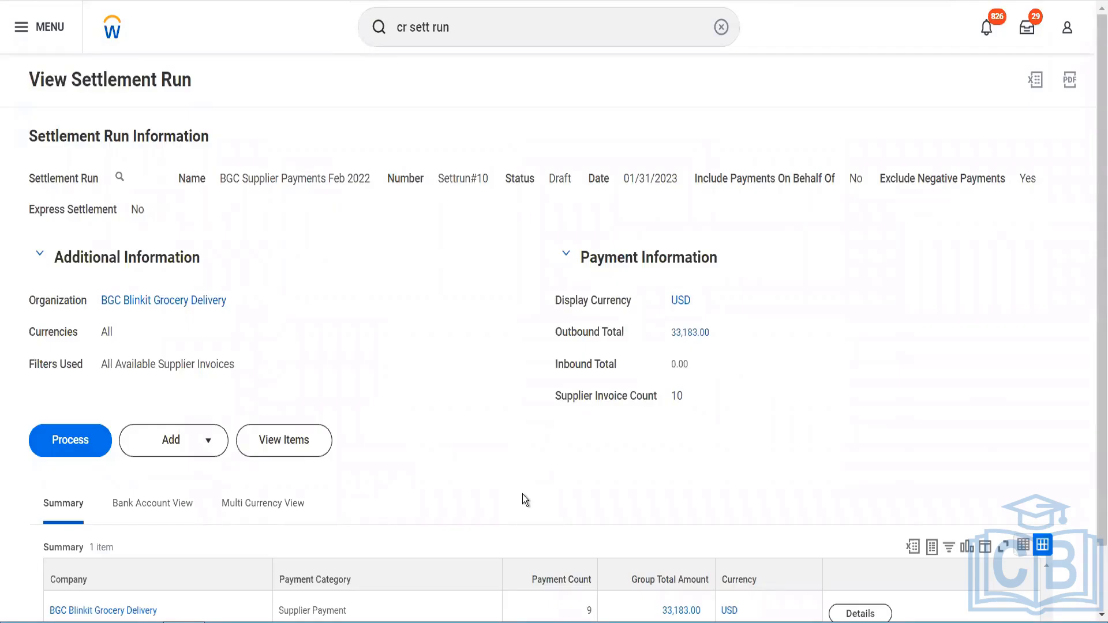
# Step: Open the details of the supplier payment group and review the individual payments listed
pyautogui.scroll(-1, 522, 494)
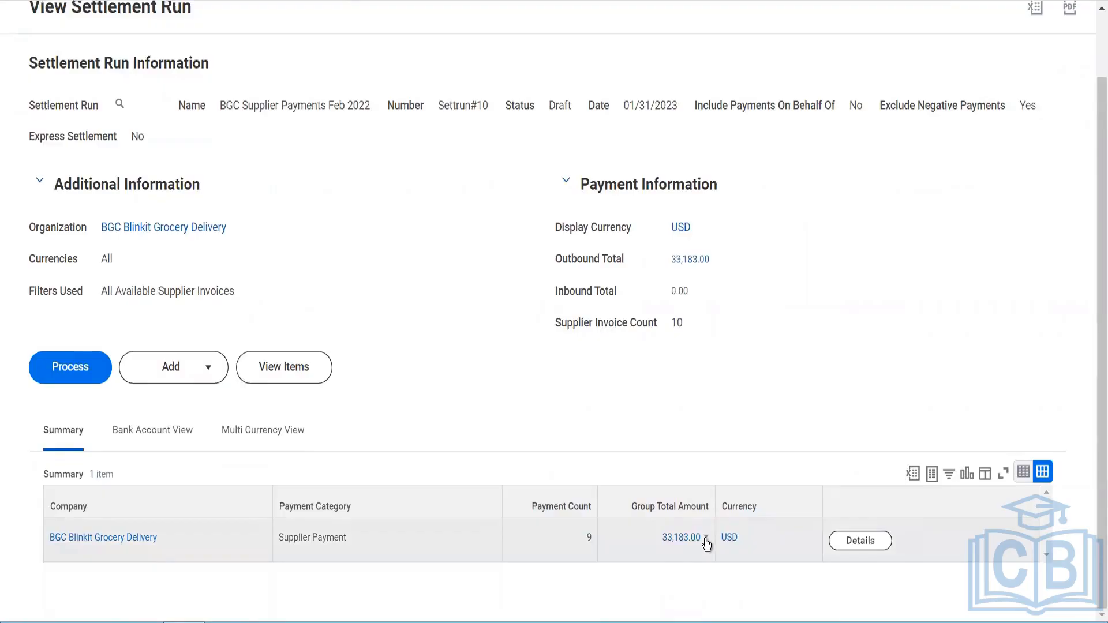
pyautogui.click(705, 539)
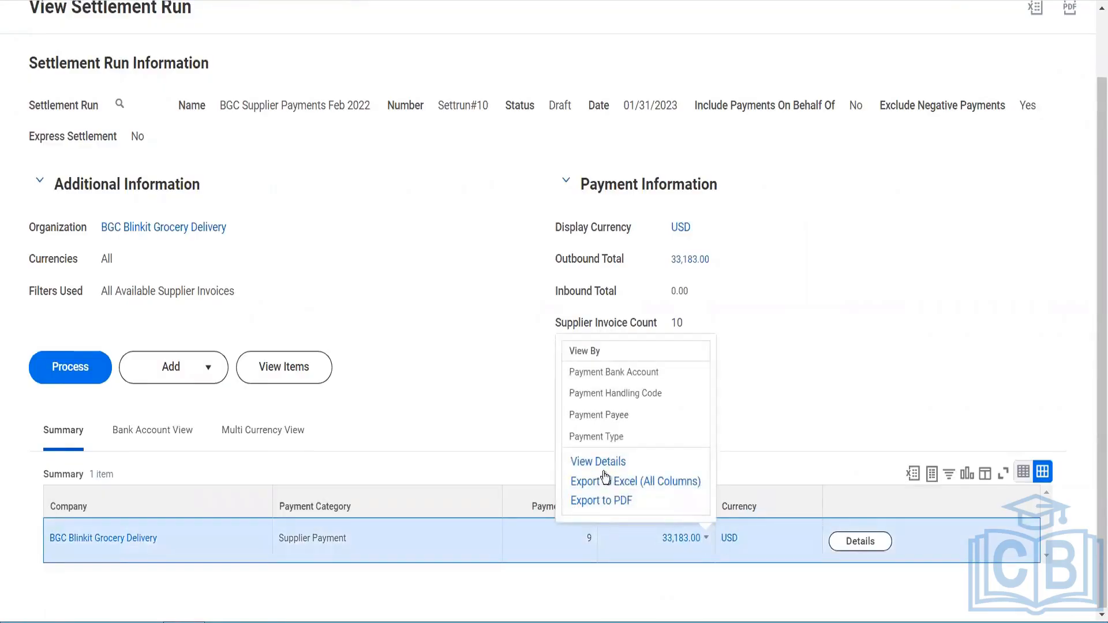
pyautogui.click(602, 464)
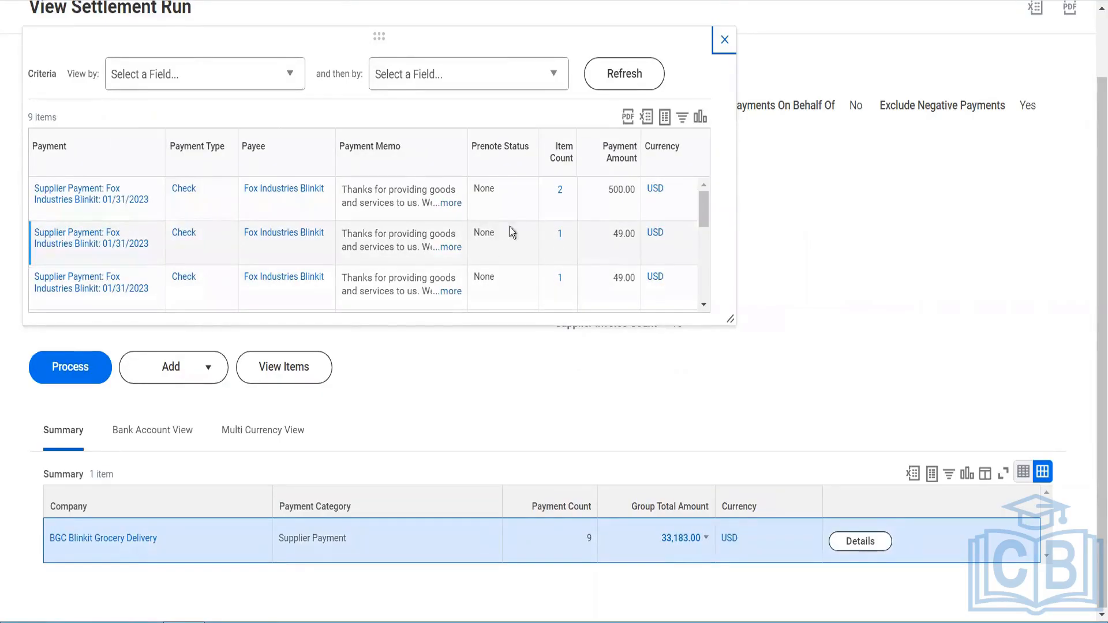
pyautogui.scroll(-2, 608, 230)
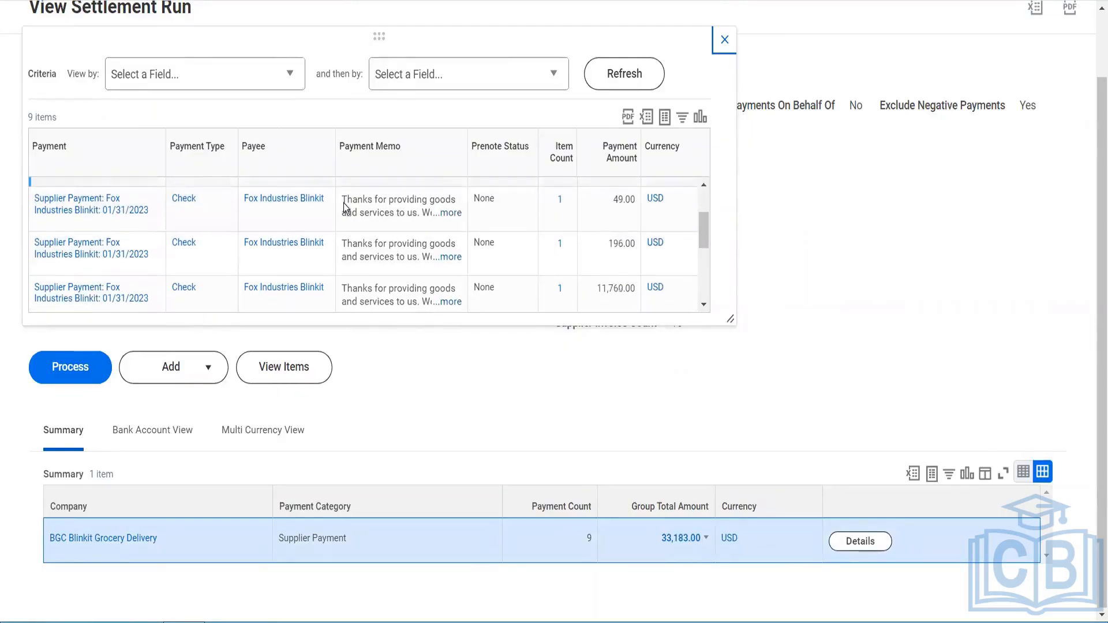
pyautogui.scroll(-3, 436, 243)
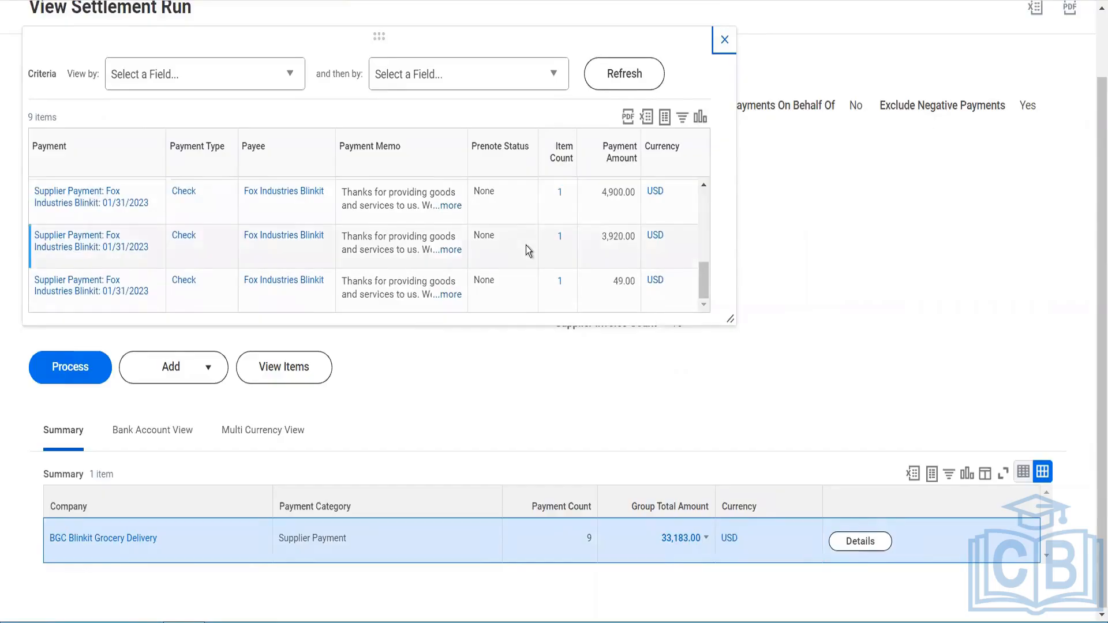
pyautogui.scroll(5, 524, 248)
pyautogui.click(725, 41)
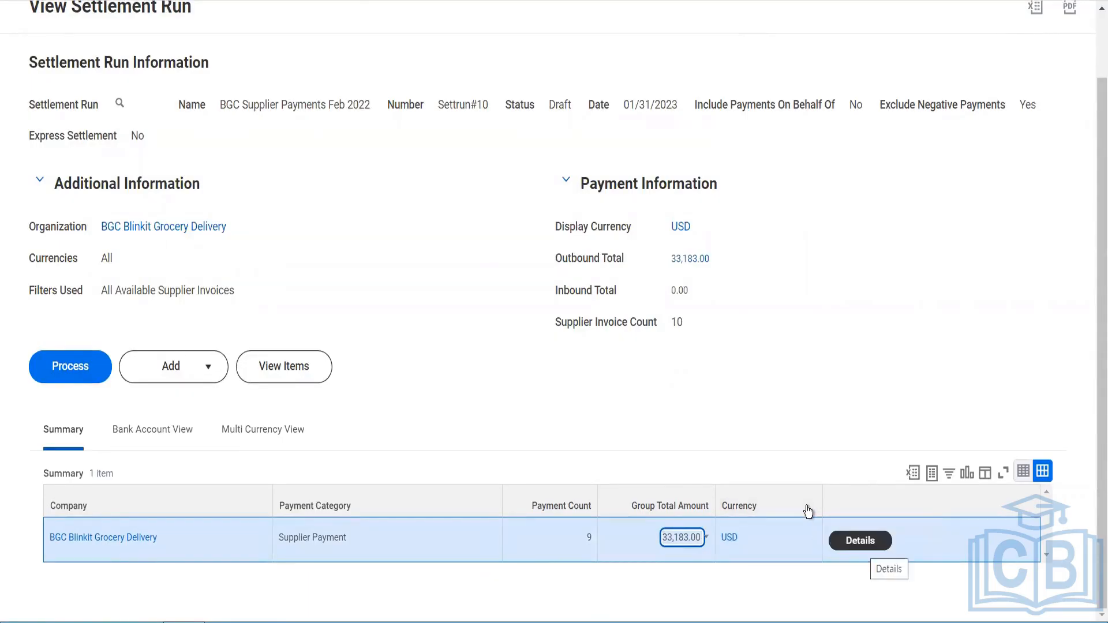
# Step: Review the settlement run in the Bank Account View and Multi Currency View, then return to Summary
pyautogui.click(186, 437)
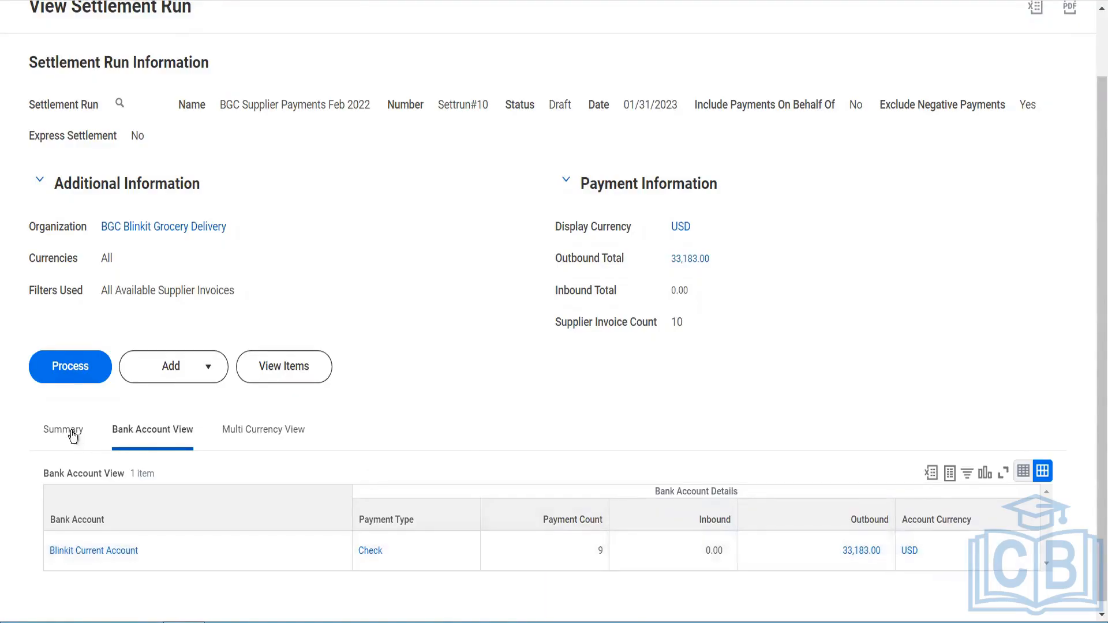
pyautogui.click(229, 434)
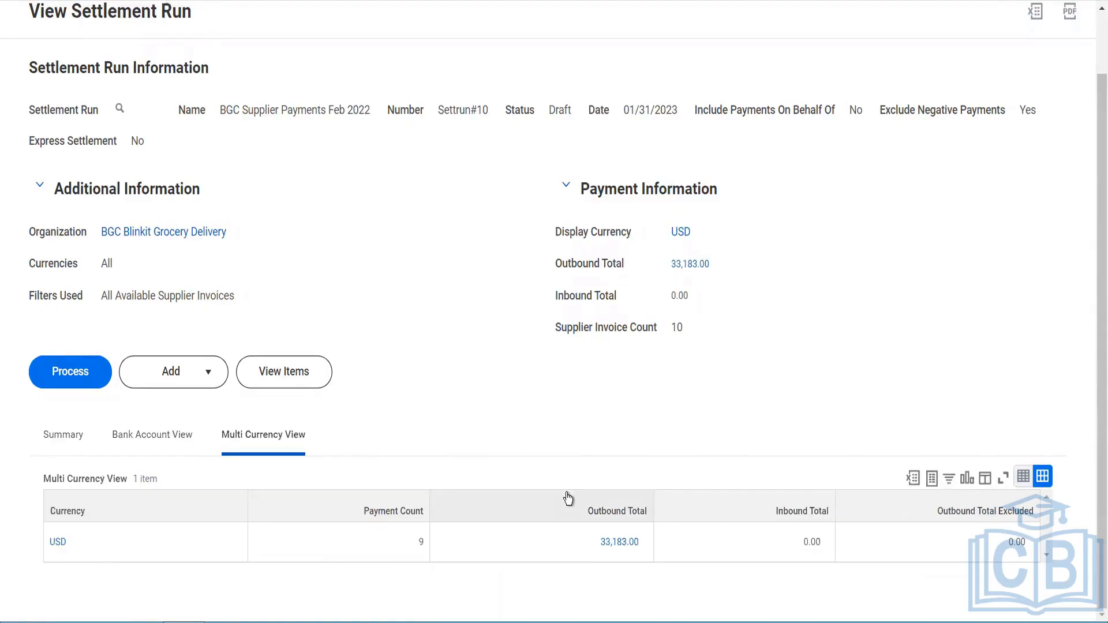
pyautogui.click(644, 543)
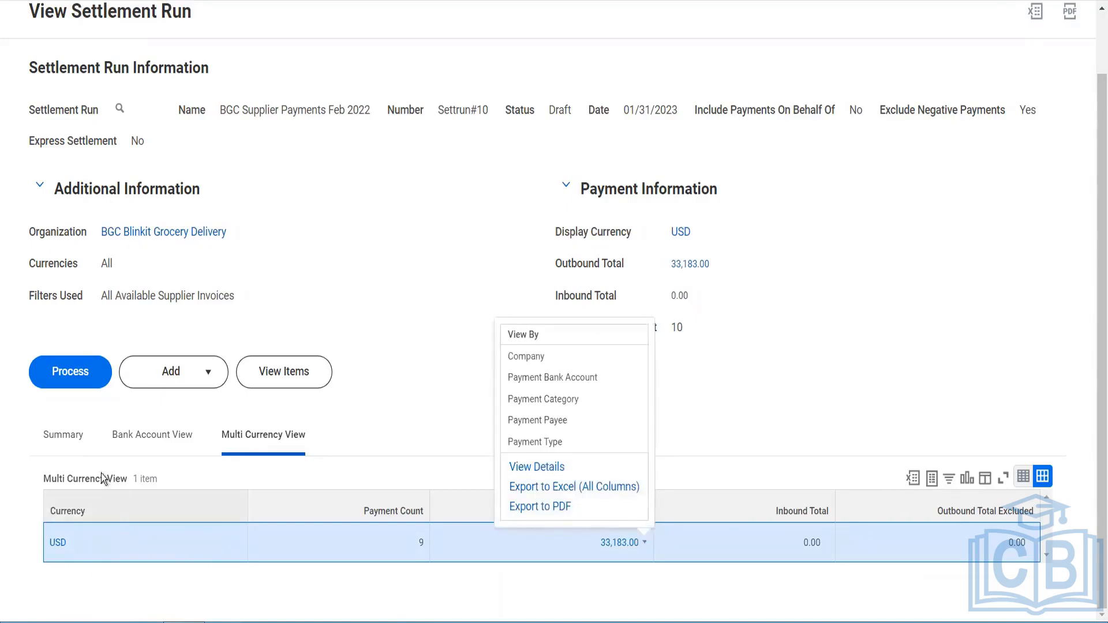
pyautogui.click(58, 442)
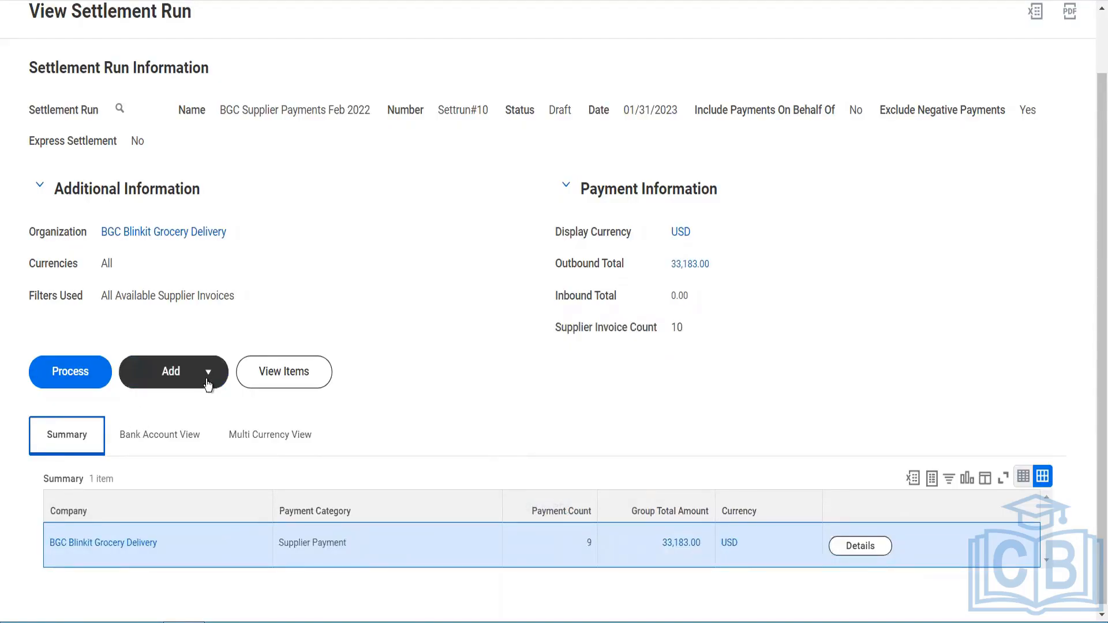
# Step: View the supplier invoices included in the settlement run, then return to the summary
pyautogui.click(260, 379)
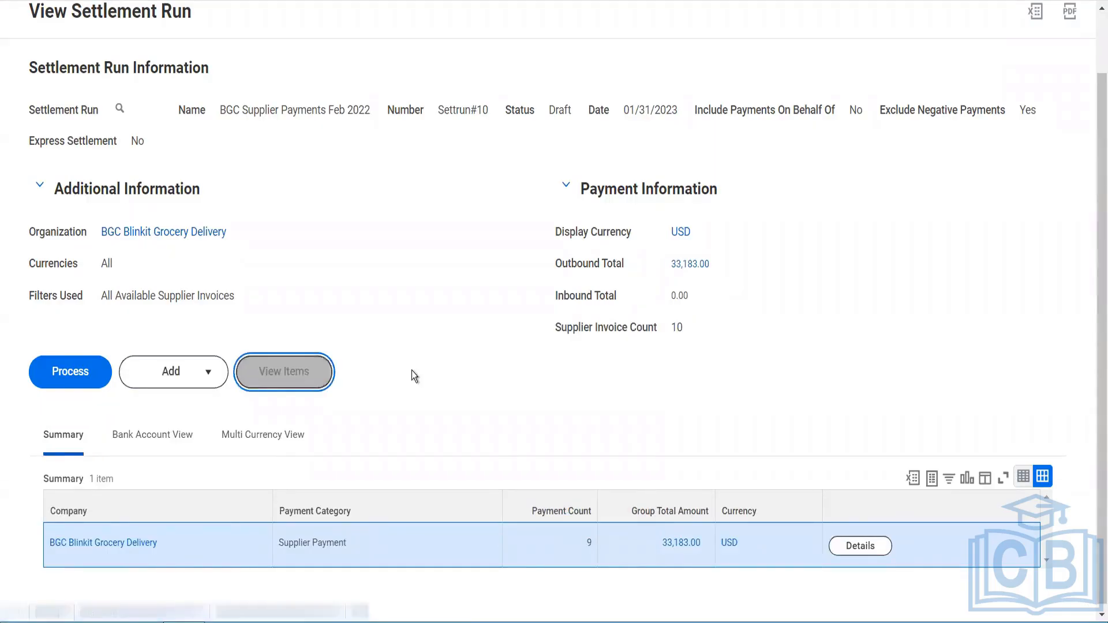
pyautogui.scroll(-5, 411, 371)
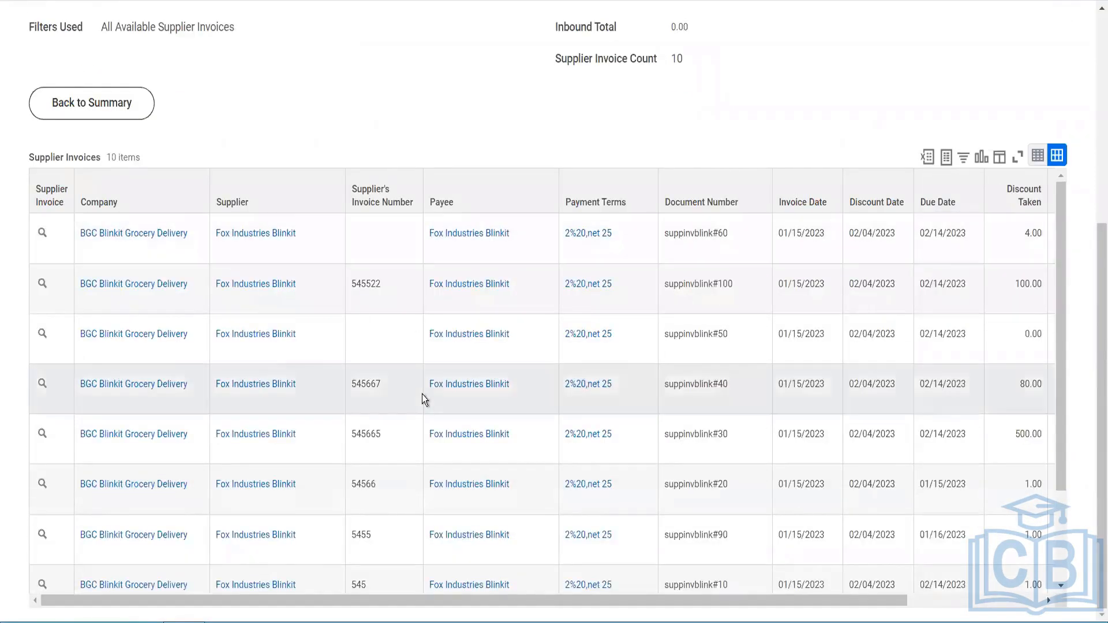
pyautogui.scroll(-2, 421, 394)
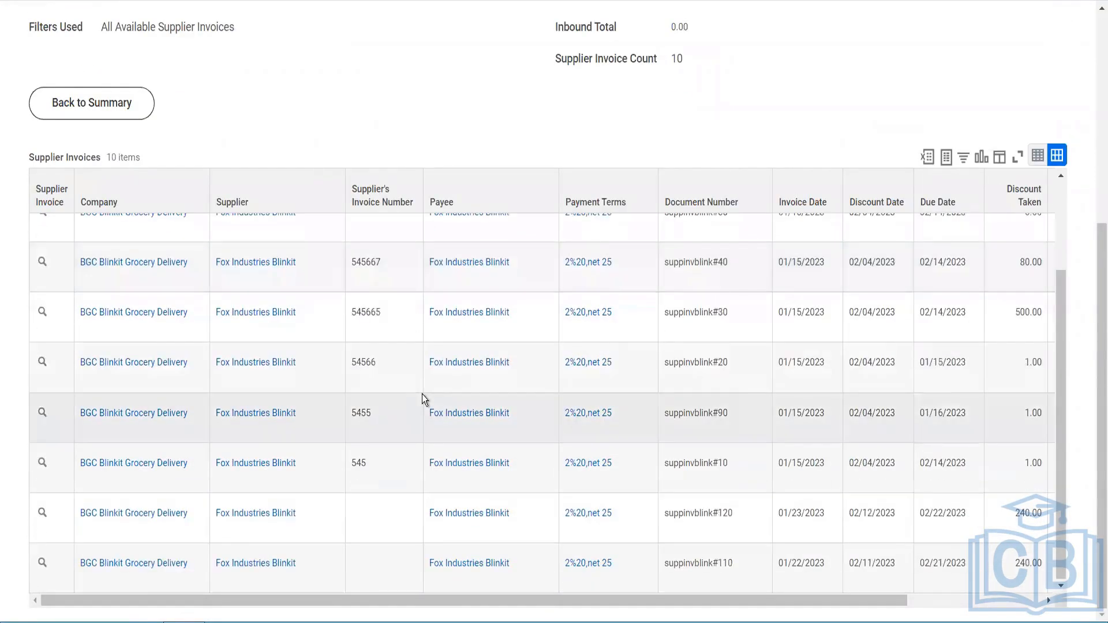
pyautogui.scroll(3, 421, 394)
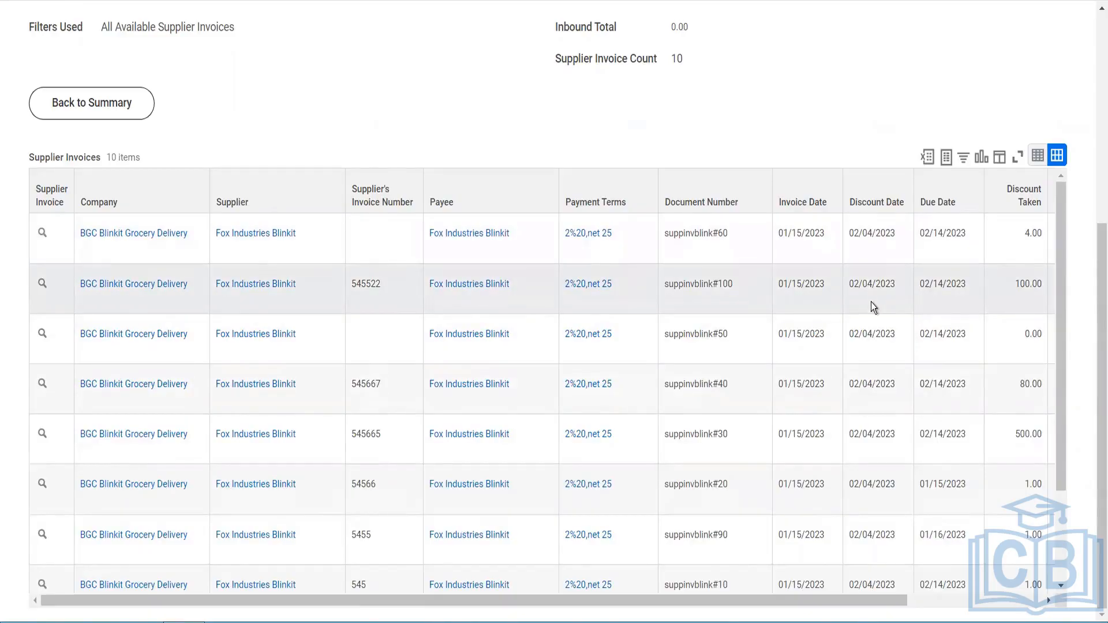
pyautogui.scroll(5, 429, 98)
pyautogui.click(144, 438)
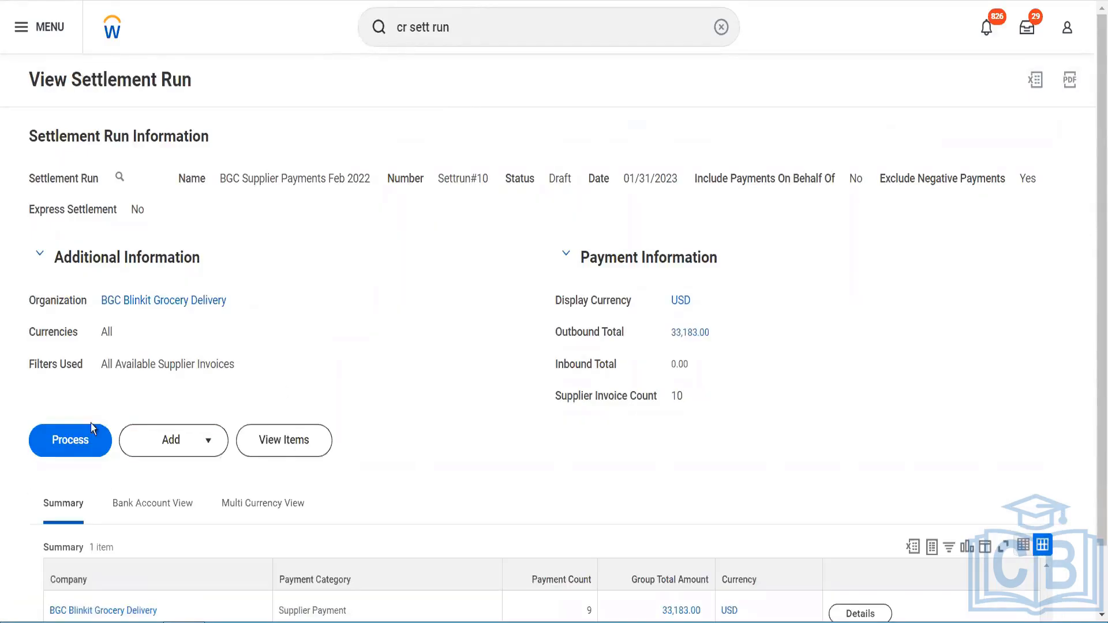
# Step: Process the settlement run and refresh the background process progress
pyautogui.click(54, 446)
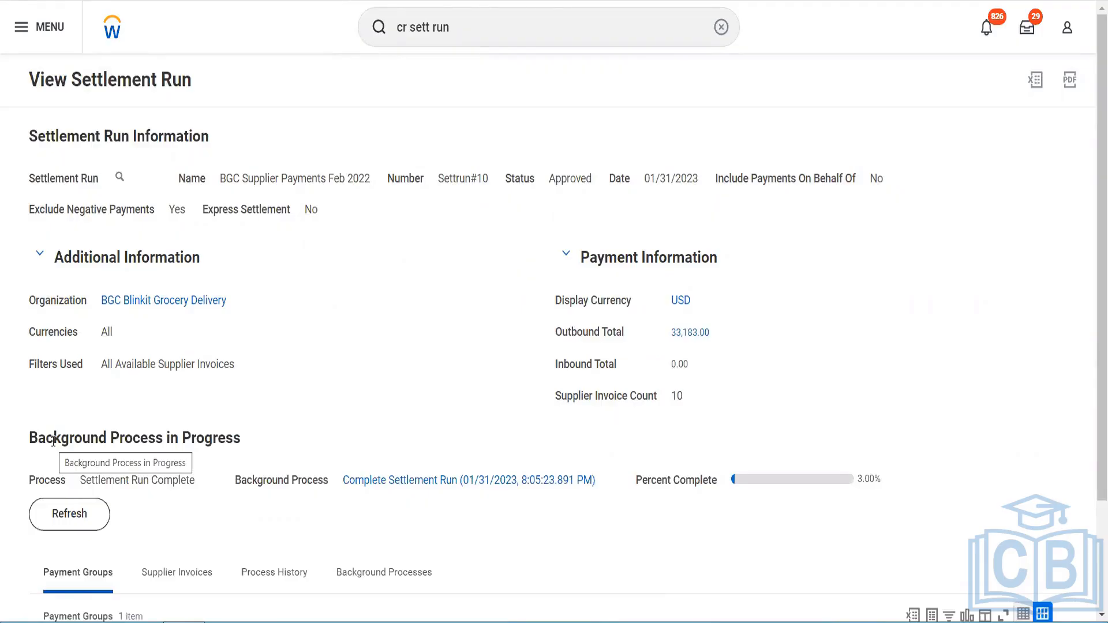
pyautogui.click(73, 527)
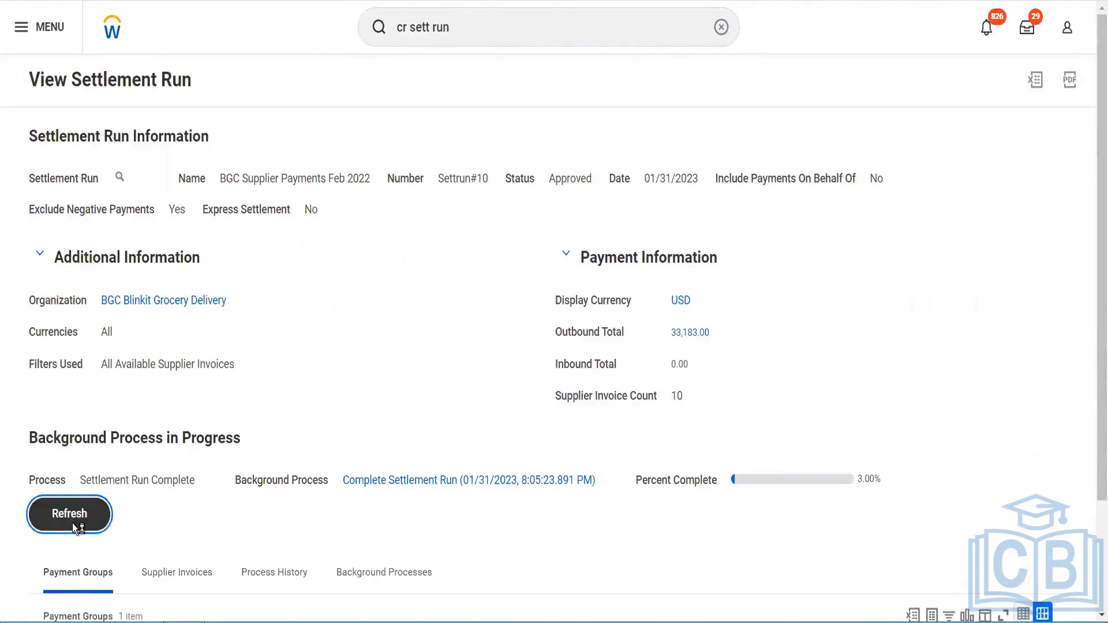
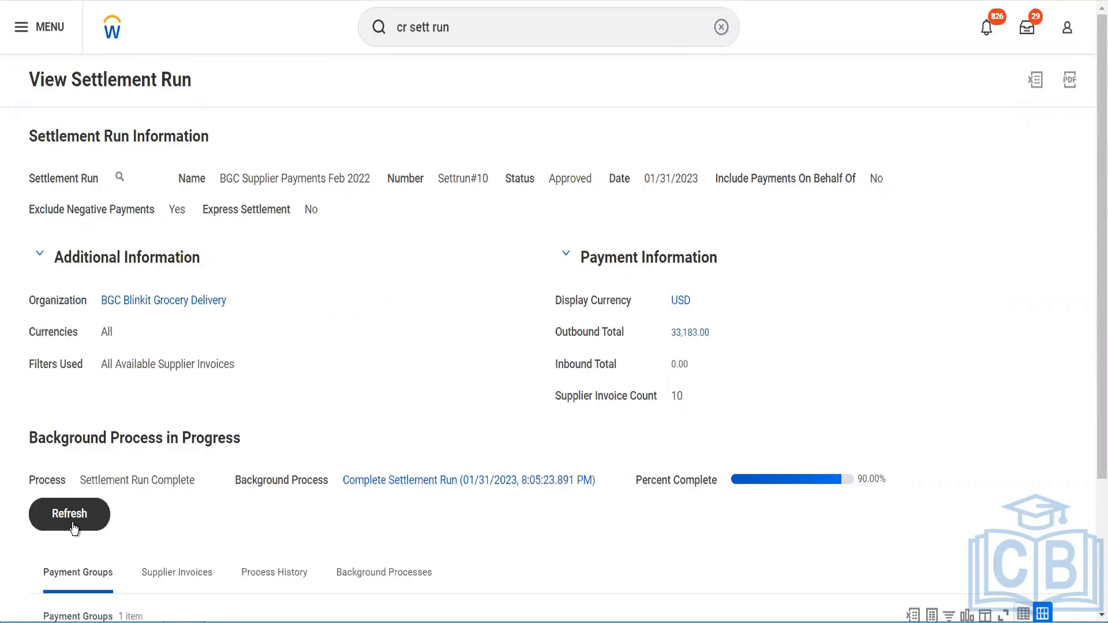
# Step: Refresh the settlement run's background process and review its process history
pyautogui.click(88, 527)
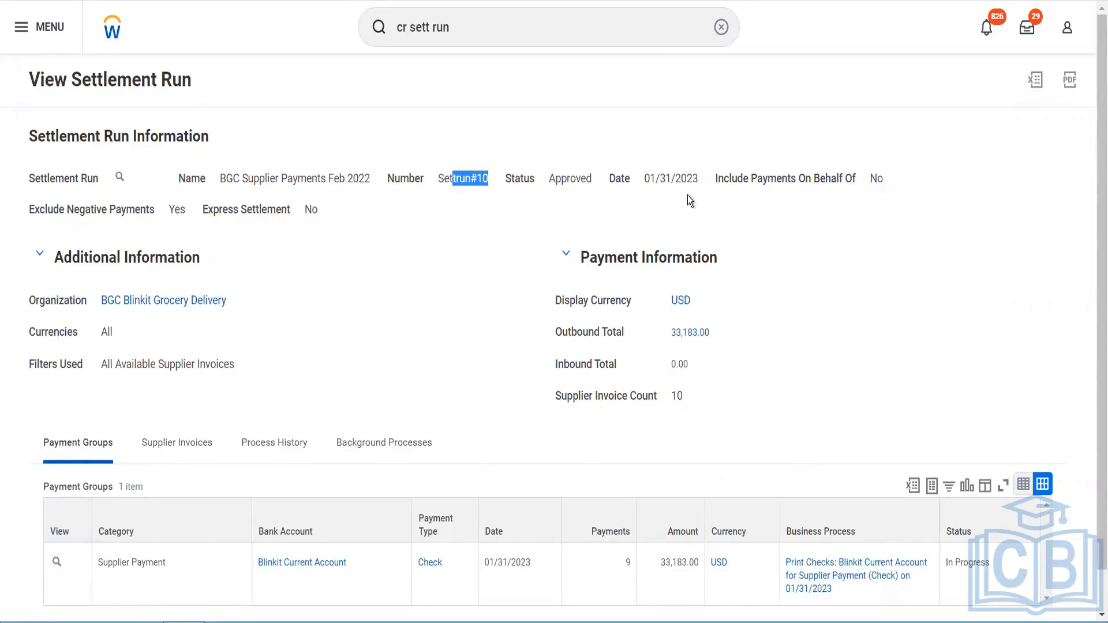
pyautogui.scroll(-1, 688, 196)
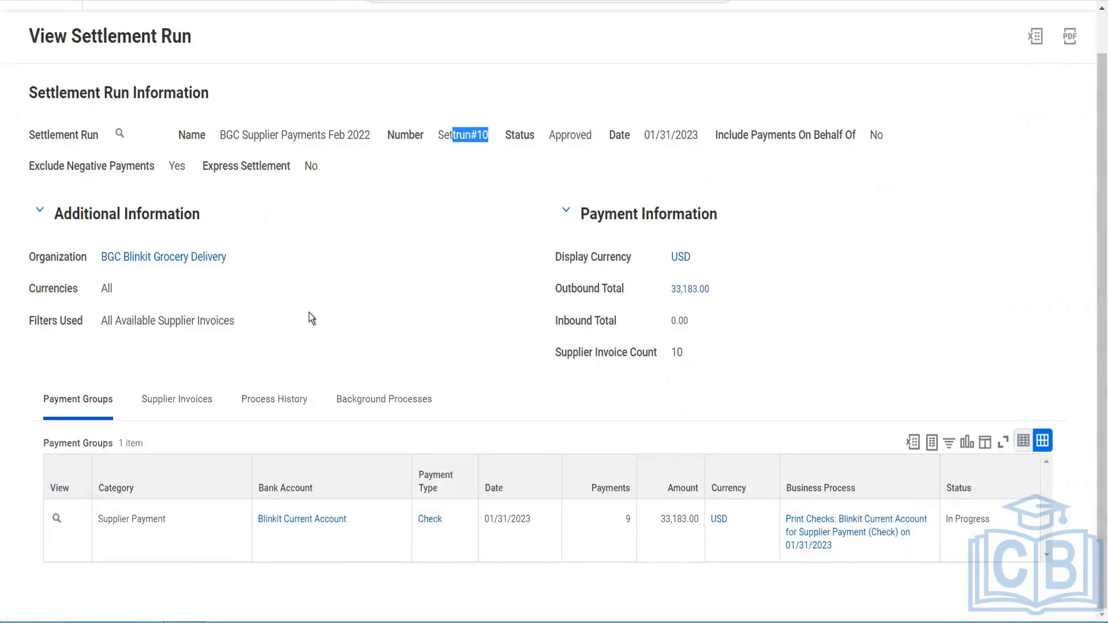
pyautogui.click(295, 411)
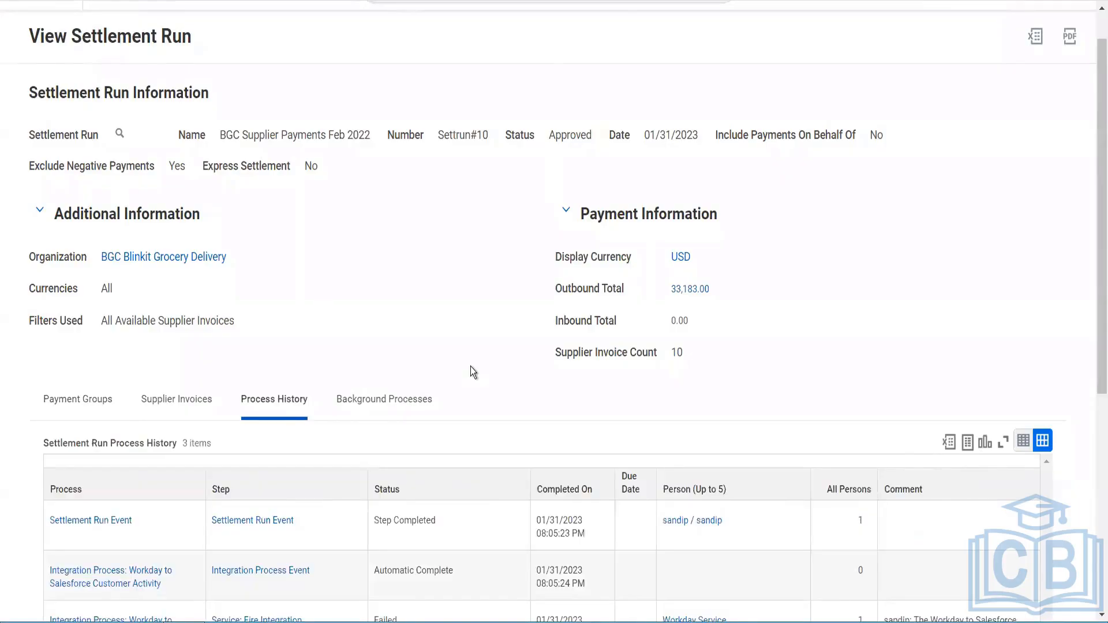
pyautogui.scroll(-5, 471, 366)
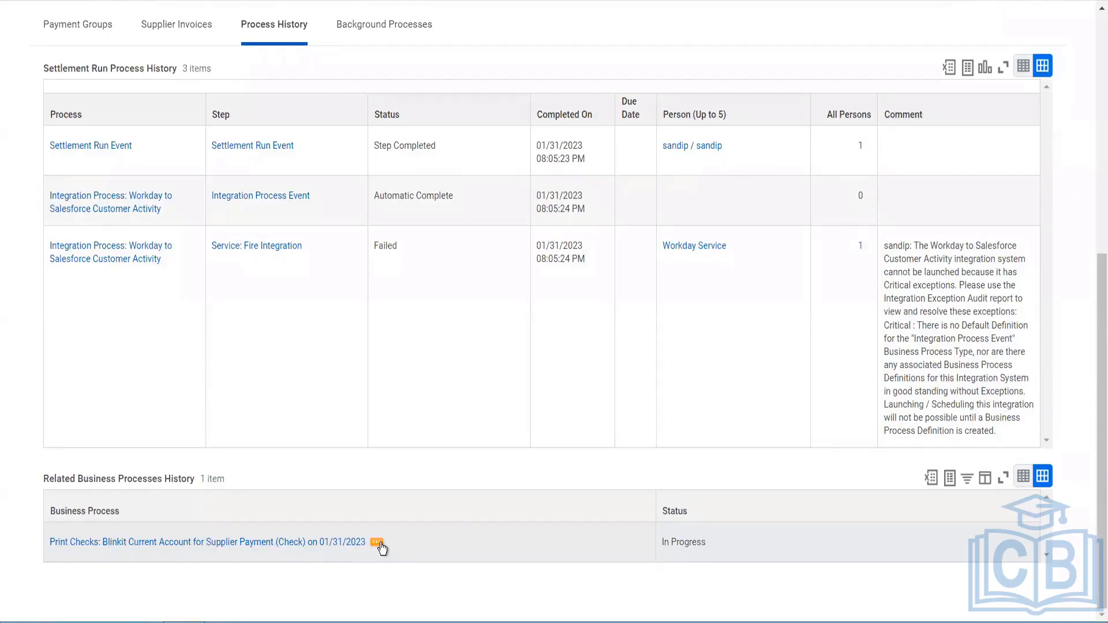
# Step: Try to view the definition of the related Print Checks business process
pyautogui.click(380, 547)
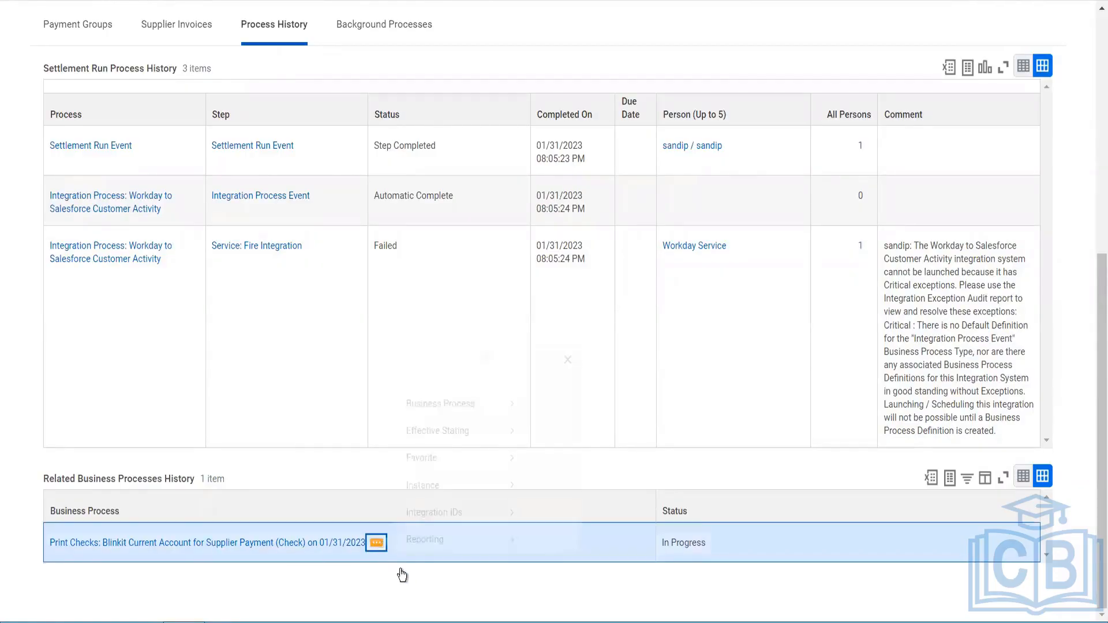
pyautogui.moveTo(508, 397)
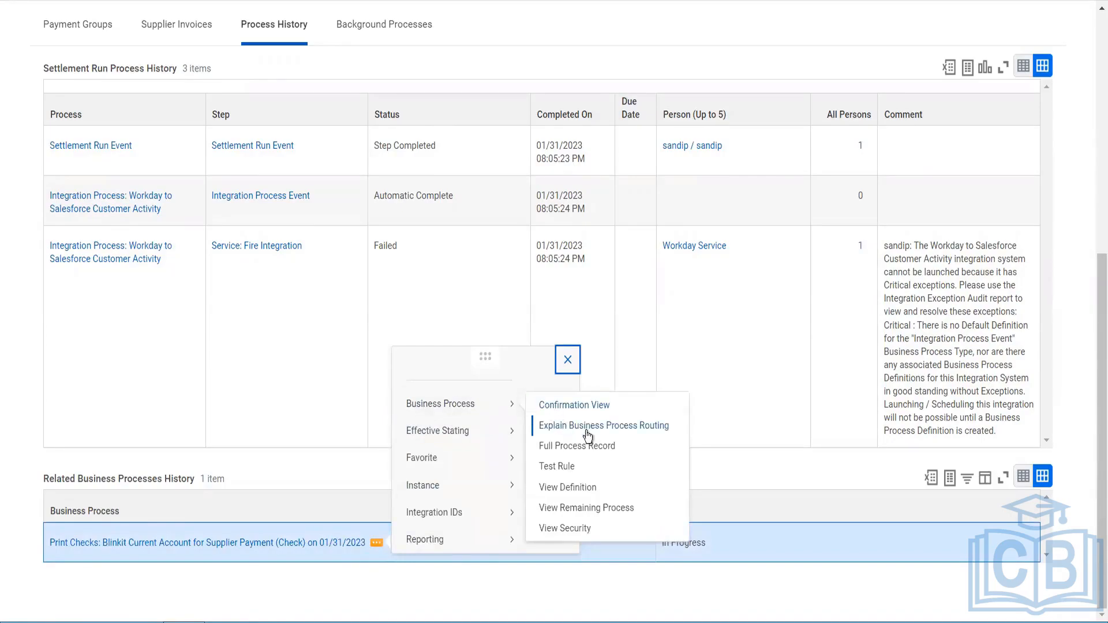
pyautogui.click(655, 488)
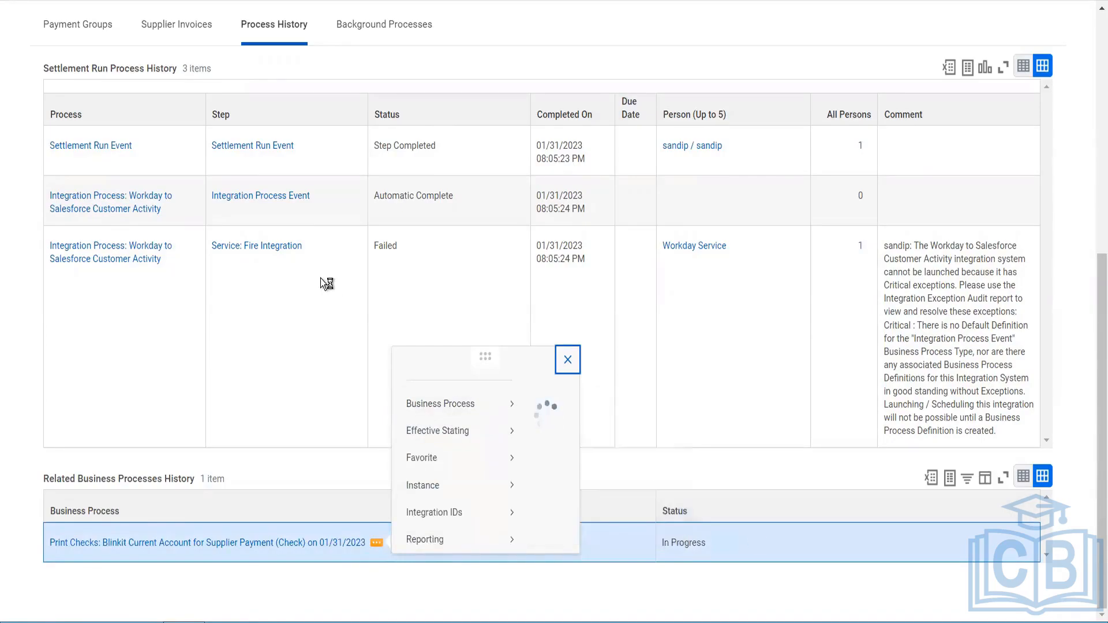
pyautogui.scroll(6, 144, 369)
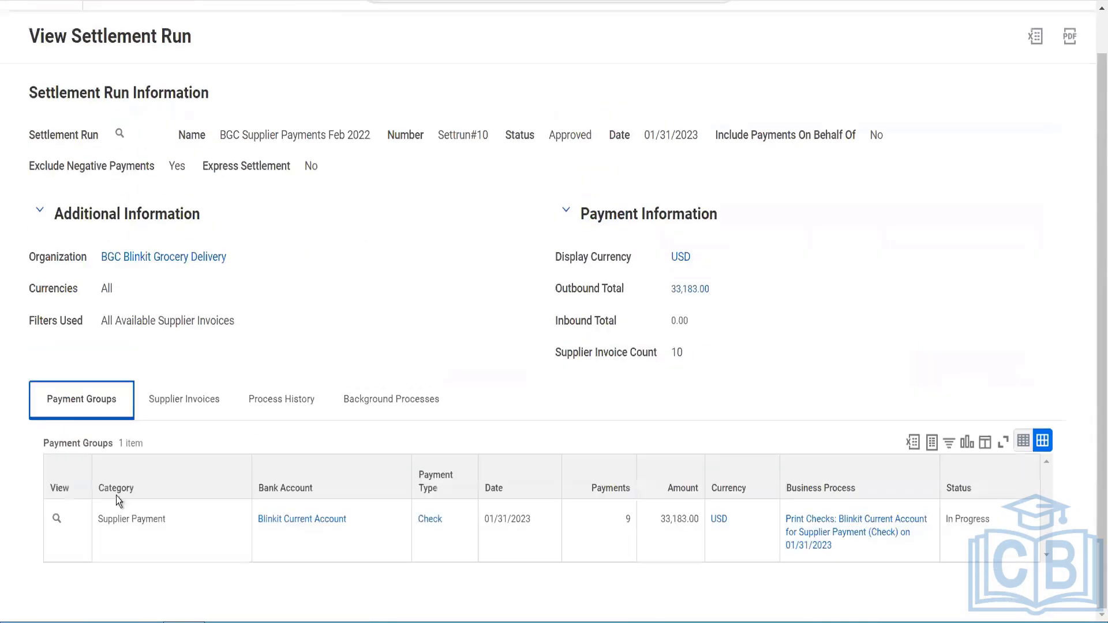
# Step: Print checks for the supplier payment group, choosing the Print Checks option
pyautogui.click(70, 522)
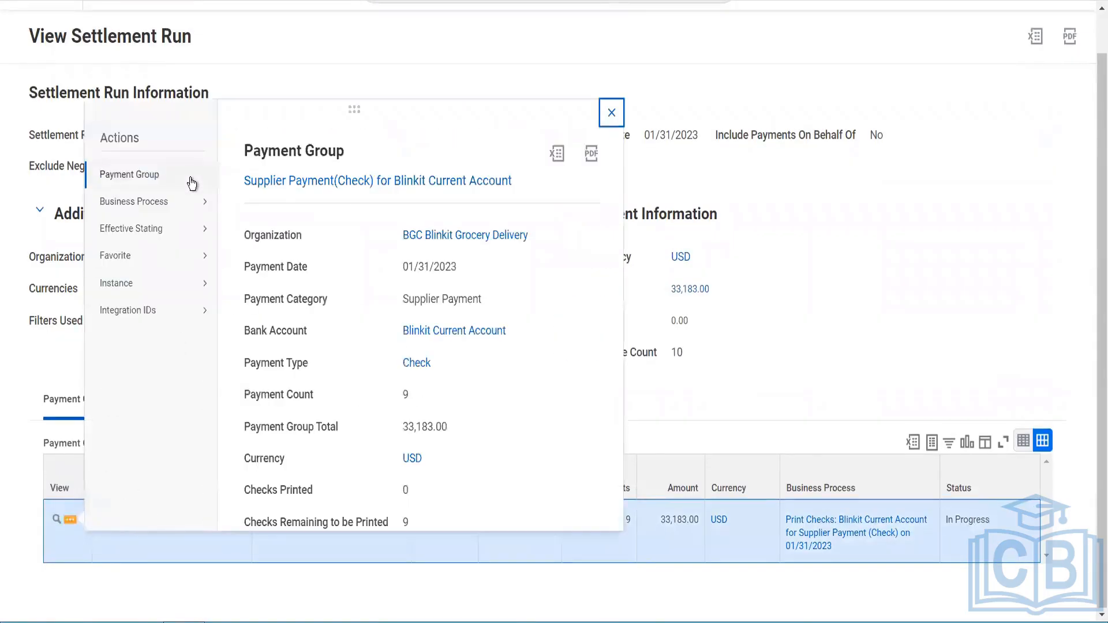
pyautogui.moveTo(191, 178)
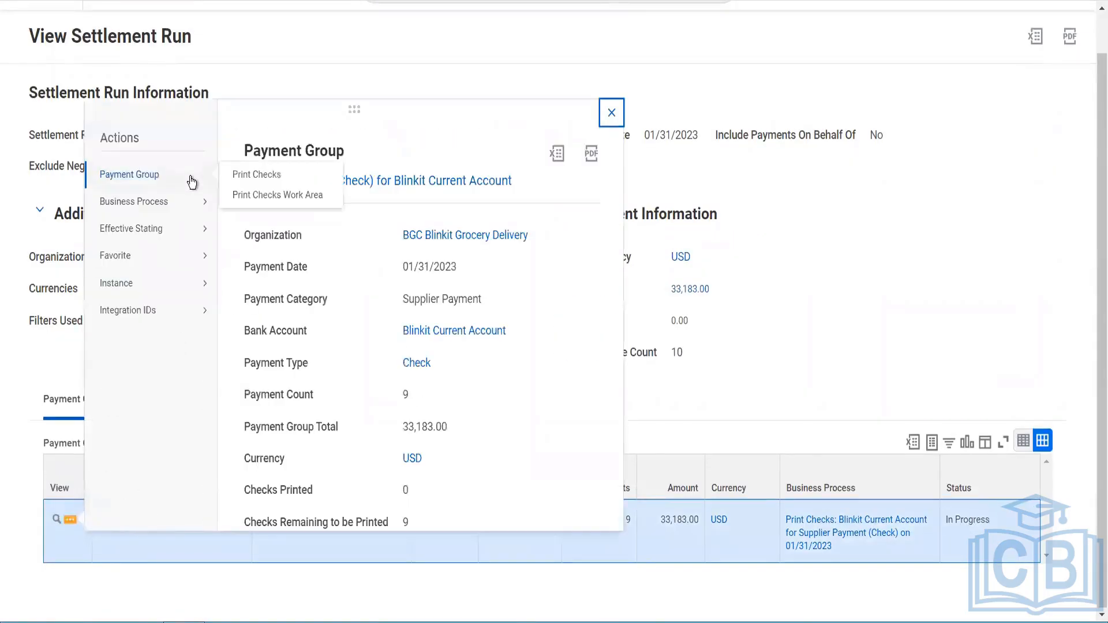
pyautogui.click(250, 178)
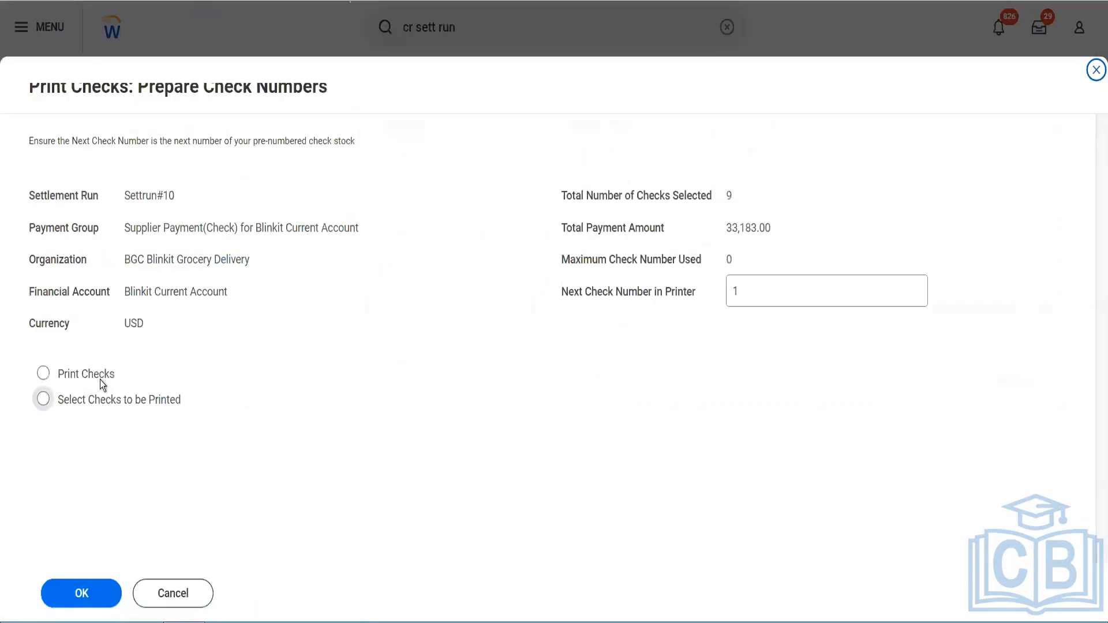
pyautogui.click(100, 379)
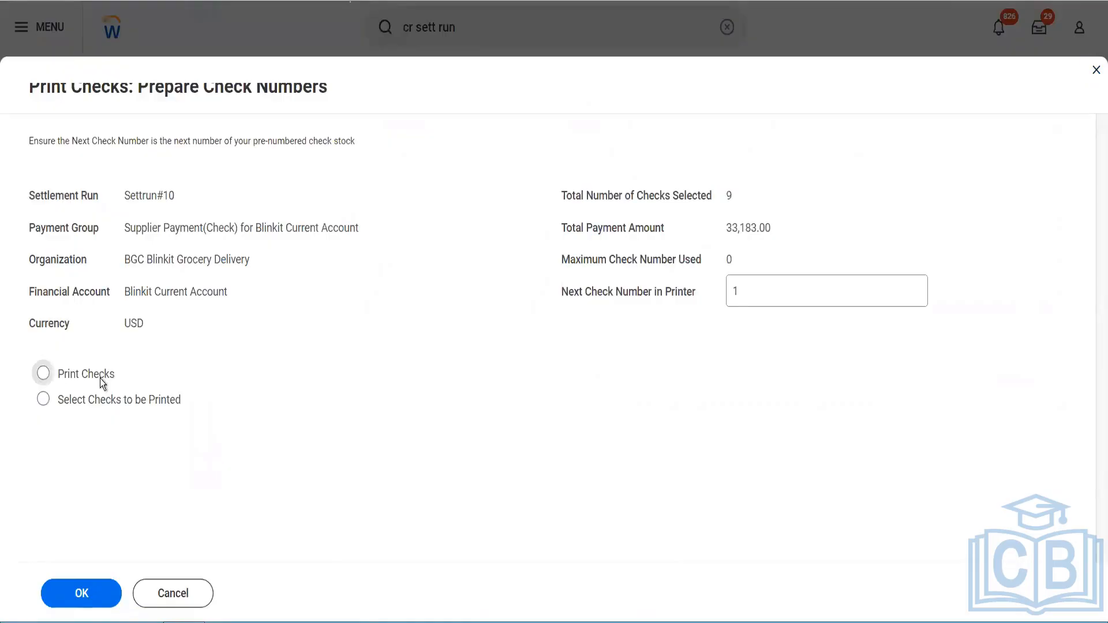
pyautogui.click(79, 595)
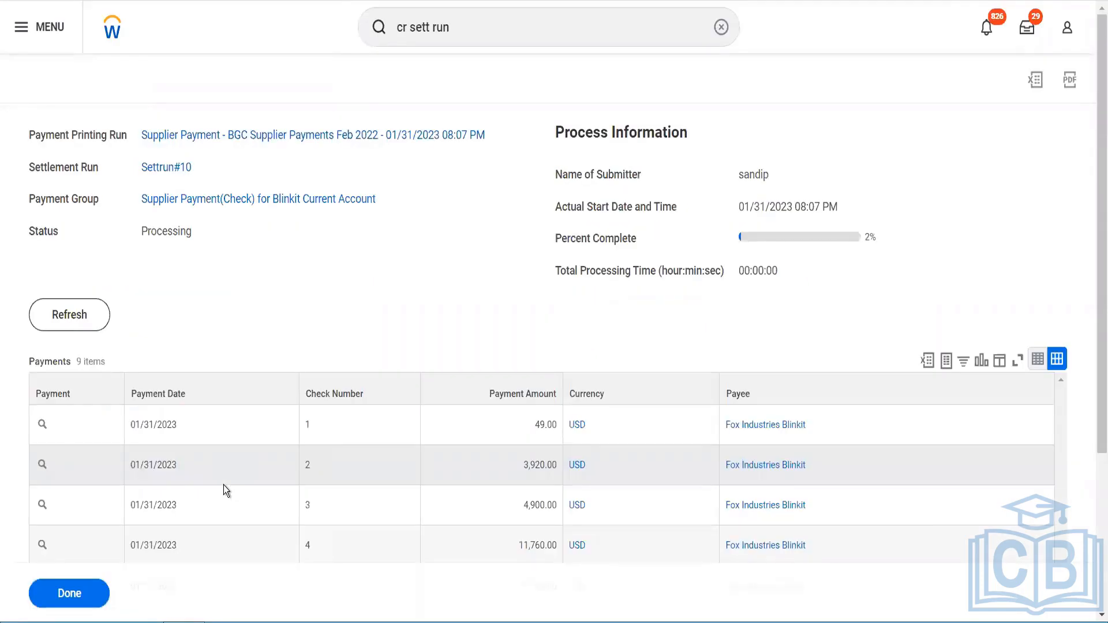
# Step: Refresh the payment printing run's progress repeatedly
pyautogui.click(69, 315)
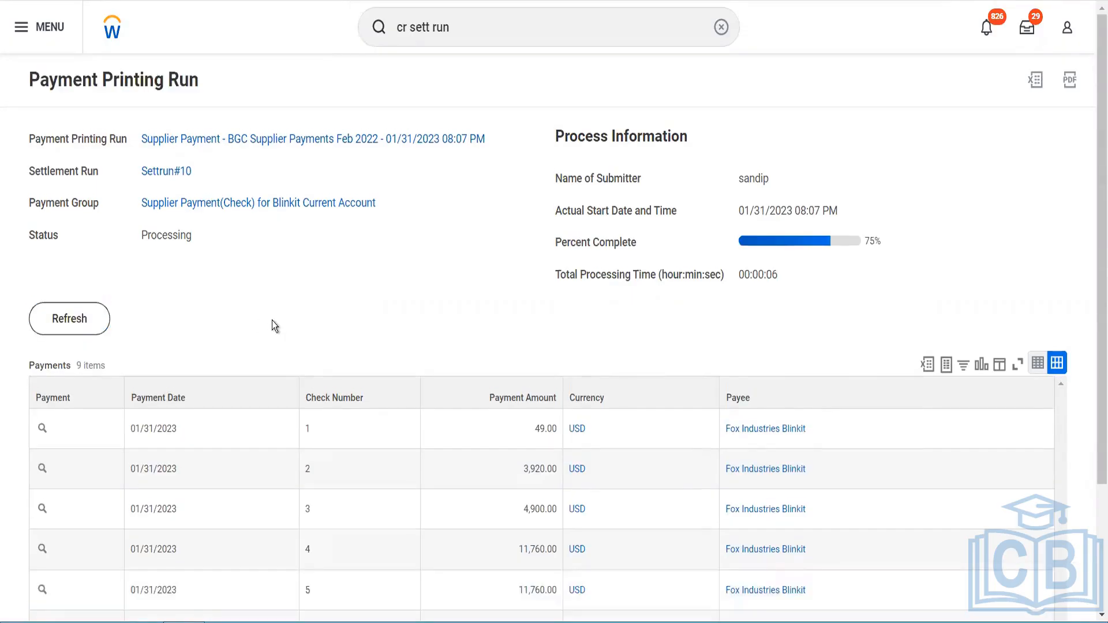
pyautogui.click(84, 324)
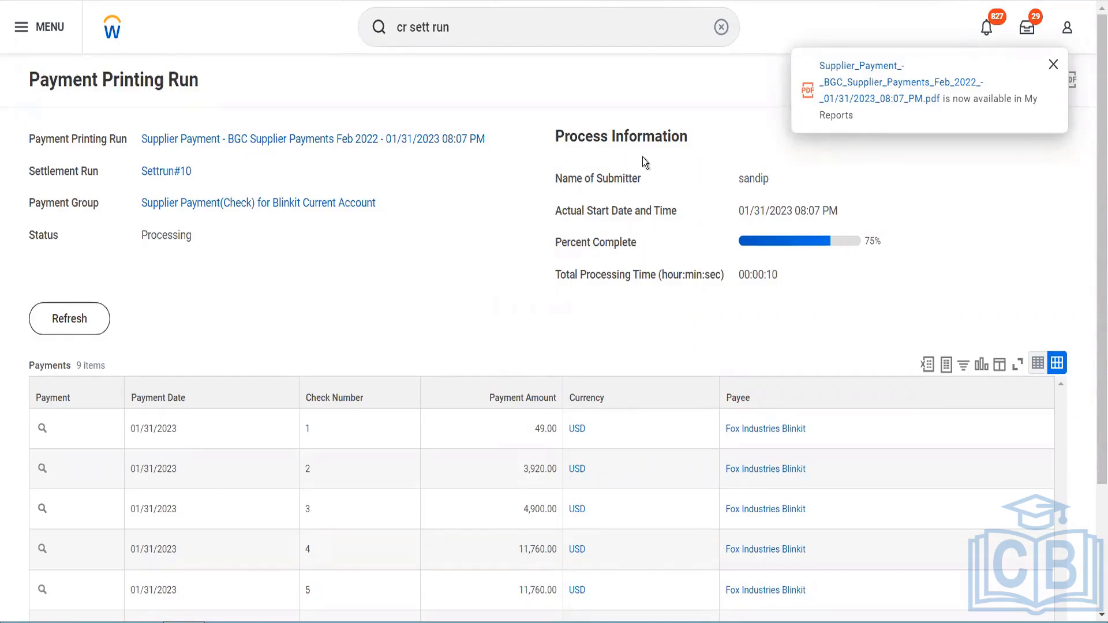
pyautogui.click(68, 320)
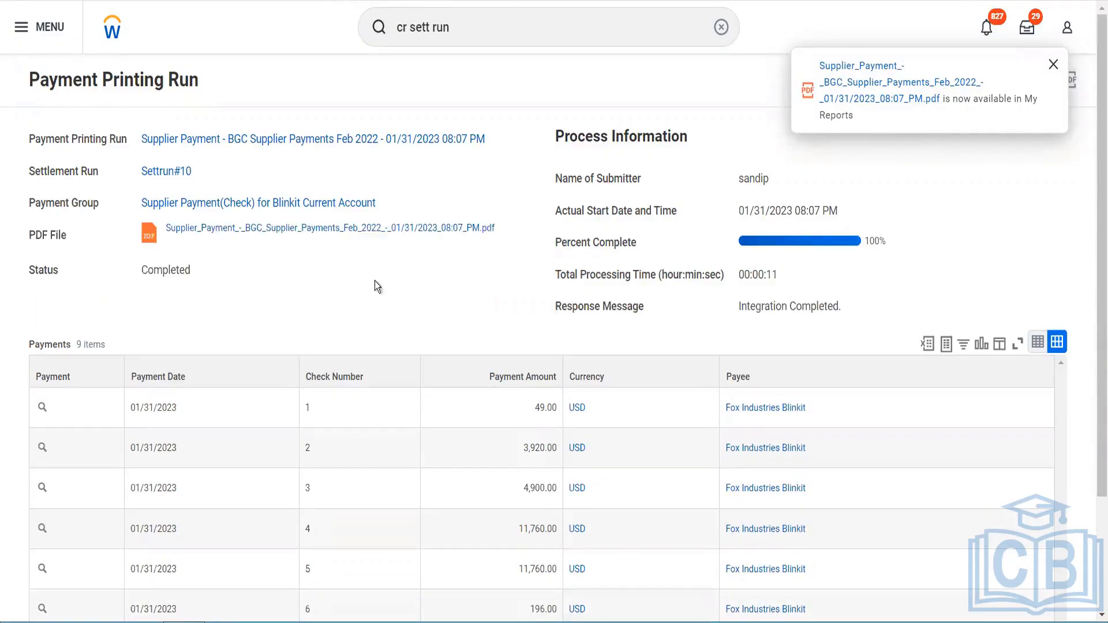
# Step: Open the generated supplier payment check PDF, review the check, and return to the printing run
pyautogui.click(333, 230)
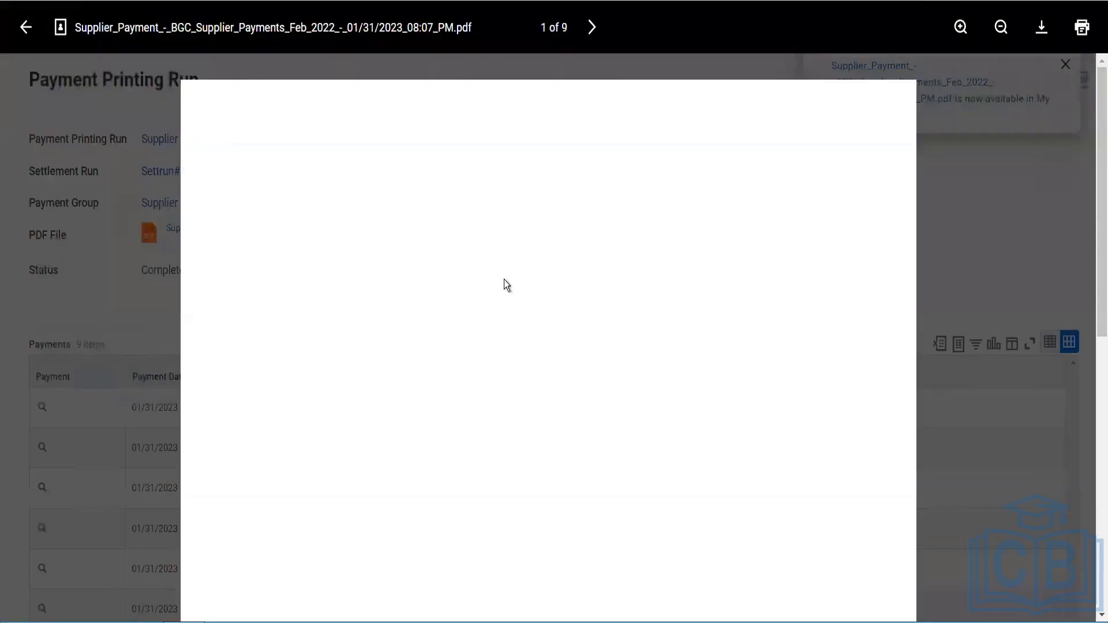
pyautogui.scroll(-3, 504, 279)
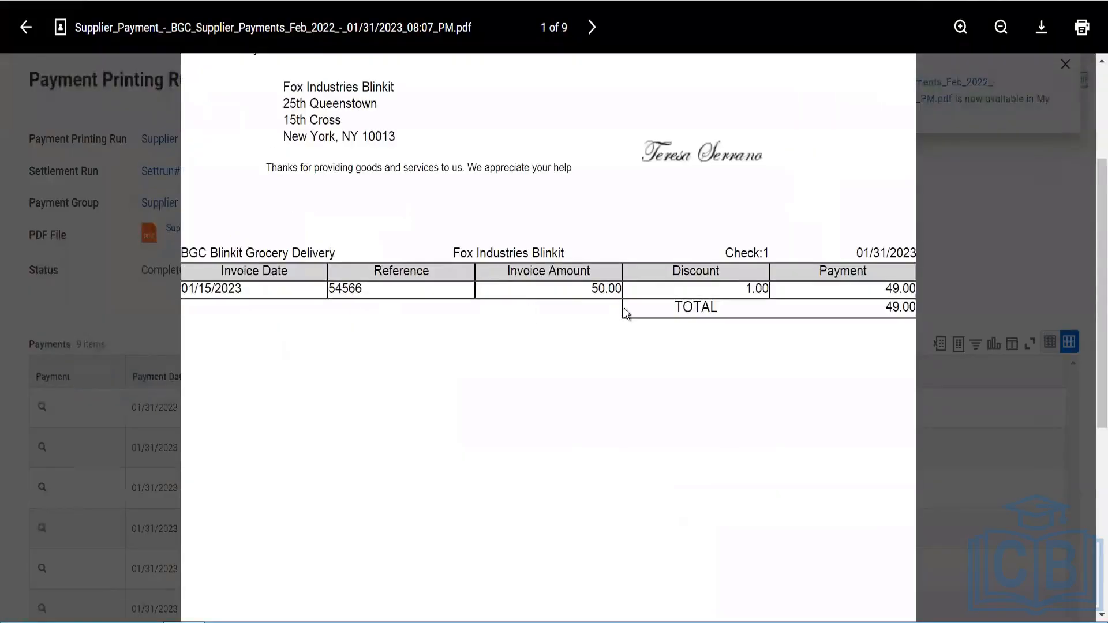
pyautogui.scroll(3, 625, 308)
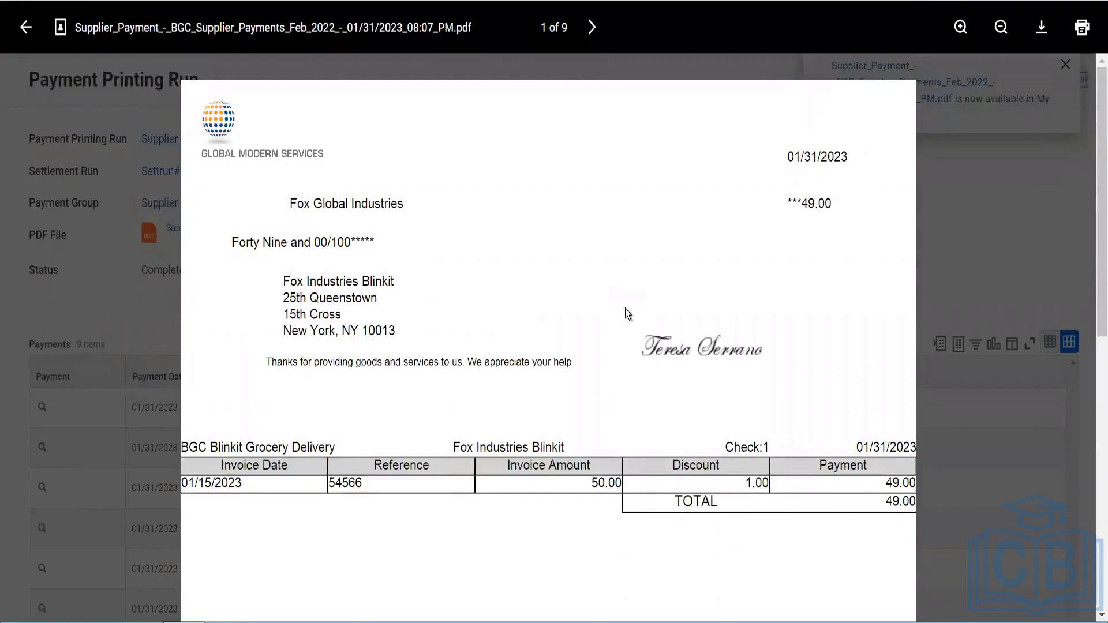
pyautogui.scroll(-6, 626, 310)
pyautogui.click(23, 28)
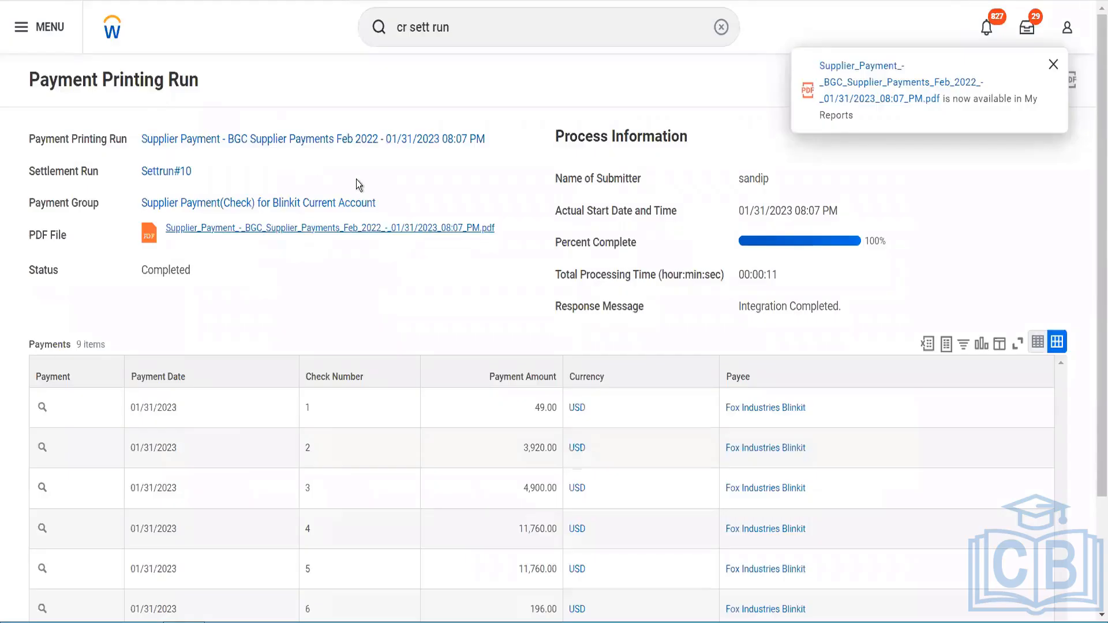
pyautogui.click(470, 35)
pyautogui.moveTo(470, 35); pyautogui.dragTo(368, 36)
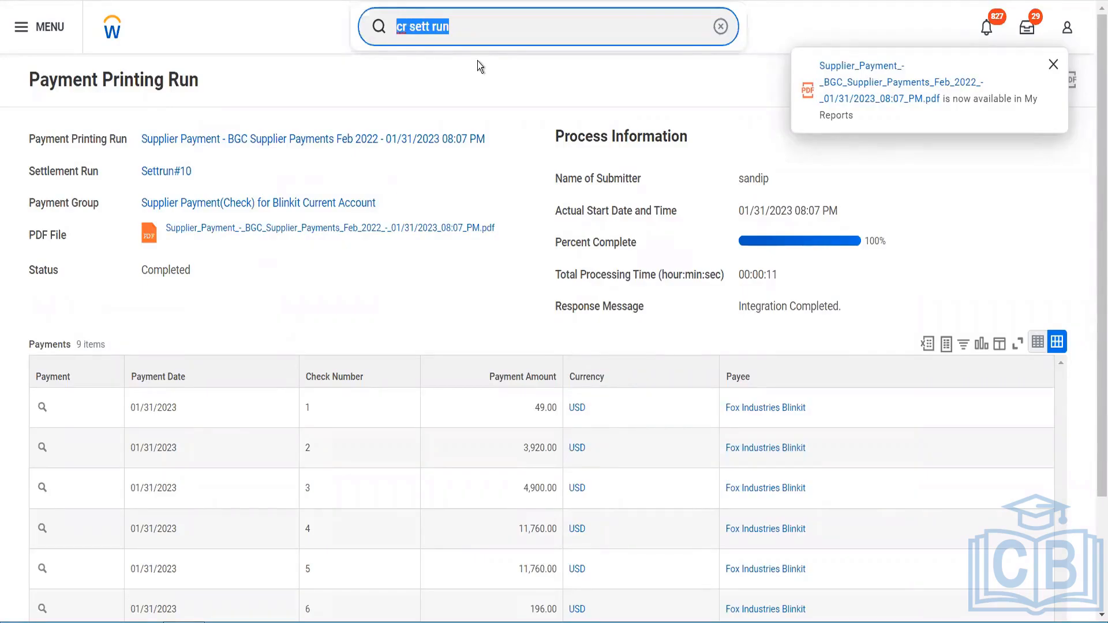
pyautogui.write('cr fi')
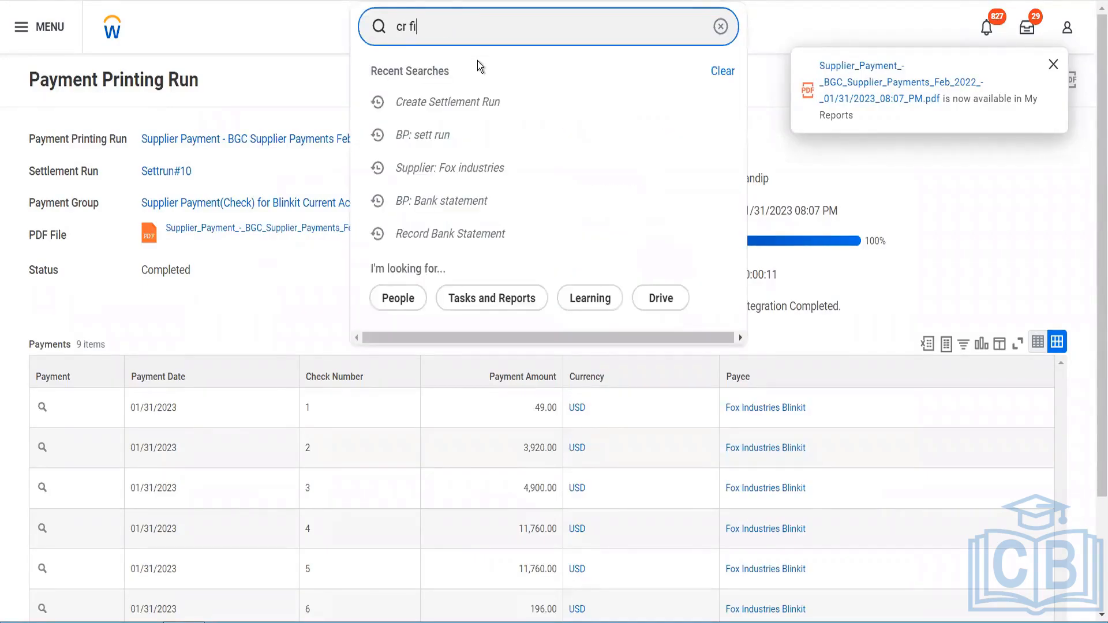
pyautogui.write('rst notied')
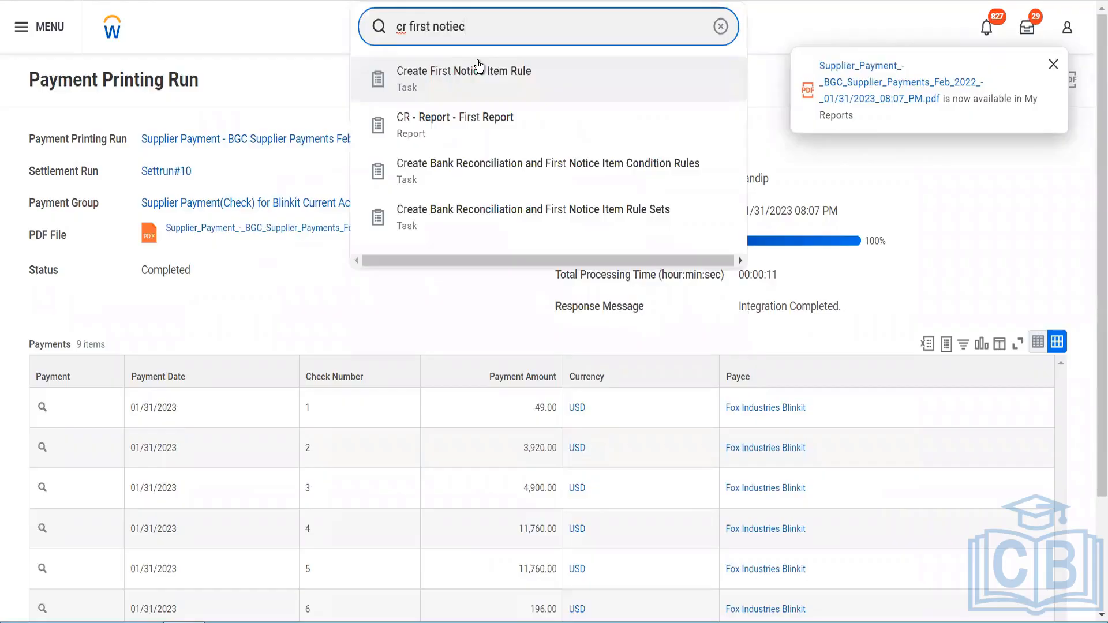
pyautogui.press('BackSpace')
pyautogui.press('BackSpace')
pyautogui.write('ce r')
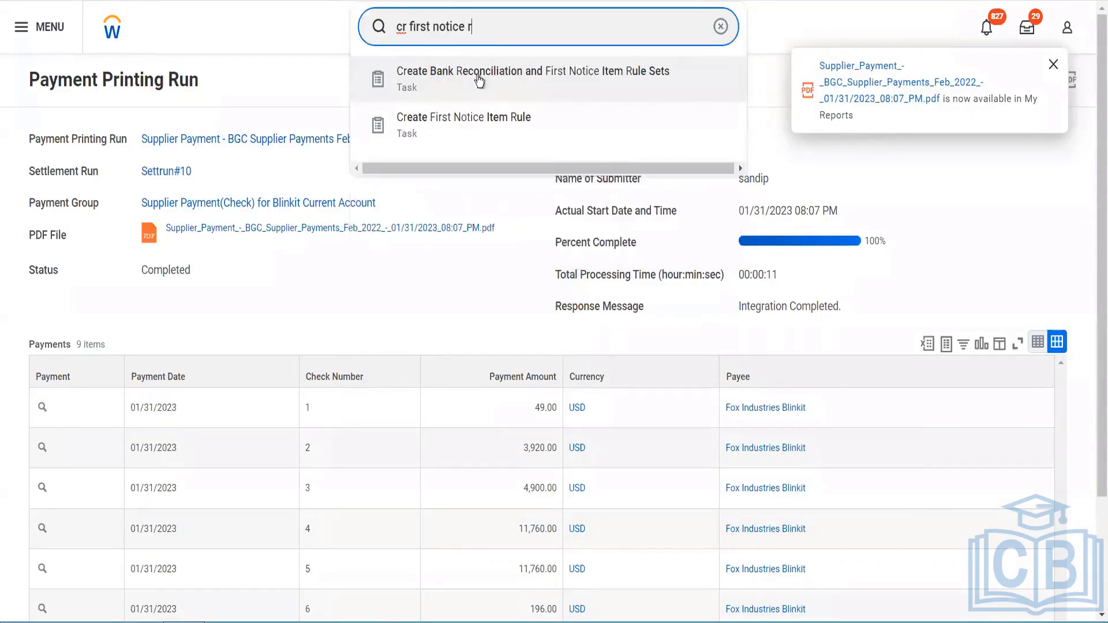
pyautogui.click(479, 80)
pyautogui.click(478, 32)
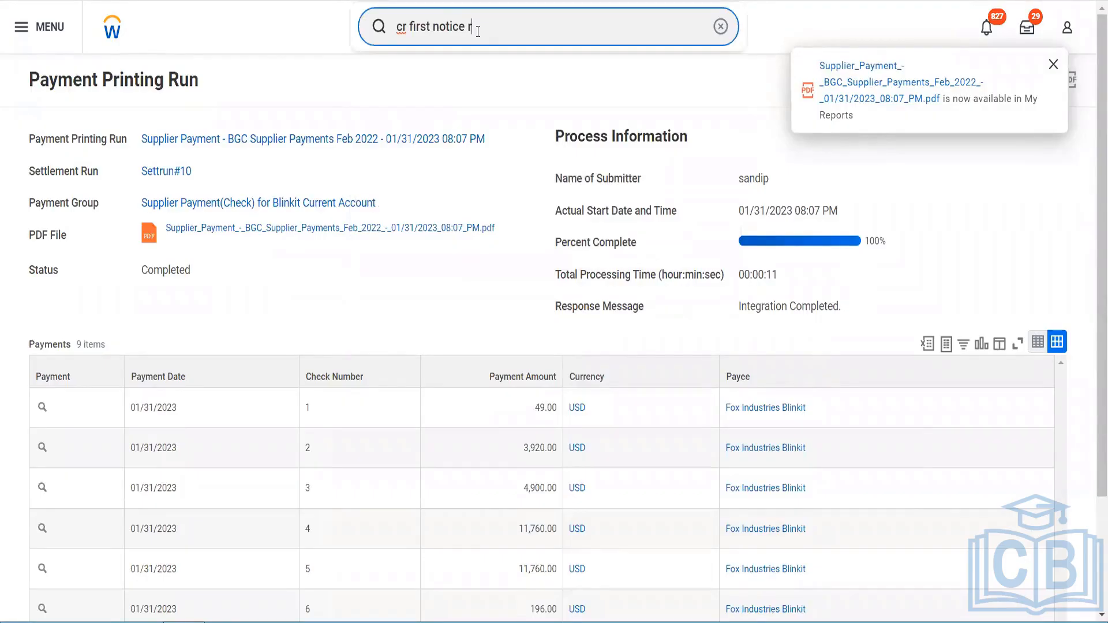
pyautogui.moveTo(478, 32); pyautogui.dragTo(380, 39)
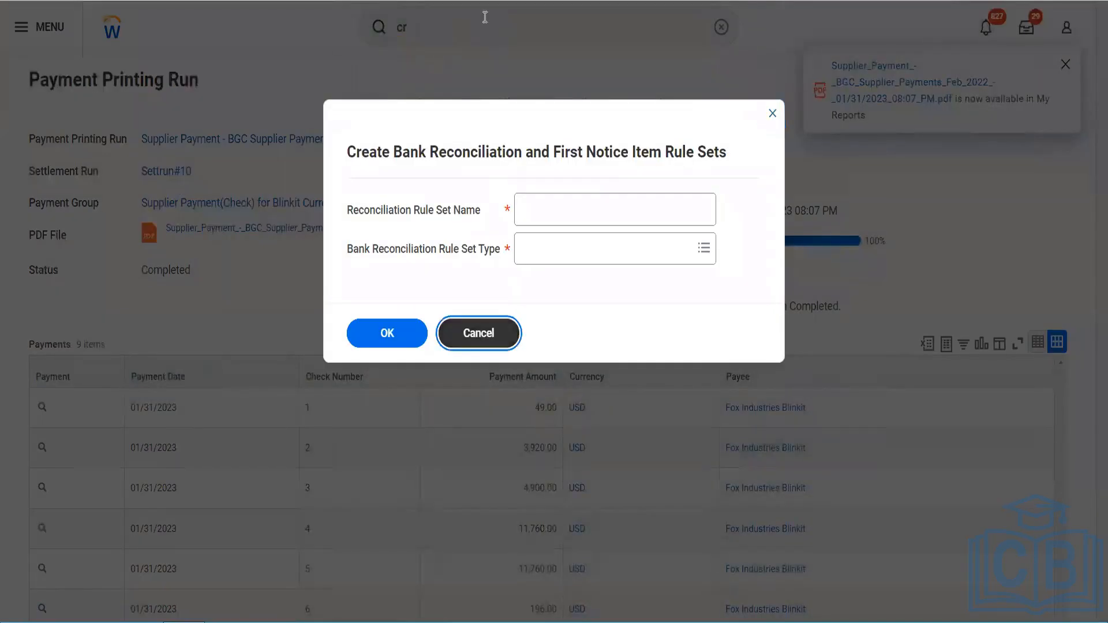
pyautogui.click(478, 335)
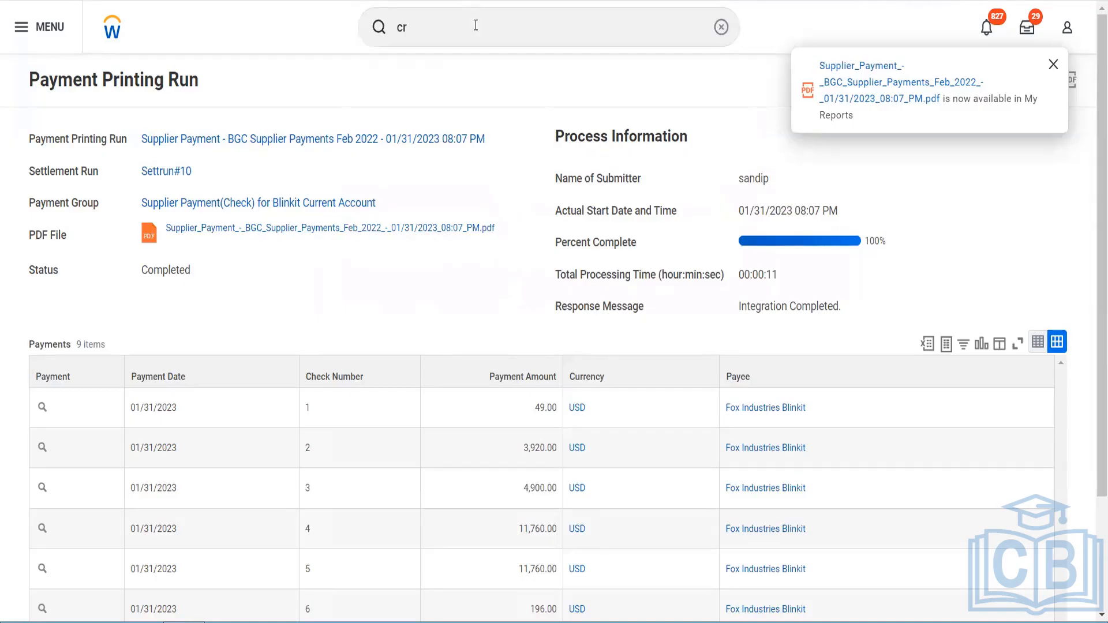
# Step: Search for and open the Create First Notice Item Rule task
pyautogui.click(476, 24)
pyautogui.write('first ')
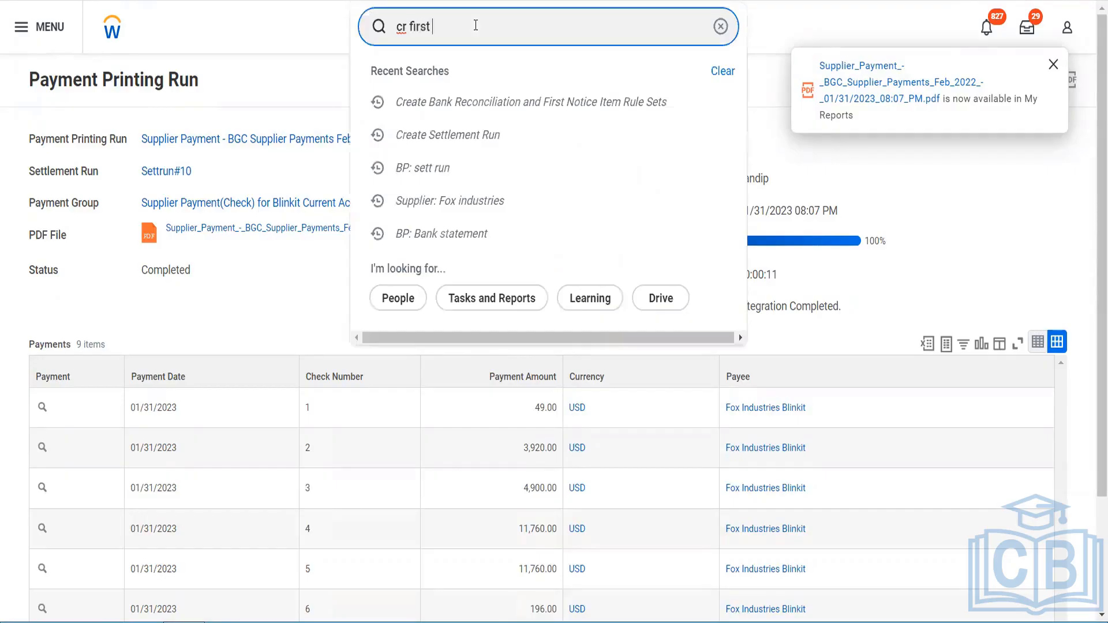
pyautogui.write('noi')
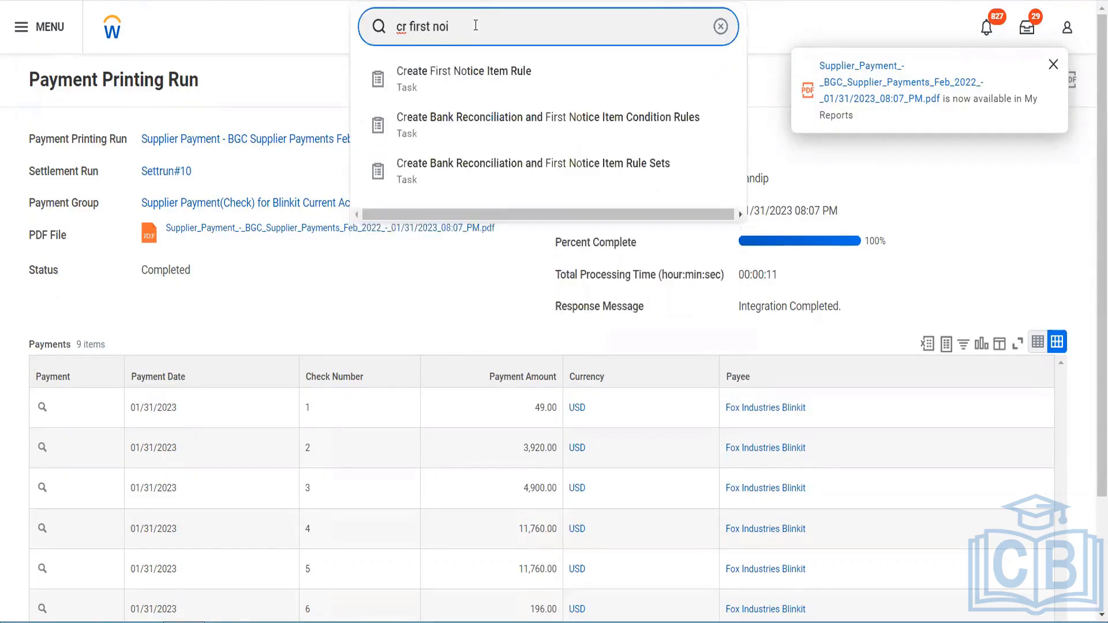
pyautogui.press('BackSpace')
pyautogui.write('tice')
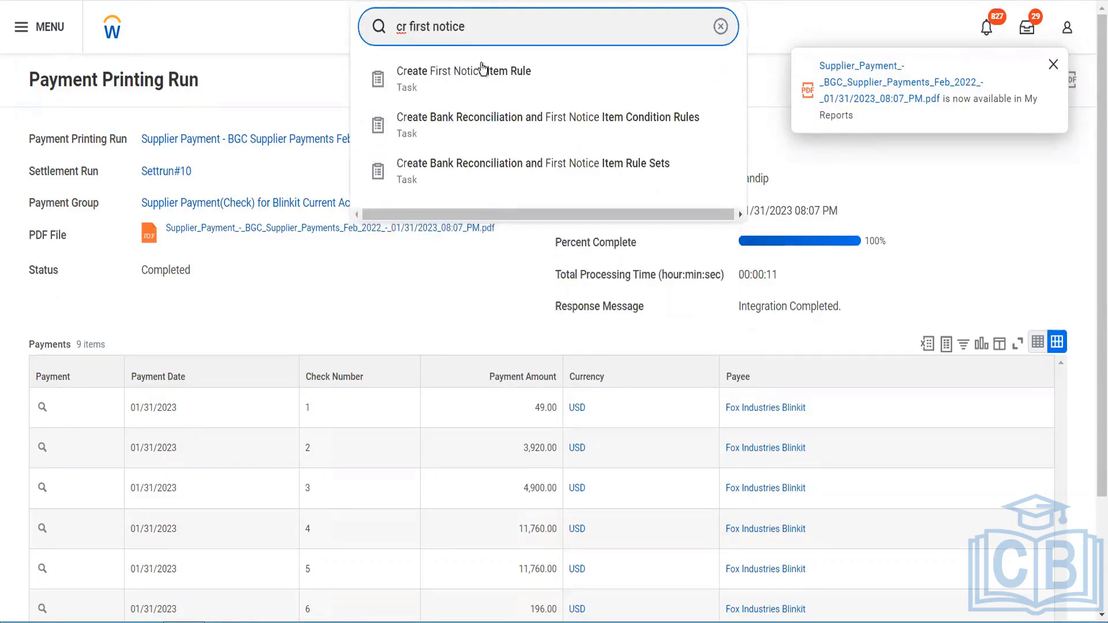
pyautogui.click(482, 74)
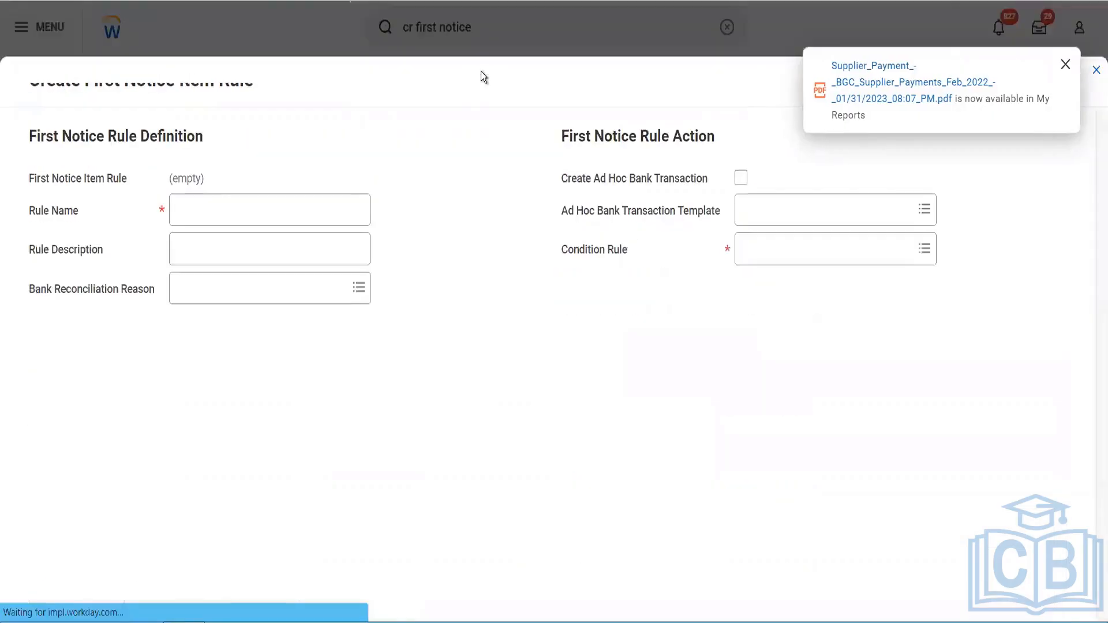
# Step: Name the first notice rule Blinkit Adhoc Items
pyautogui.click(279, 207)
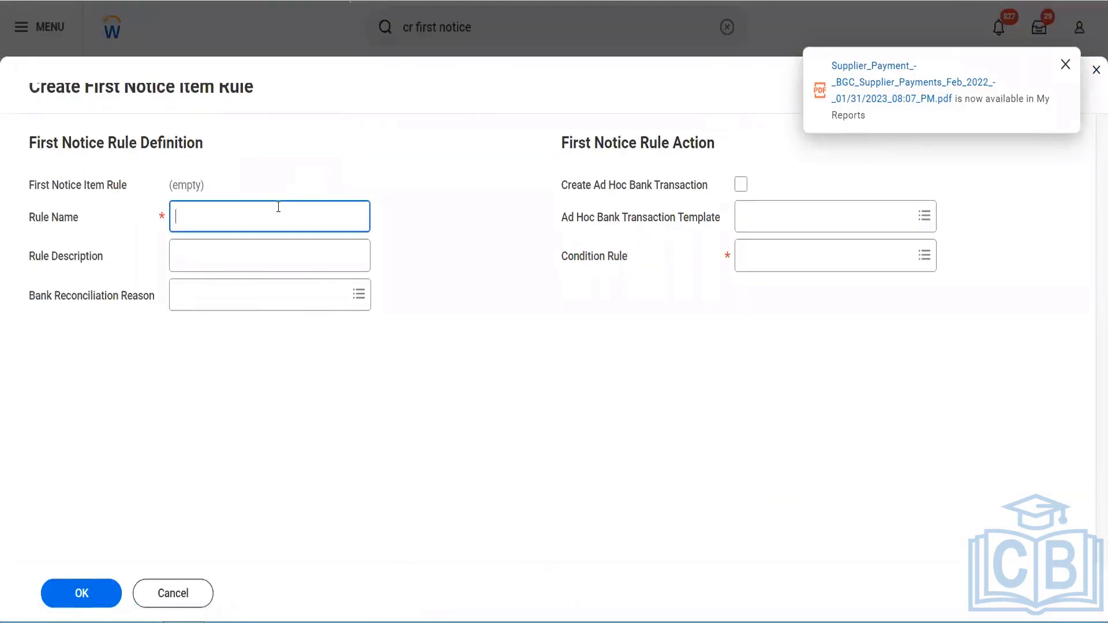
pyautogui.write('Blinkit Adhoc Items')
pyautogui.press('Tab')
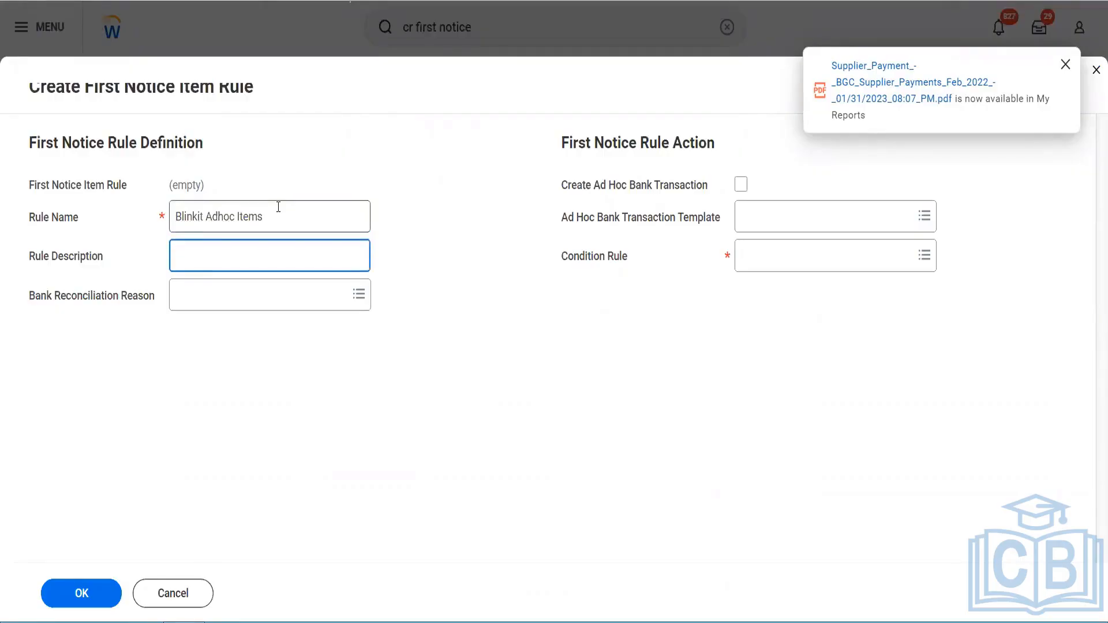
# Step: Set the rule description to "To figure out penalties taxes charges etc"
pyautogui.write('To figure out penalties ta')
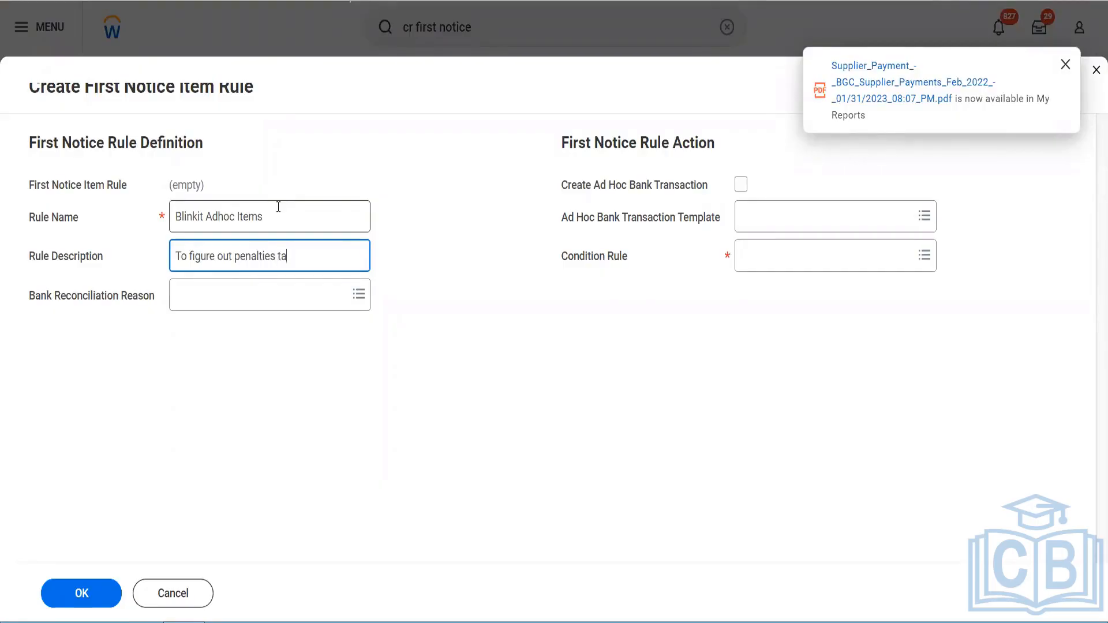
pyautogui.write('xes charges etc')
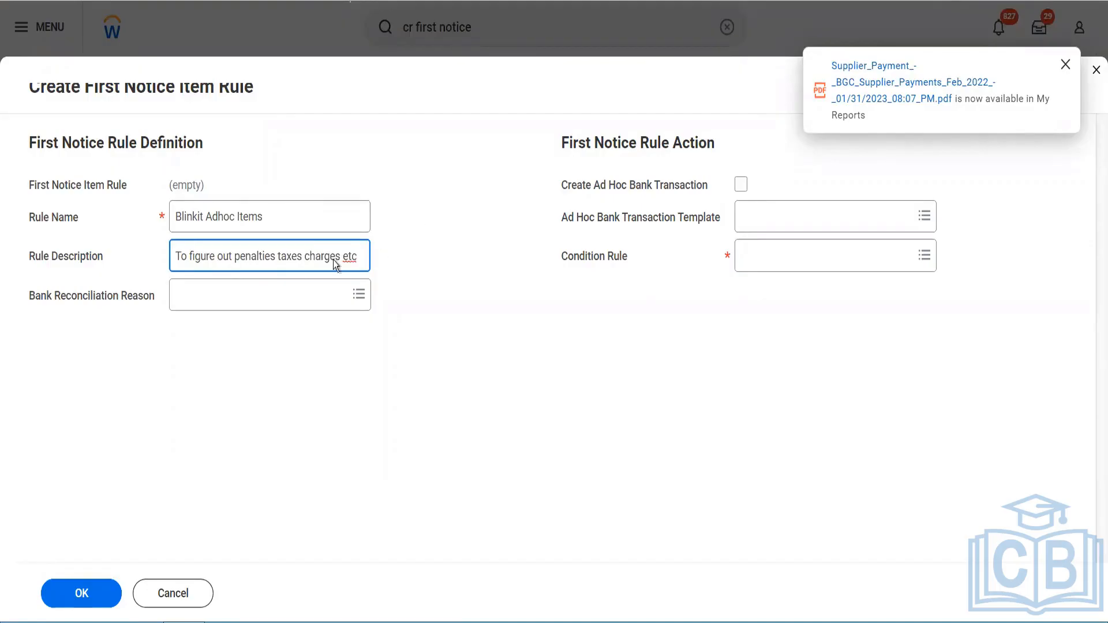
# Step: Set the bank reconciliation reason to Bank Fee
pyautogui.click(299, 289)
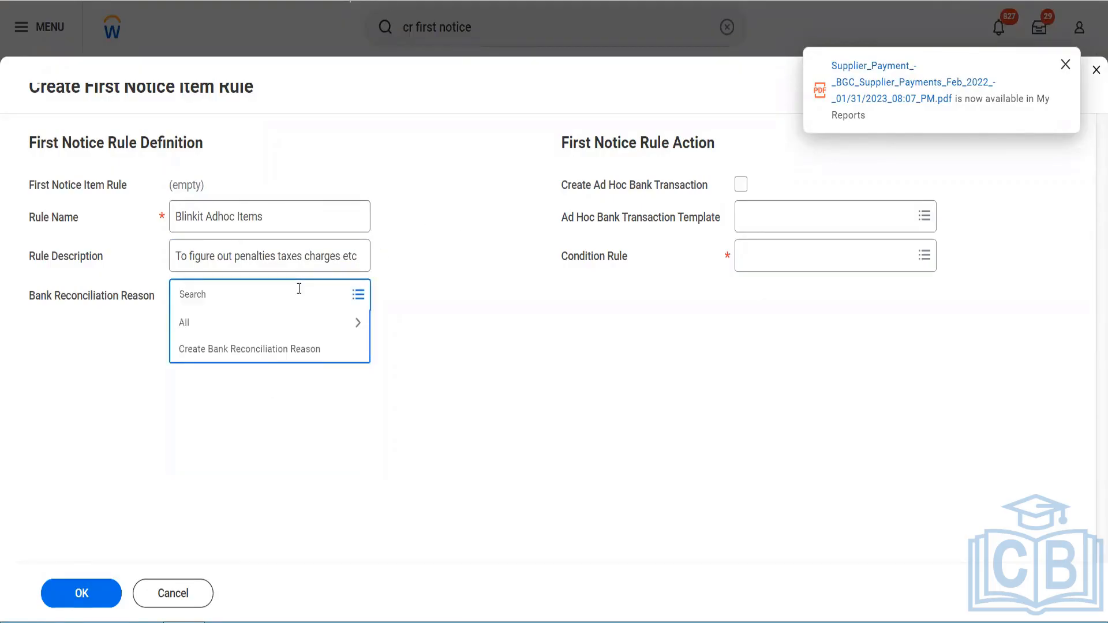
pyautogui.click(254, 325)
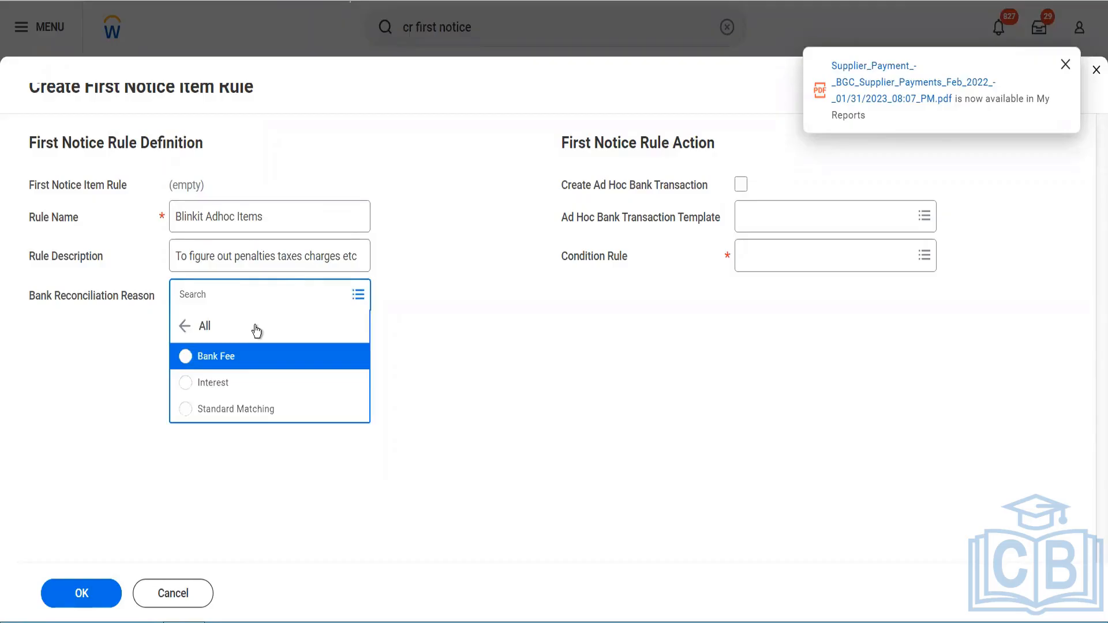
pyautogui.click(241, 363)
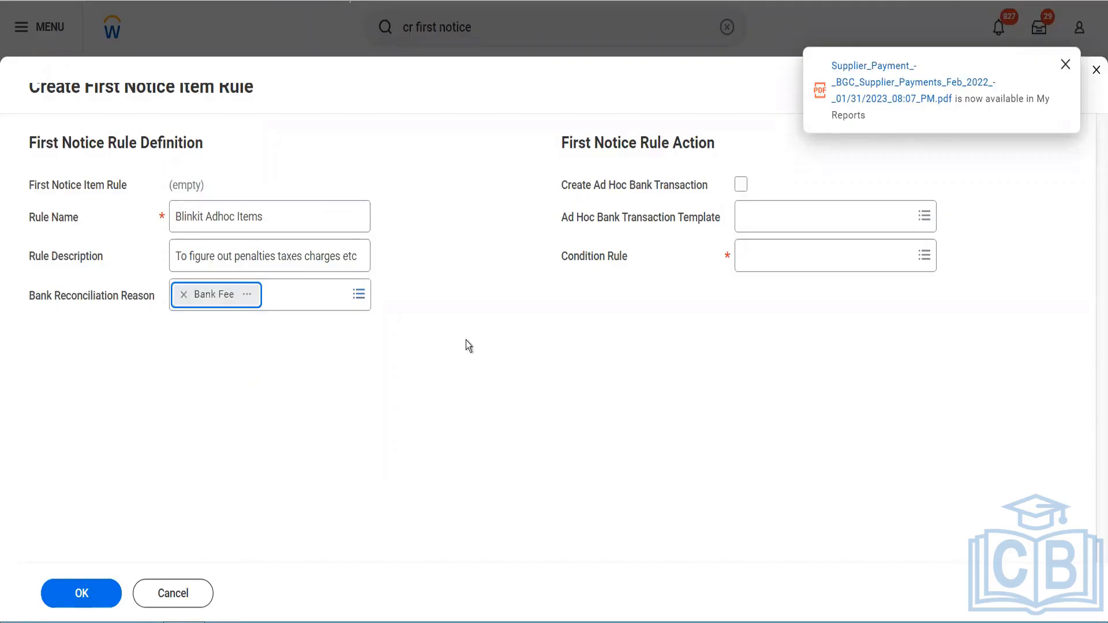
# Step: Enable Create Ad Hoc Bank Transaction and set the condition rule to 698 - Fees
pyautogui.click(742, 185)
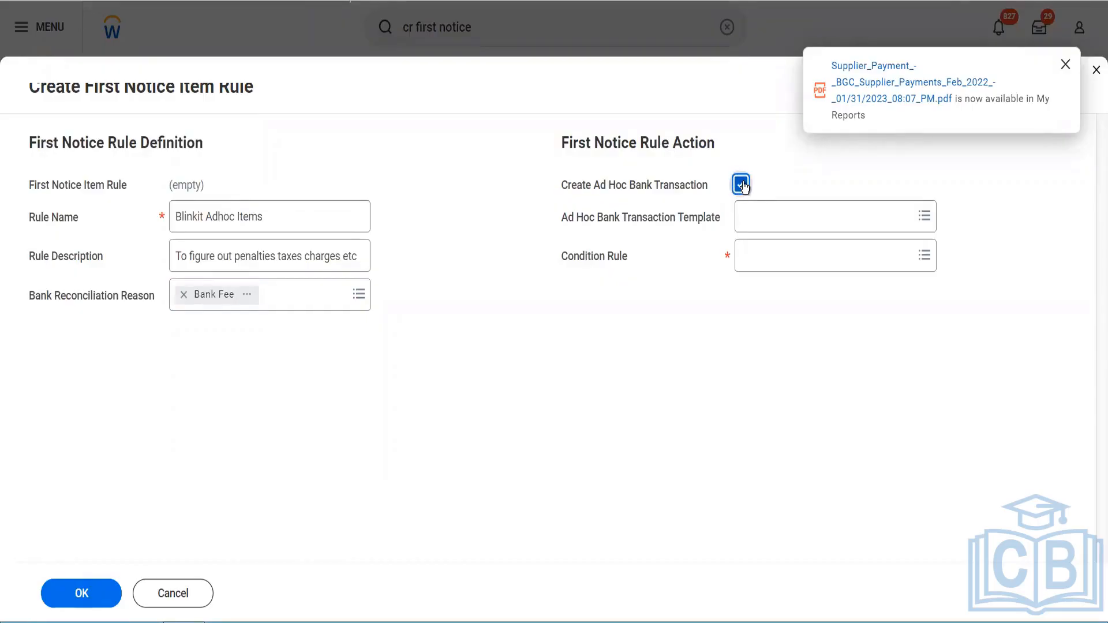
pyautogui.click(759, 263)
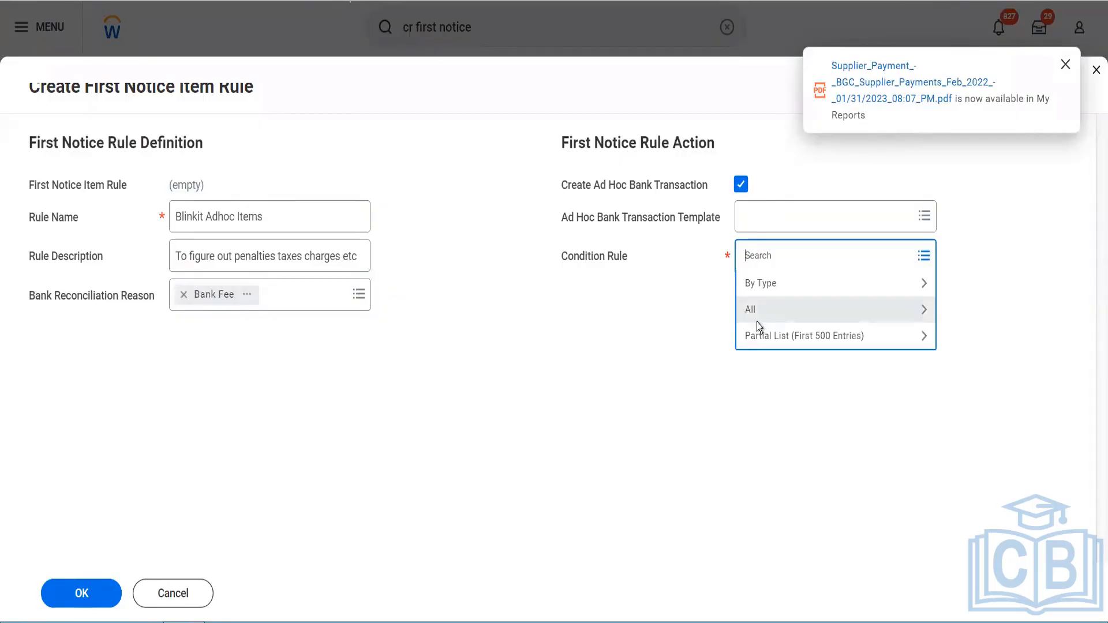
pyautogui.click(757, 321)
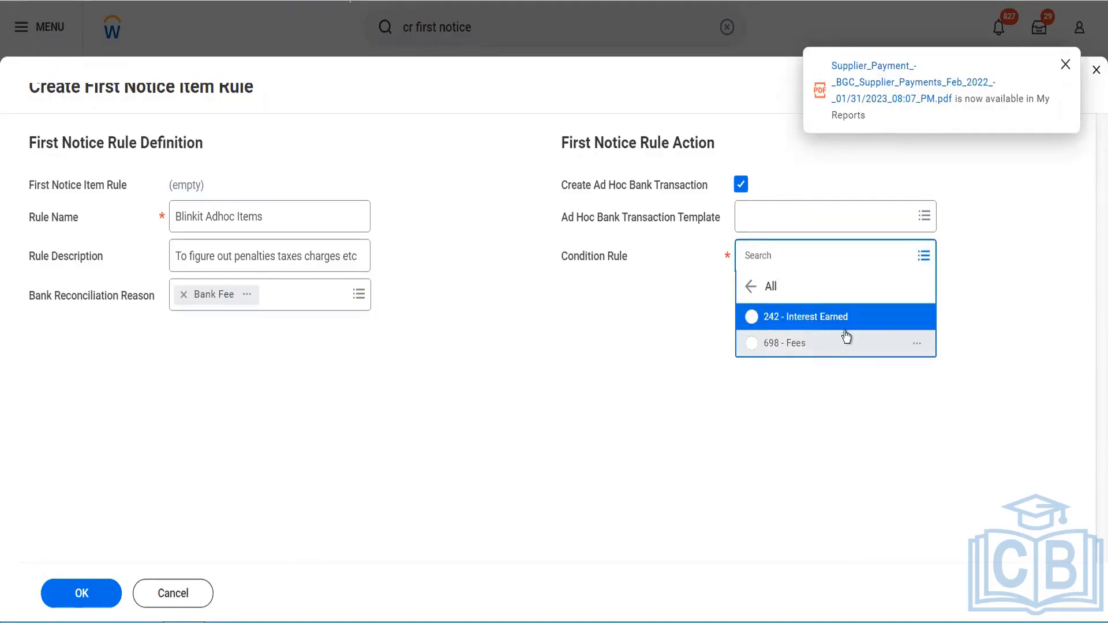
pyautogui.click(815, 348)
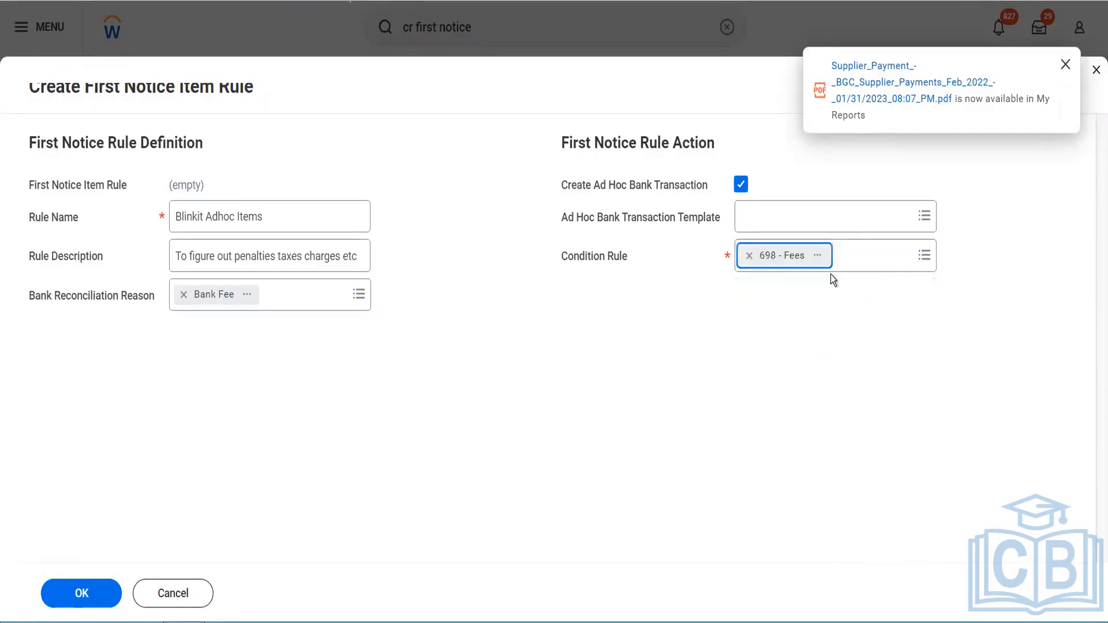
# Step: Open the 698 - Fees condition rule details to review its rule conditions
pyautogui.click(818, 255)
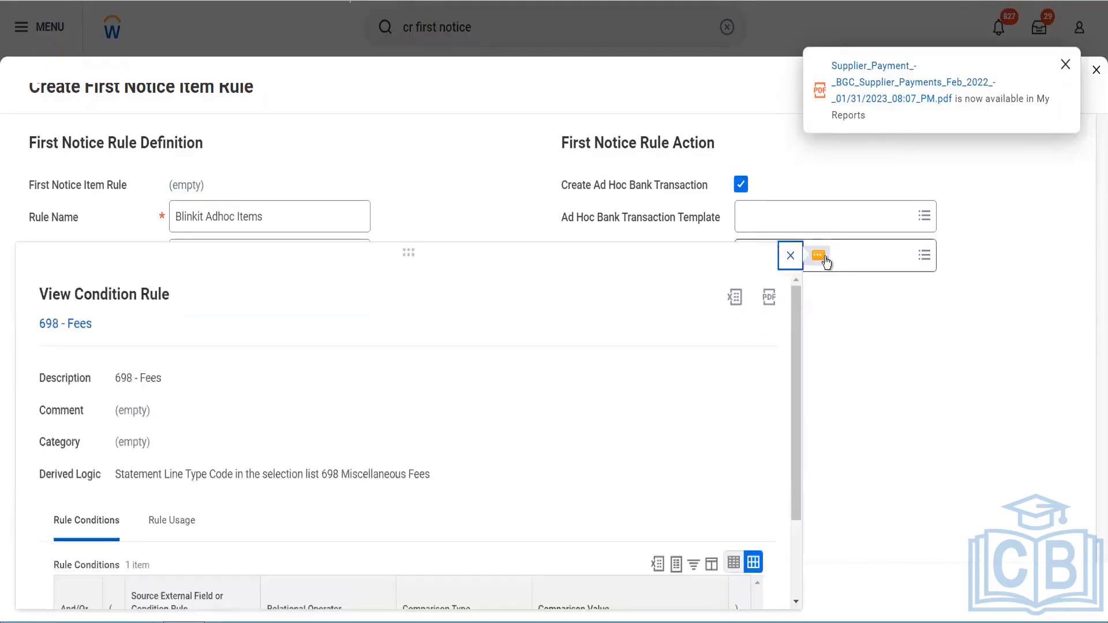
pyautogui.scroll(-2, 504, 404)
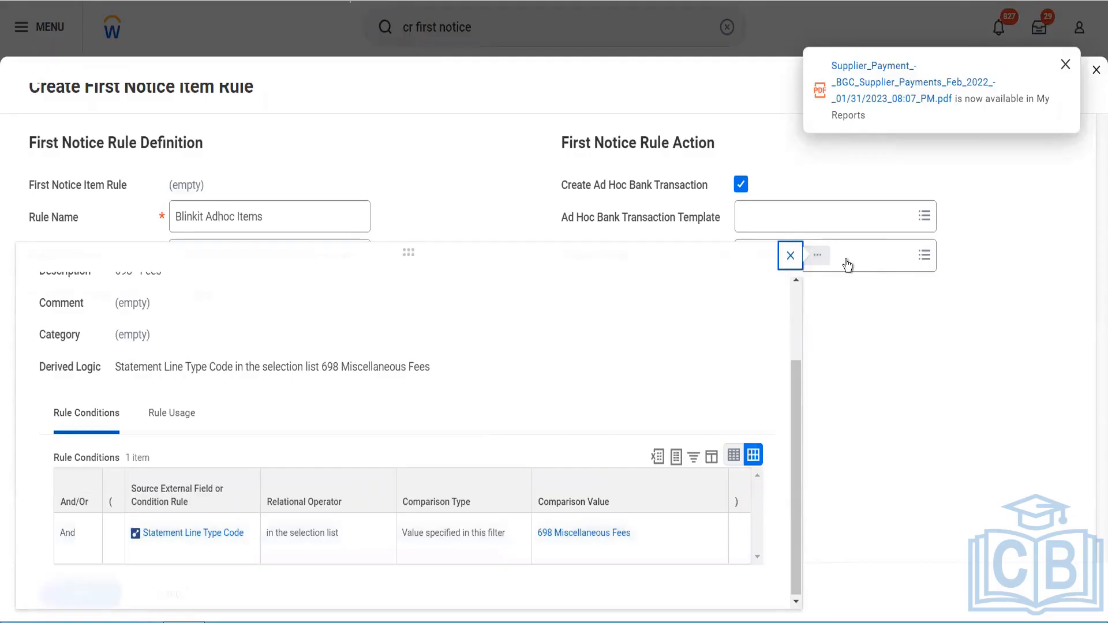
pyautogui.click(791, 259)
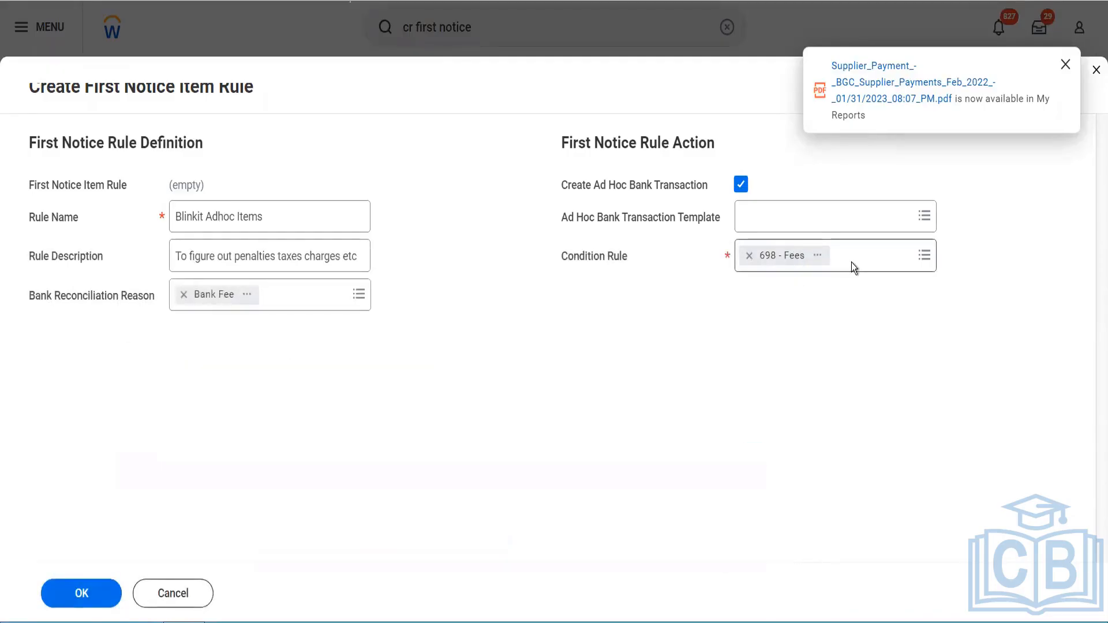
# Step: Save the new first notice item rule
pyautogui.click(853, 263)
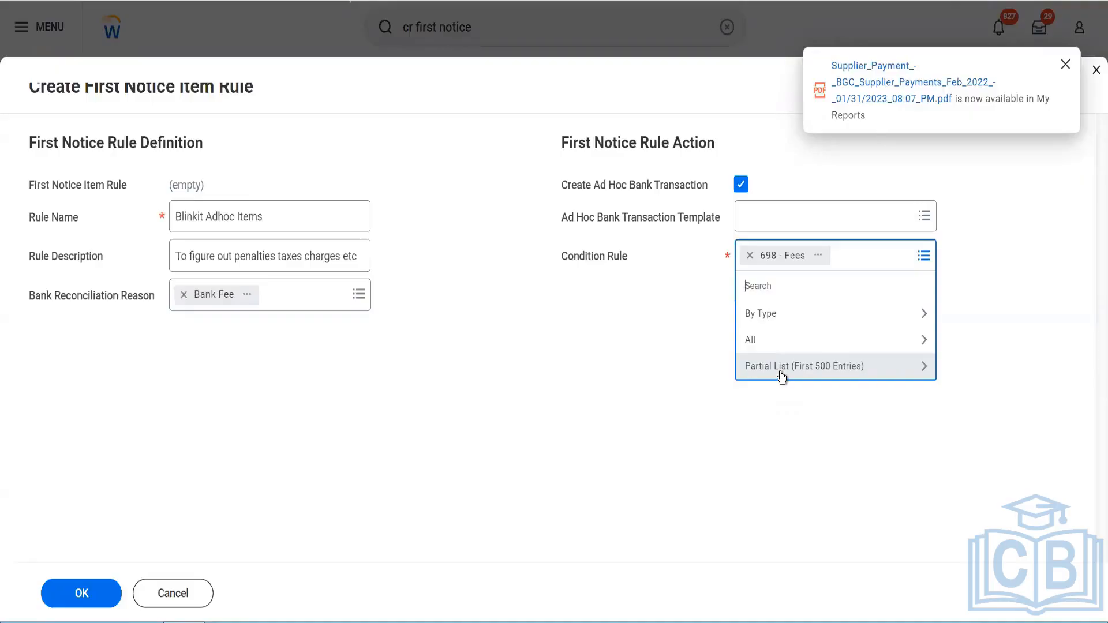
pyautogui.click(660, 317)
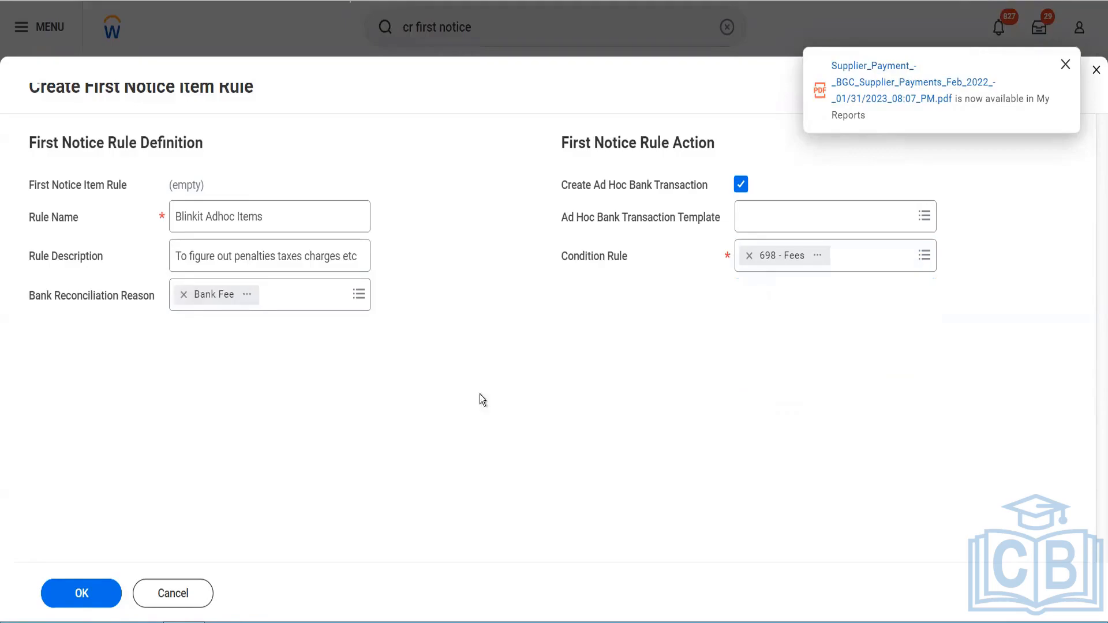
pyautogui.click(58, 604)
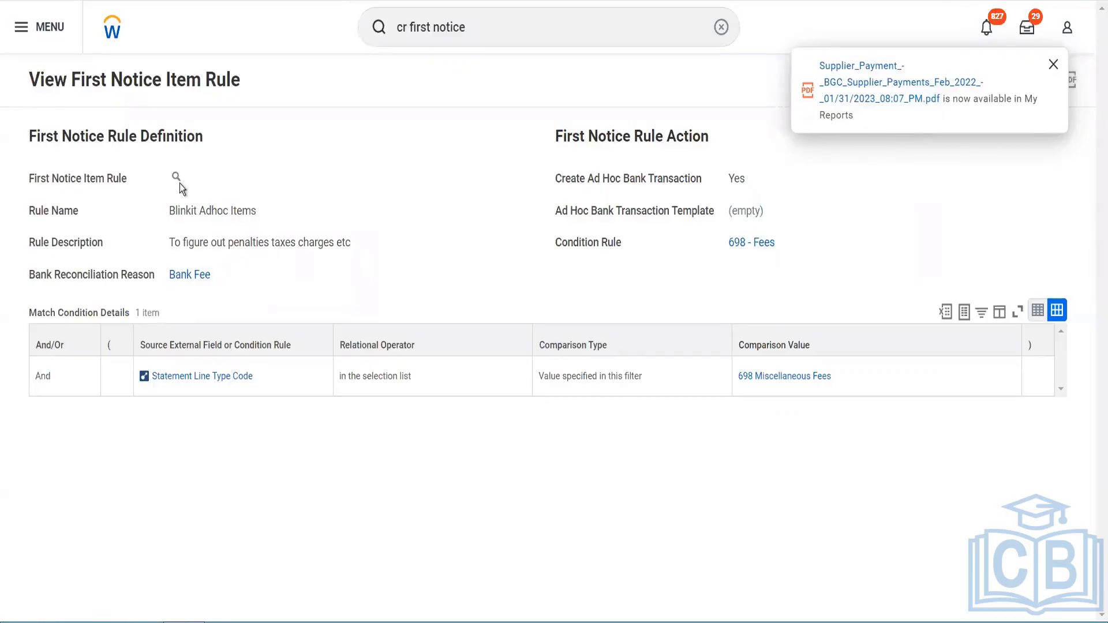
# Step: Browse the related actions available for the Blinkit Adhoc Items rule
pyautogui.click(190, 179)
pyautogui.moveTo(292, 215)
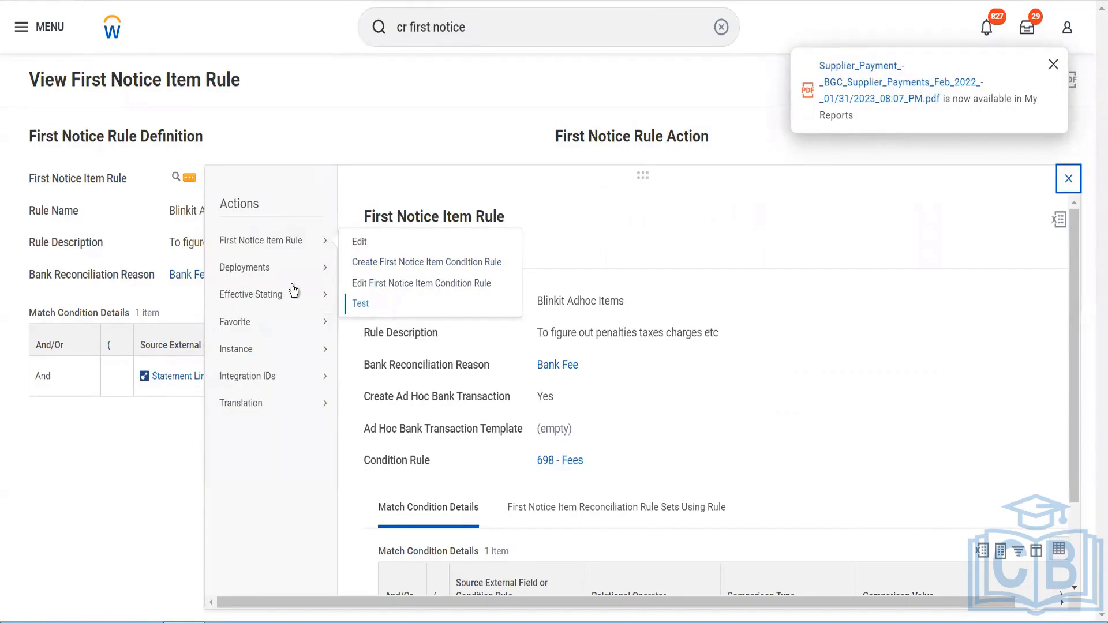
pyautogui.moveTo(285, 281)
pyautogui.moveTo(301, 384)
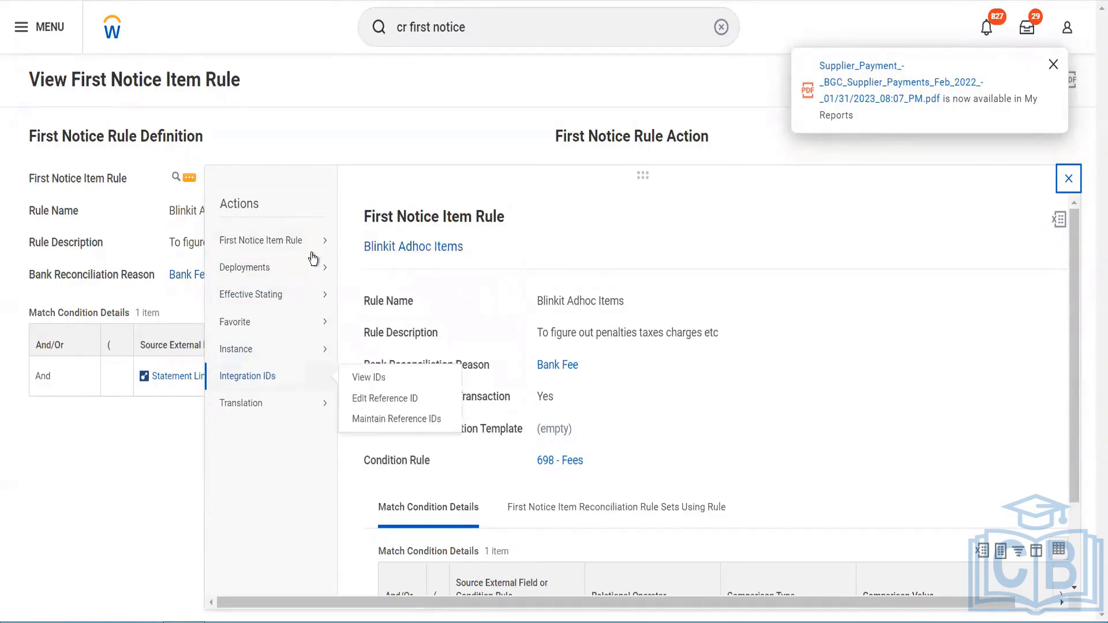
pyautogui.moveTo(312, 247)
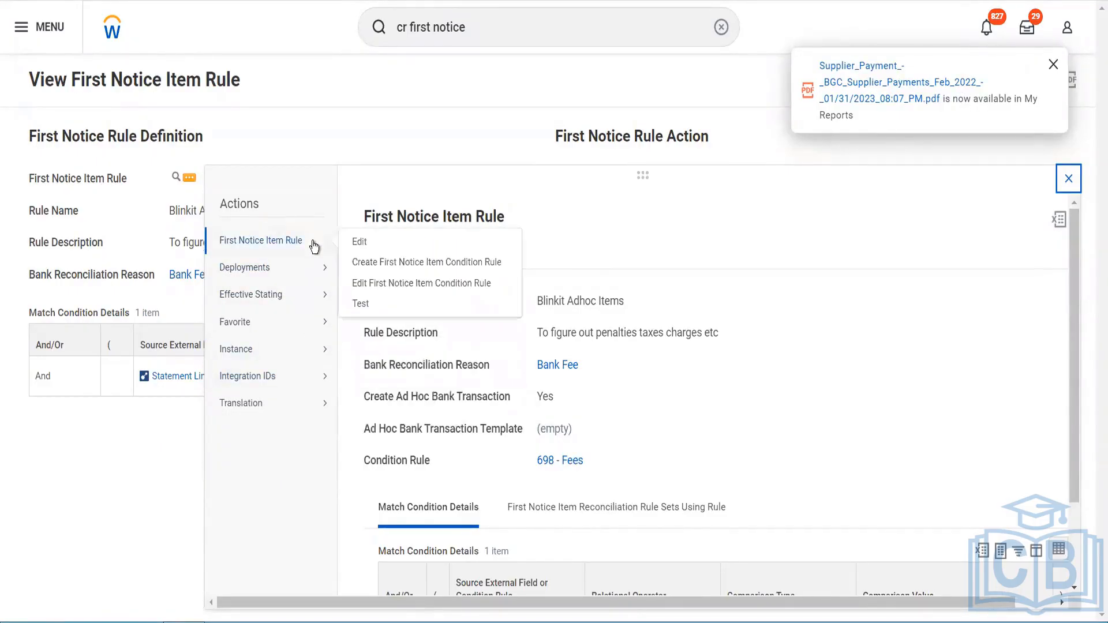
pyautogui.doubleClick(339, 117)
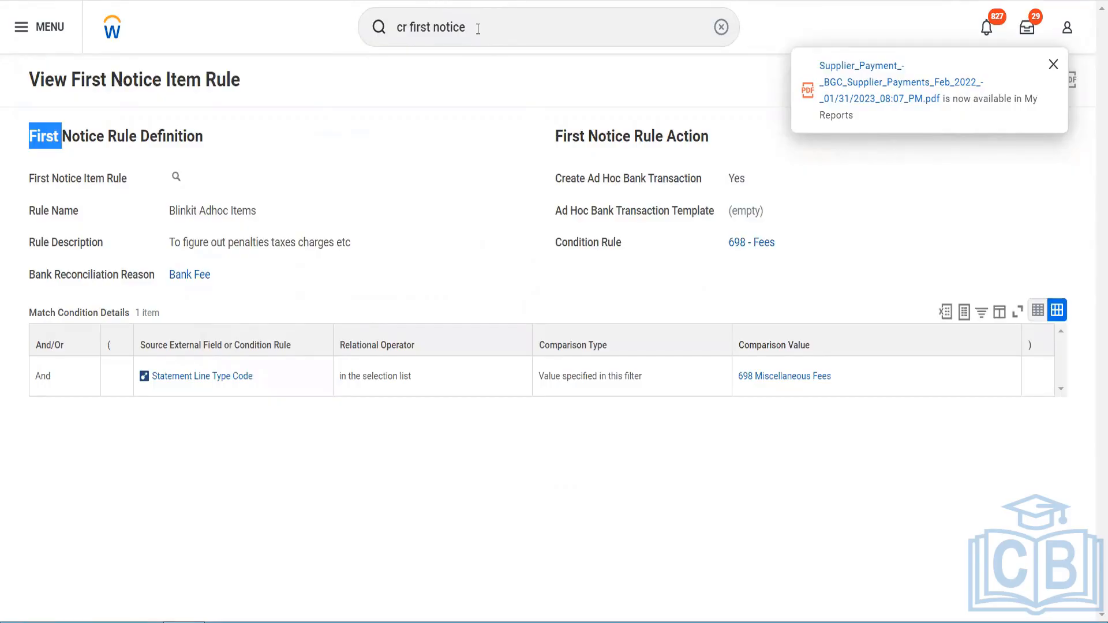
# Step: Search for and open the Create Ad Hoc Bank Transaction task
pyautogui.click(372, 16)
pyautogui.write('c')
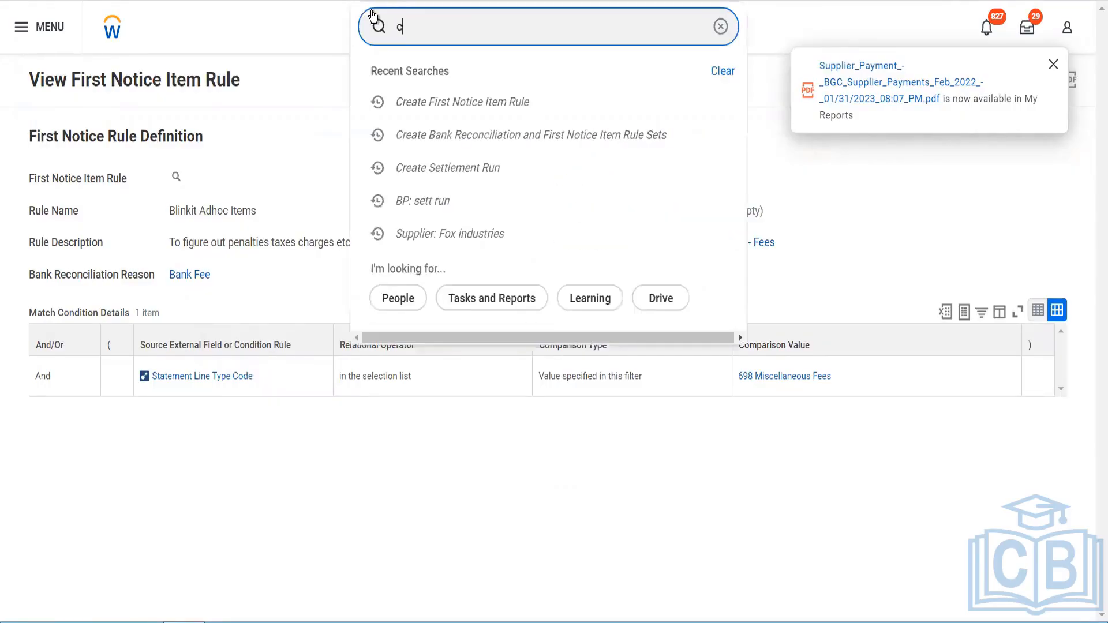
pyautogui.write('r bank')
pyautogui.press('BackSpace')
pyautogui.press('BackSpace')
pyautogui.press('BackSpace')
pyautogui.press('BackSpace')
pyautogui.write('ad hoc bank')
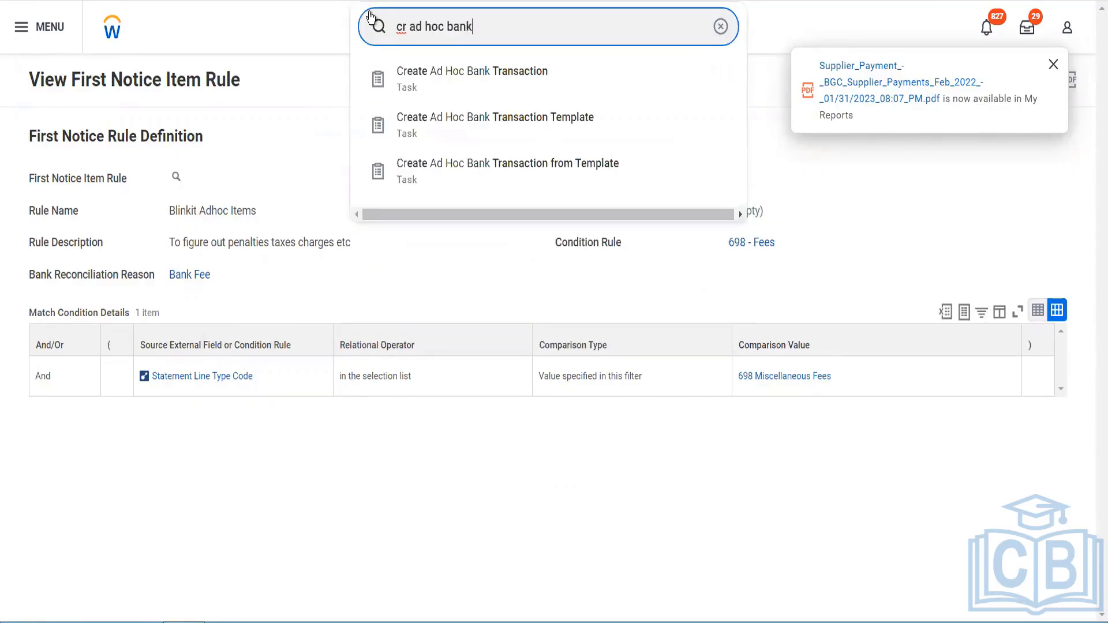
pyautogui.click(442, 80)
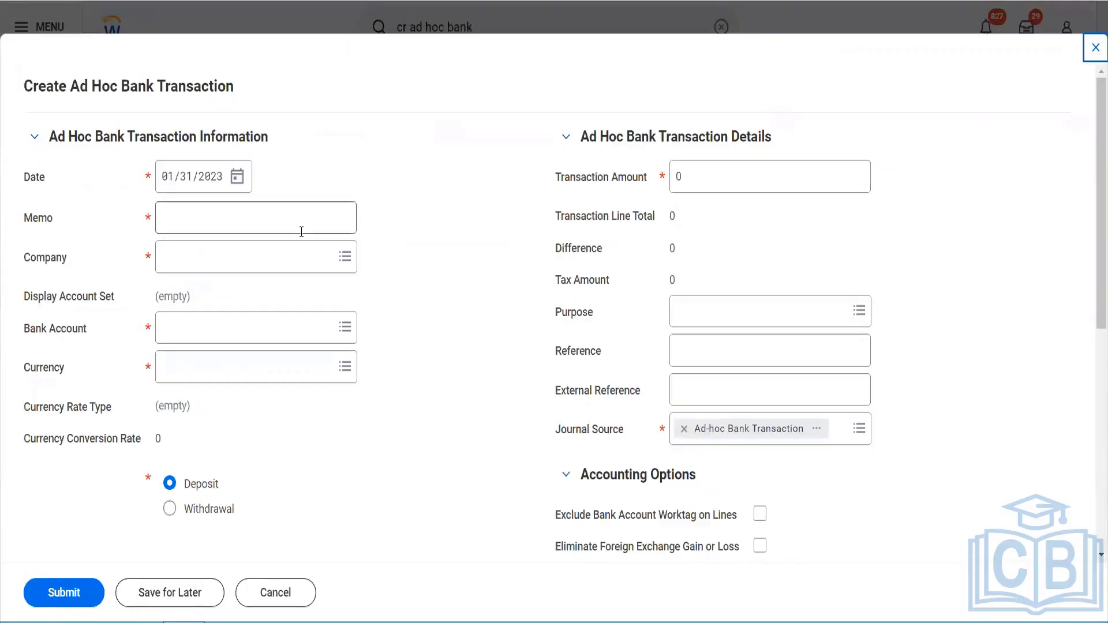
# Step: Enter the memo Test Penalty and select company BGC Blinkit Grocery Delivery
pyautogui.click(301, 232)
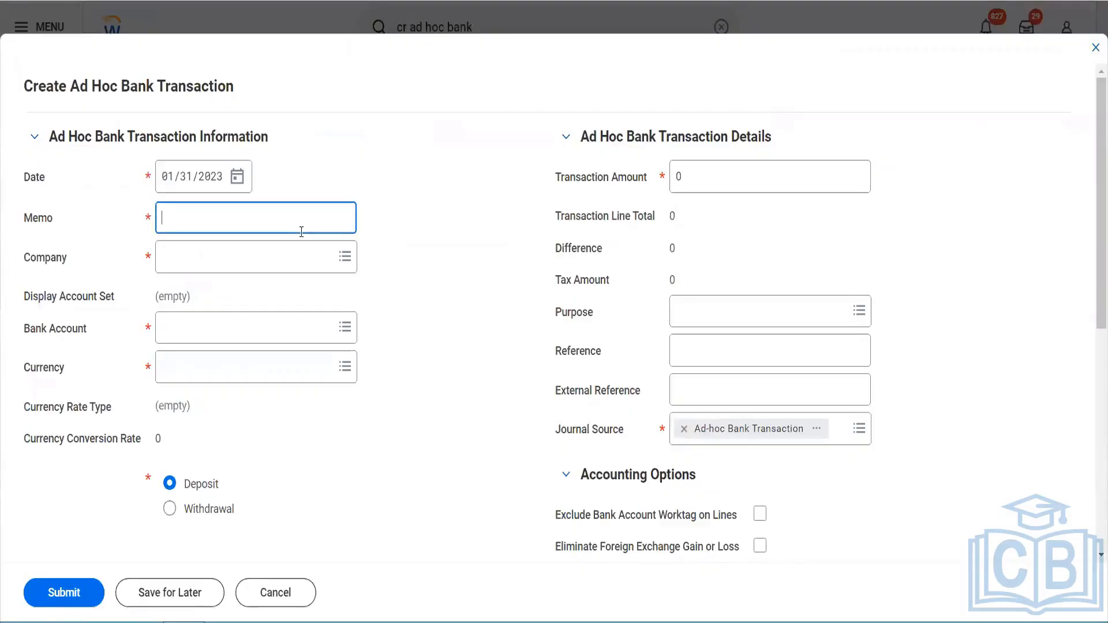
pyautogui.write('Test Penalty')
pyautogui.press('Tab')
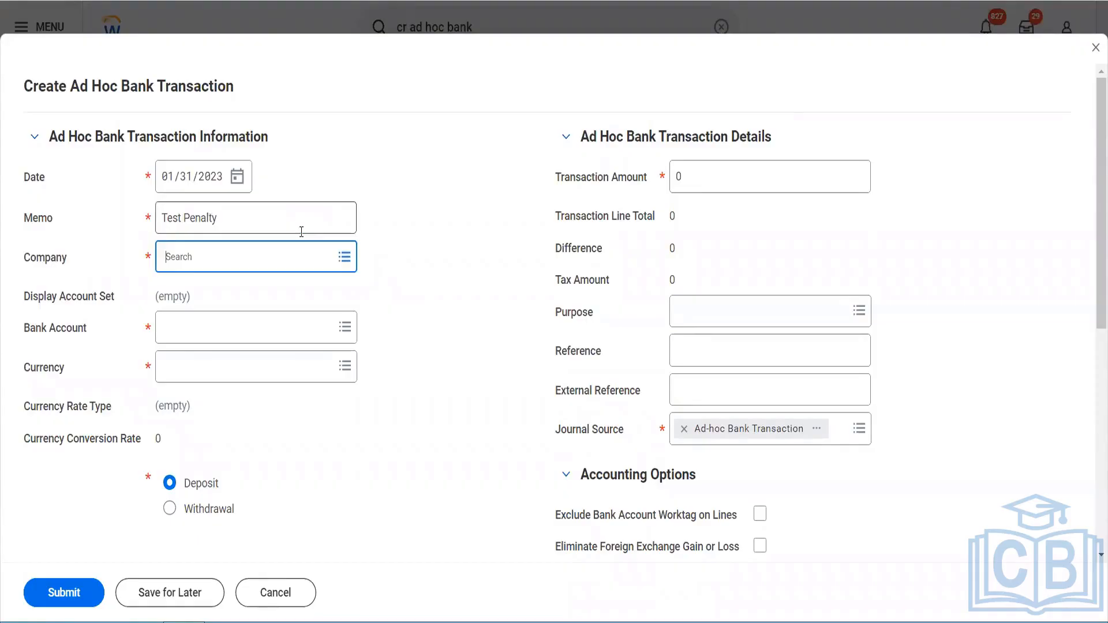
pyautogui.write('bgc')
pyautogui.press('Return')
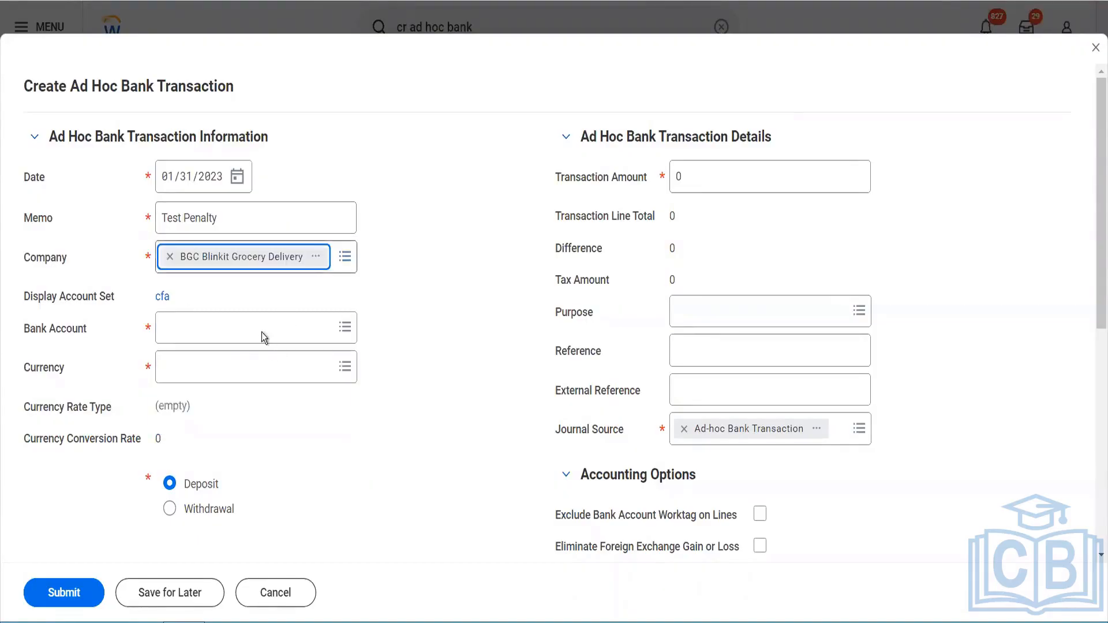
# Step: Select Blinkit Central Account as the bank account
pyautogui.click(262, 333)
pyautogui.write('blik')
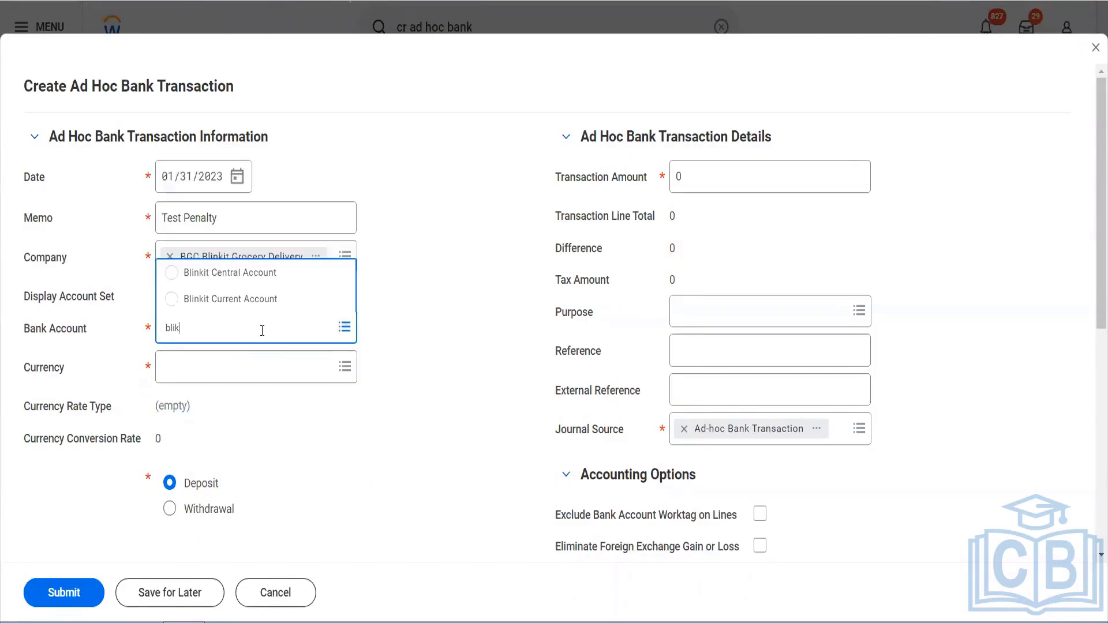
pyautogui.click(254, 275)
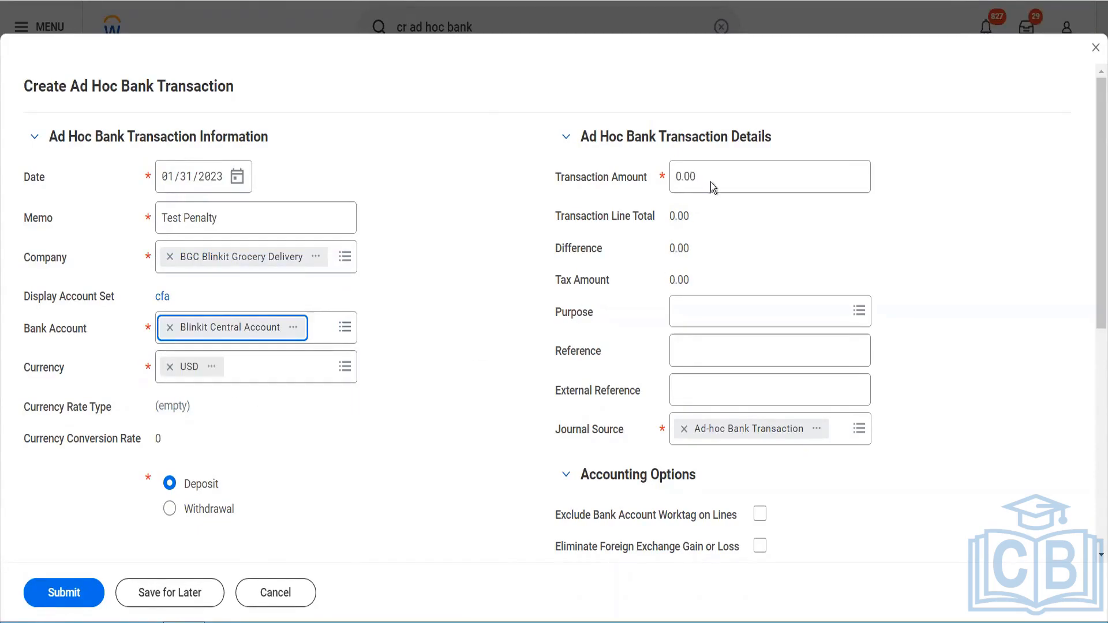
# Step: Set the transaction amount to 500 and the purpose to Bank Fees
pyautogui.click(628, 187)
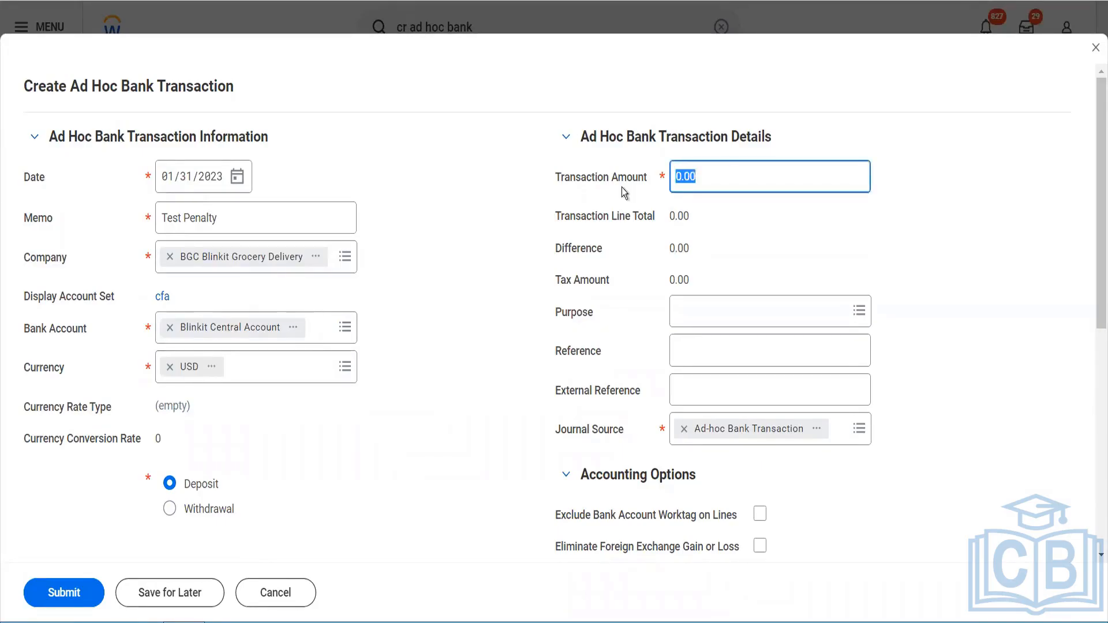
pyautogui.write('500')
pyautogui.press('Tab')
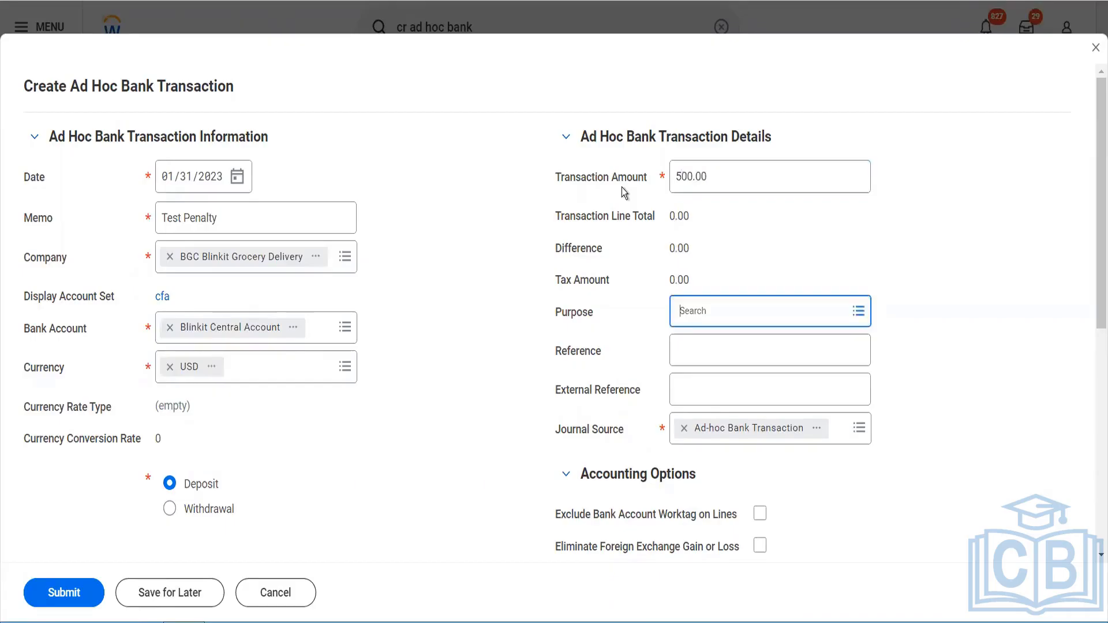
pyautogui.click(715, 298)
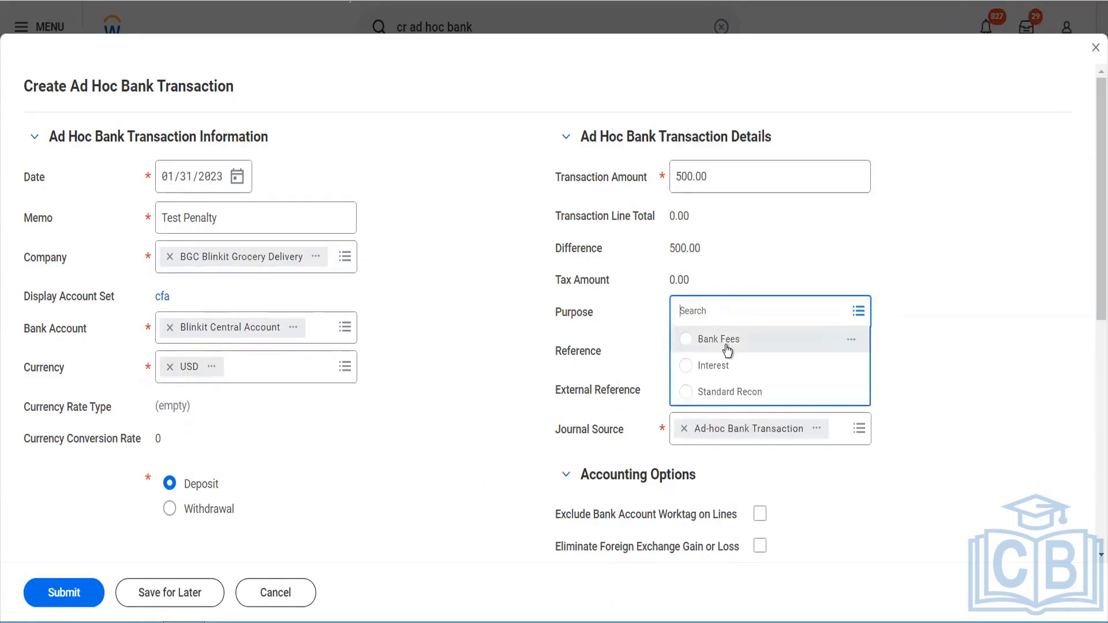
pyautogui.click(723, 341)
pyautogui.click(719, 354)
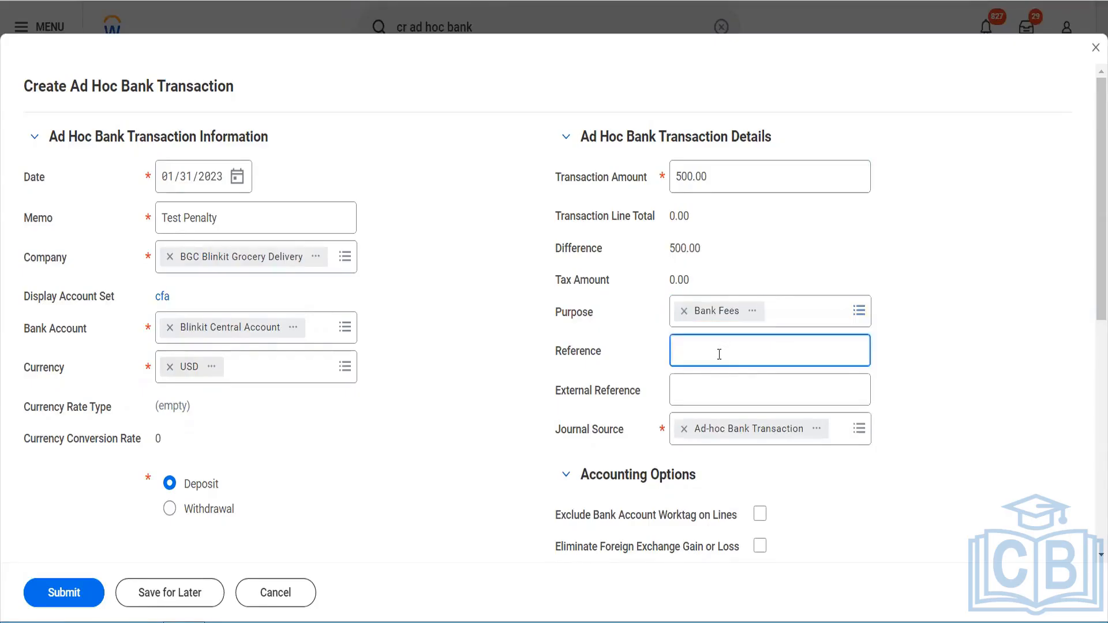
pyautogui.click(217, 512)
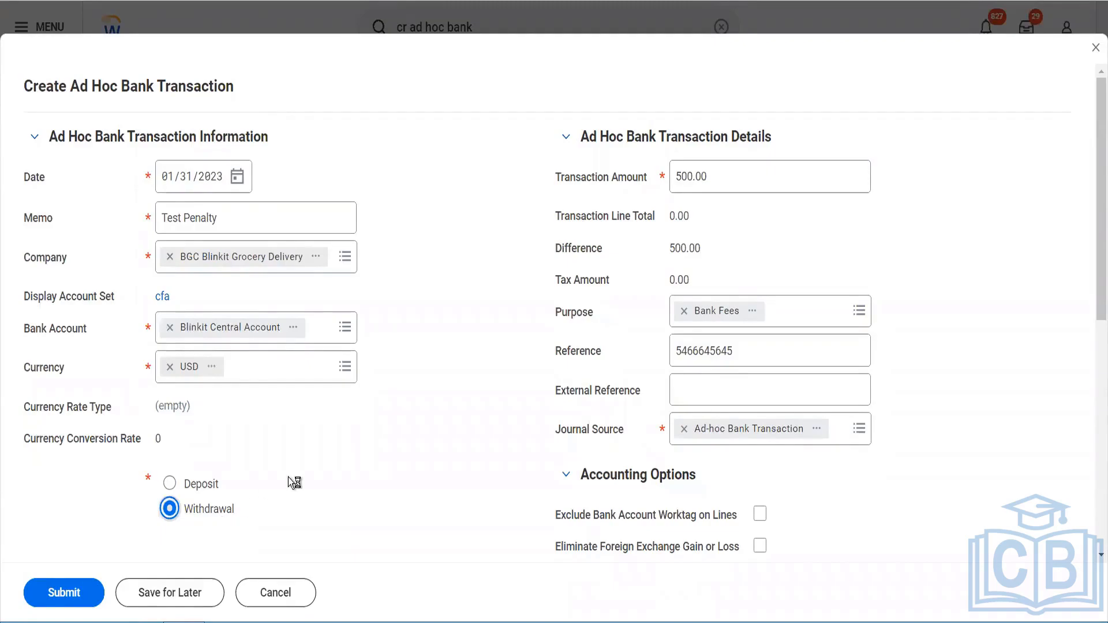
# Step: Set the transaction line's revenue/spend category to FT_Prof fee after searching for fee categories
pyautogui.scroll(-4, 487, 421)
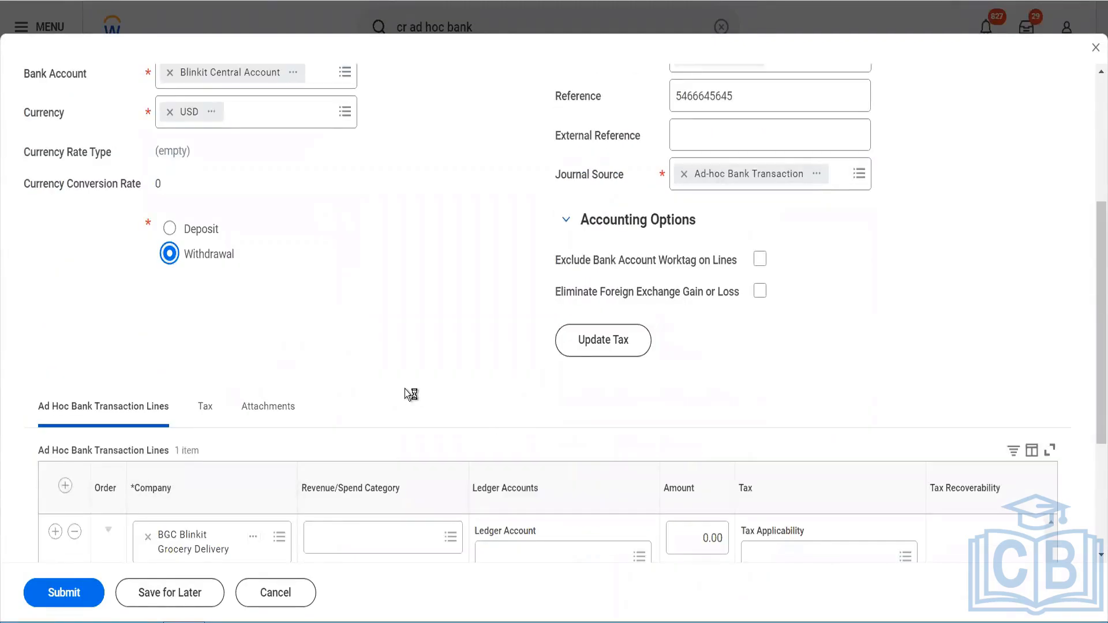
pyautogui.scroll(-3, 405, 389)
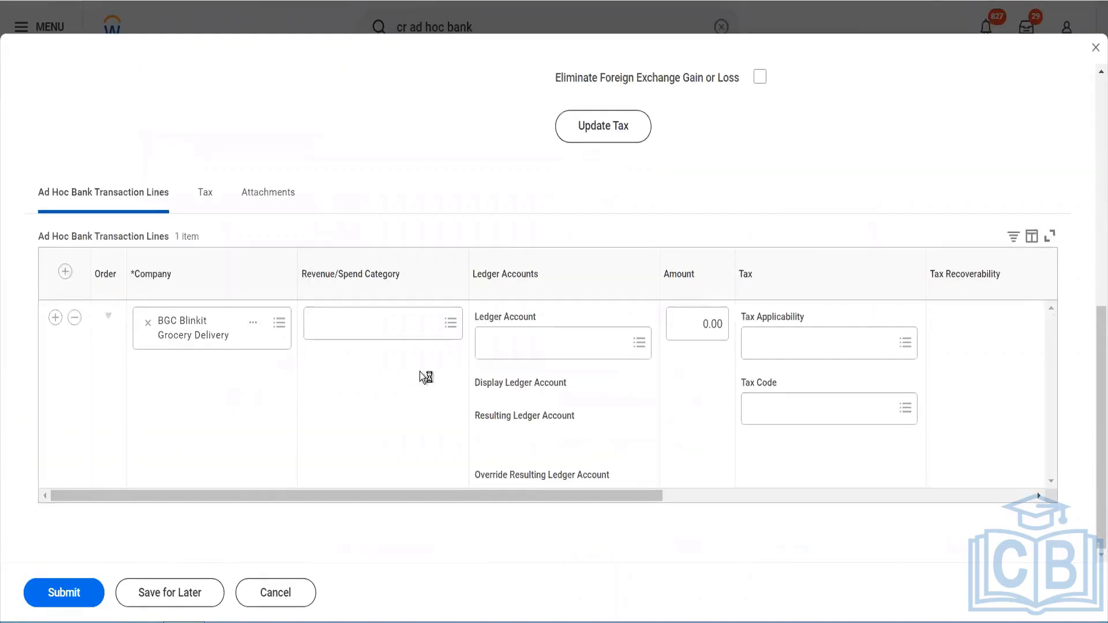
pyautogui.click(391, 333)
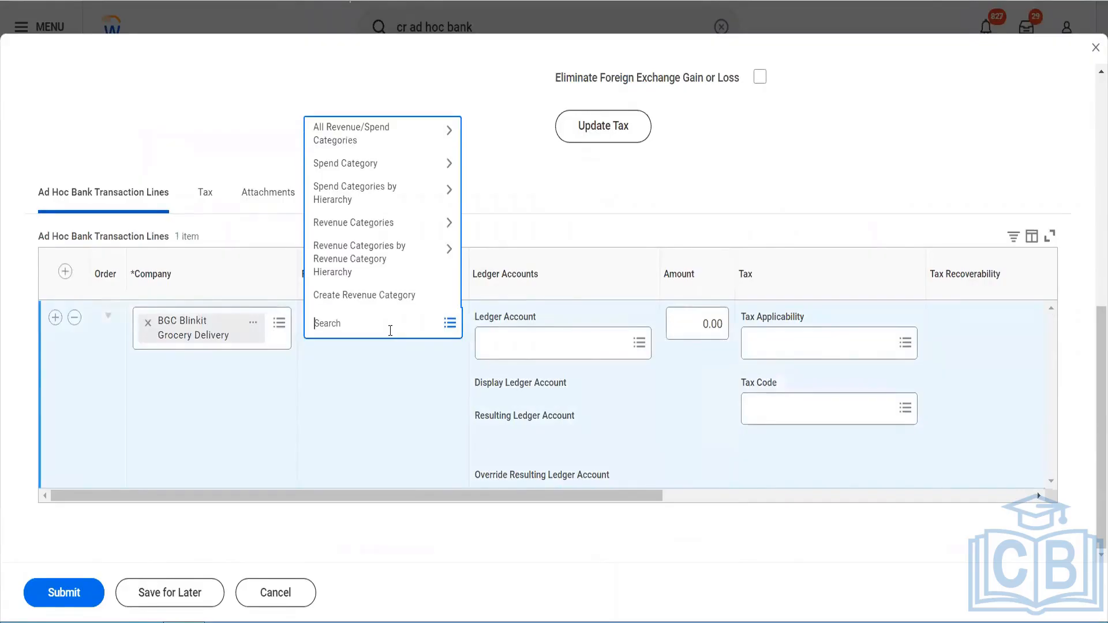
pyautogui.click(377, 165)
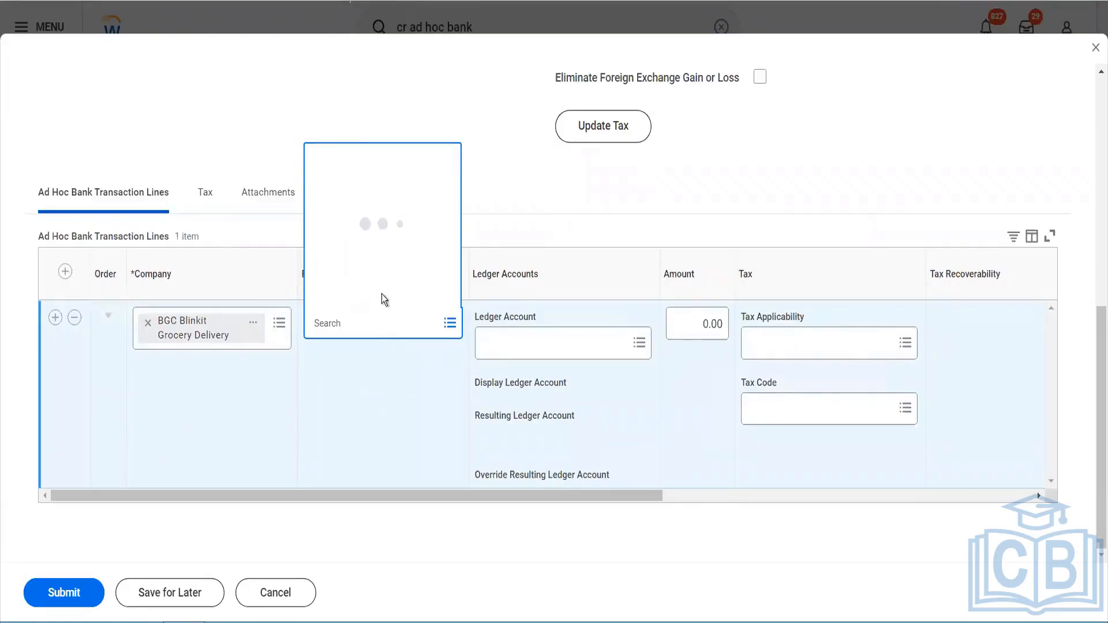
pyautogui.click(368, 324)
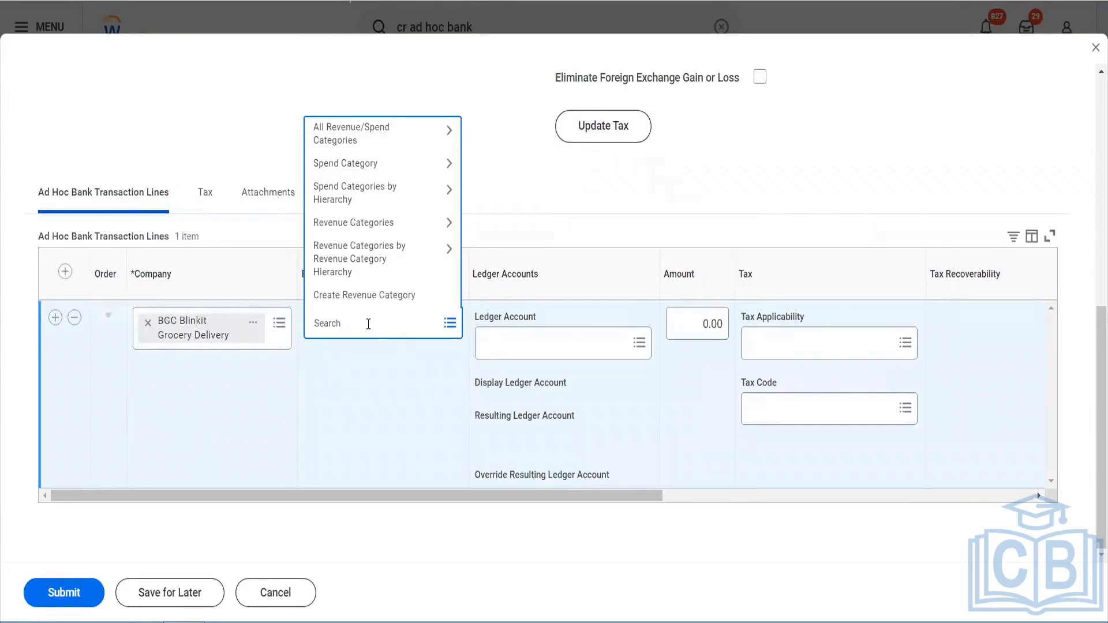
pyautogui.write('bank fee')
pyautogui.press('Return')
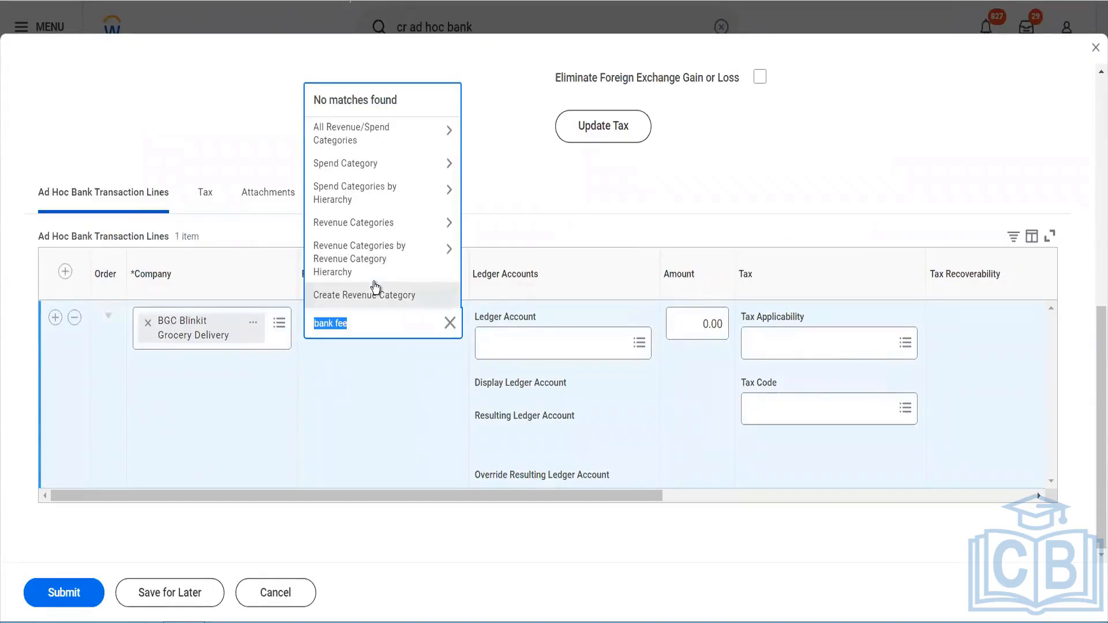
pyautogui.press('BackSpace')
pyautogui.write('fe')
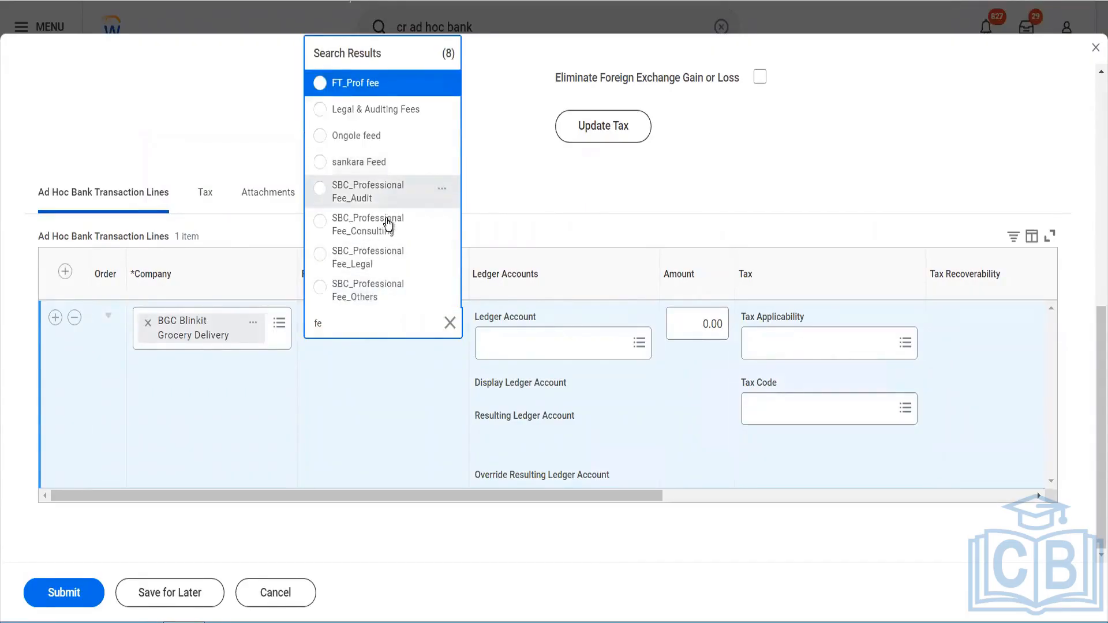
pyautogui.click(373, 92)
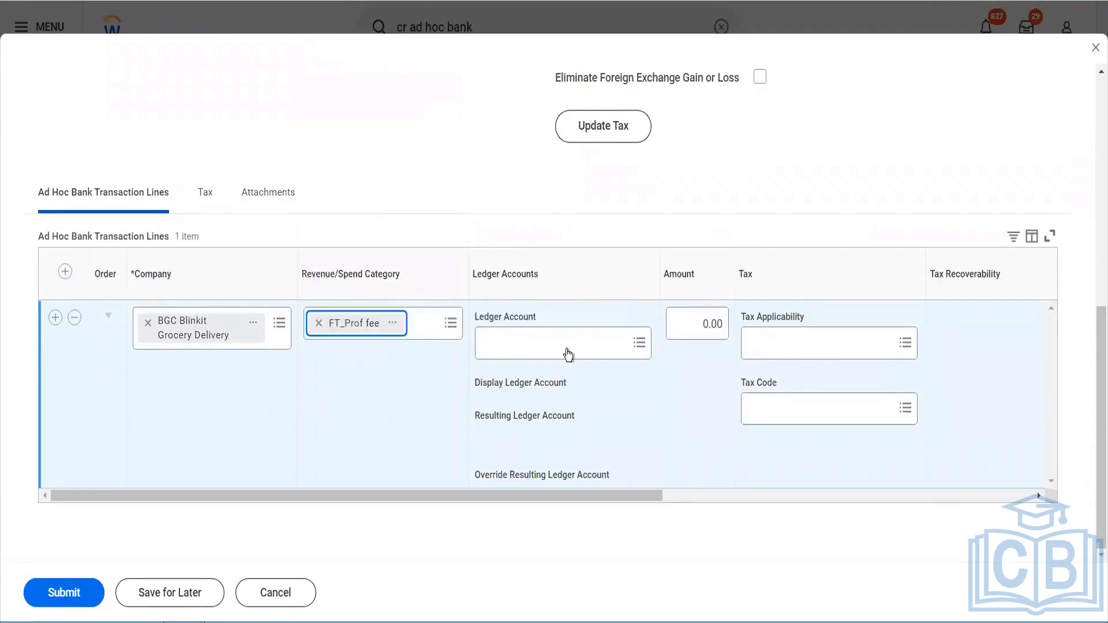
# Step: Set the transaction line amount to 500
pyautogui.click(574, 352)
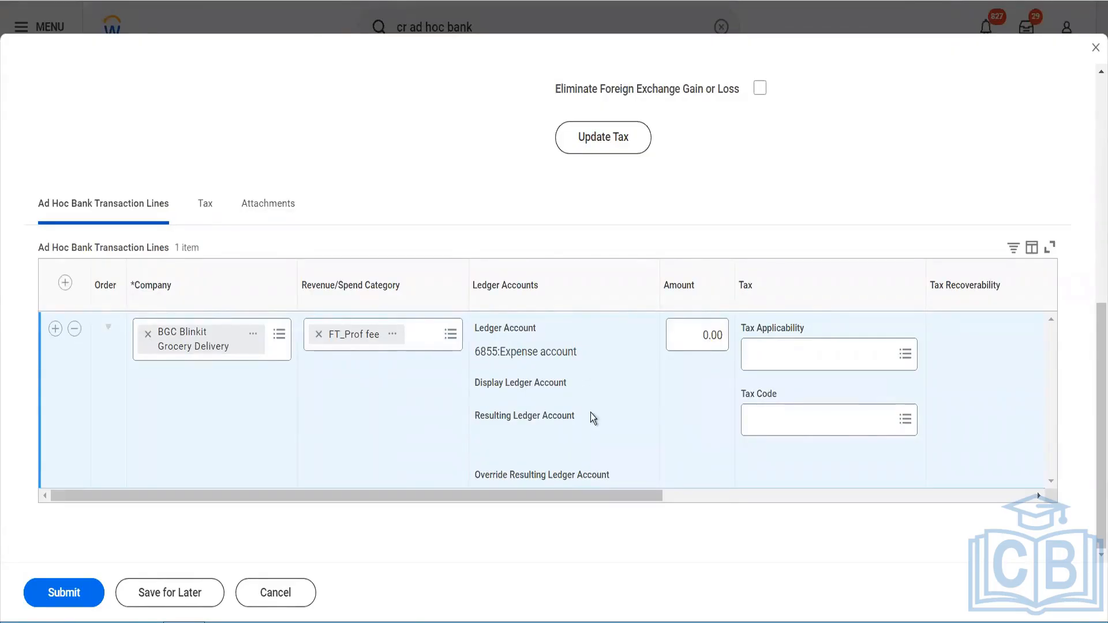
pyautogui.hscroll(2, 591, 413)
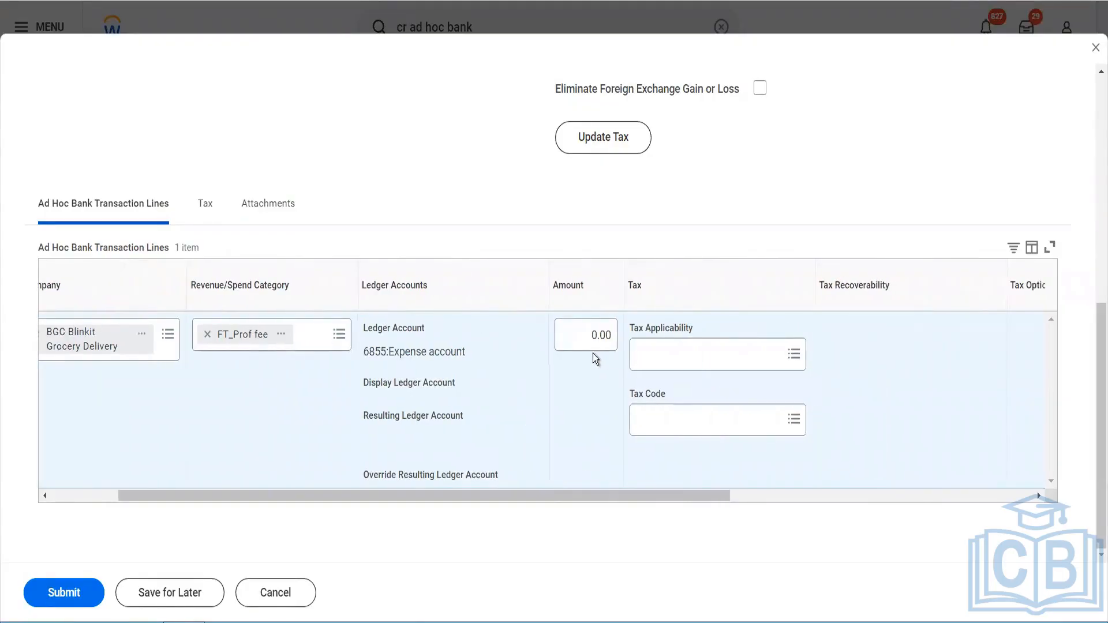
pyautogui.click(589, 338)
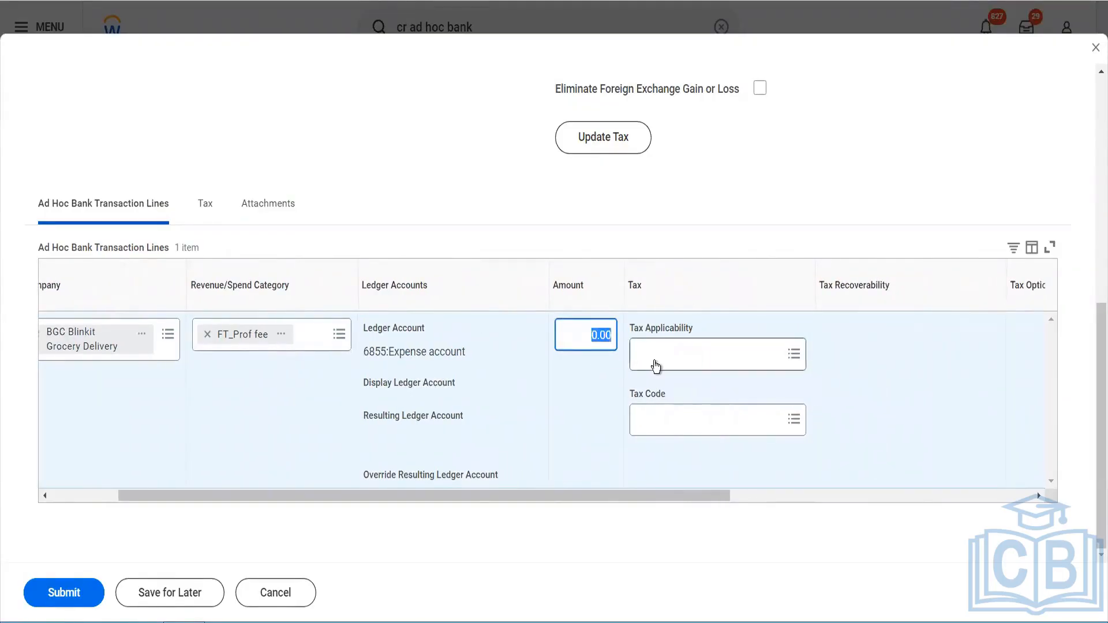
pyautogui.write('5000')
pyautogui.click(655, 366)
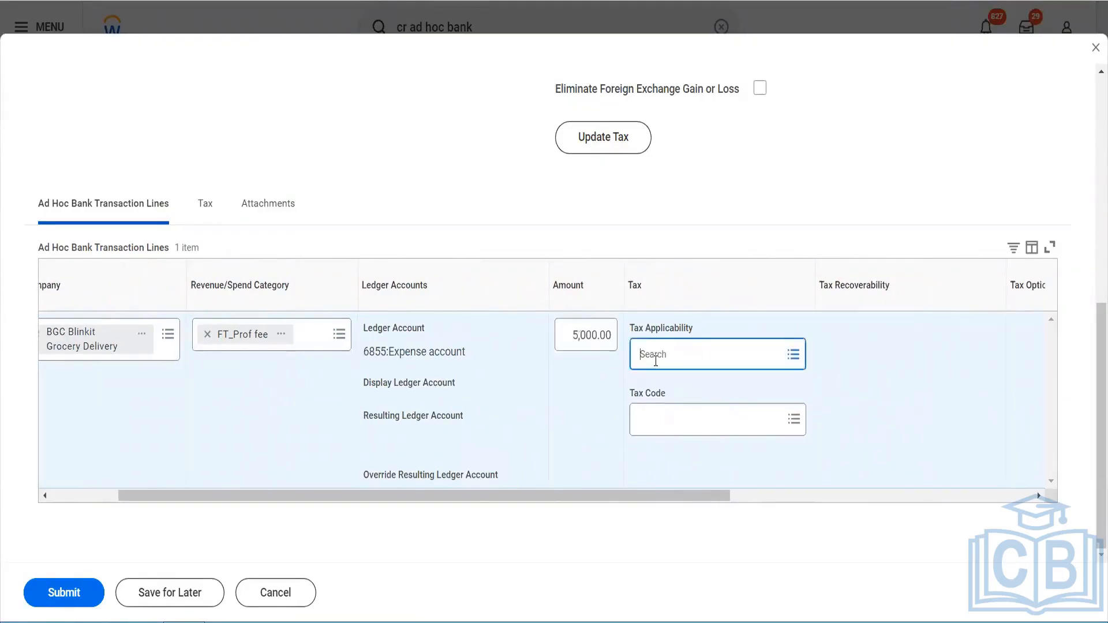
pyautogui.click(564, 330)
pyautogui.write('500')
pyautogui.press('Tab')
# Step: Review the remaining line columns and submit the ad hoc bank transaction
pyautogui.hscroll(5, 752, 407)
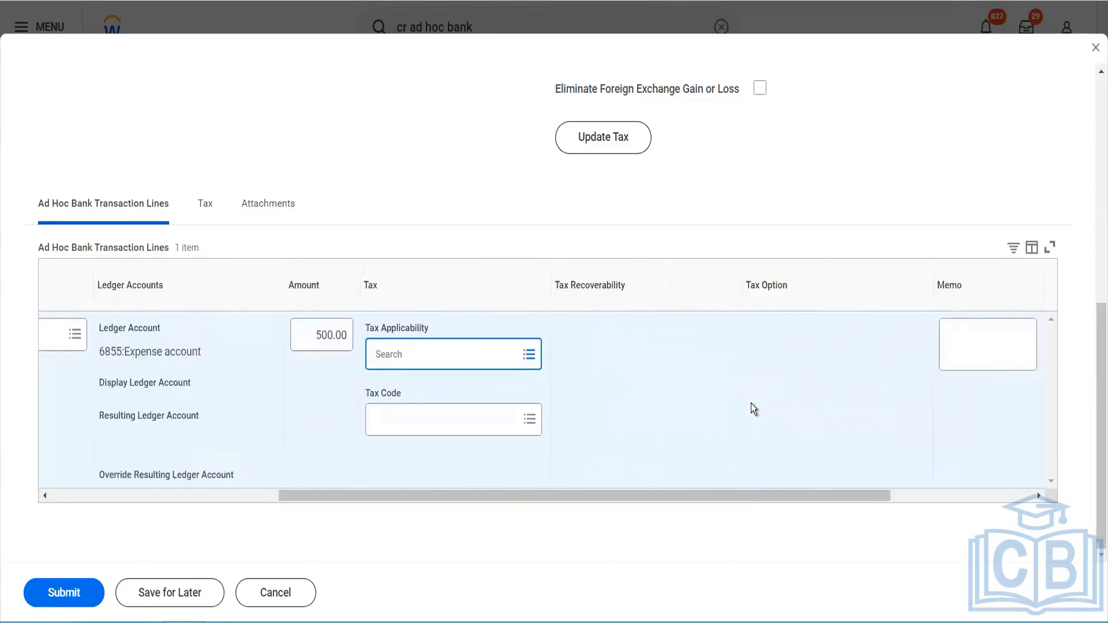
pyautogui.hscroll(4, 752, 405)
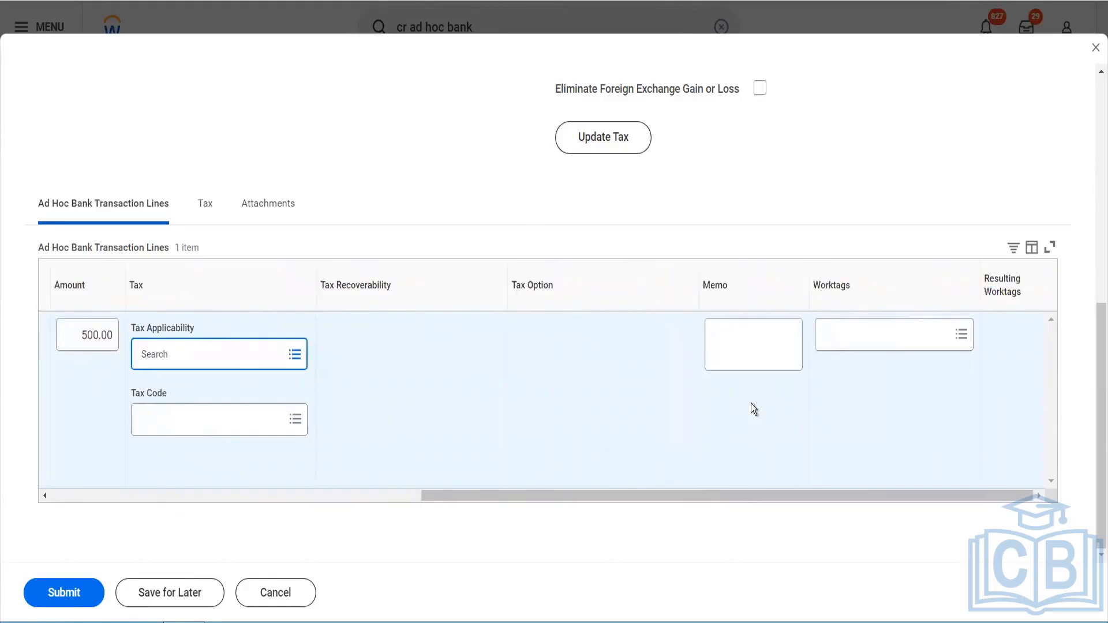
pyautogui.click(58, 592)
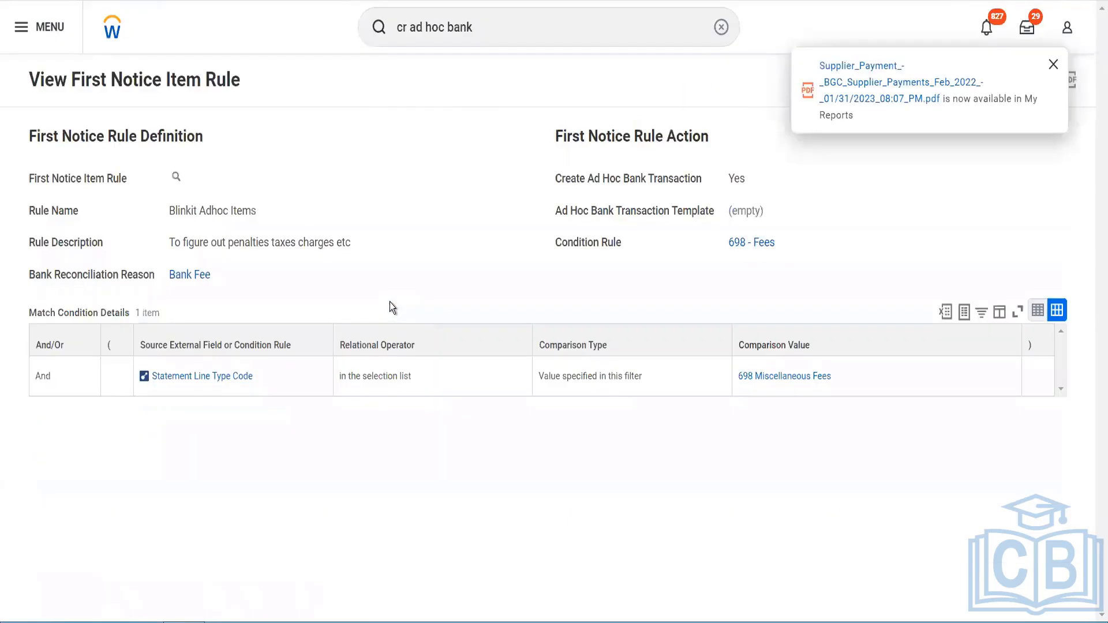
# Step: Open the submitted transaction's details and process, then open its overall process record
pyautogui.click(414, 133)
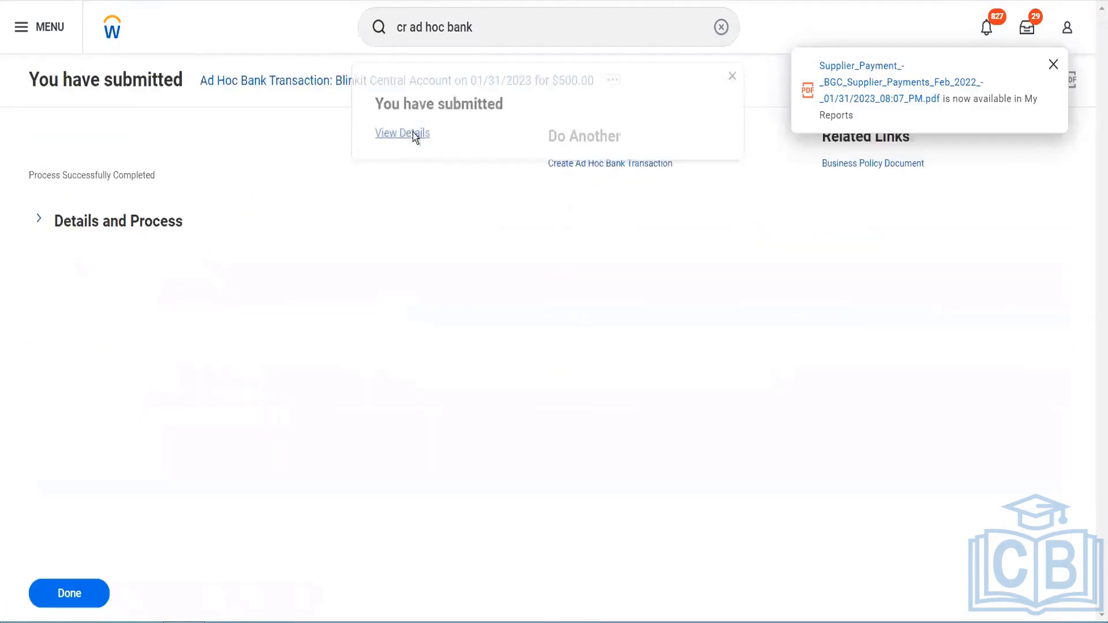
pyautogui.click(136, 225)
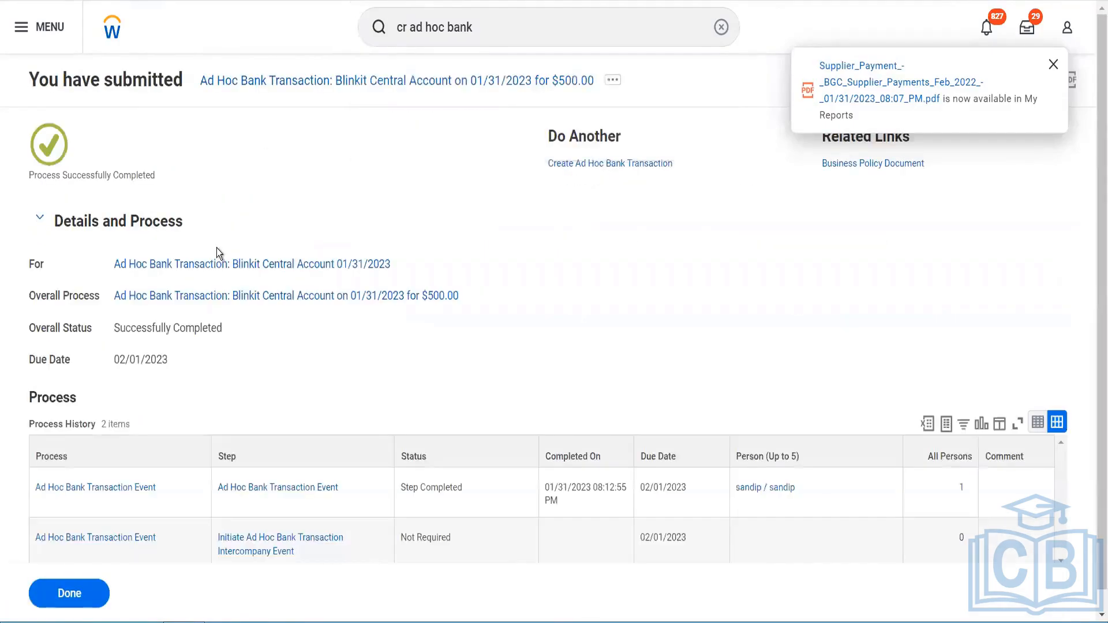
pyautogui.click(283, 297)
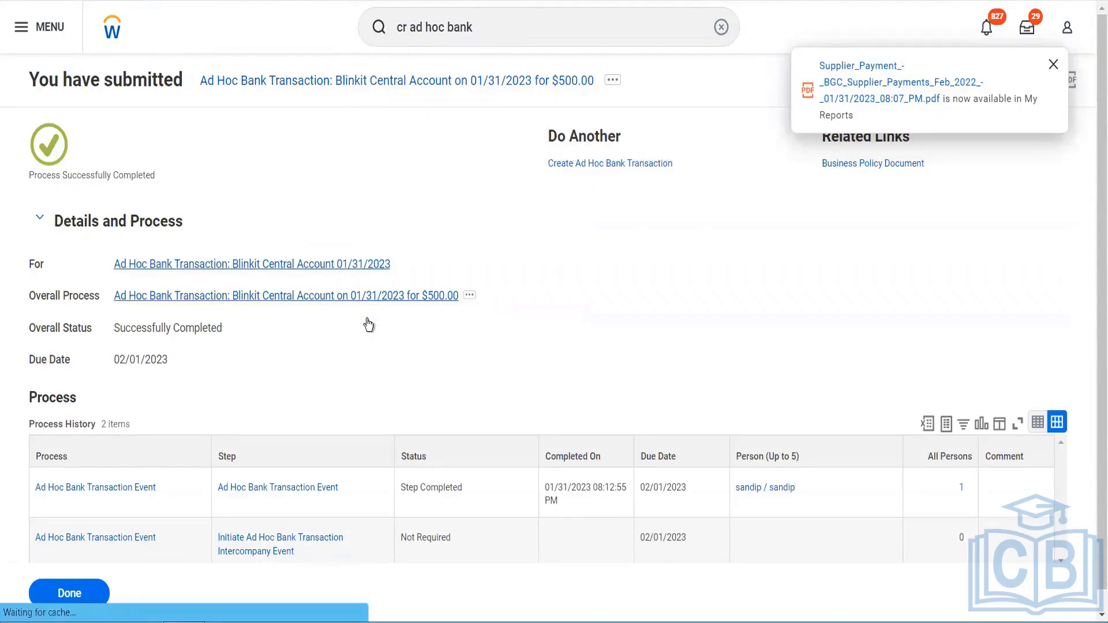